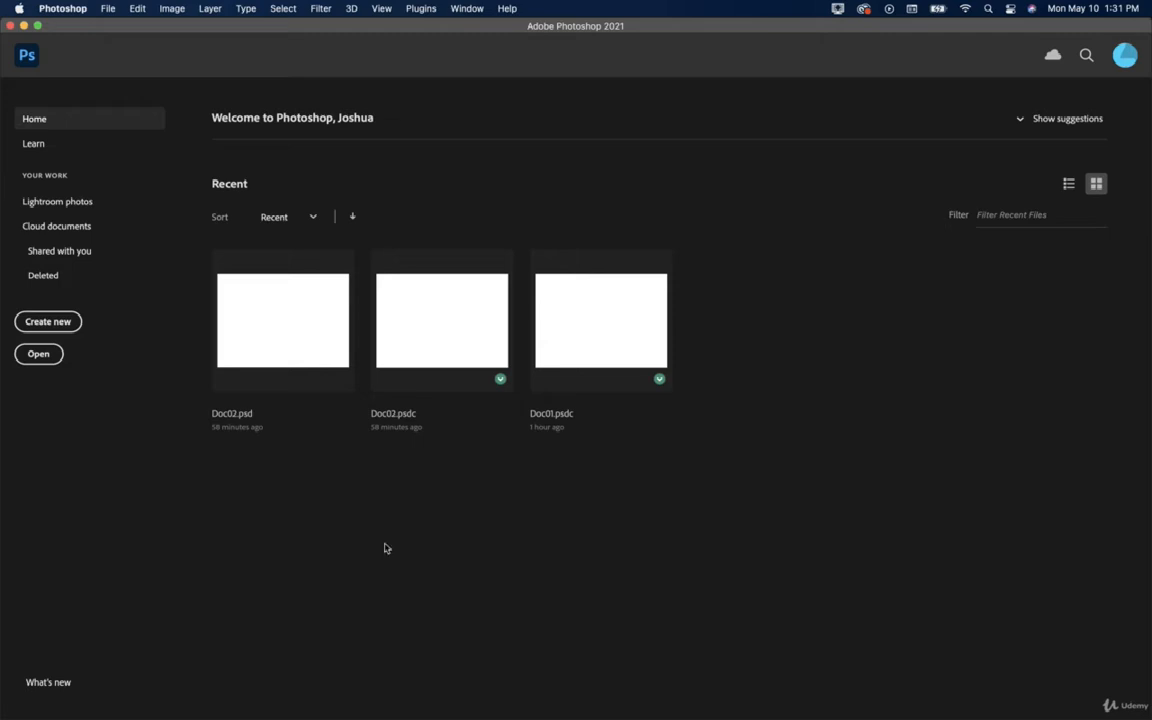
Browse the main menus, then create a new 2100 × 1500 px, 300 ppi document from the Default Photoshop Size preset.
{"action": "left_click", "coordinate": [108, 9]}
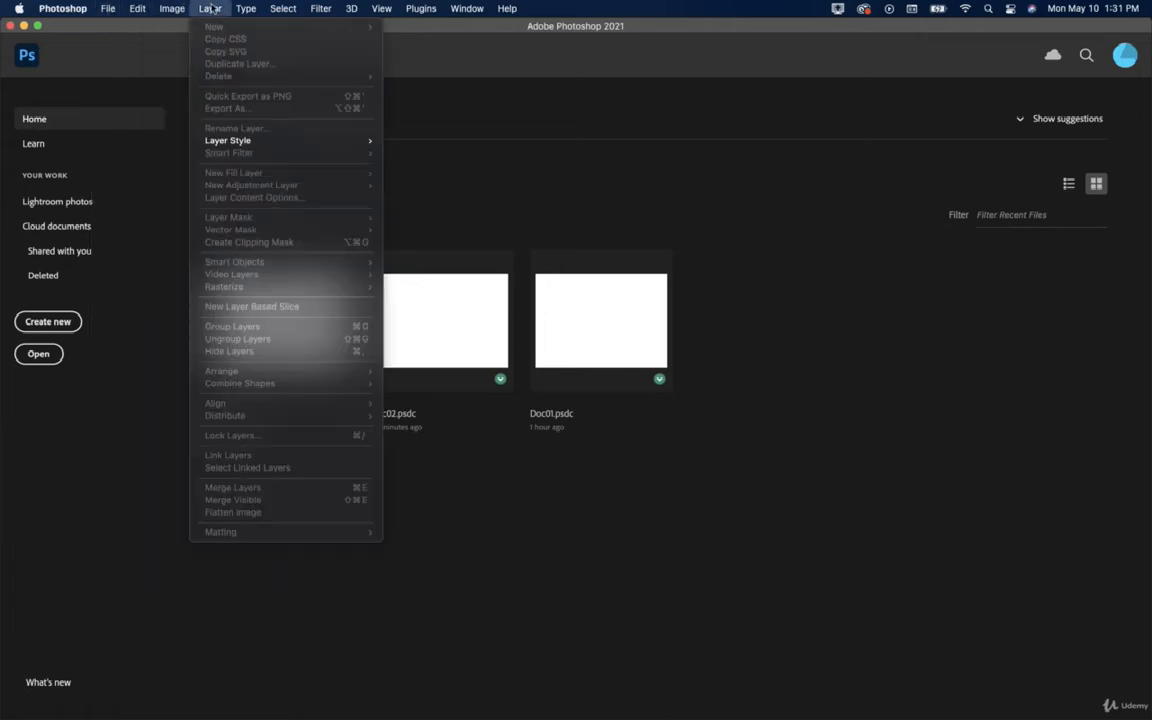
{"action": "mouse_move", "coordinate": [286, 7]}
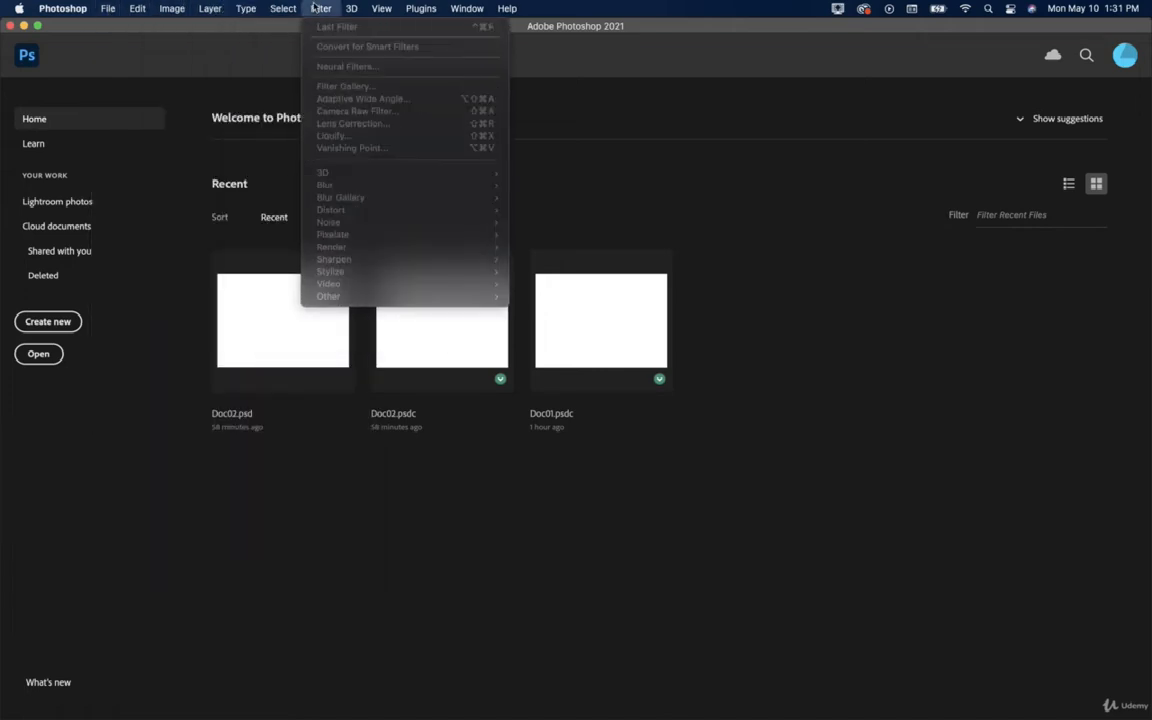
{"action": "mouse_move", "coordinate": [378, 8]}
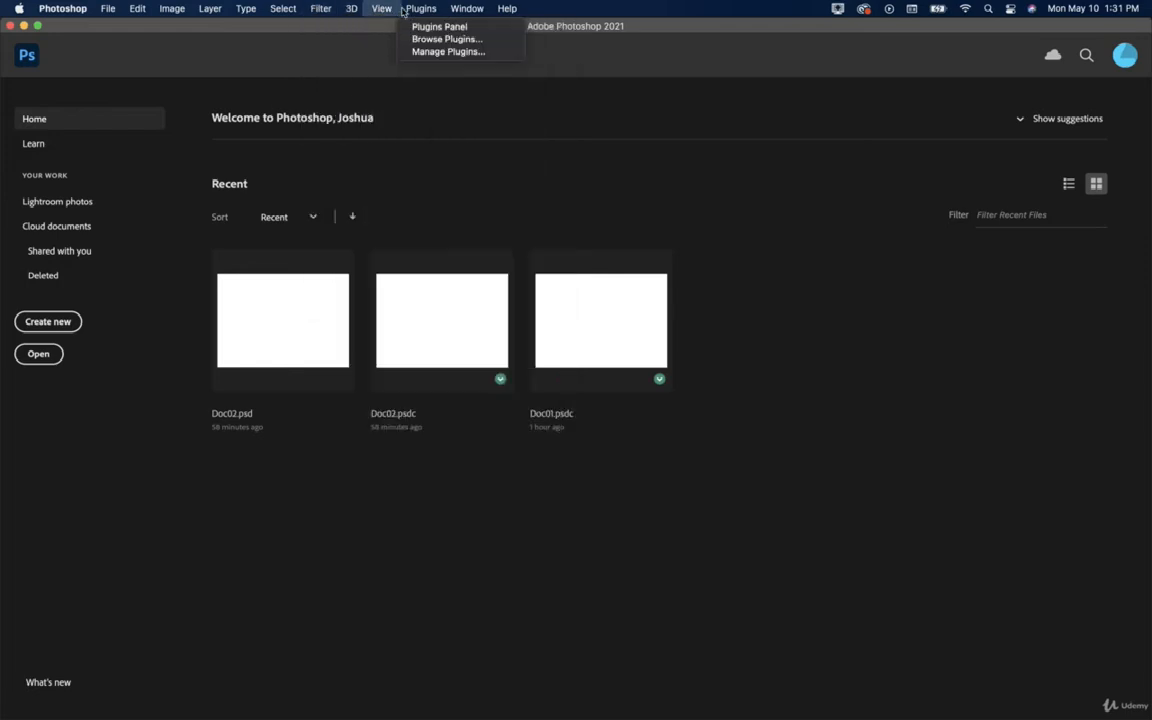
{"action": "left_click", "coordinate": [503, 8]}
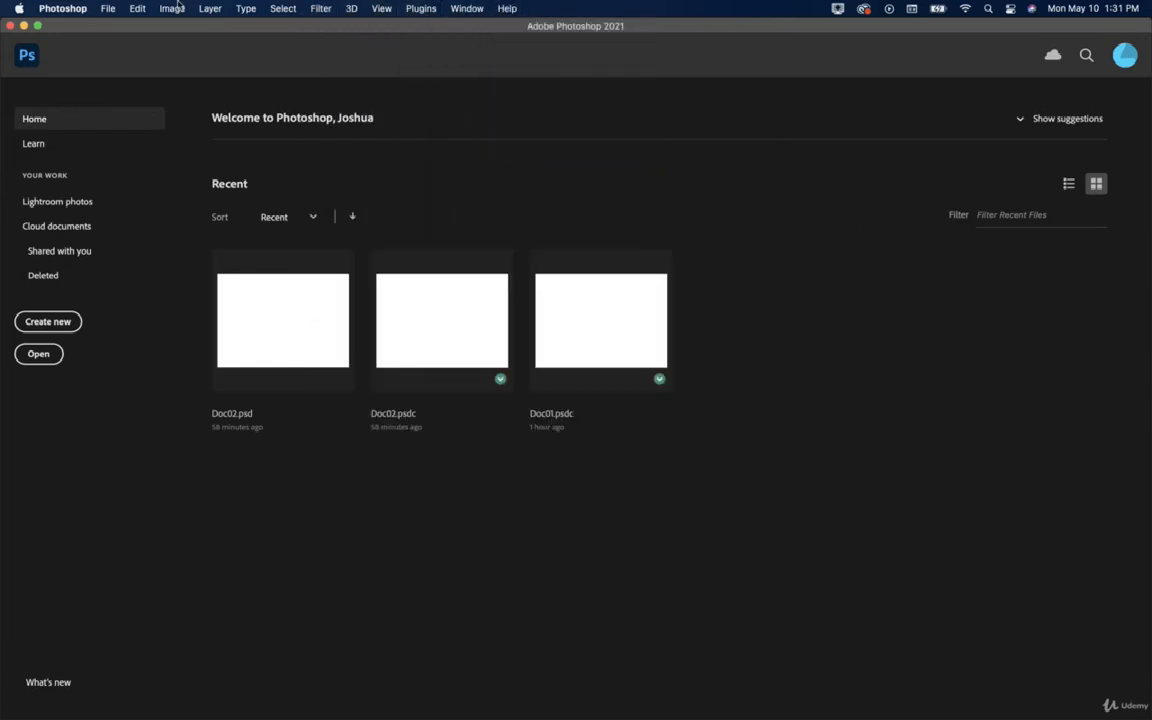
{"action": "left_click", "coordinate": [109, 7]}
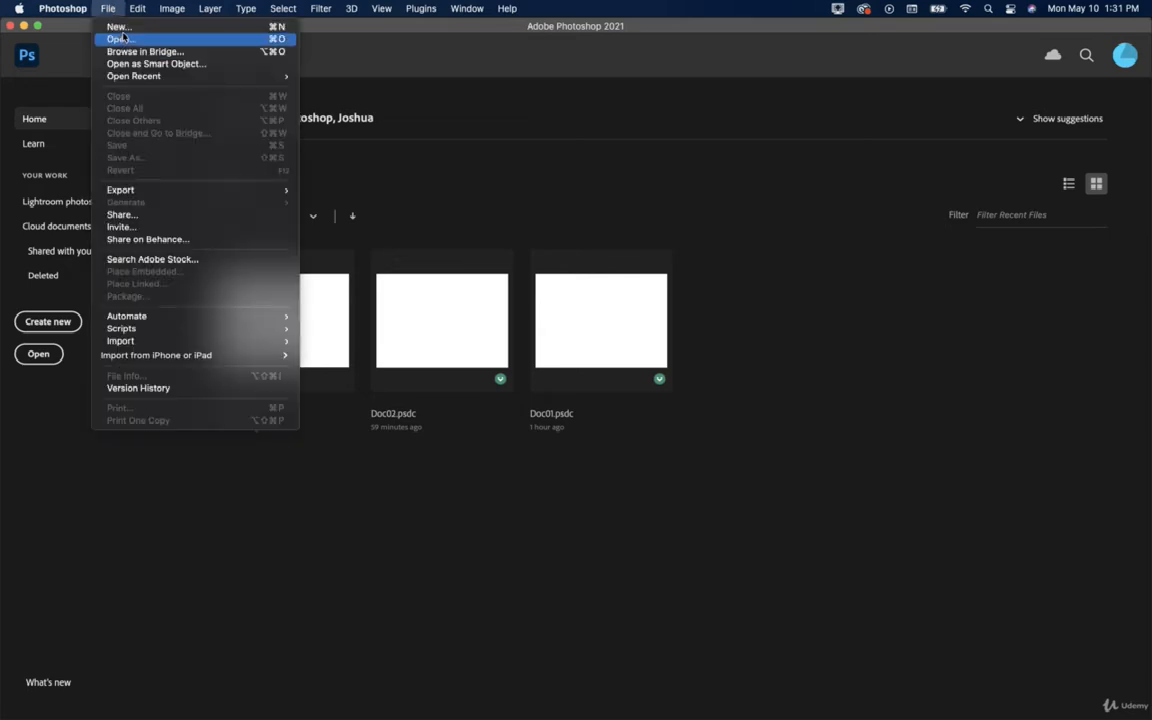
{"action": "left_click", "coordinate": [130, 29]}
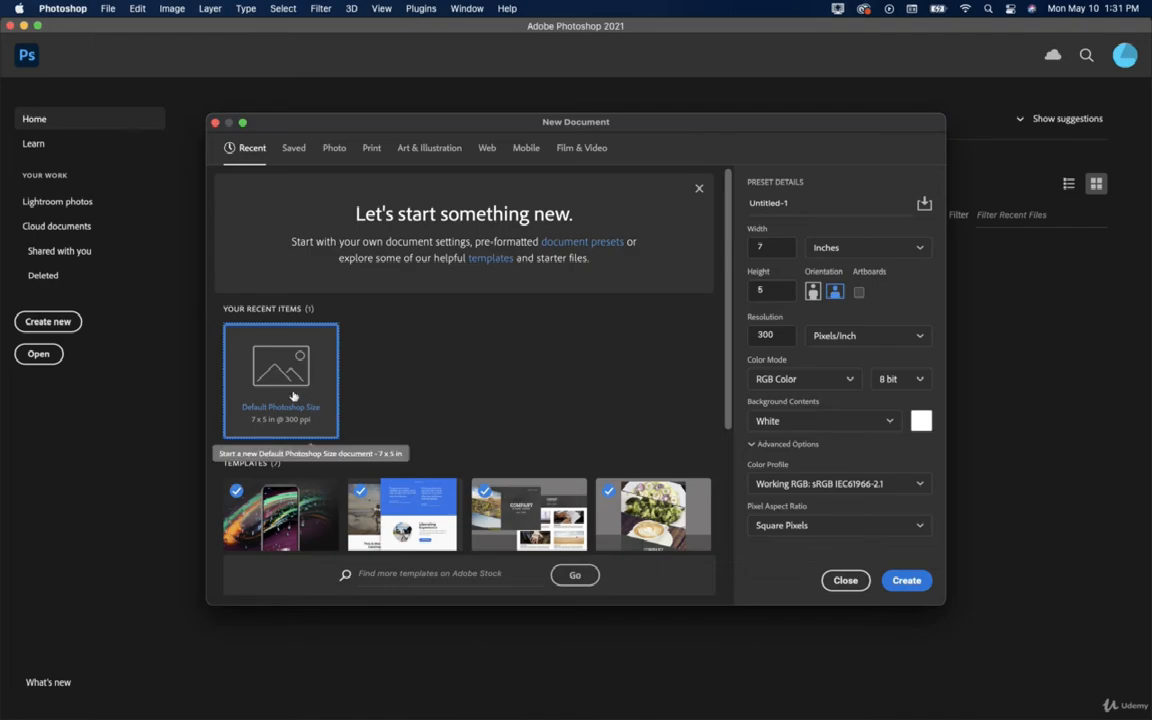
{"action": "double_click", "coordinate": [292, 388]}
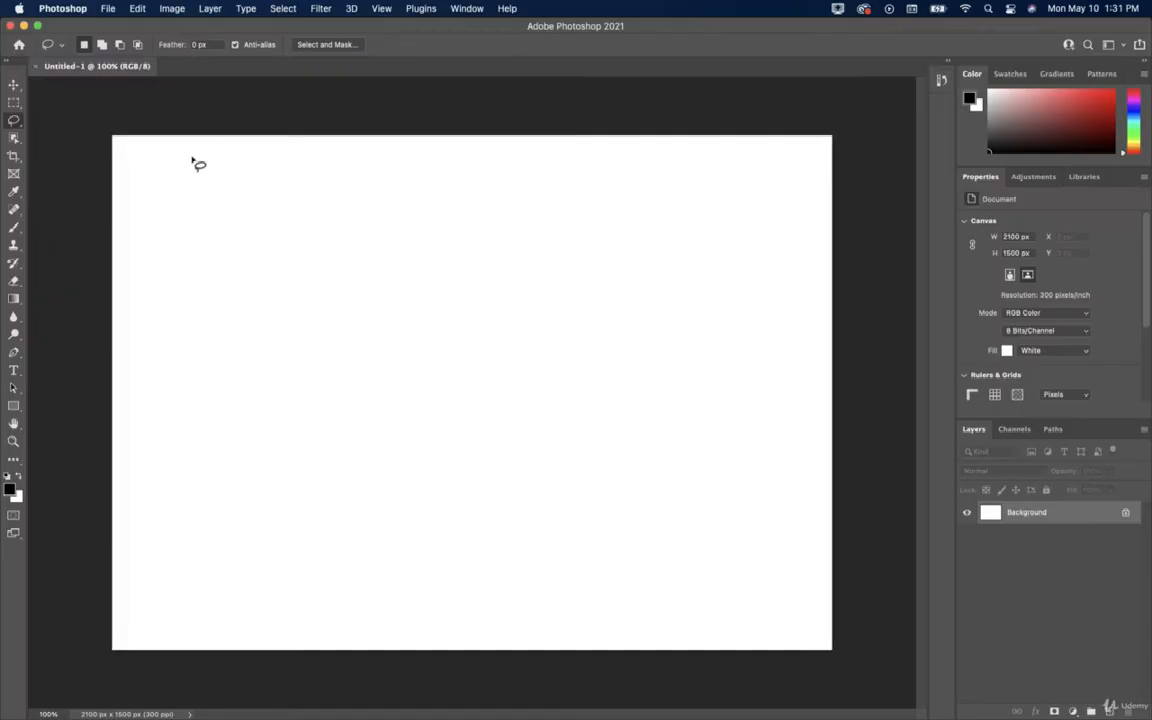
Save the new document to cloud documents as 'Main-Menu-Tools-Doc'.
{"action": "left_click", "coordinate": [107, 8]}
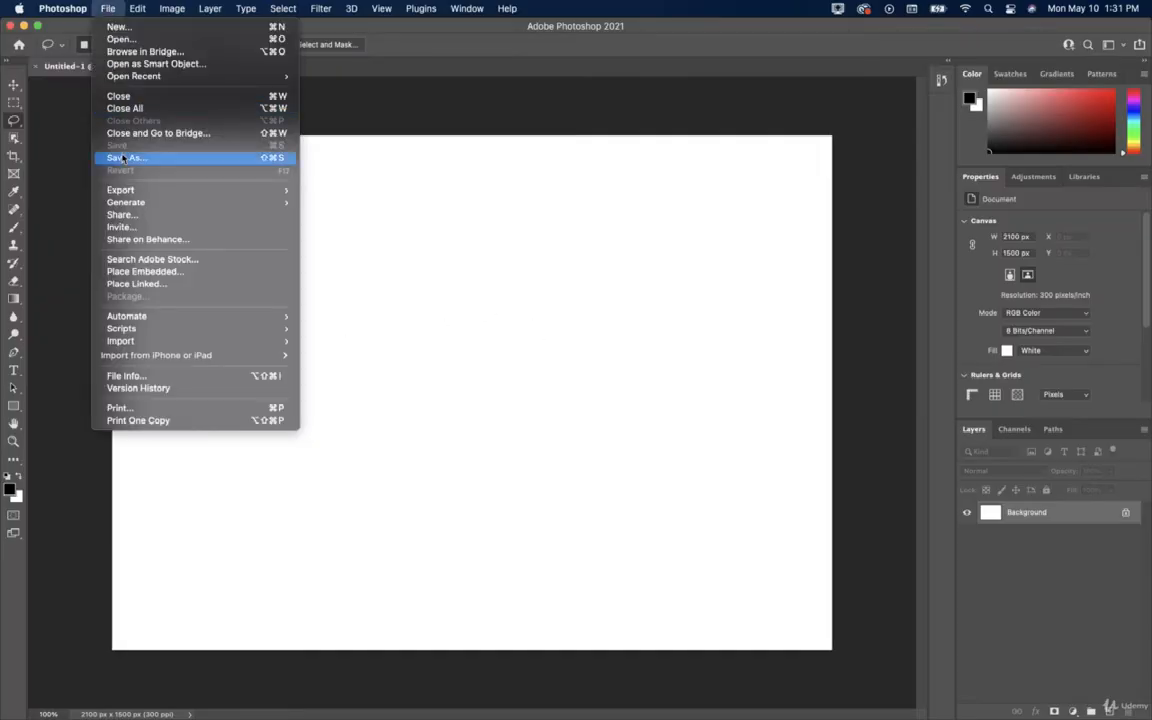
{"action": "left_click", "coordinate": [150, 142]}
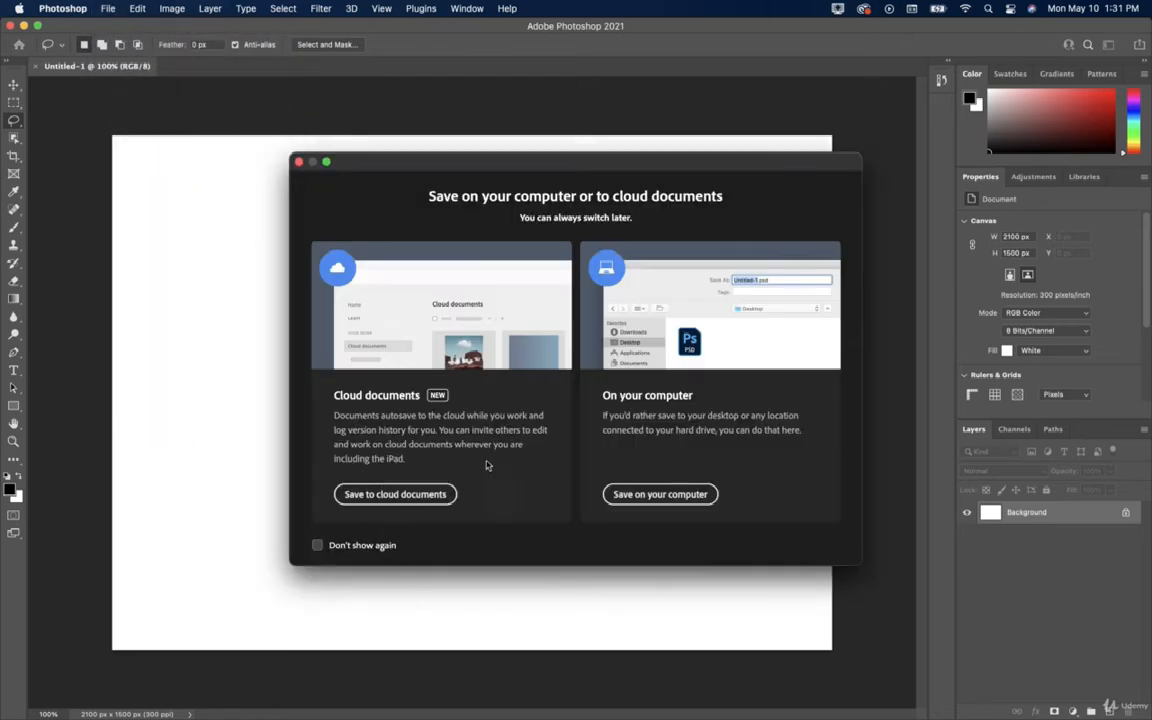
{"action": "left_click", "coordinate": [403, 491]}
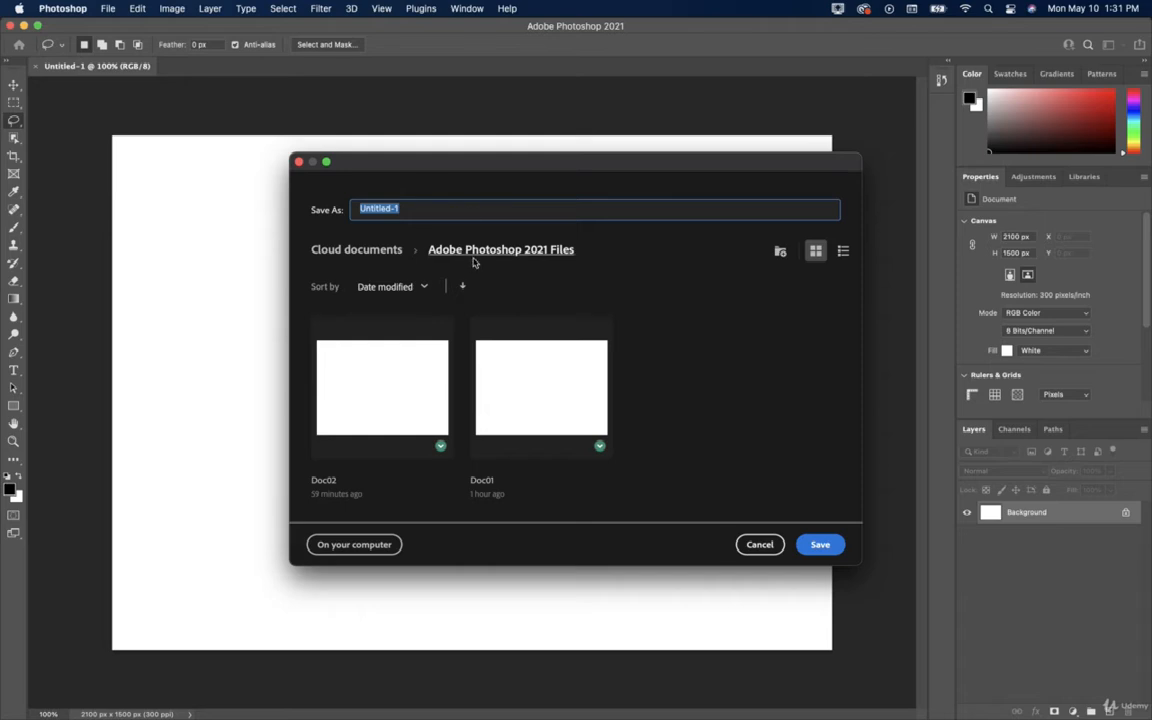
{"action": "type", "text": "Main-Menu-Tools-Docu"}
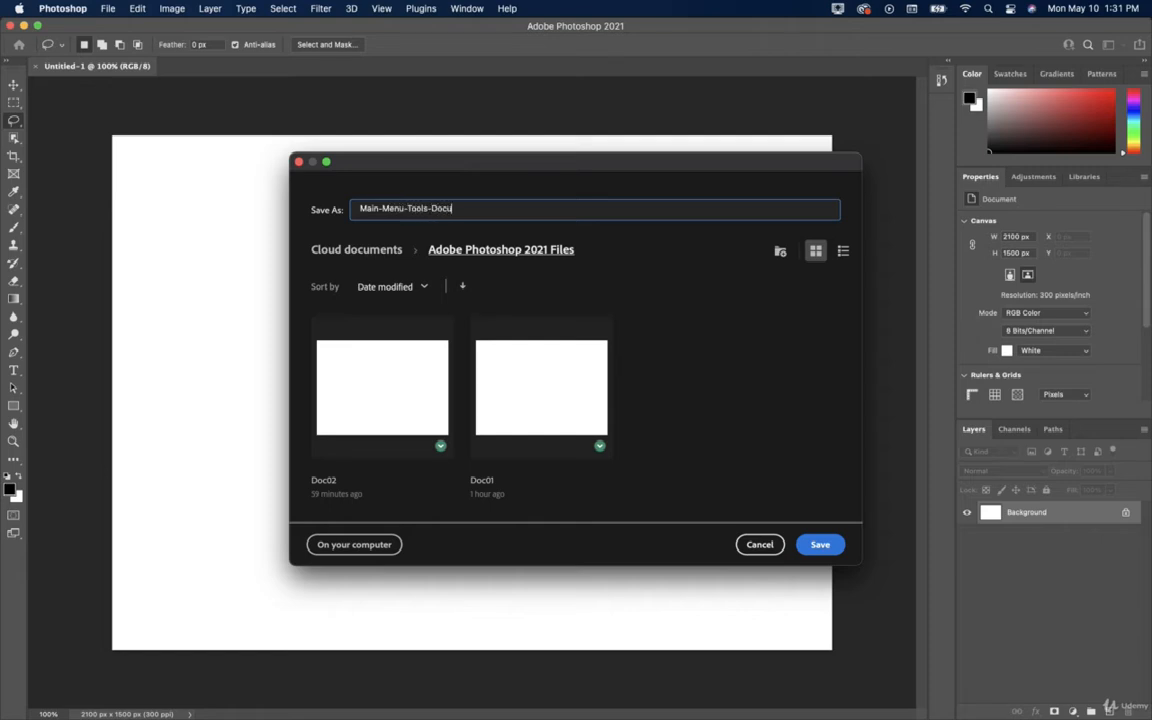
{"action": "key", "text": "BackSpace"}
{"action": "left_click", "coordinate": [820, 544]}
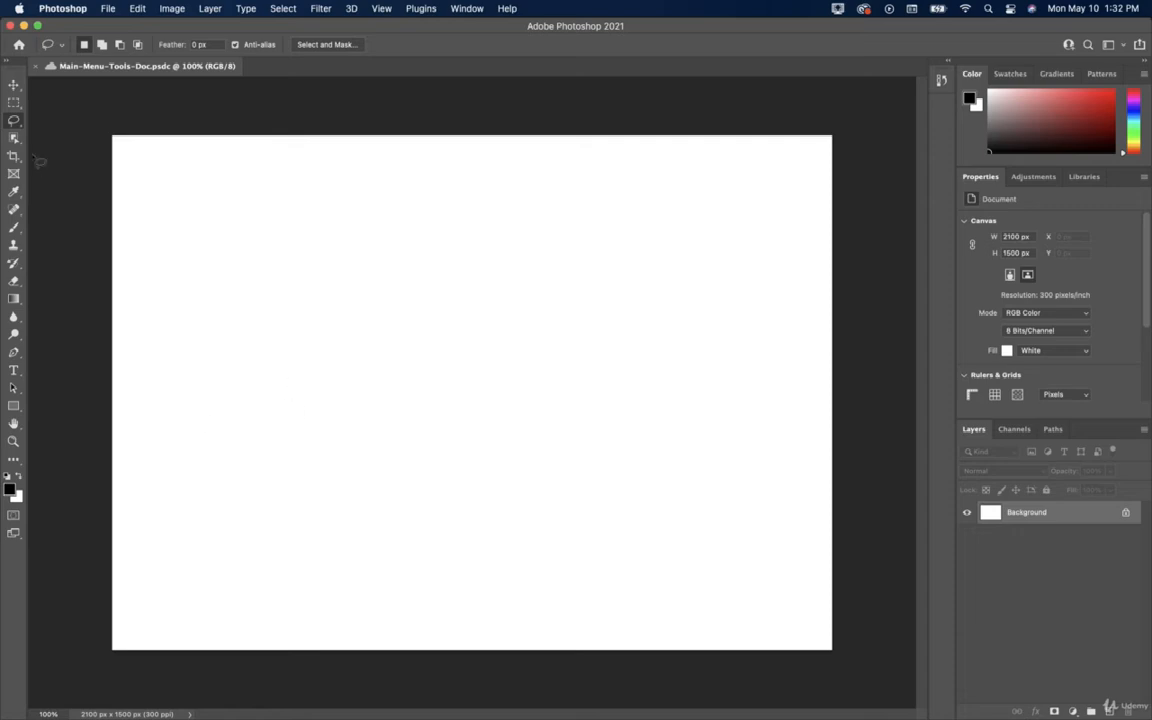
Select the Move tool and show the File menu.
{"action": "left_click", "coordinate": [13, 82]}
{"action": "left_click", "coordinate": [108, 9]}
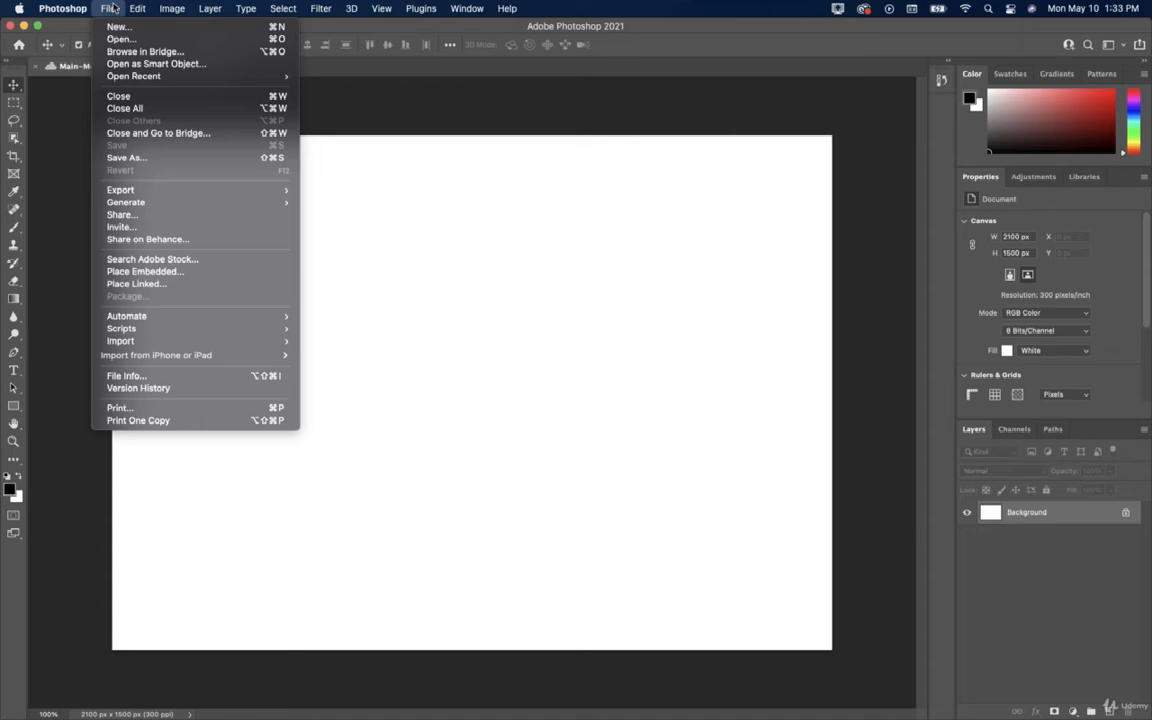
{"action": "left_click", "coordinate": [118, 27]}
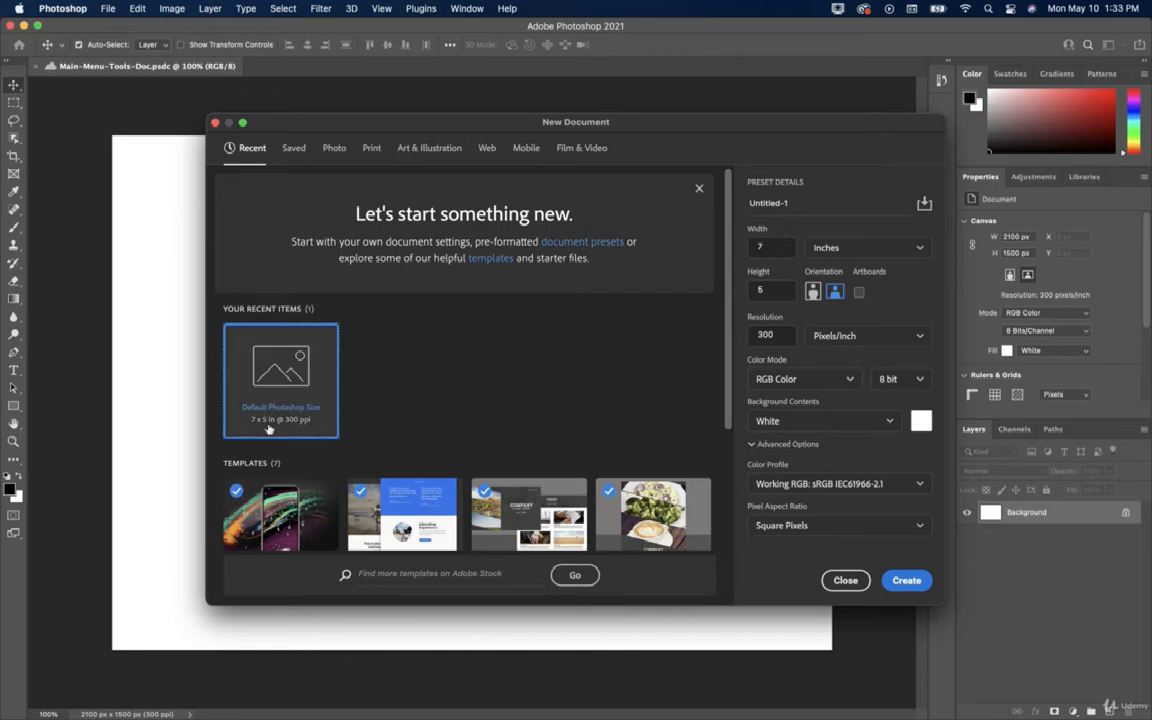
{"action": "left_click", "coordinate": [905, 580]}
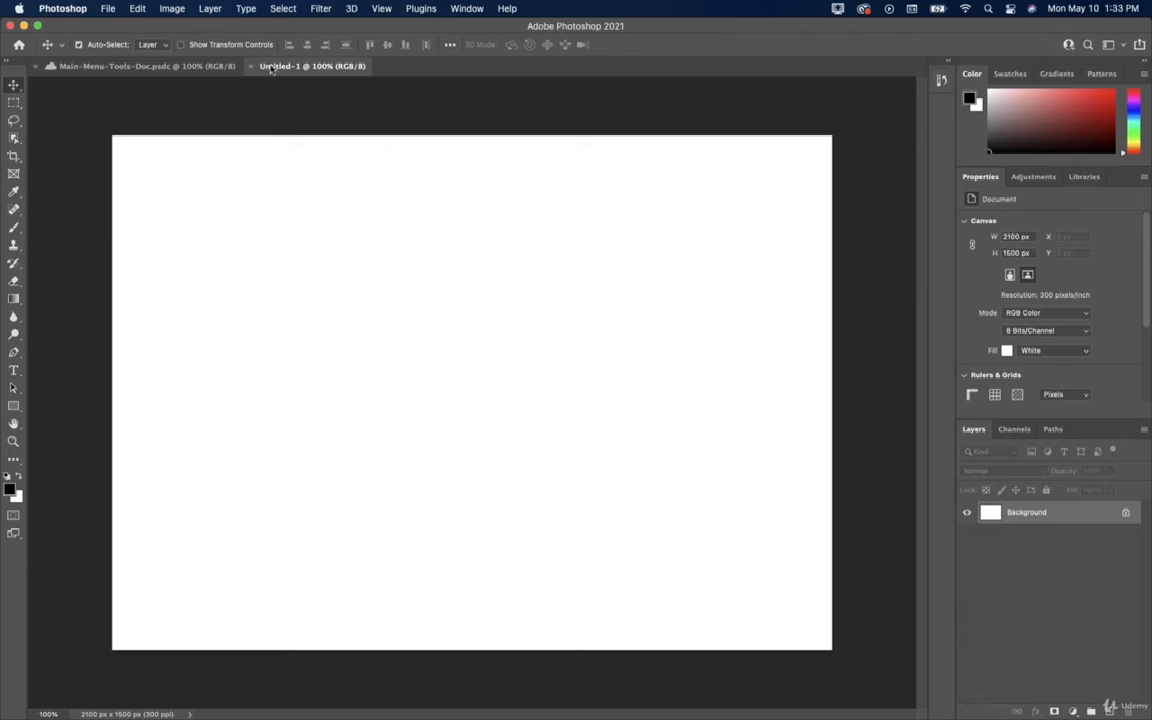
{"action": "left_click", "coordinate": [104, 12]}
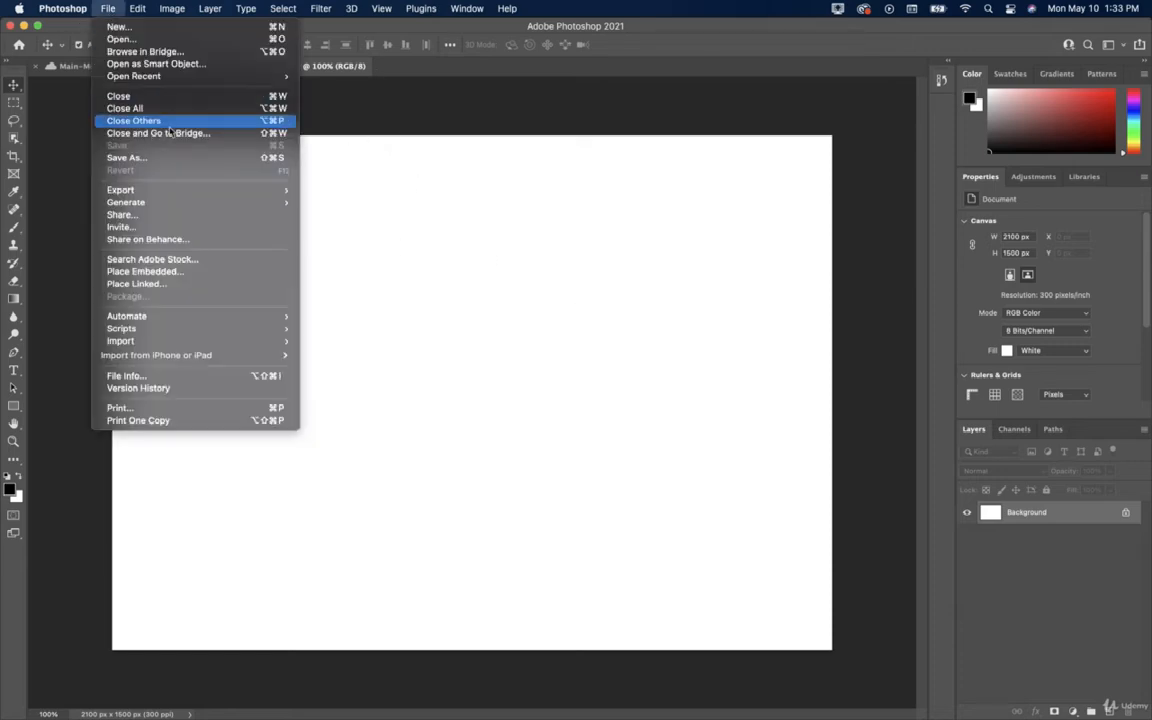
{"action": "left_click", "coordinate": [159, 158]}
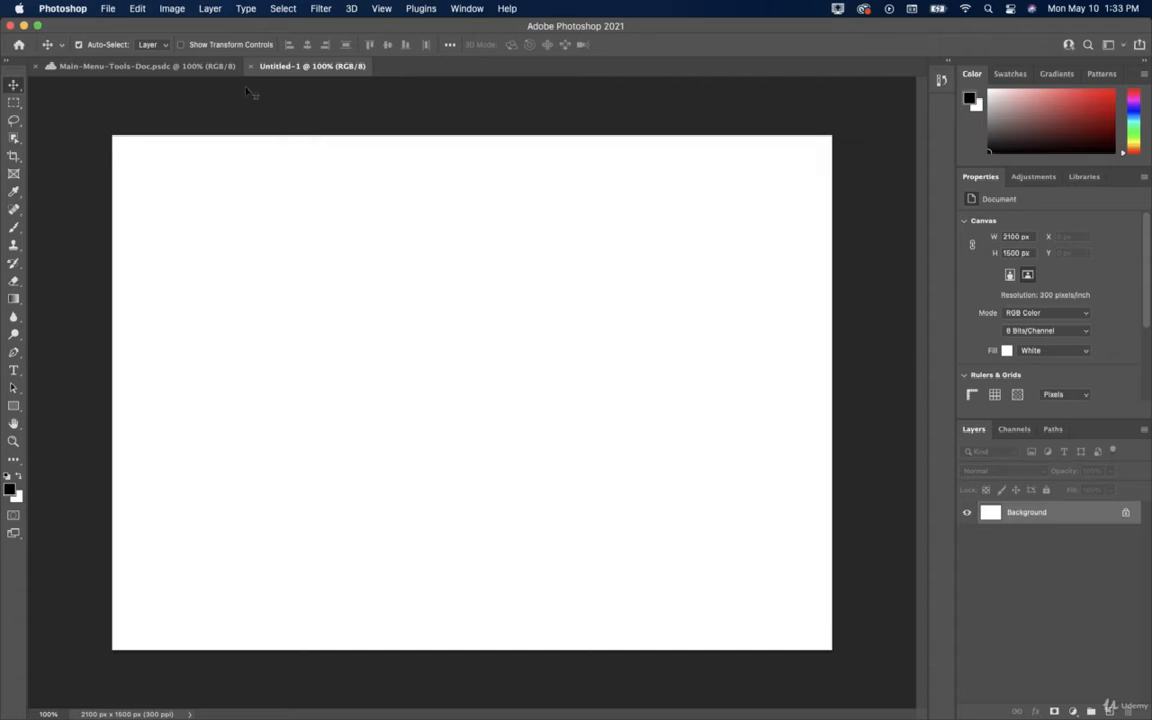
{"action": "left_click", "coordinate": [298, 162]}
{"action": "left_click", "coordinate": [251, 66]}
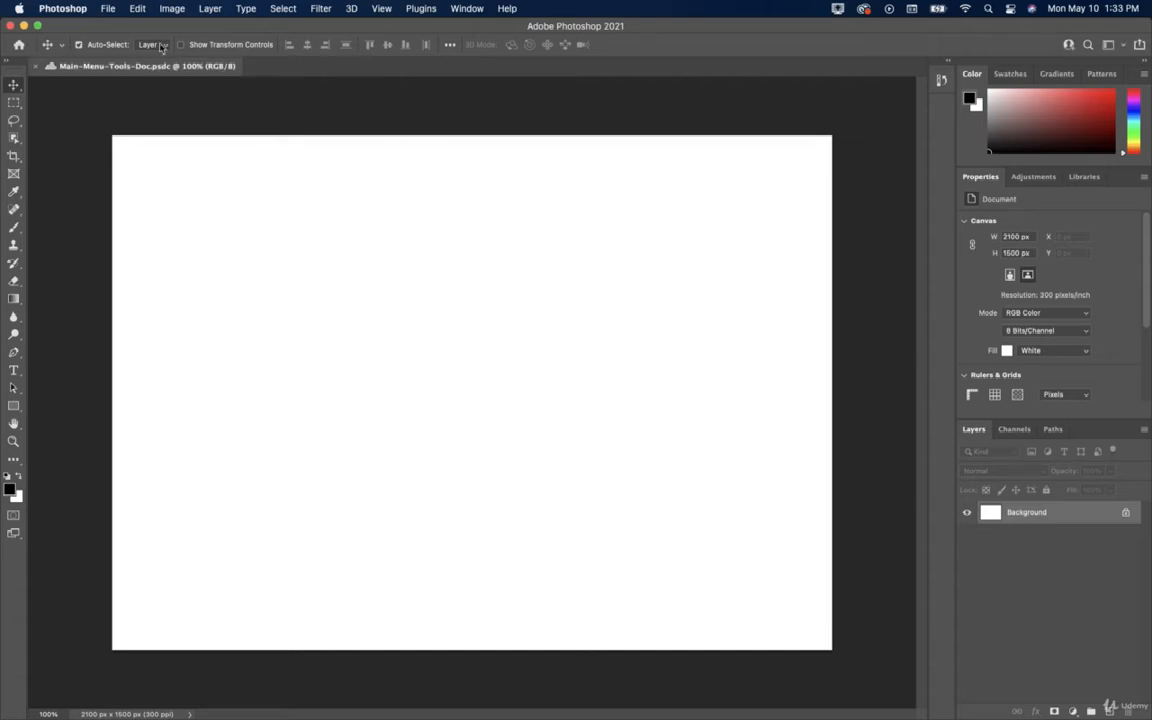
{"action": "left_click", "coordinate": [107, 8]}
Show the cloud documents browser, then reposition and widen its window.
{"action": "left_click", "coordinate": [120, 39]}
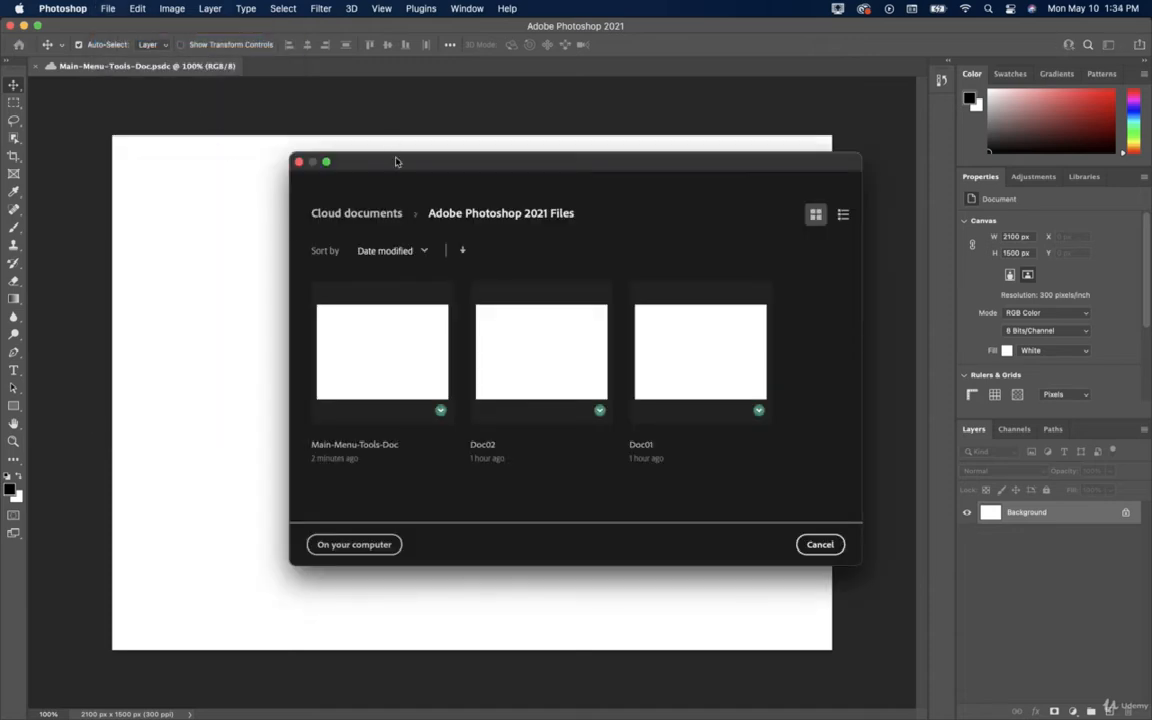
{"action": "left_click_drag", "start_coordinate": [393, 162], "coordinate": [260, 108]}
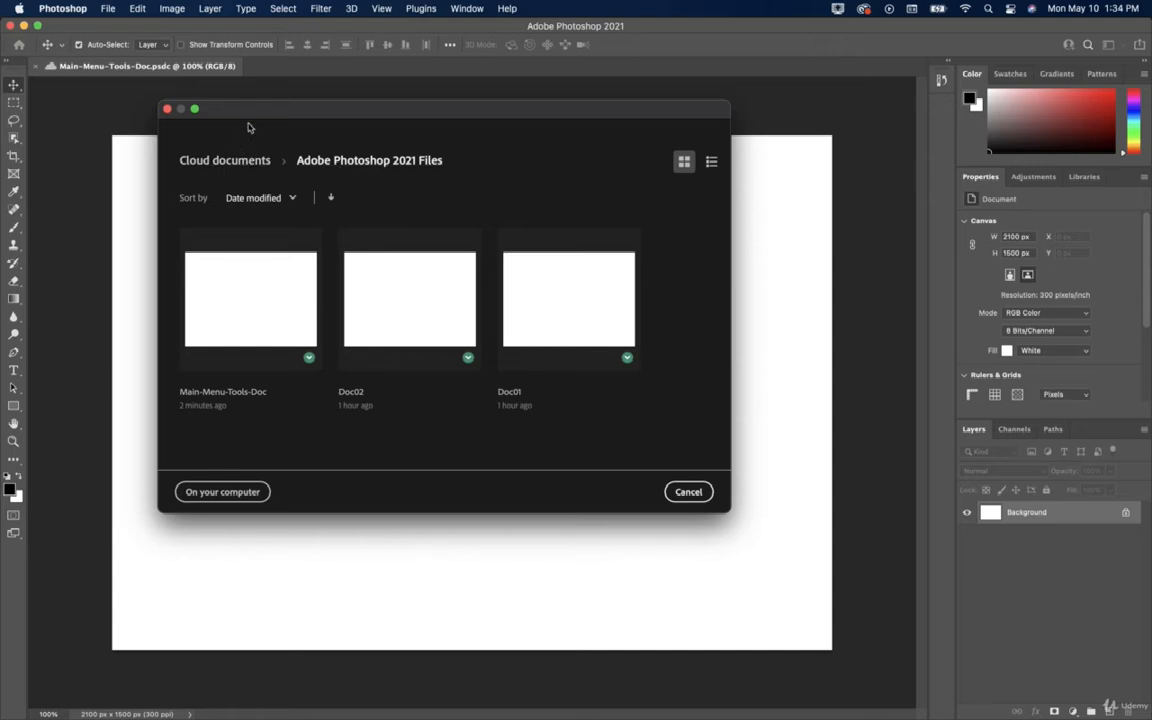
{"action": "left_click_drag", "start_coordinate": [250, 112], "coordinate": [195, 138]}
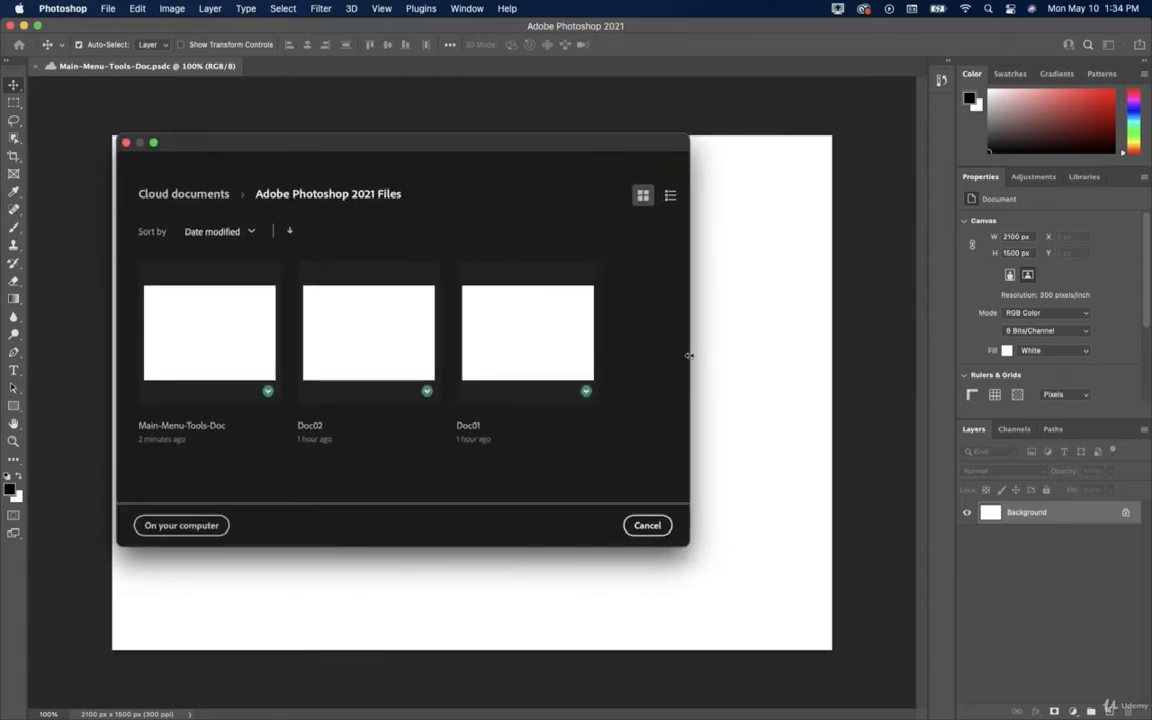
{"action": "left_click_drag", "start_coordinate": [690, 357], "coordinate": [857, 360]}
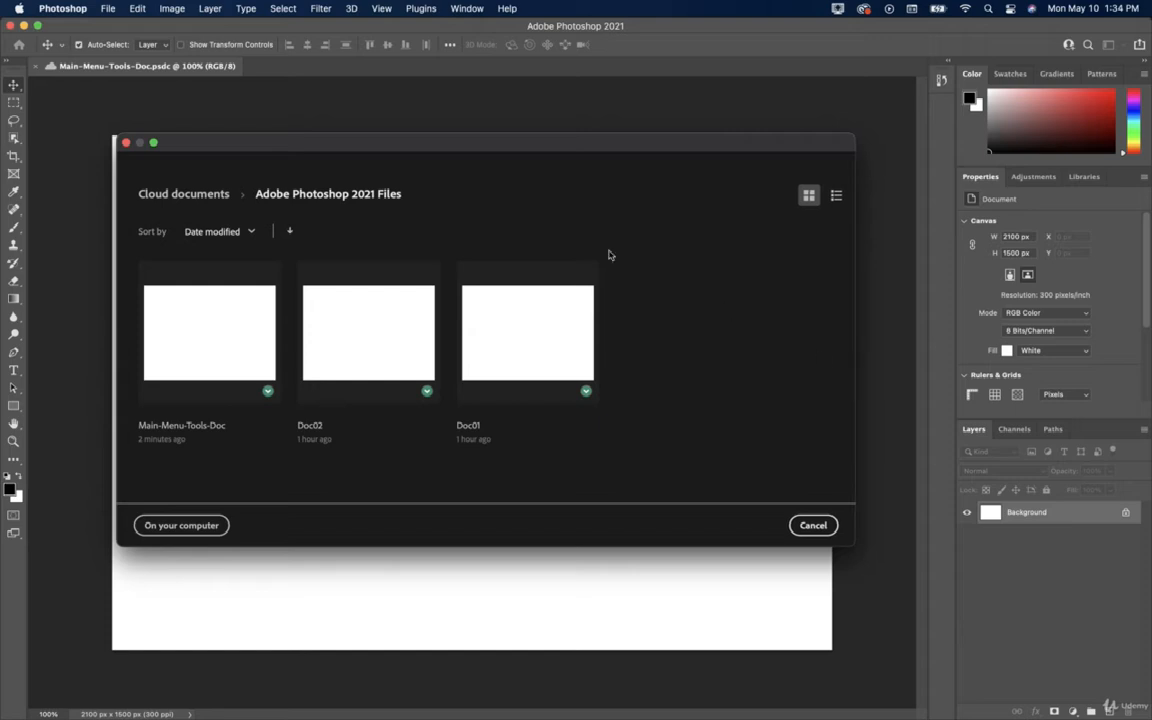
{"action": "left_click_drag", "start_coordinate": [311, 139], "coordinate": [302, 139]}
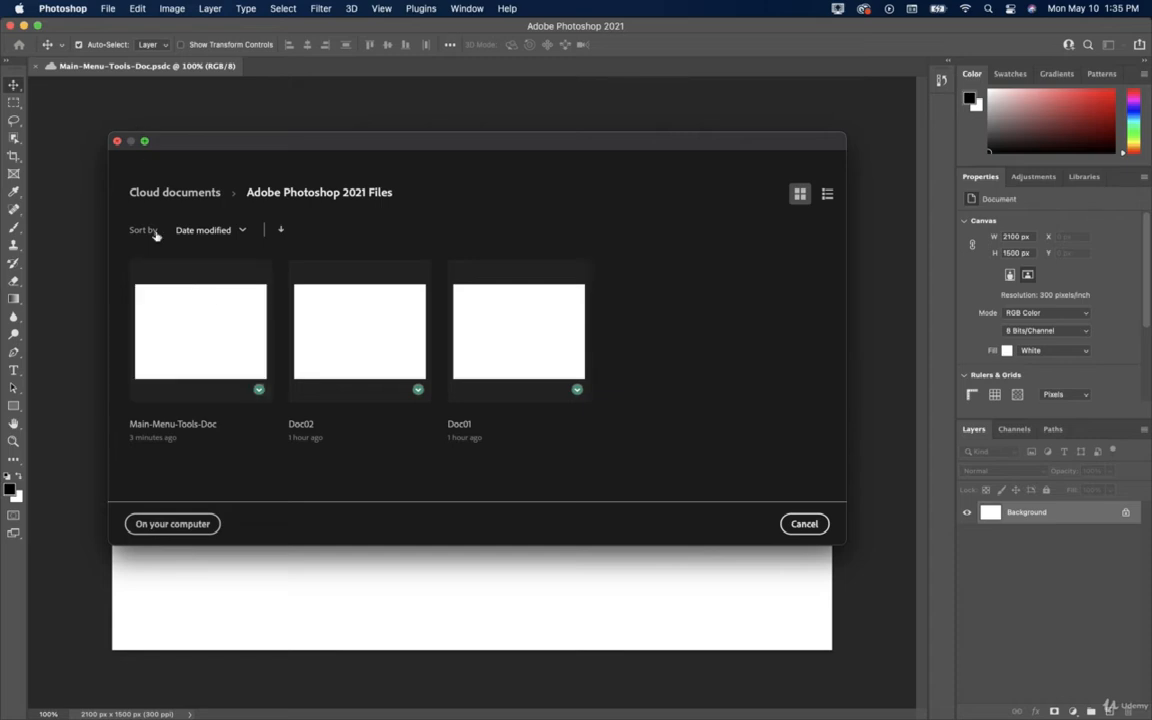
Switch twice between computer files and cloud documents, then close the browser without opening anything.
{"action": "left_click", "coordinate": [196, 521]}
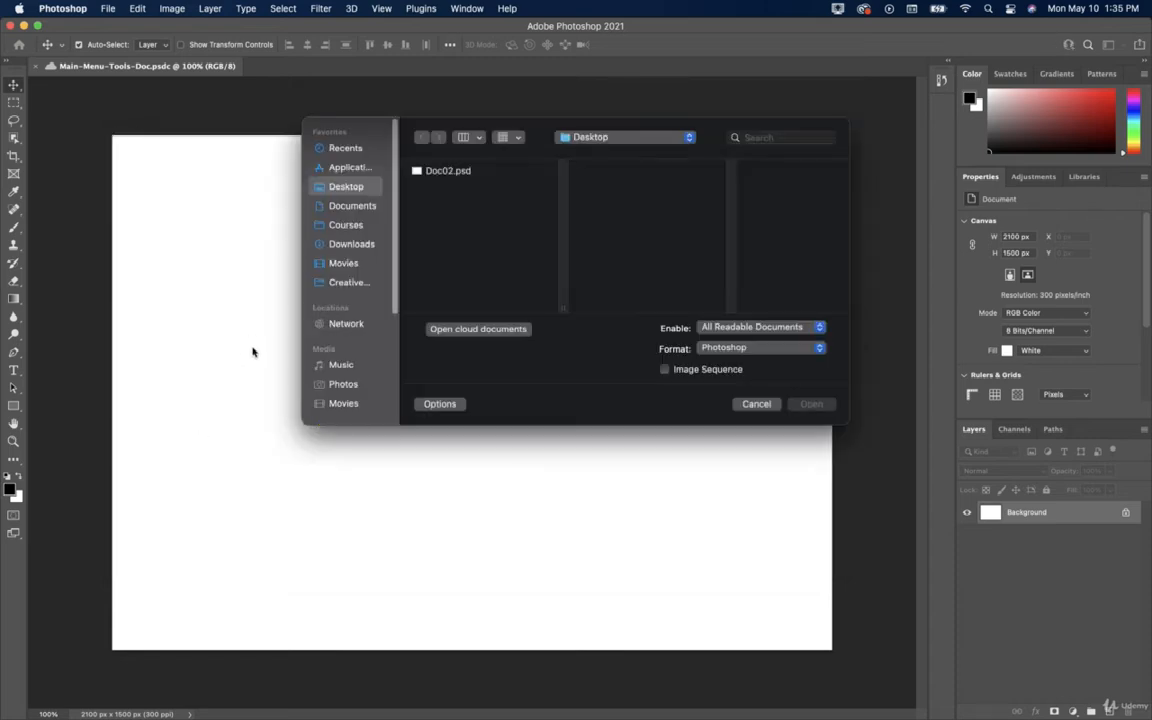
{"action": "left_click", "coordinate": [462, 331]}
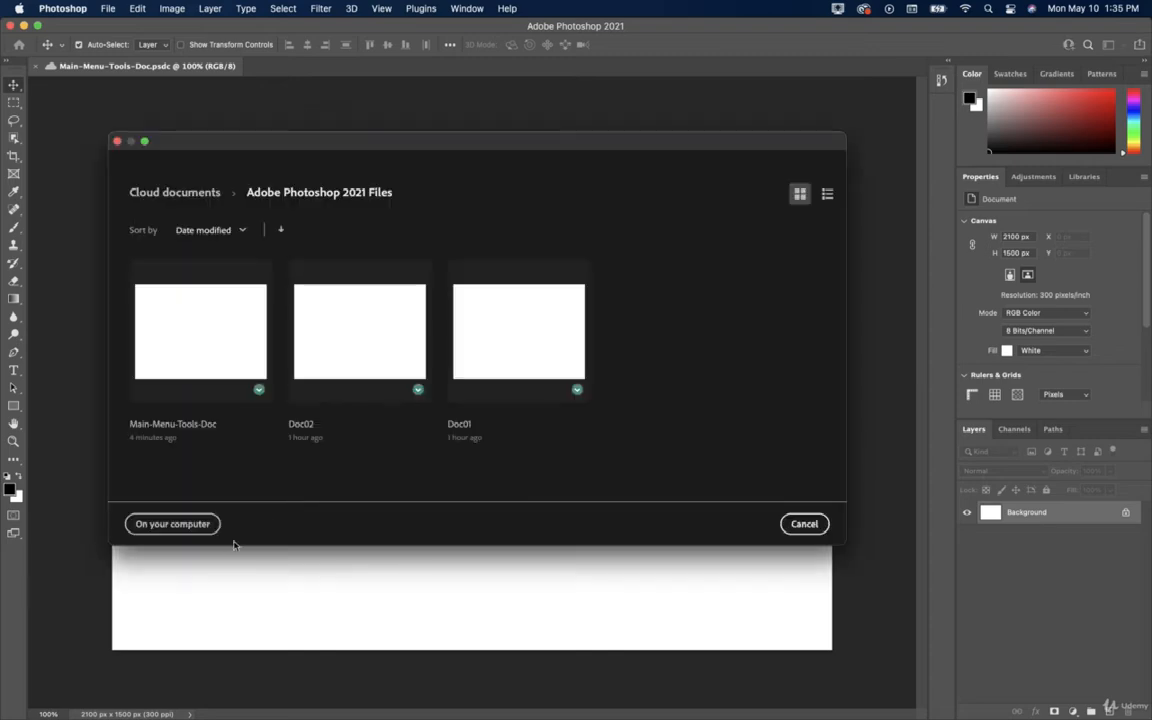
{"action": "left_click", "coordinate": [175, 524]}
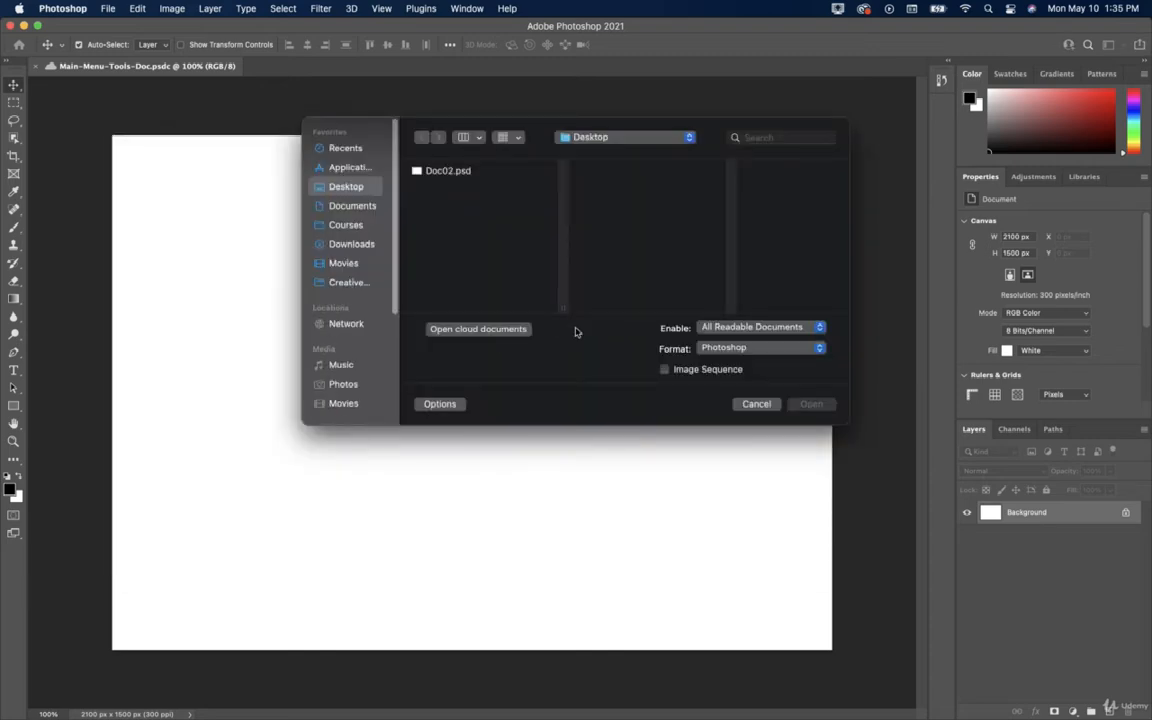
{"action": "left_click", "coordinate": [452, 336]}
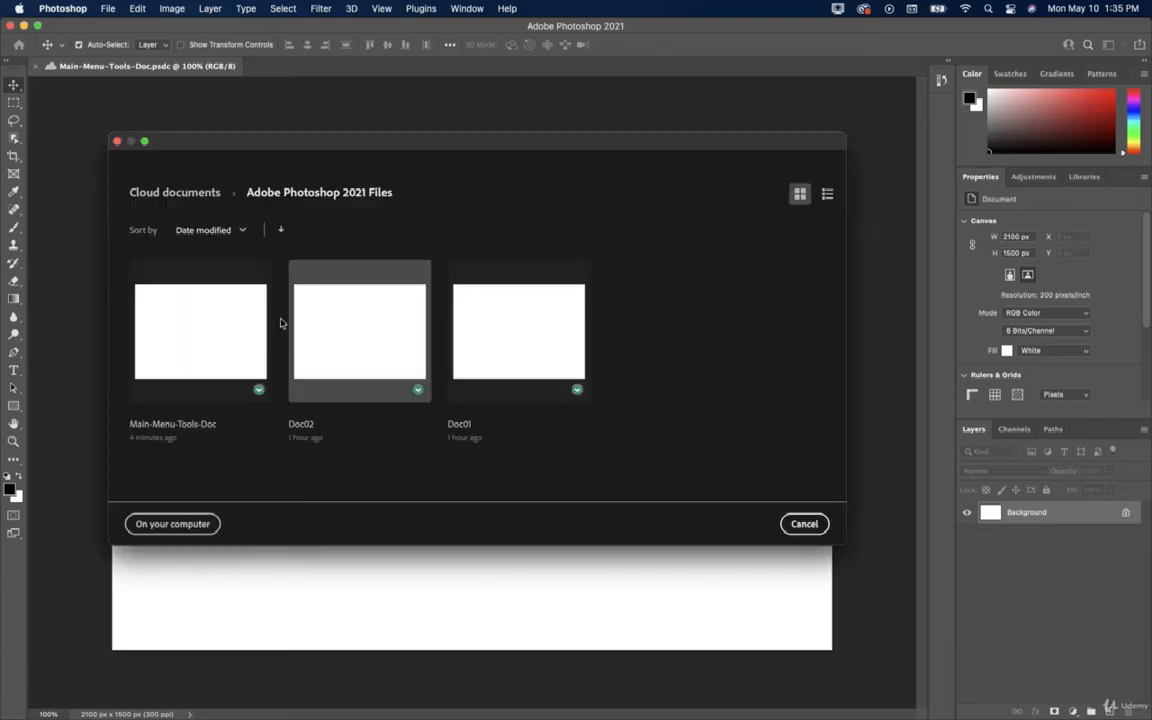
{"action": "left_click", "coordinate": [243, 323]}
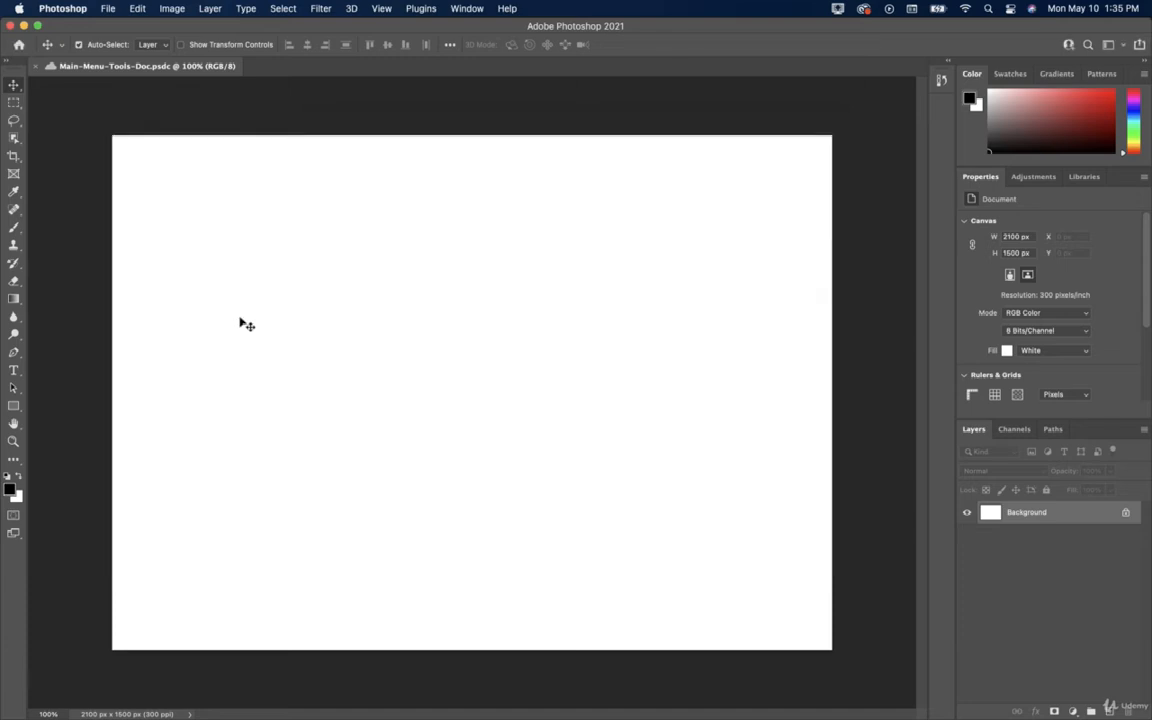
Show Open Recent listing Main-Menu-Tools-Doc.psdc, Doc02.psd, Doc02.psdc and Doc01.psdc.
{"action": "left_click", "coordinate": [104, 9]}
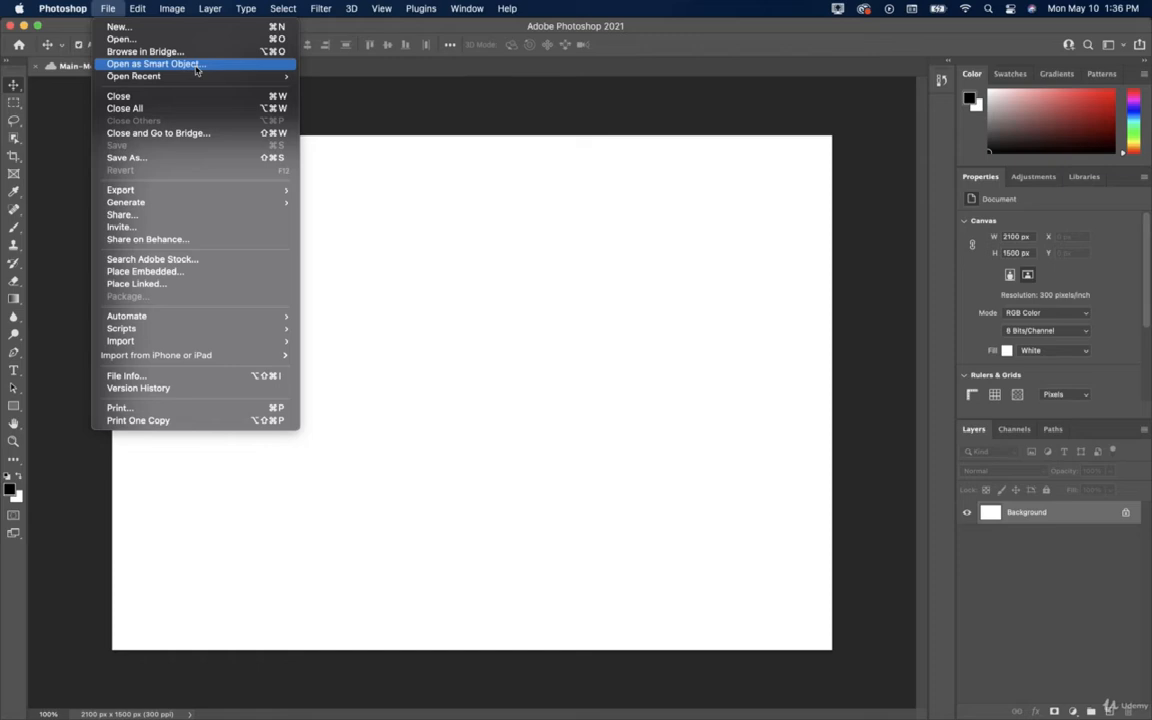
{"action": "mouse_move", "coordinate": [197, 80]}
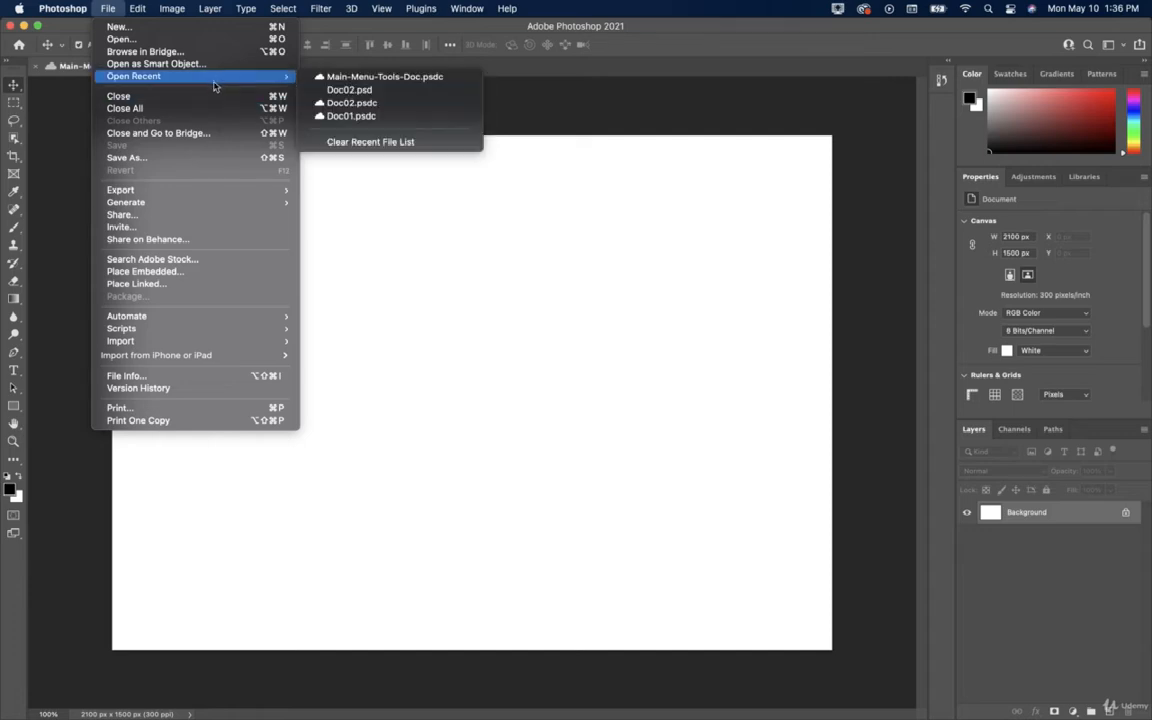
{"action": "left_click", "coordinate": [196, 106]}
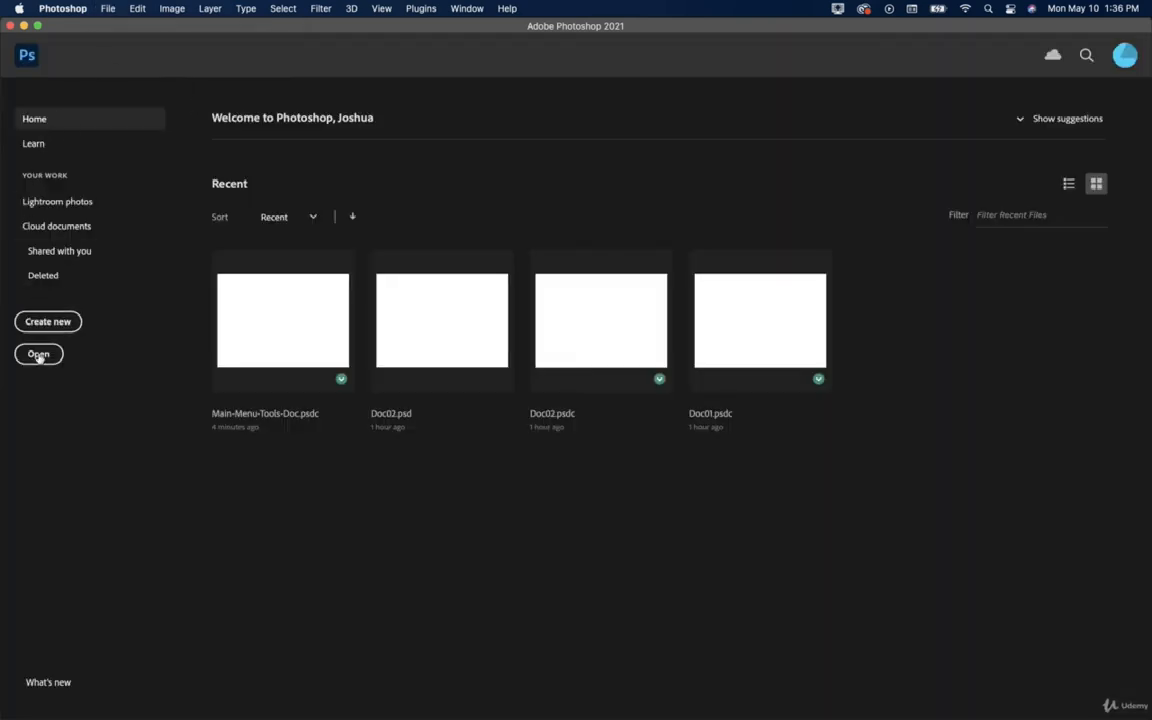
{"action": "left_click", "coordinate": [268, 353]}
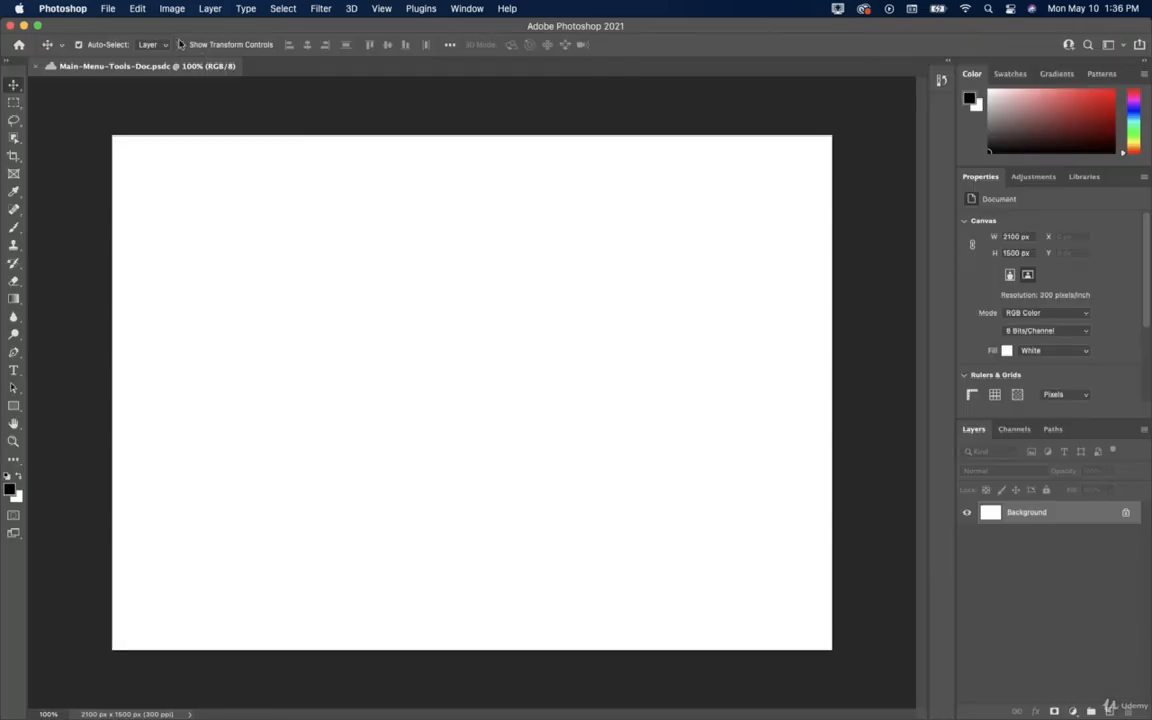
{"action": "left_click", "coordinate": [105, 9]}
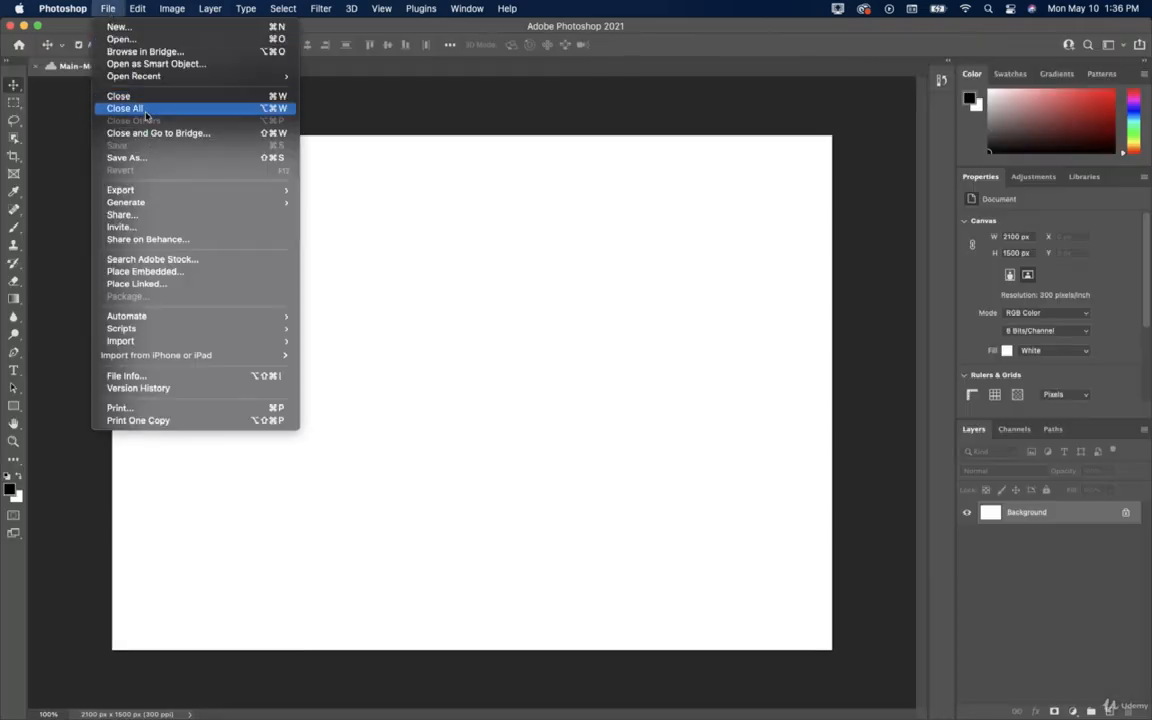
{"action": "left_click", "coordinate": [150, 108]}
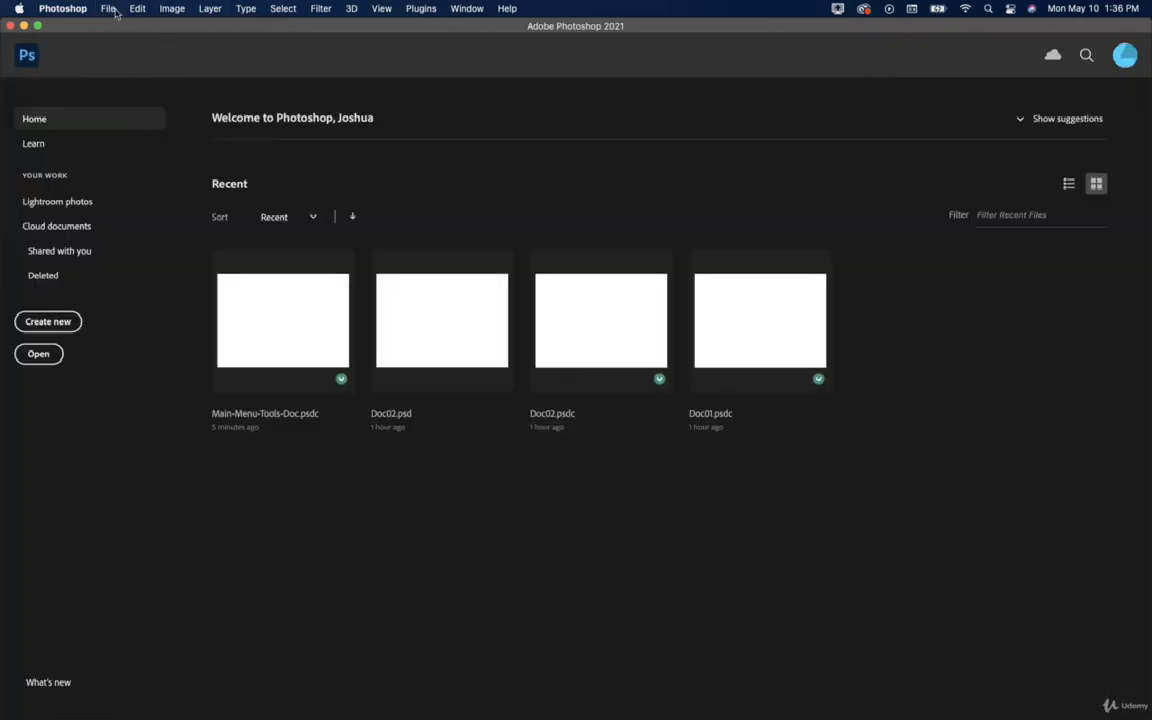
{"action": "left_click", "coordinate": [243, 274]}
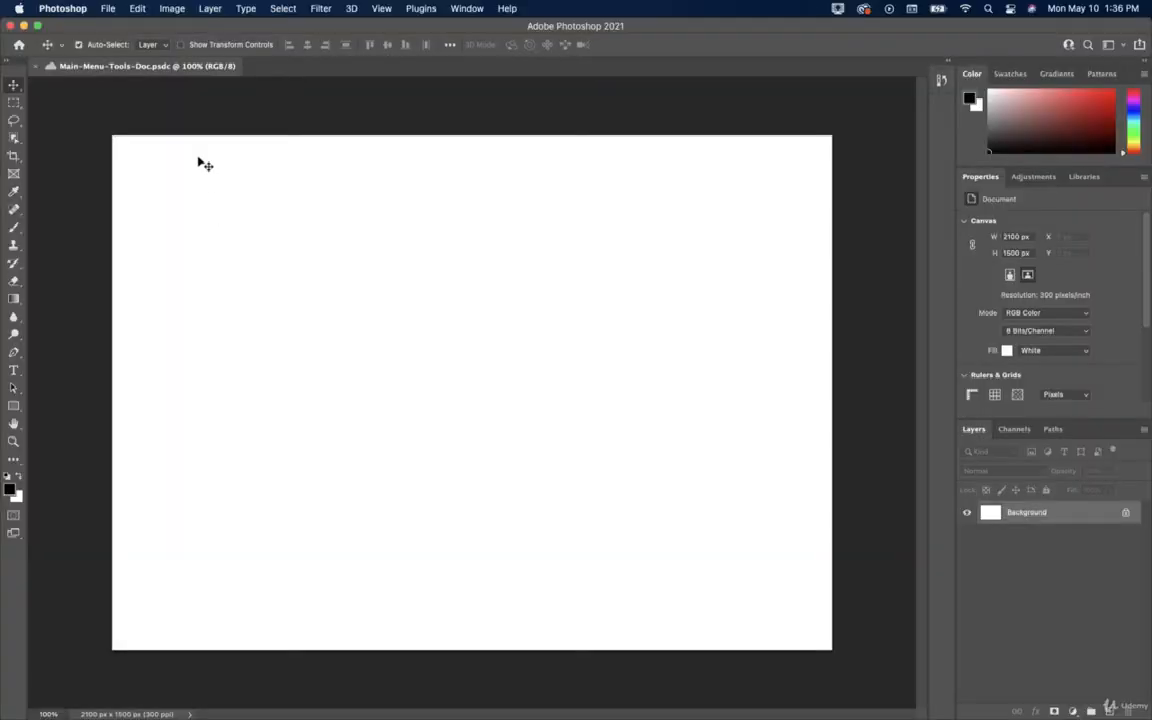
{"action": "left_click", "coordinate": [104, 9]}
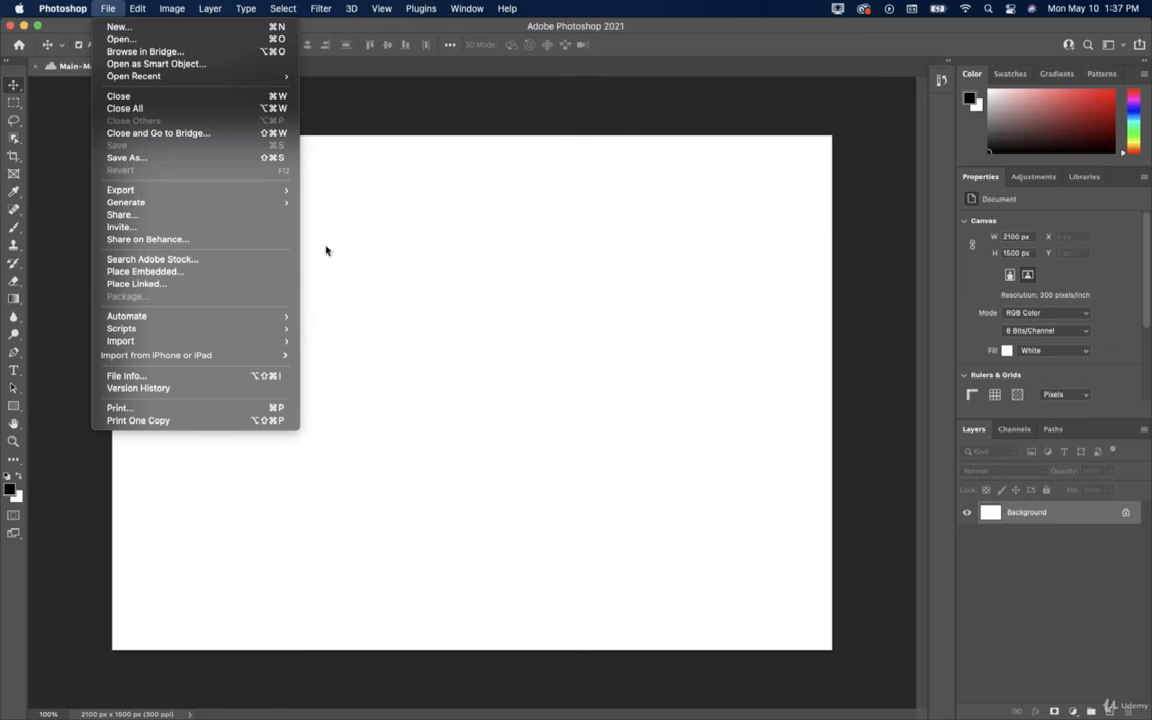
Pick the Rectangular Marquee, float the Layers panel and add a new empty Layer 1.
{"action": "left_click", "coordinate": [15, 104]}
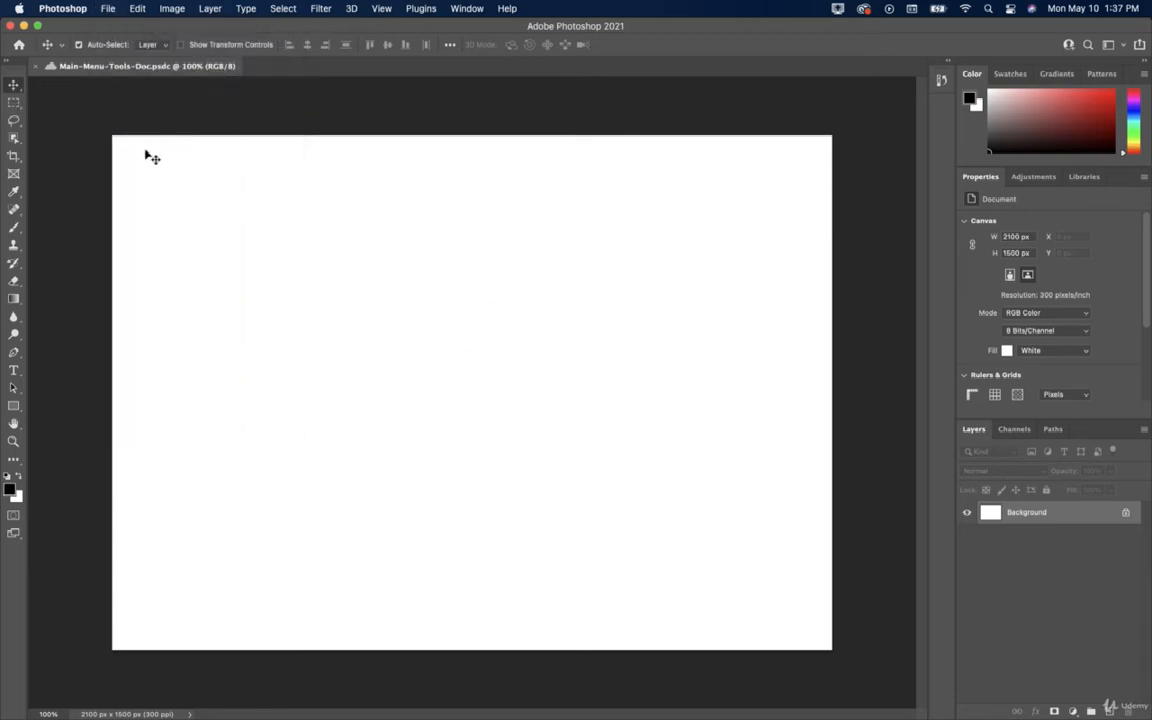
{"action": "left_click", "coordinate": [15, 104]}
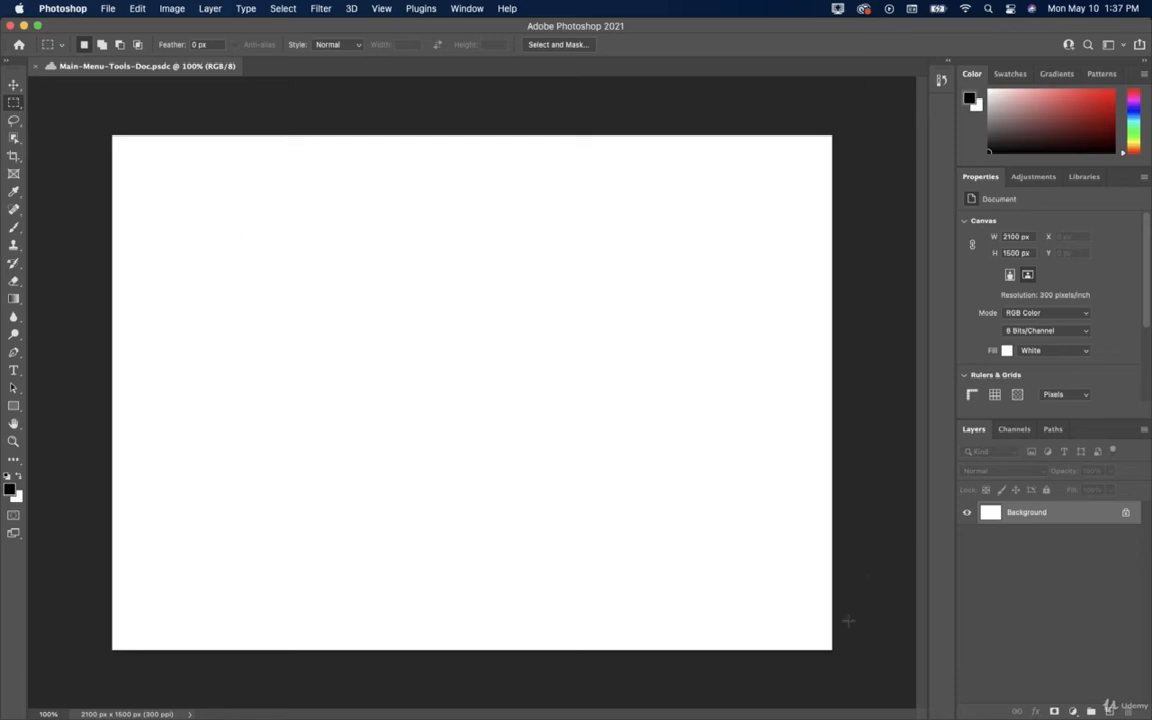
{"action": "left_click_drag", "start_coordinate": [973, 429], "coordinate": [839, 351]}
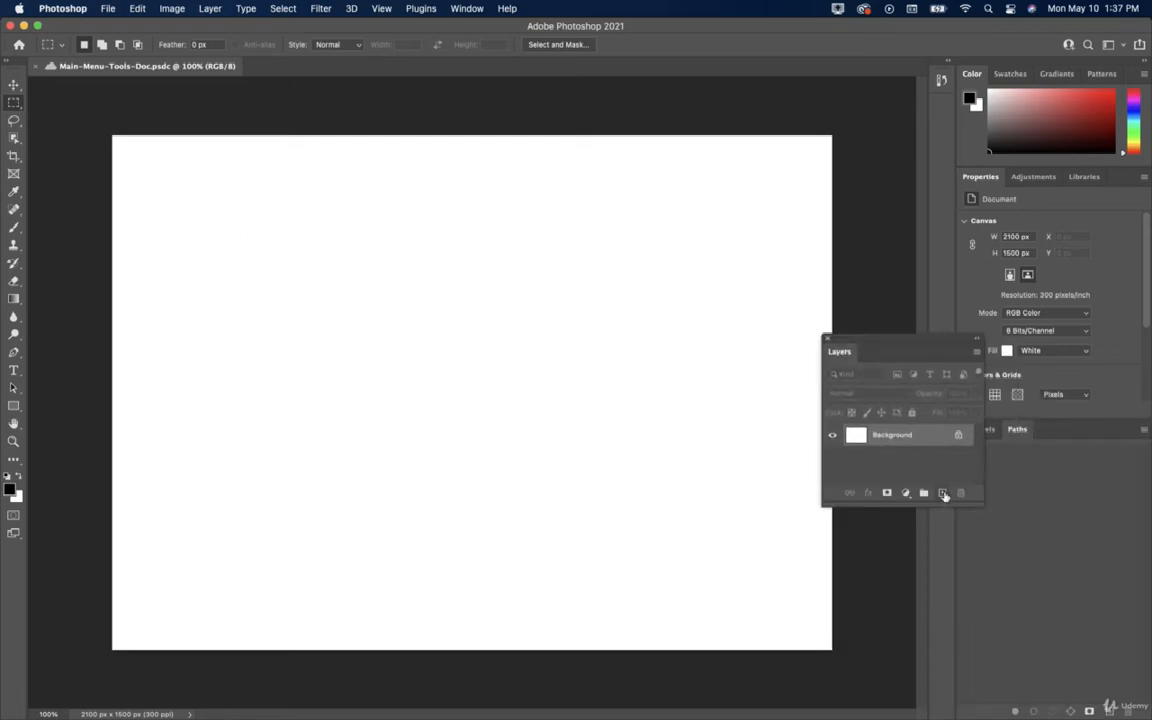
{"action": "left_click", "coordinate": [943, 494]}
Fill a 679 × 386 px rectangle near the top-left with black using Paint Bucket, then deselect.
{"action": "left_click_drag", "start_coordinate": [165, 167], "coordinate": [398, 300]}
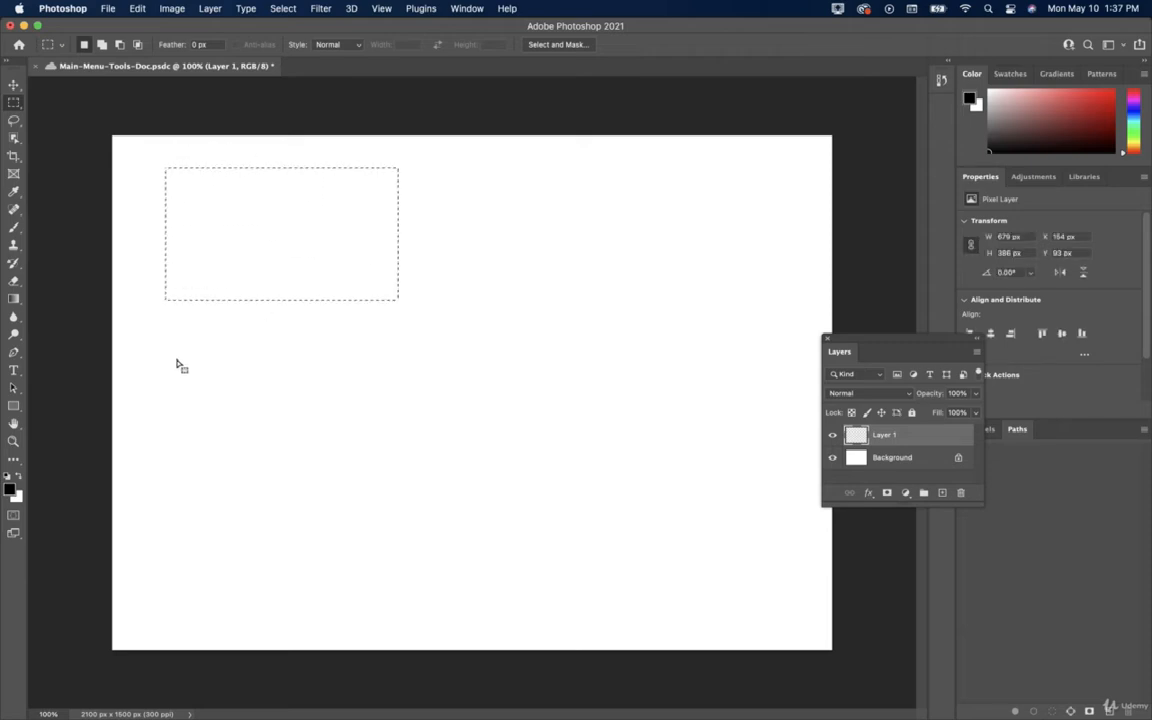
{"action": "right_click", "coordinate": [18, 302]}
{"action": "left_click", "coordinate": [75, 309]}
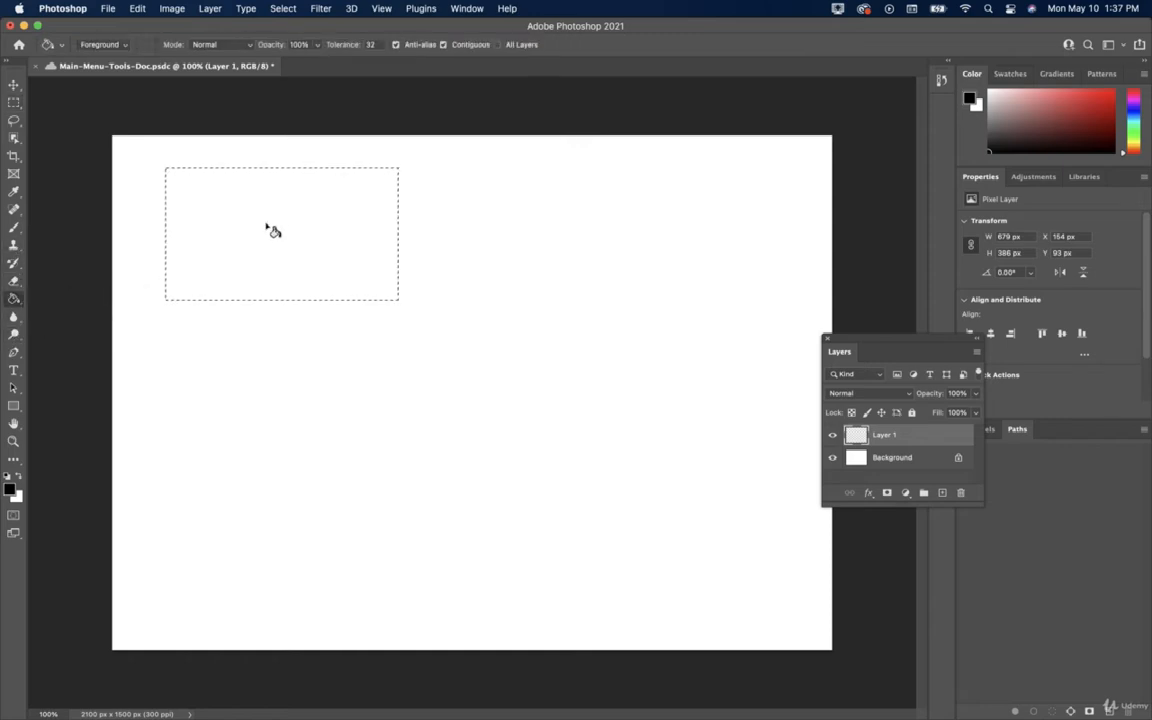
{"action": "left_click", "coordinate": [273, 231]}
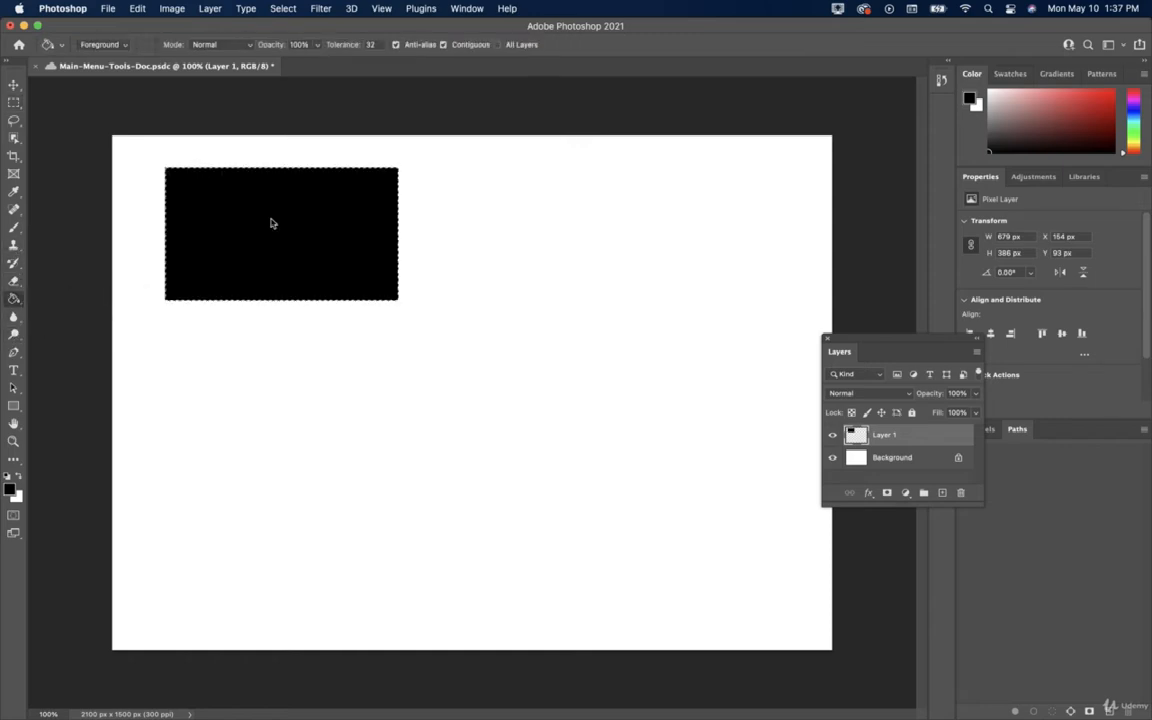
{"action": "left_click", "coordinate": [12, 86]}
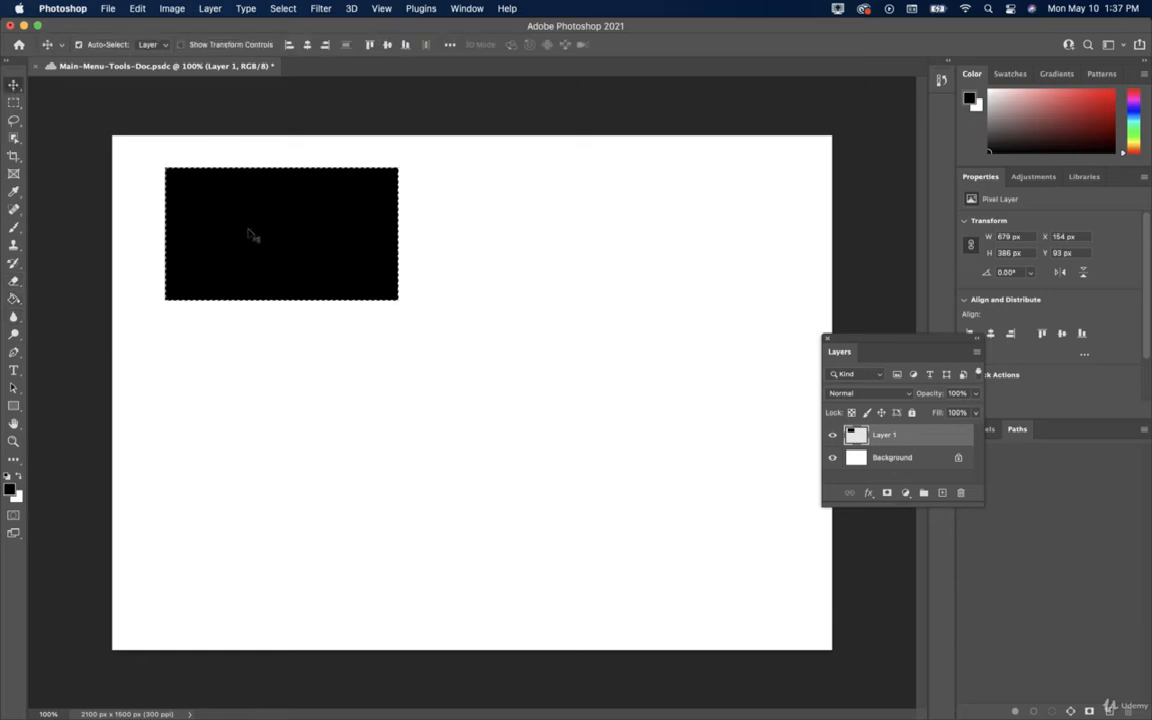
{"action": "key", "text": "super+d"}
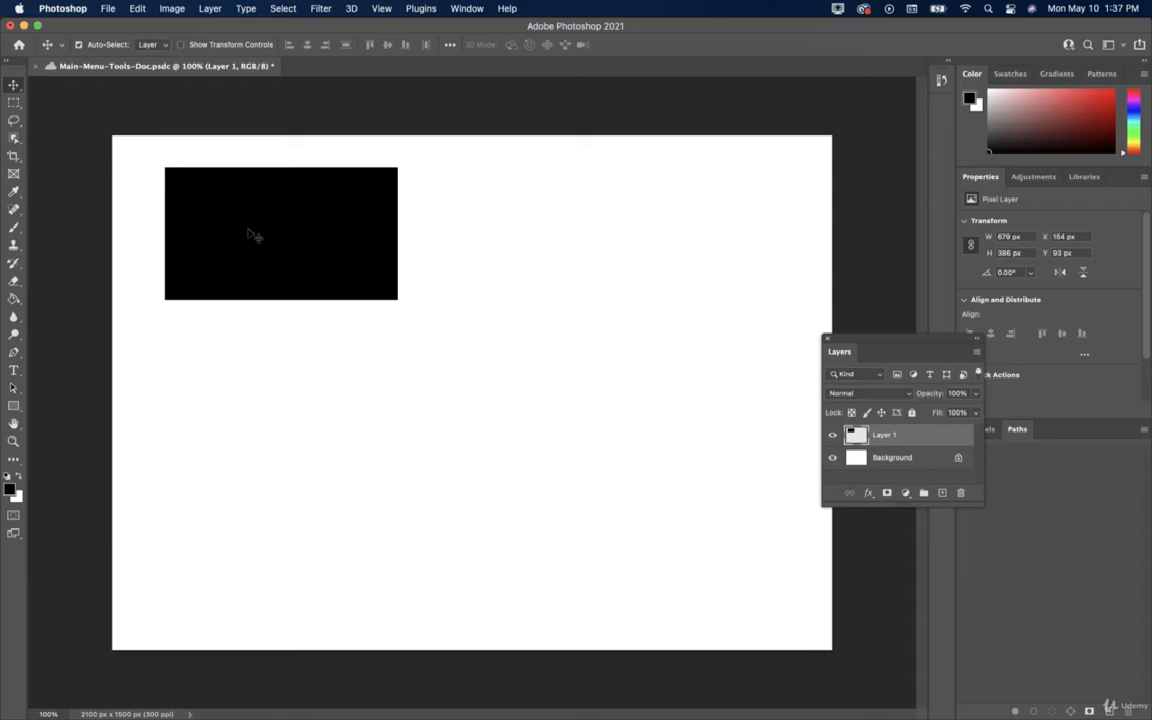
Save the black-rectangle document, restoring and then clearing the rectangle selection.
{"action": "key", "text": "super+s"}
{"action": "left_click", "coordinate": [108, 9]}
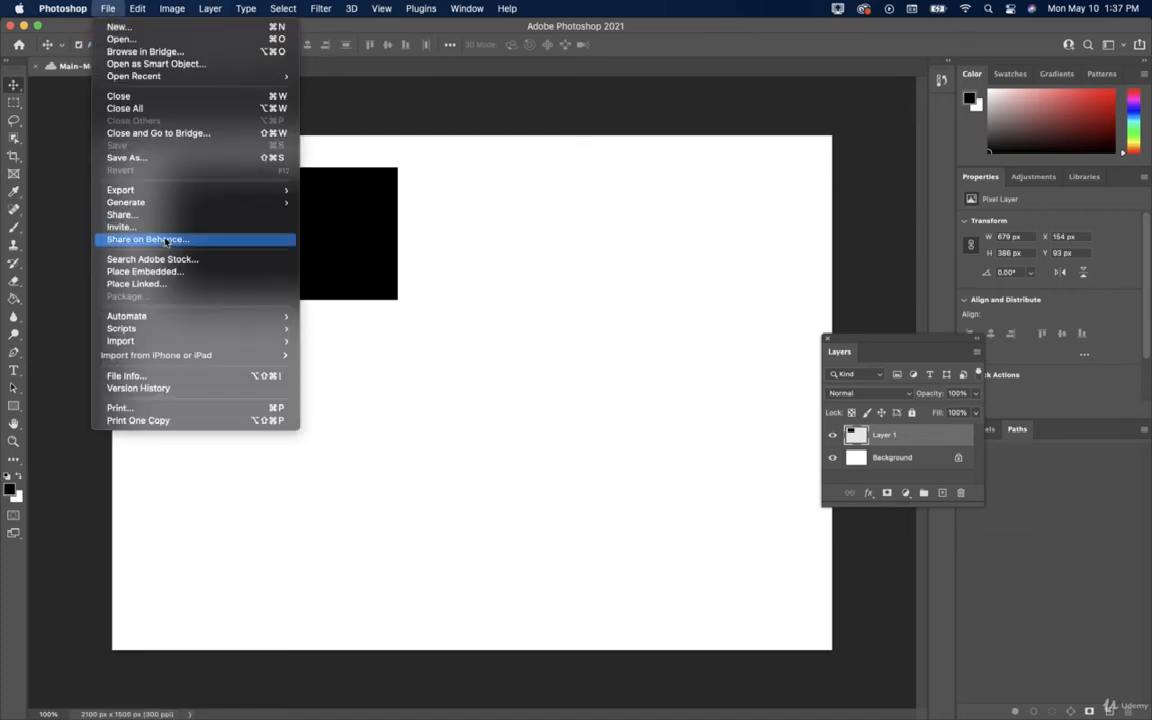
{"action": "left_click", "coordinate": [332, 254]}
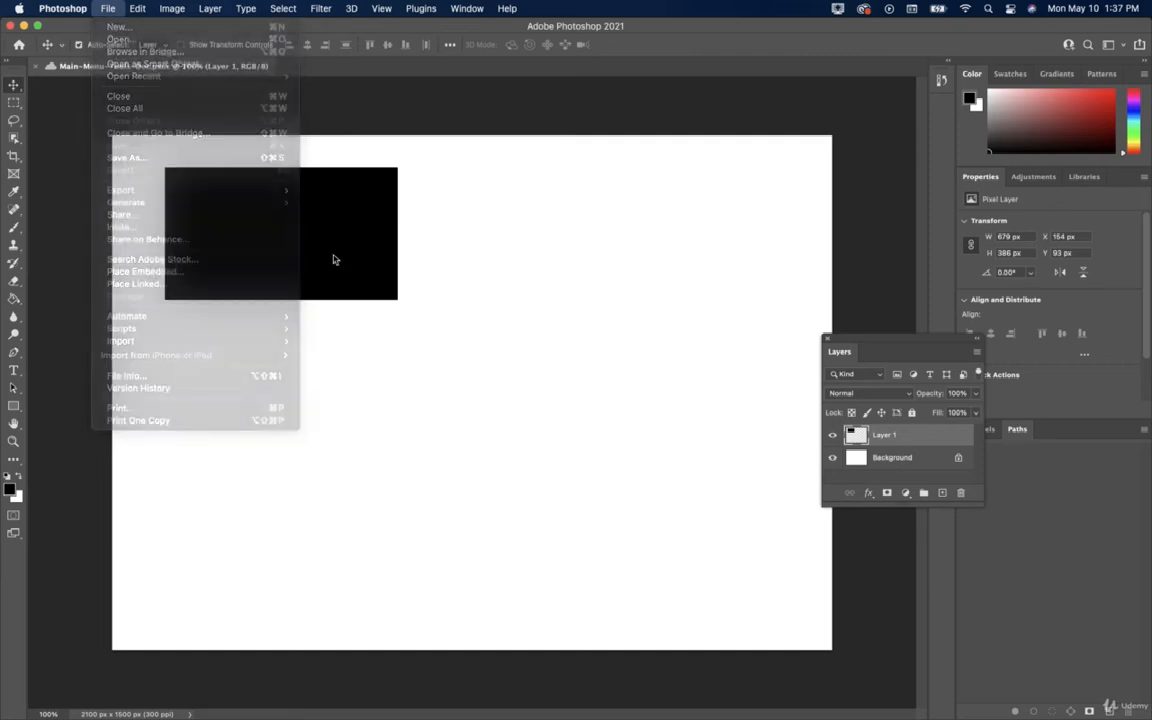
{"action": "key", "text": "super+z"}
{"action": "left_click", "coordinate": [106, 9]}
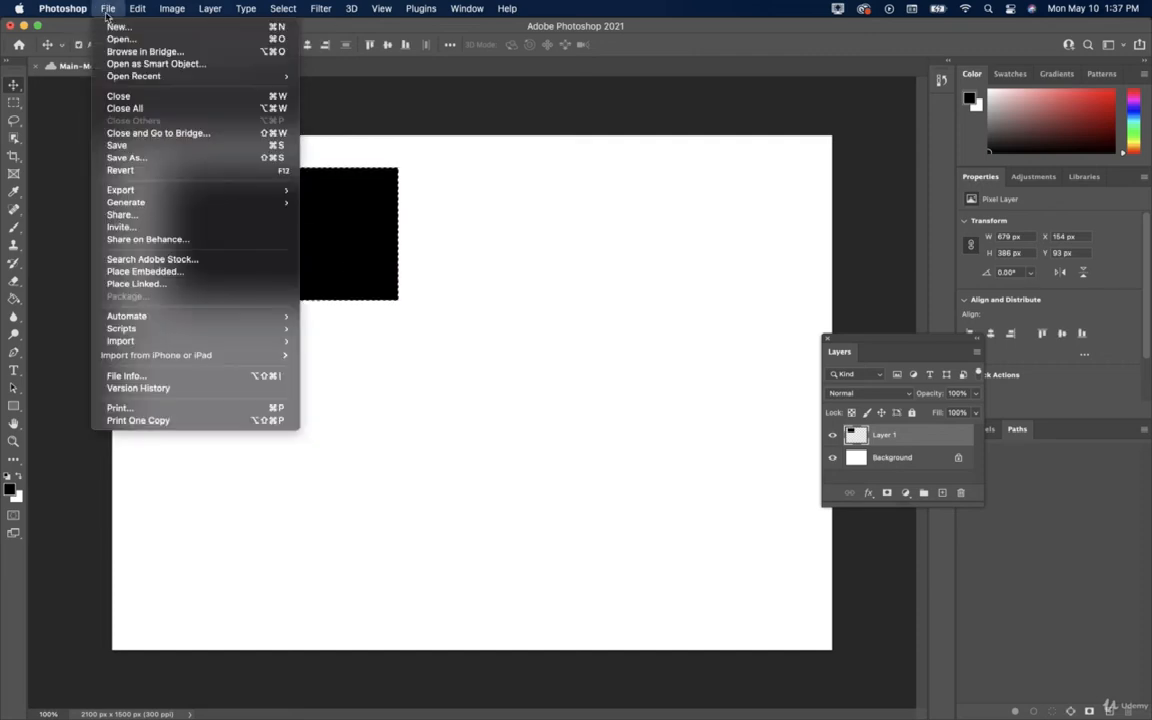
{"action": "left_click", "coordinate": [148, 150]}
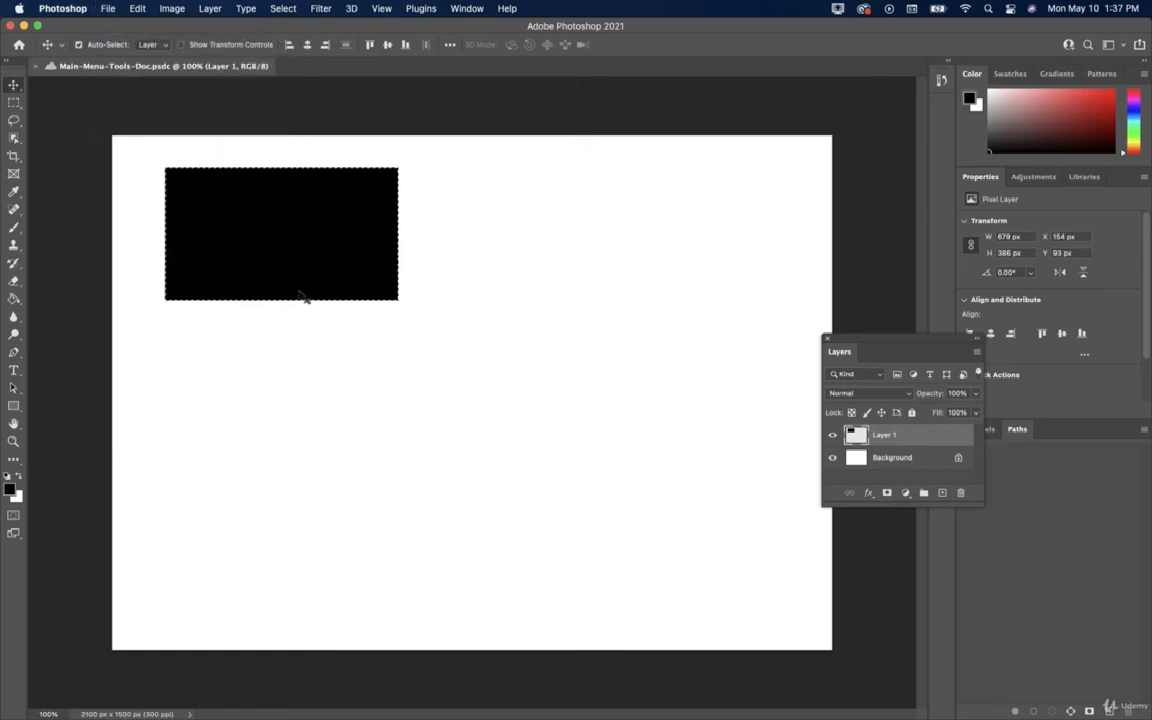
{"action": "key", "text": "super+d"}
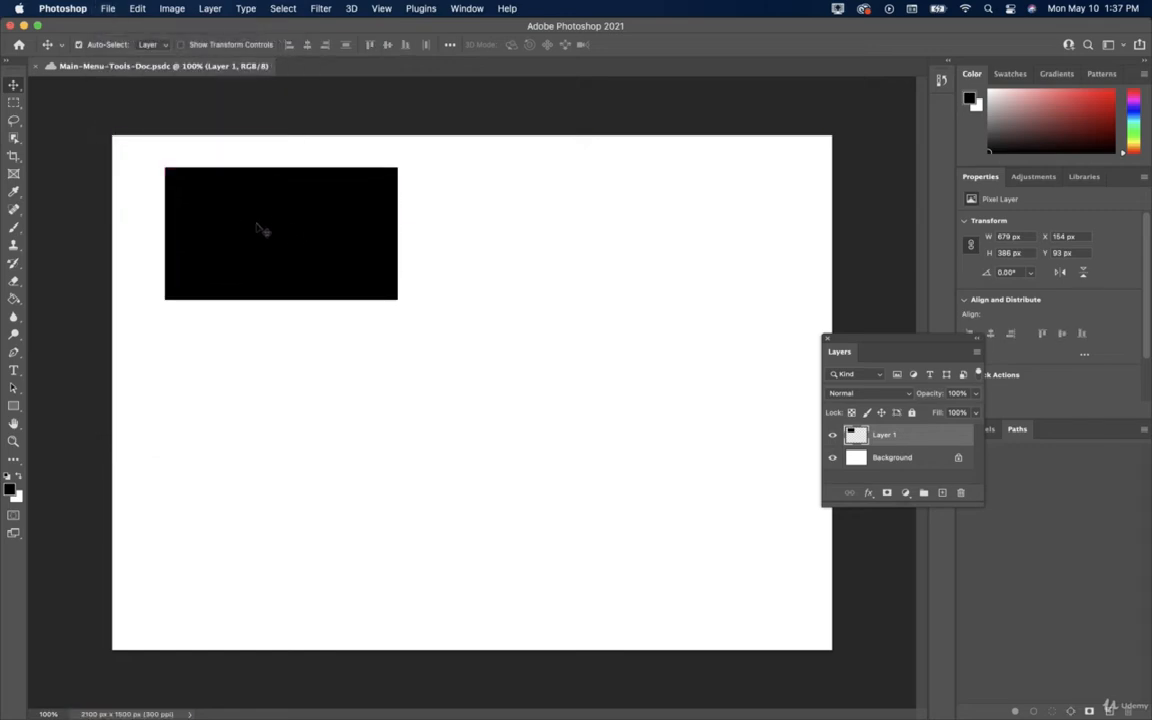
Cancel a Save As location choice, then show the File > Export options.
{"action": "left_click", "coordinate": [107, 9]}
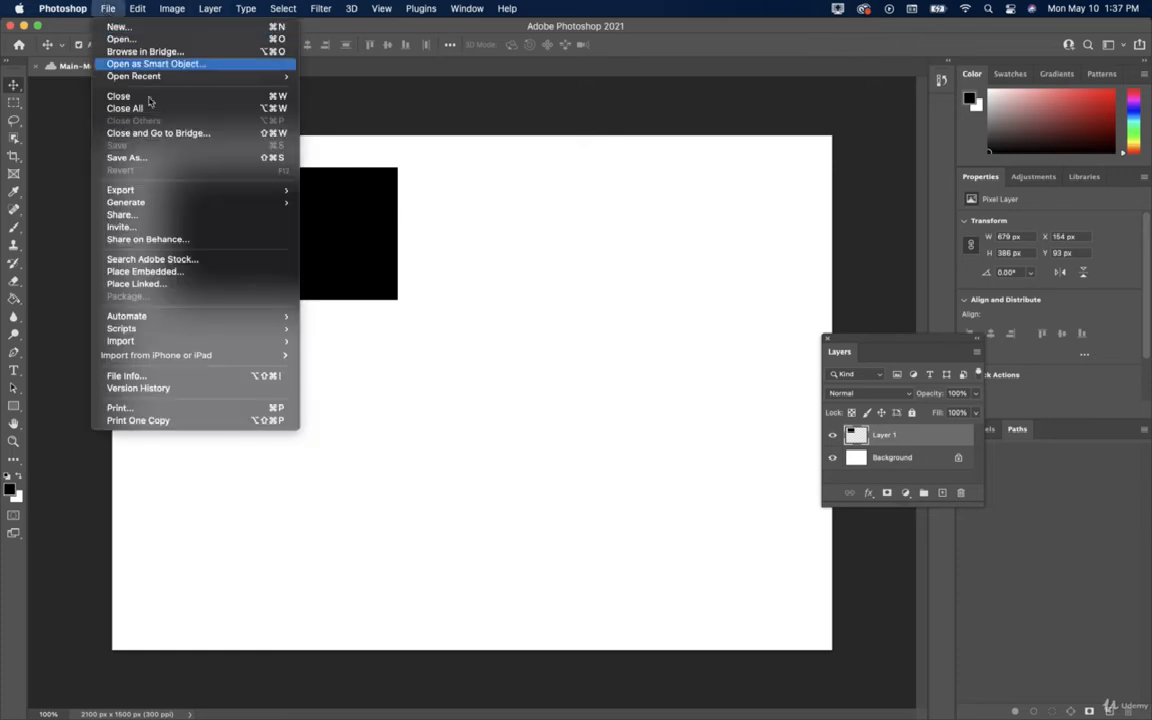
{"action": "key", "text": "super+shift+s"}
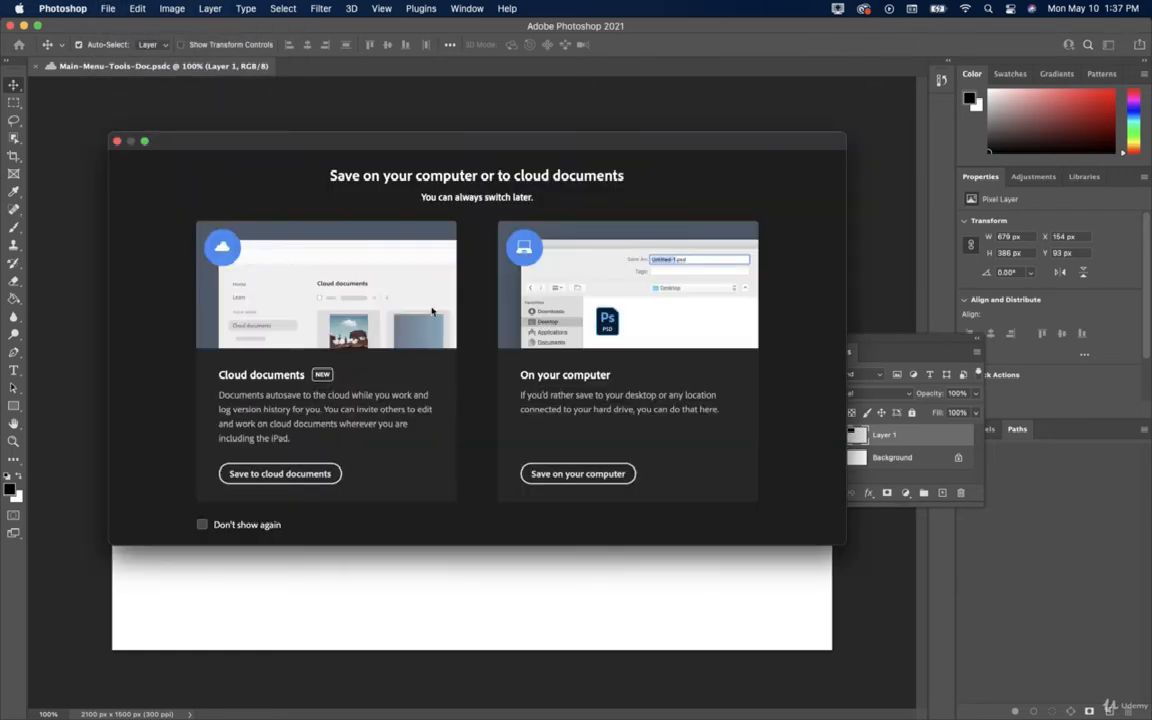
{"action": "left_click", "coordinate": [117, 141]}
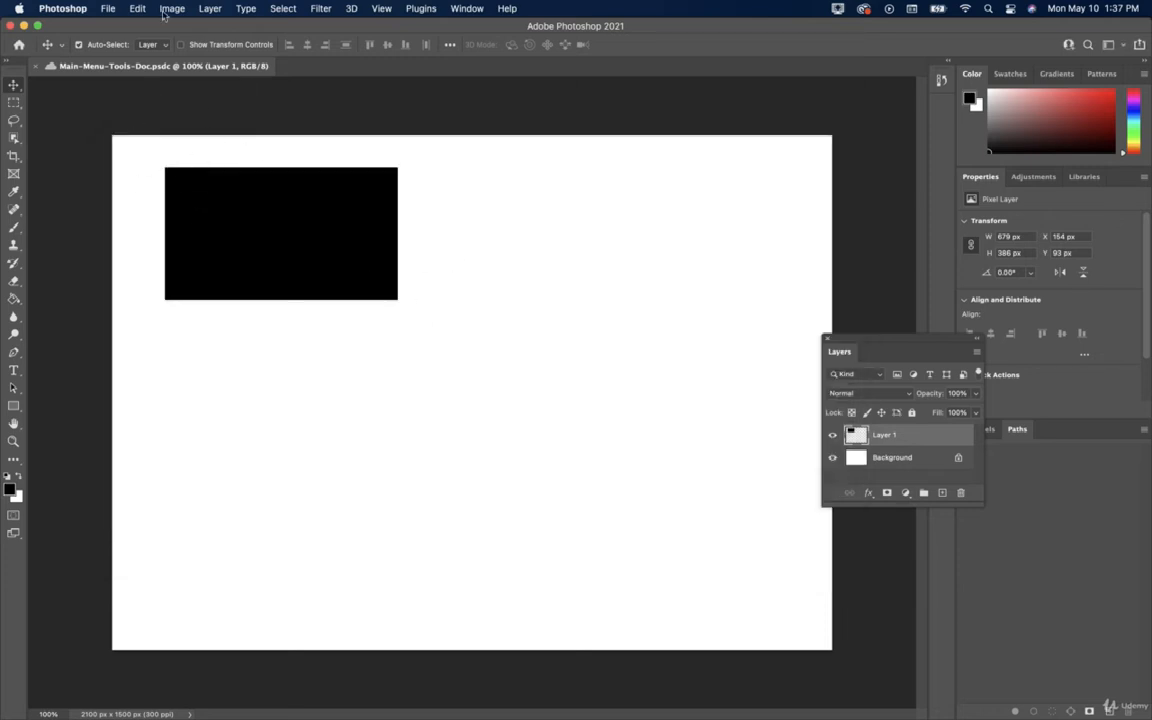
{"action": "left_click", "coordinate": [107, 9]}
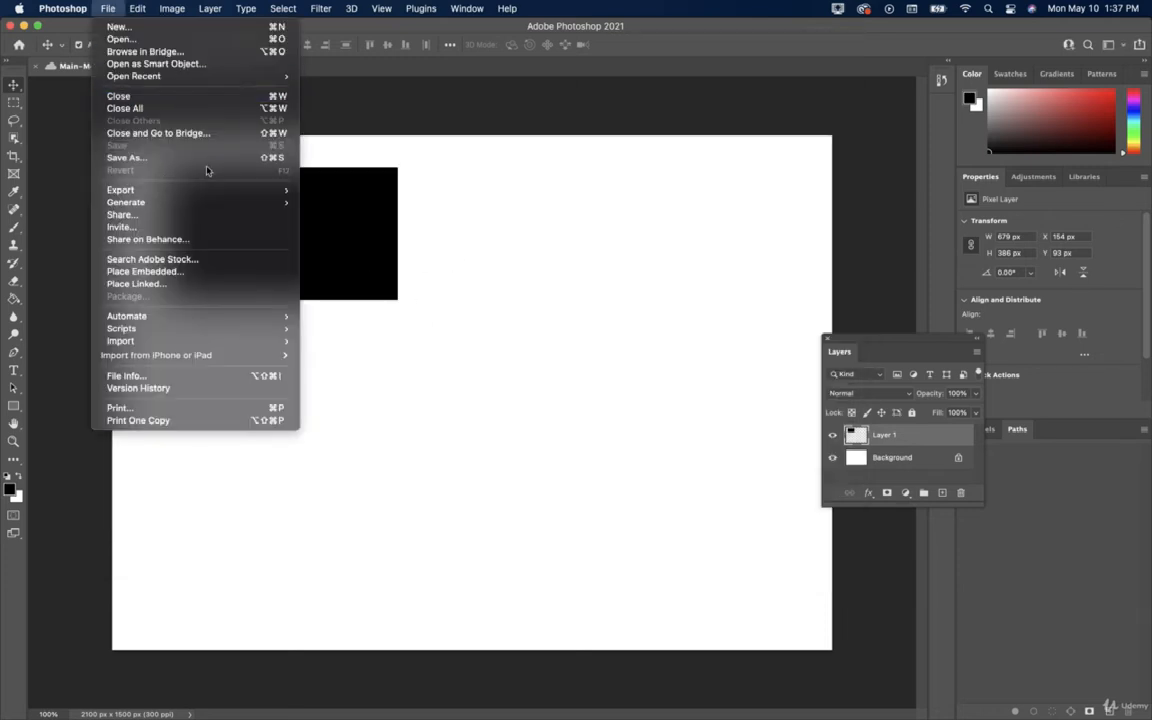
{"action": "mouse_move", "coordinate": [140, 203]}
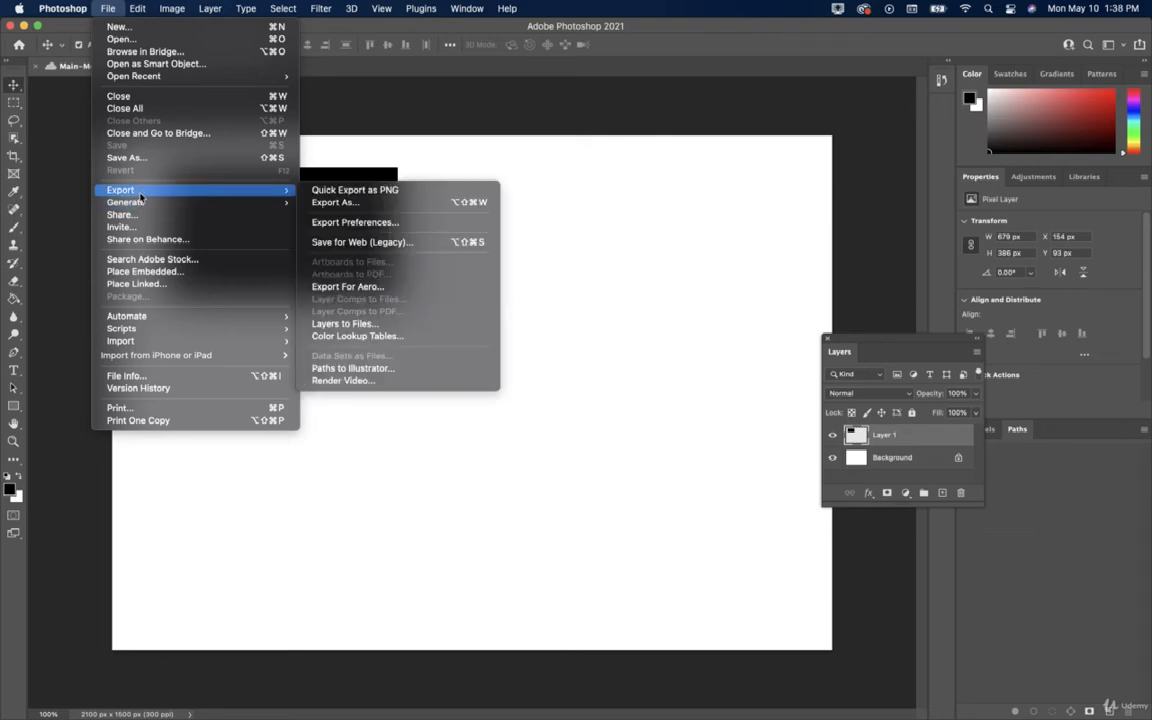
{"action": "left_click", "coordinate": [358, 243]}
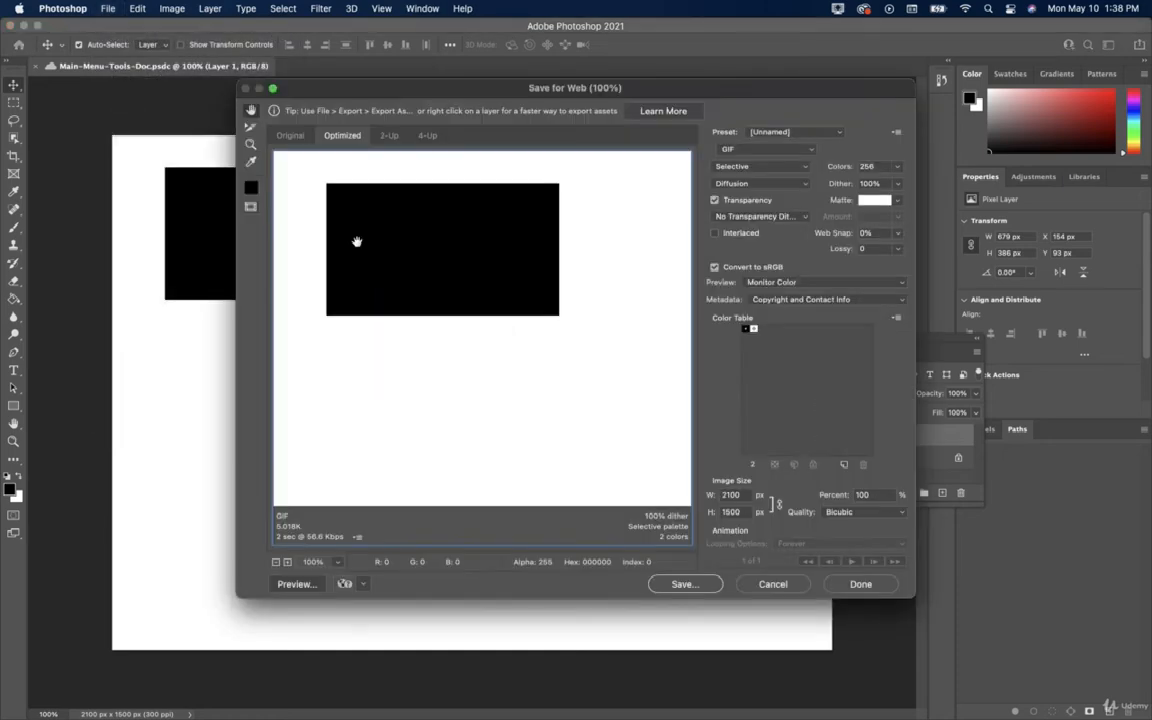
{"action": "left_click", "coordinate": [718, 149]}
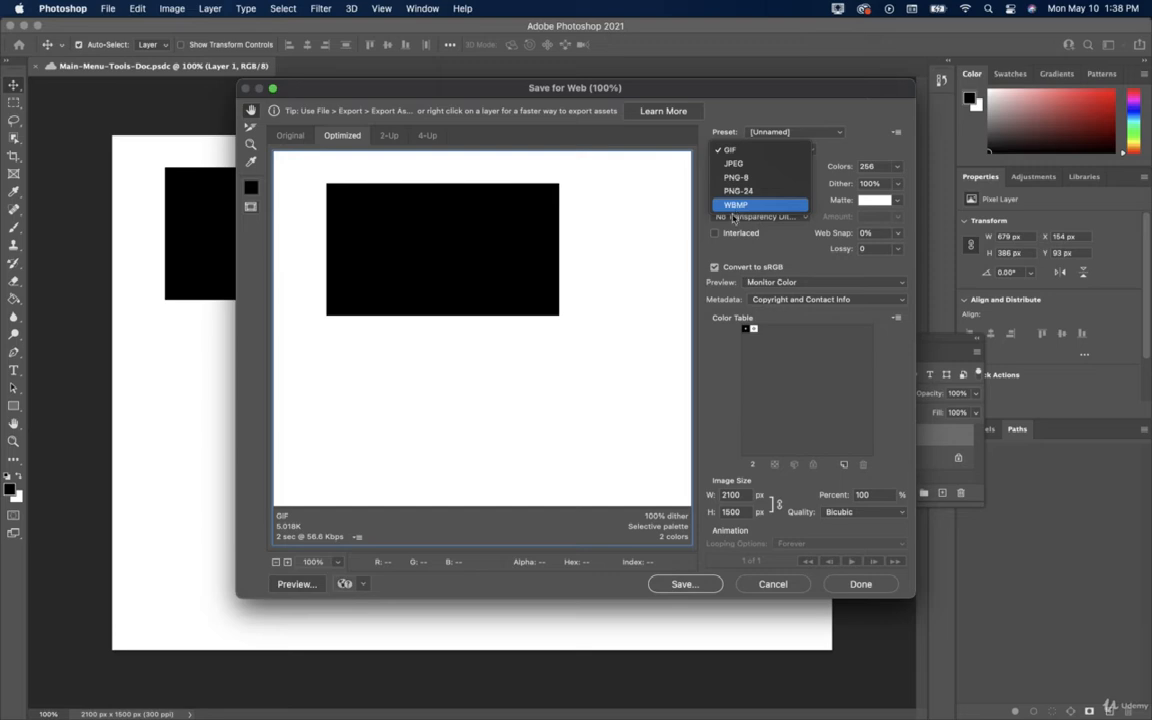
{"action": "left_click", "coordinate": [720, 249]}
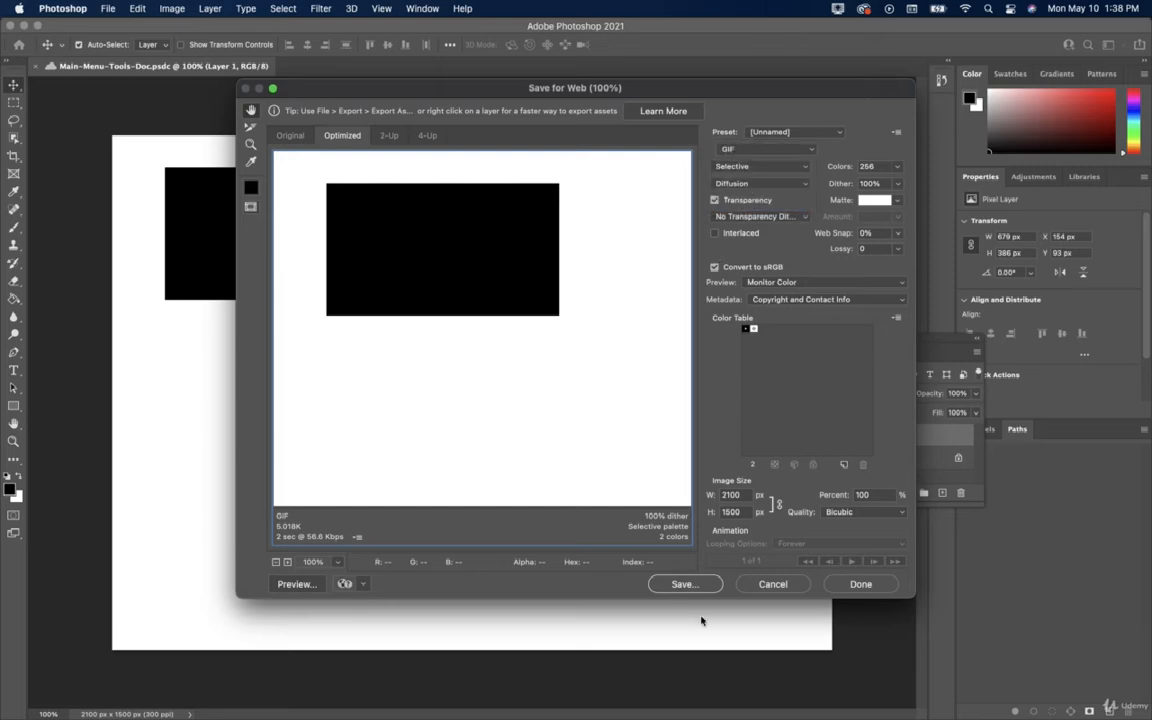
{"action": "left_click", "coordinate": [765, 584]}
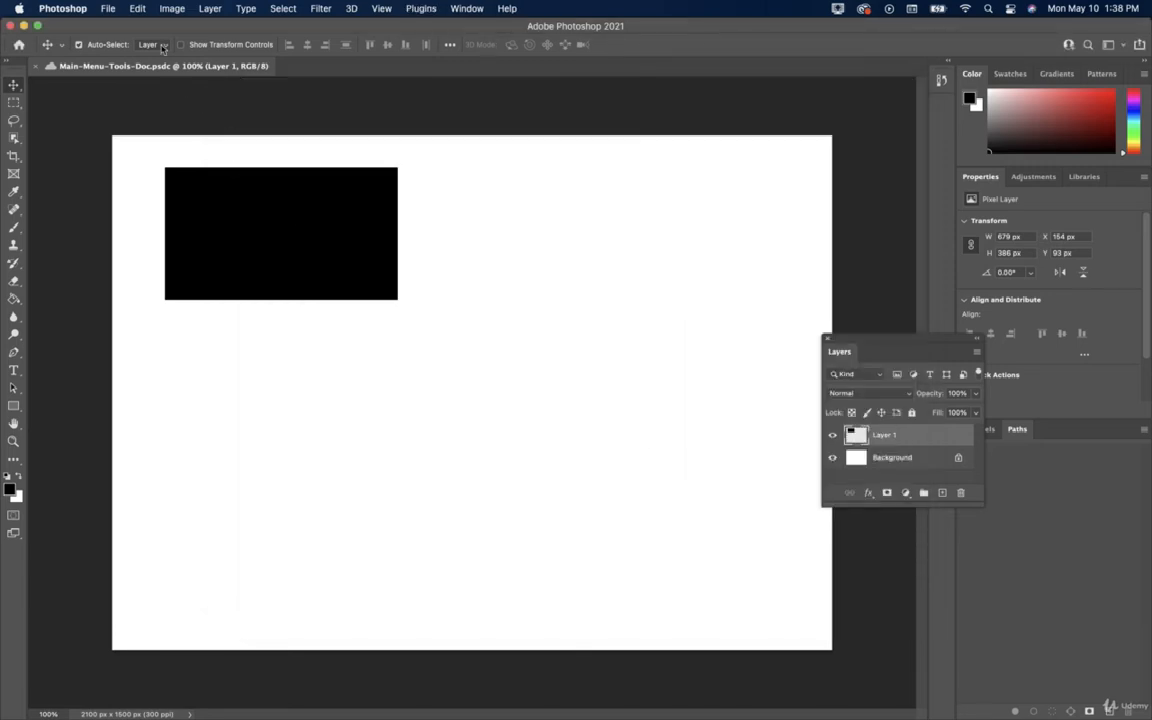
{"action": "left_click", "coordinate": [107, 8]}
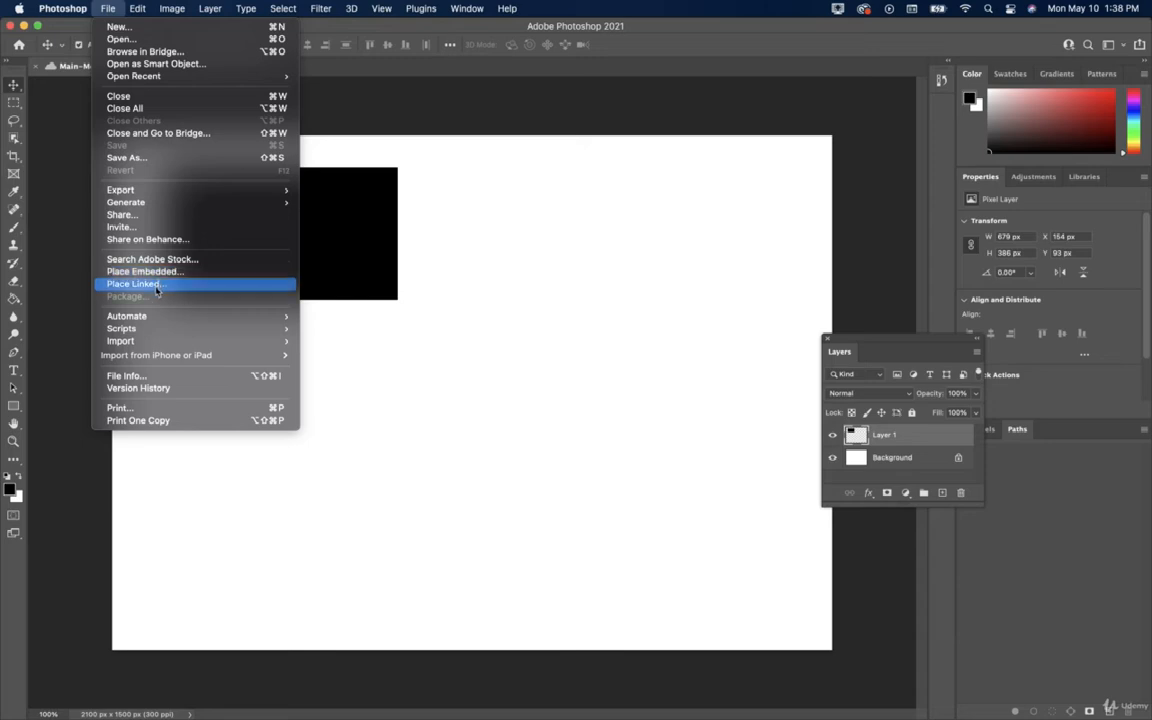
{"action": "mouse_move", "coordinate": [143, 318]}
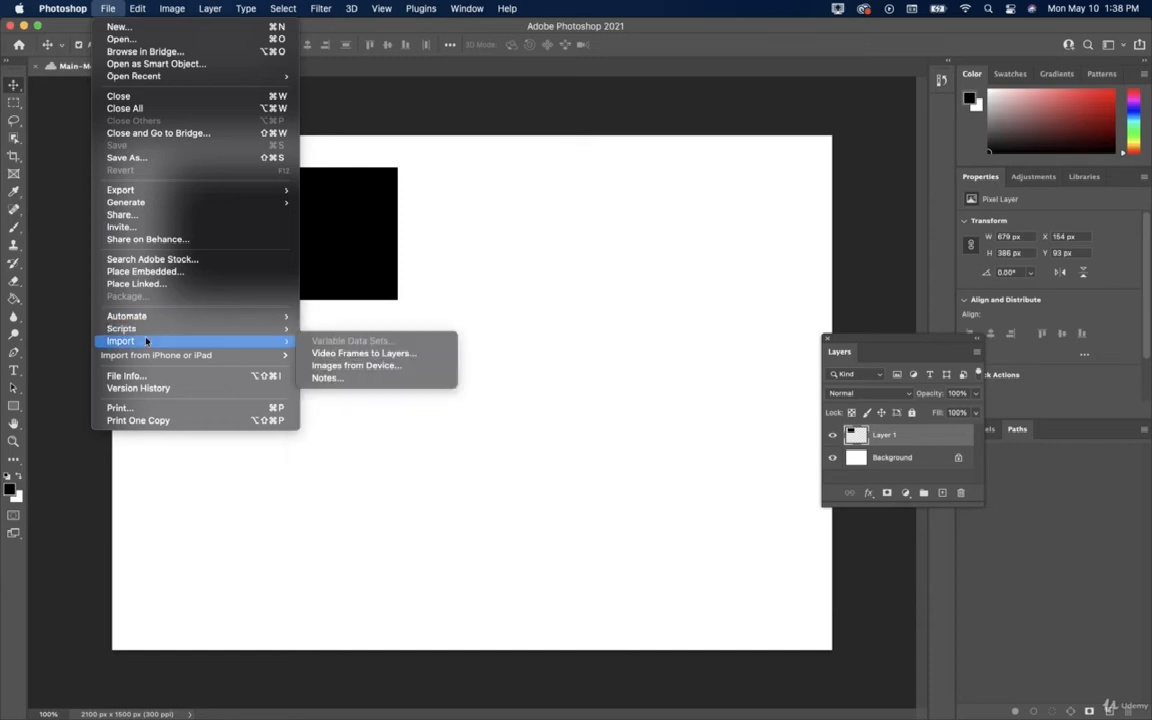
{"action": "mouse_move", "coordinate": [144, 357]}
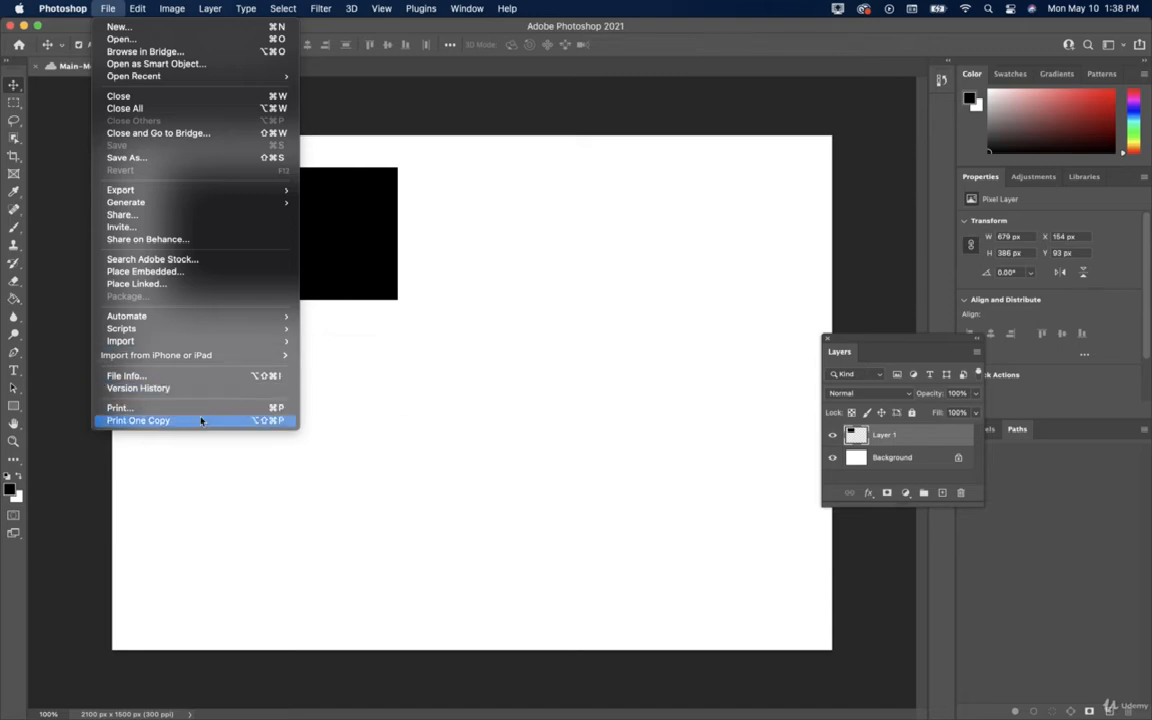
{"action": "left_click", "coordinate": [204, 470]}
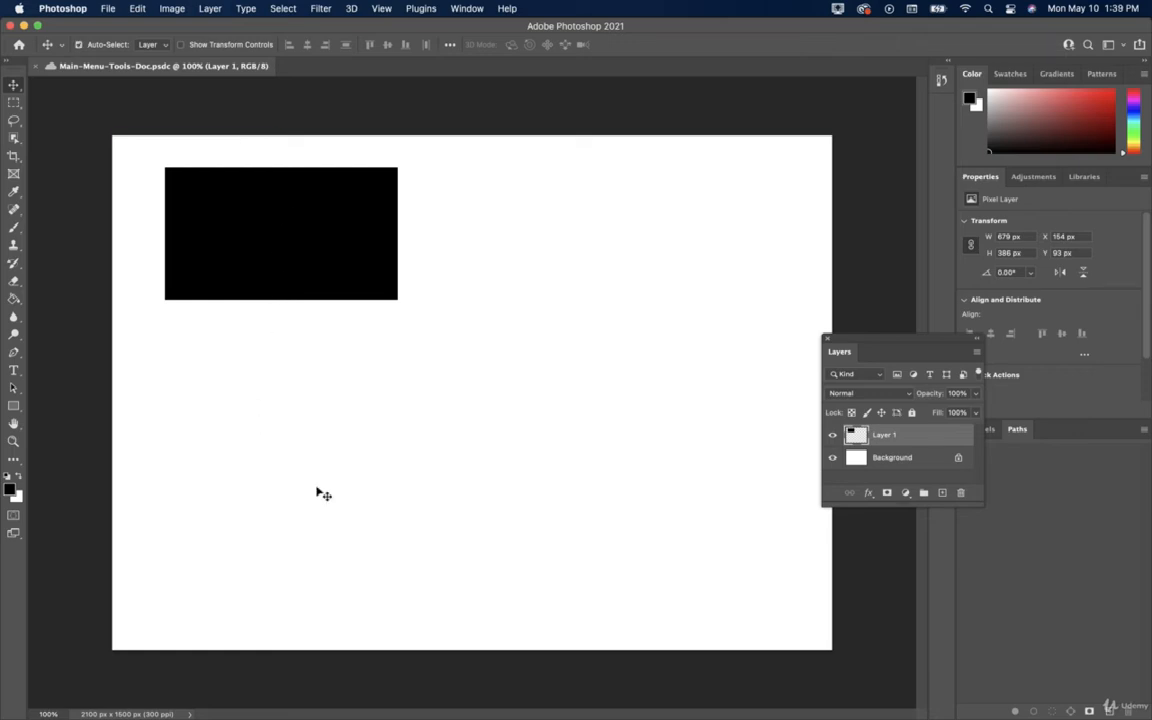
Restore and clear the selection, then copy the black rectangle and paste it as Layer 2.
{"action": "left_click", "coordinate": [136, 9]}
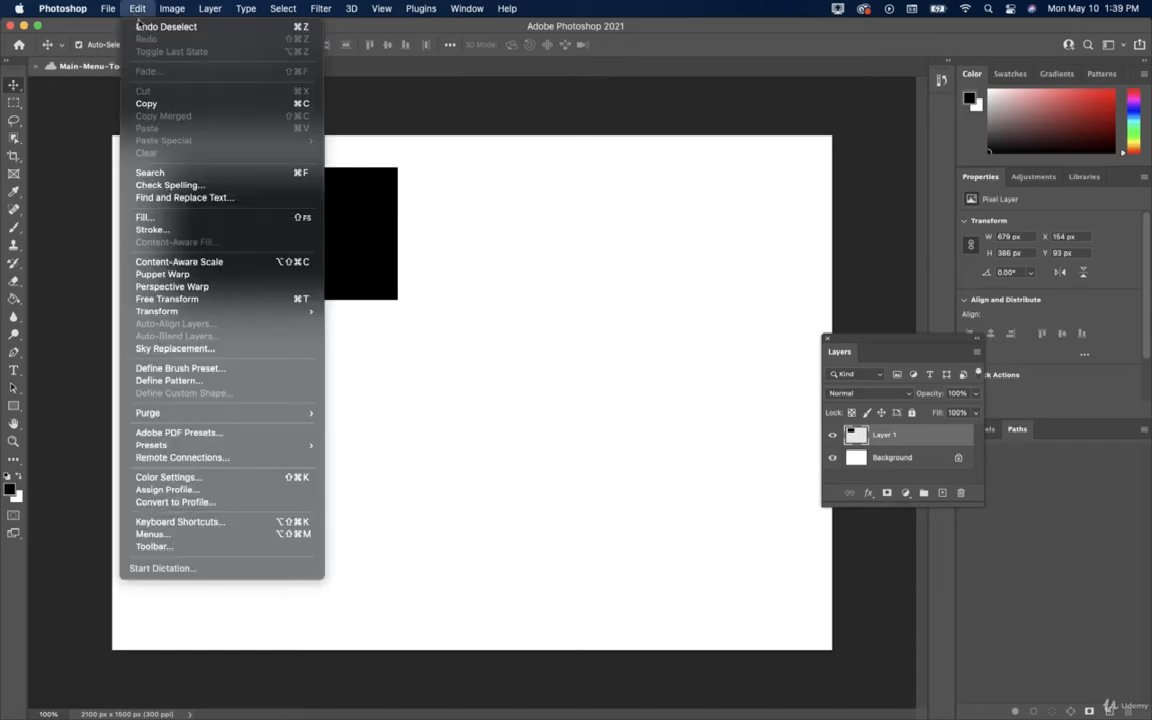
{"action": "left_click", "coordinate": [148, 26]}
{"action": "left_click", "coordinate": [137, 9]}
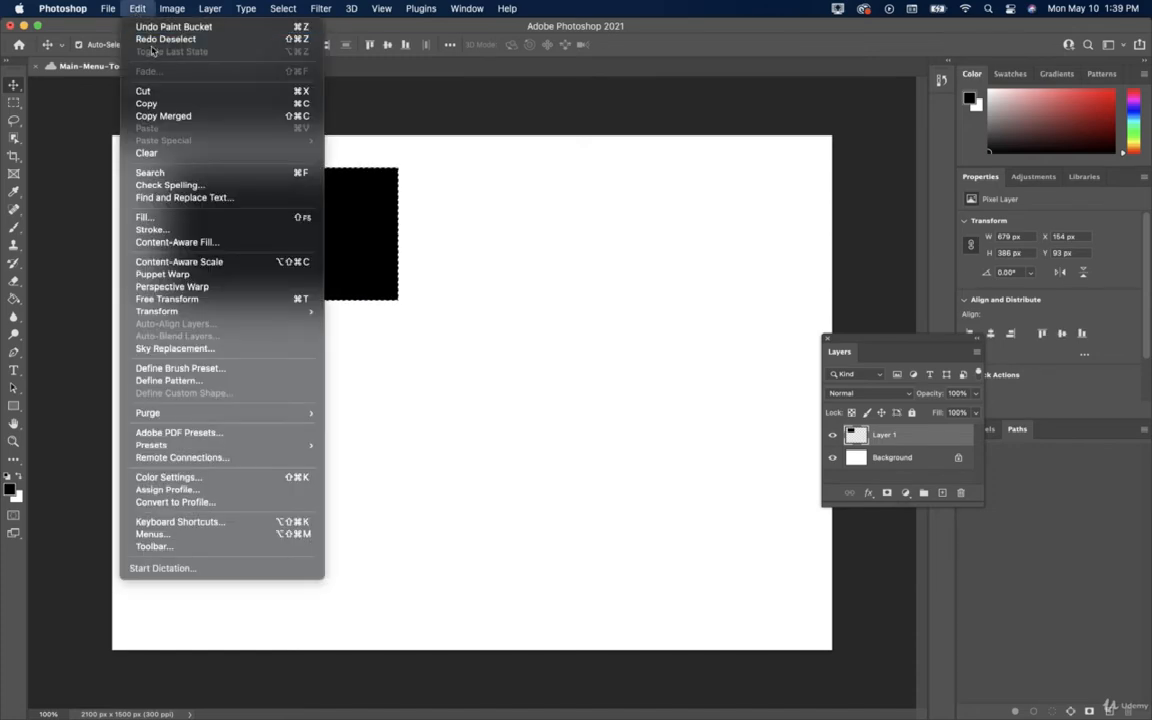
{"action": "left_click", "coordinate": [160, 39]}
{"action": "left_click", "coordinate": [137, 9]}
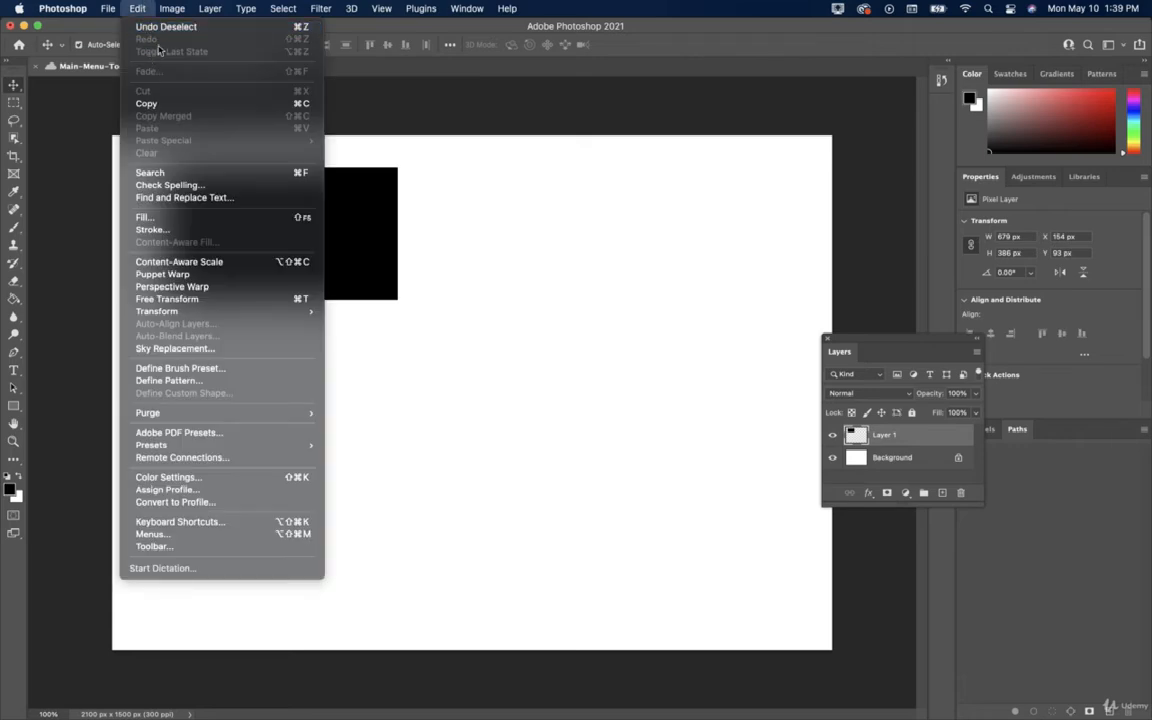
{"action": "left_click", "coordinate": [150, 104]}
{"action": "left_click", "coordinate": [137, 9]}
{"action": "left_click", "coordinate": [147, 128]}
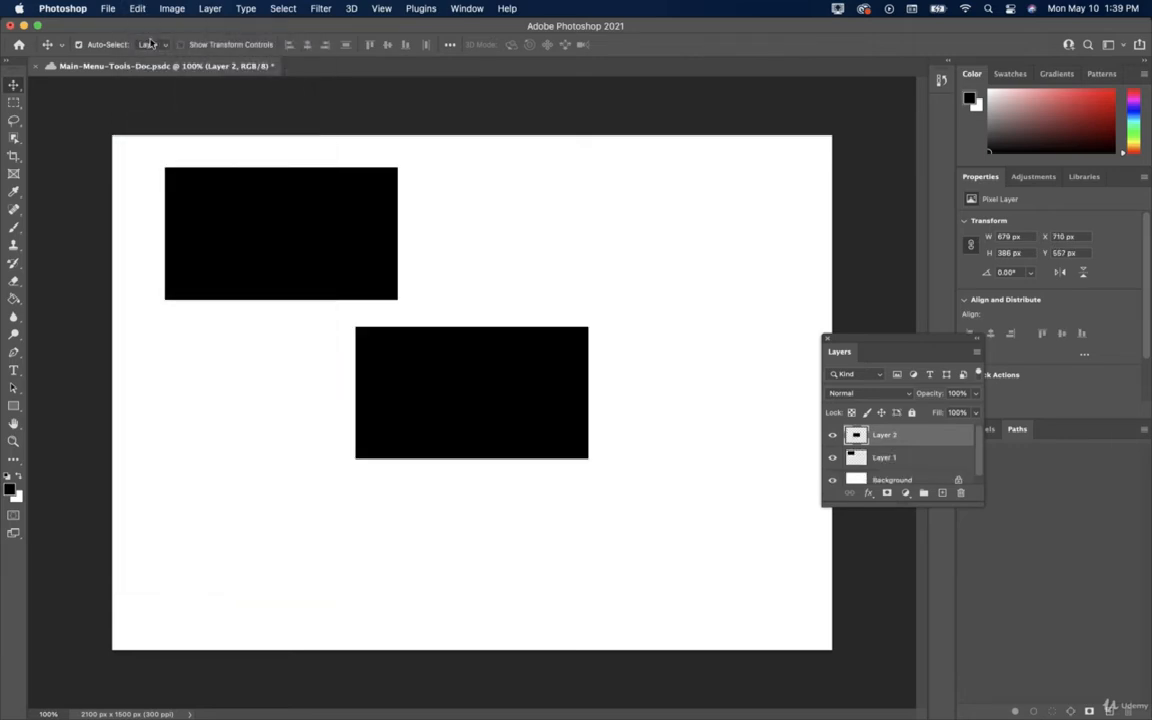
Commit a Free Transform on the Layer 2 copy at X 710, Y 557 px and save.
{"action": "left_click", "coordinate": [142, 11]}
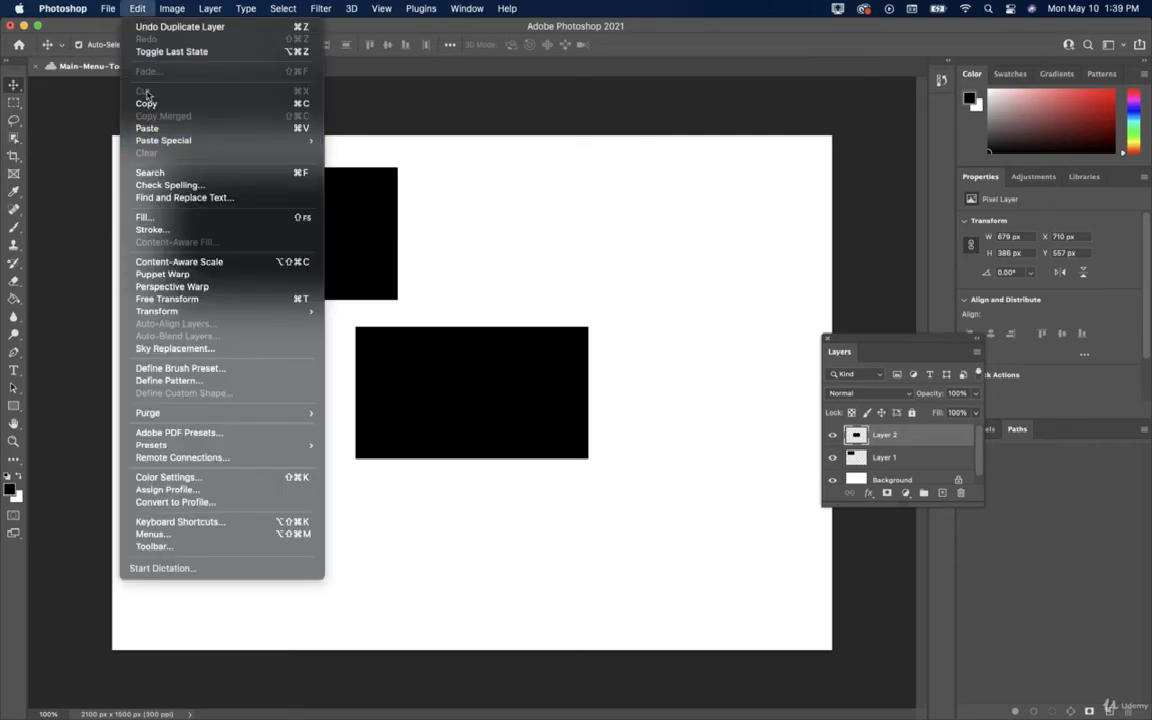
{"action": "left_click", "coordinate": [138, 9]}
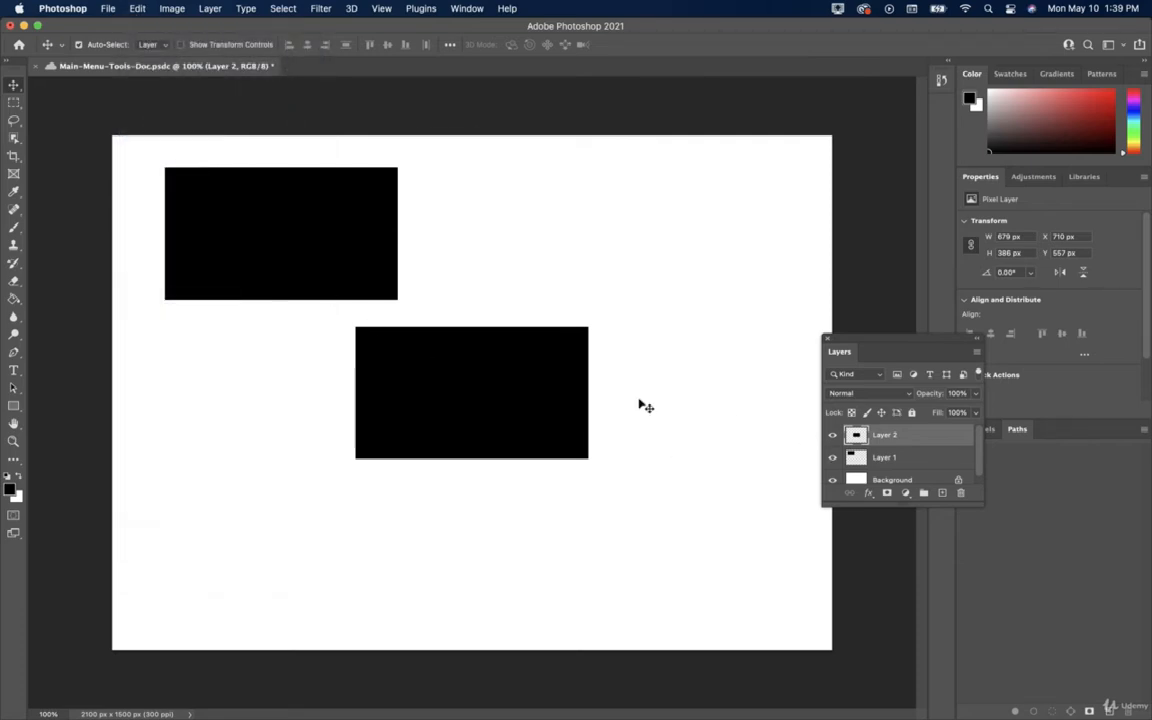
{"action": "key", "text": "super+t"}
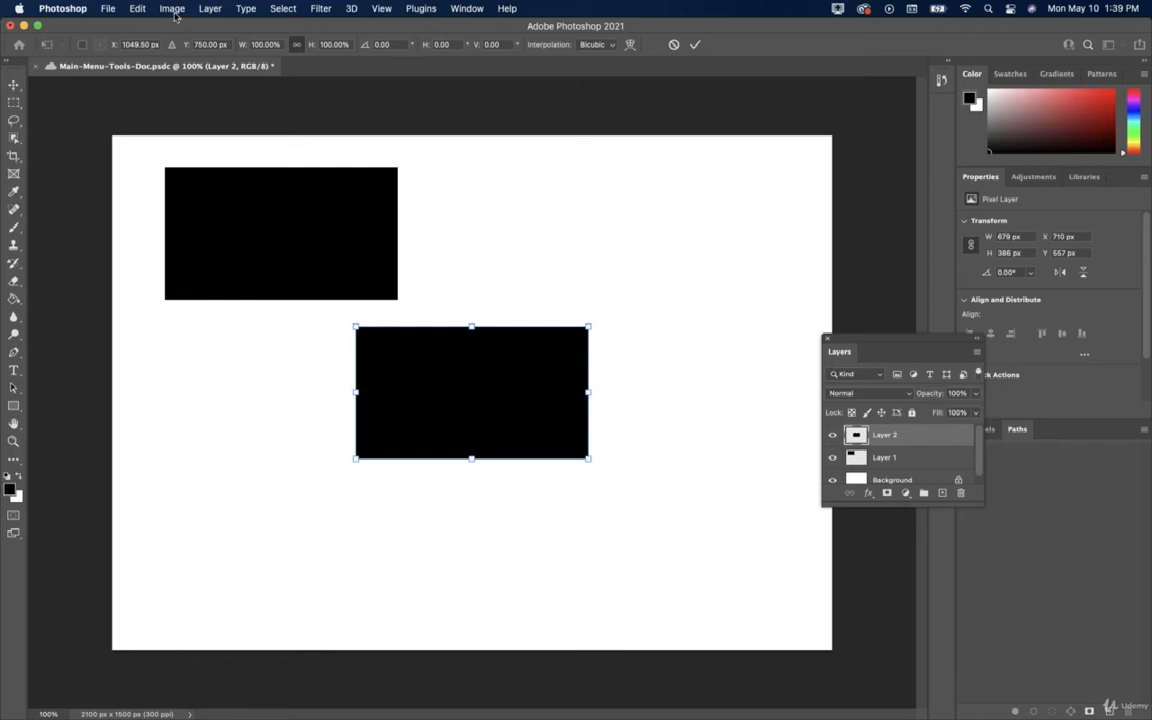
{"action": "left_click", "coordinate": [131, 12]}
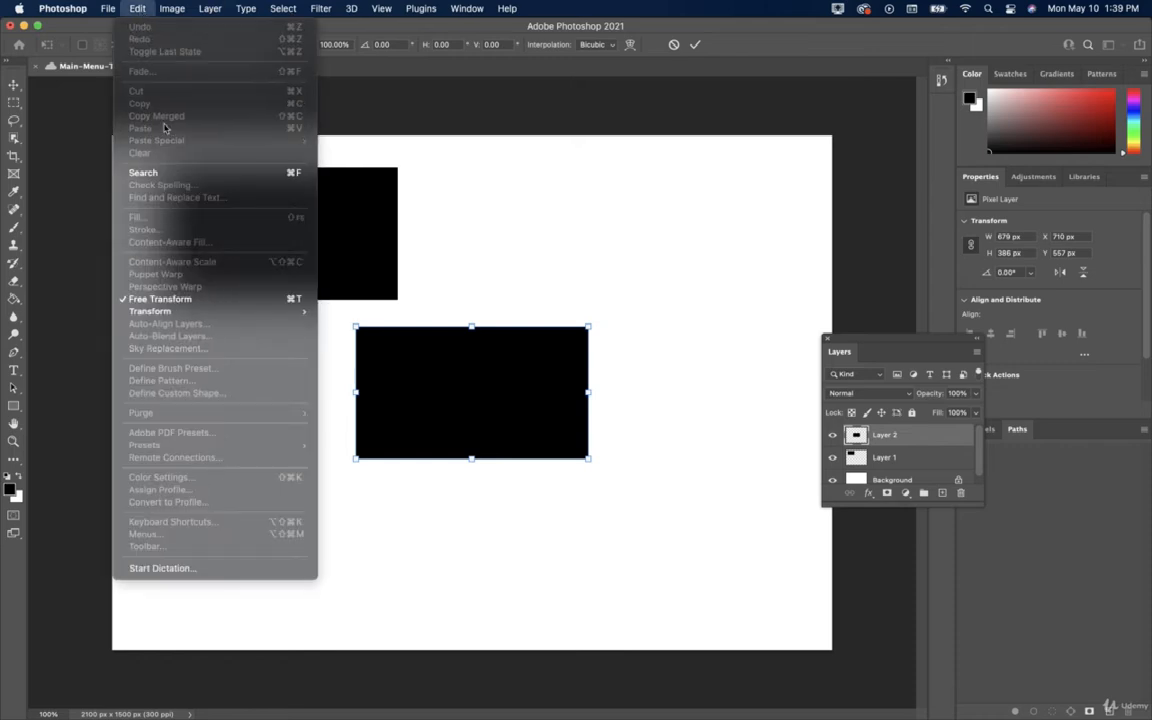
{"action": "left_click", "coordinate": [136, 12]}
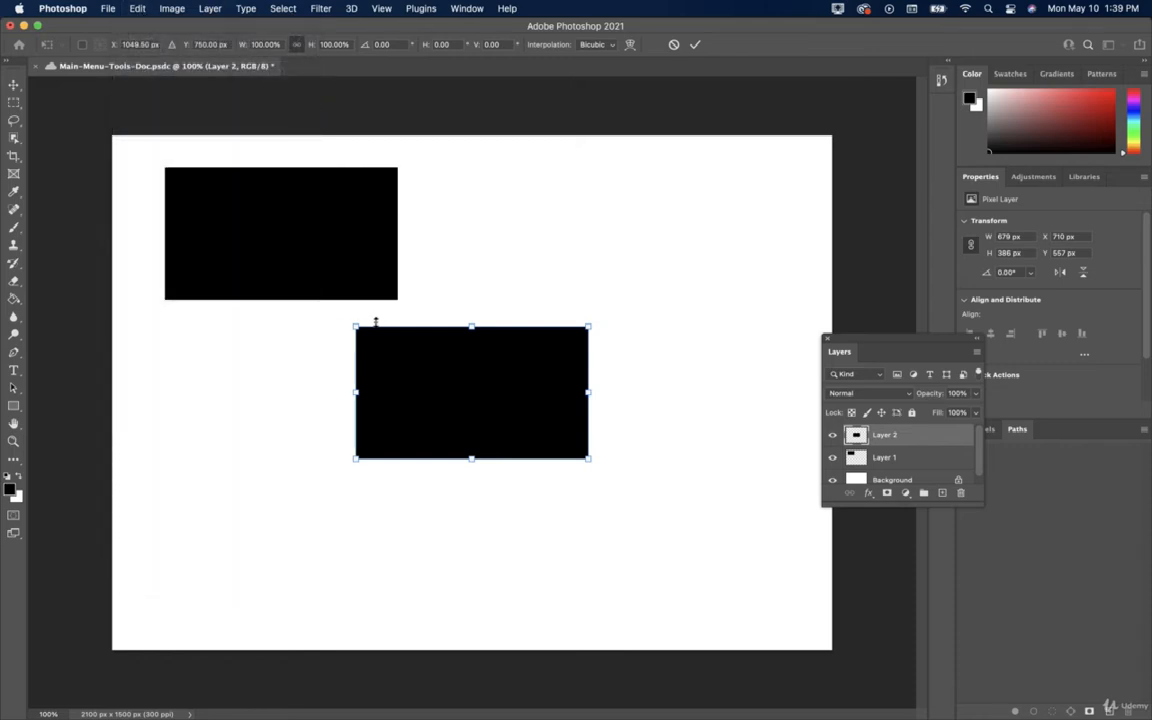
{"action": "key", "text": "Return"}
{"action": "key", "text": "super+s"}
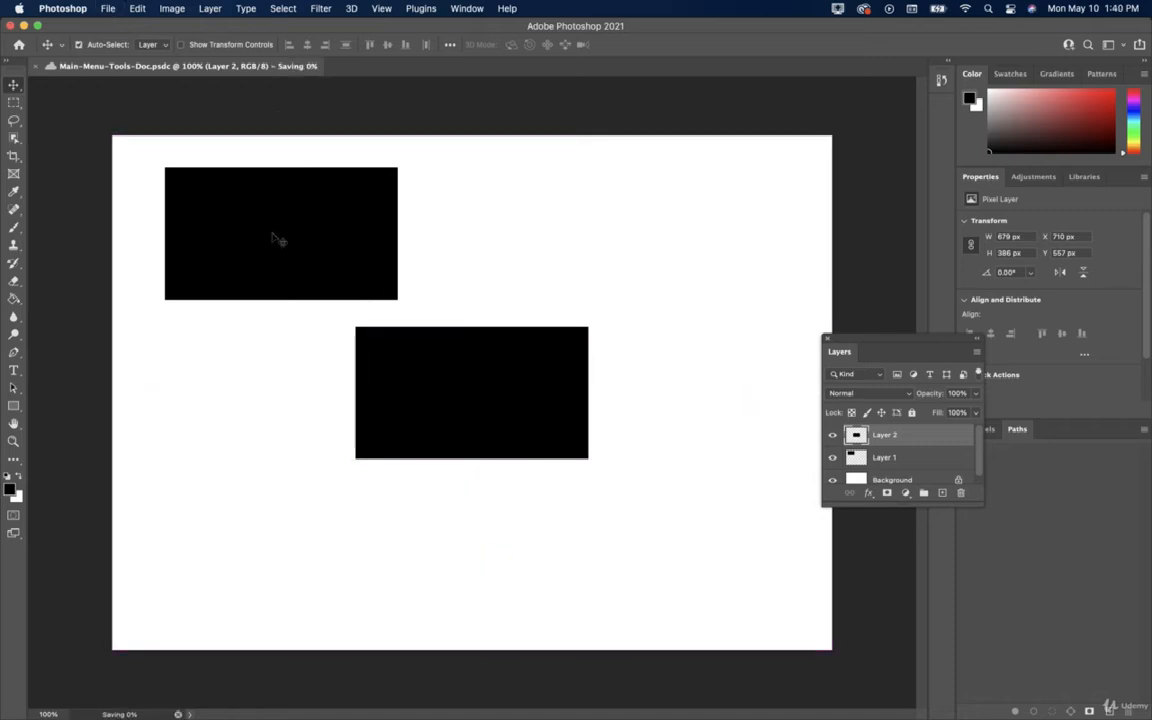
{"action": "left_click", "coordinate": [135, 8]}
{"action": "mouse_move", "coordinate": [172, 8]}
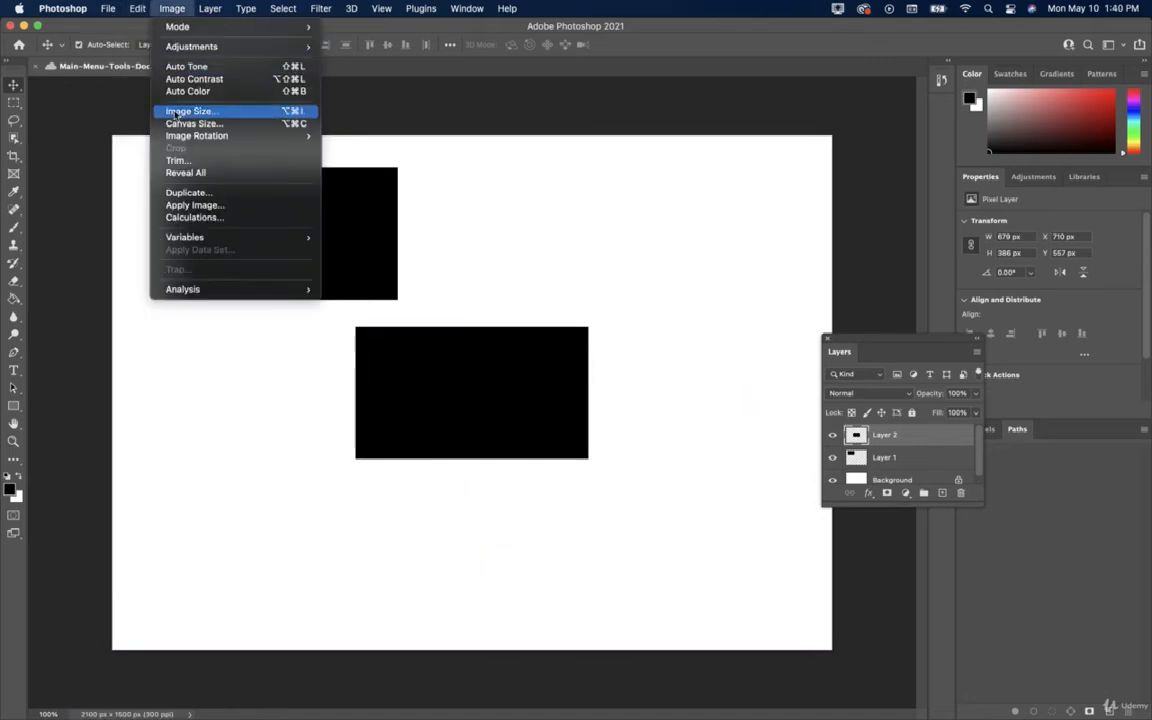
{"action": "mouse_move", "coordinate": [128, 8]}
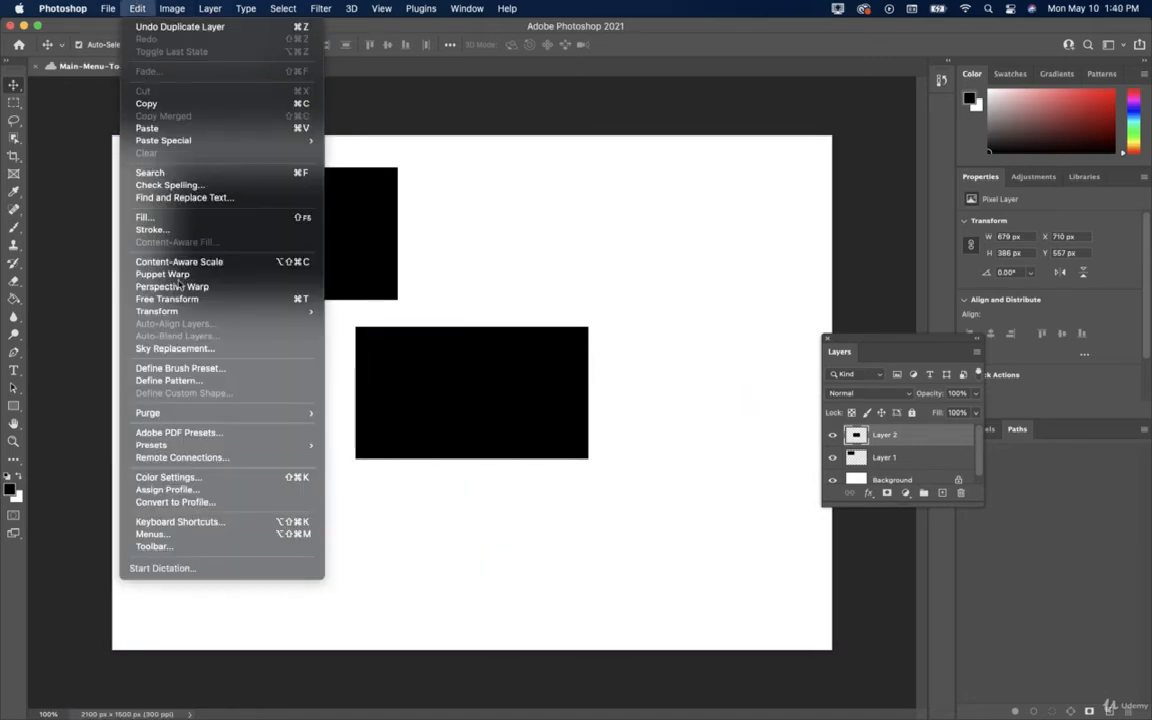
{"action": "left_click", "coordinate": [17, 373]}
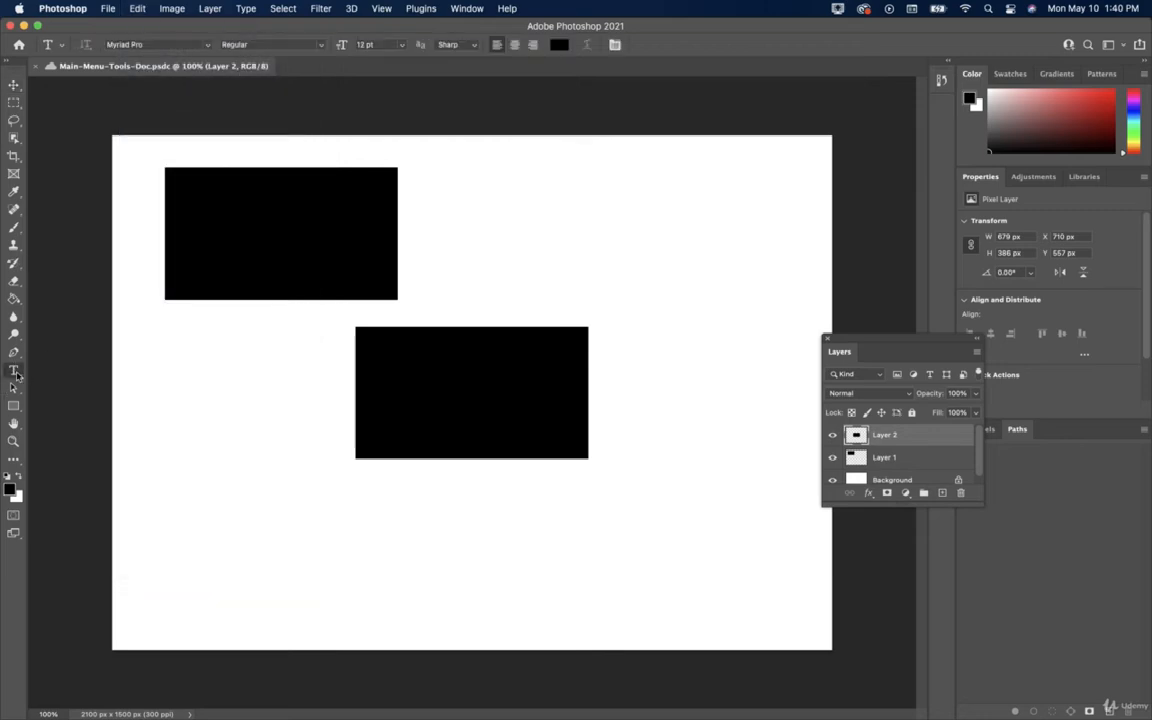
{"action": "left_click", "coordinate": [169, 387]}
{"action": "key", "text": "BackSpace"}
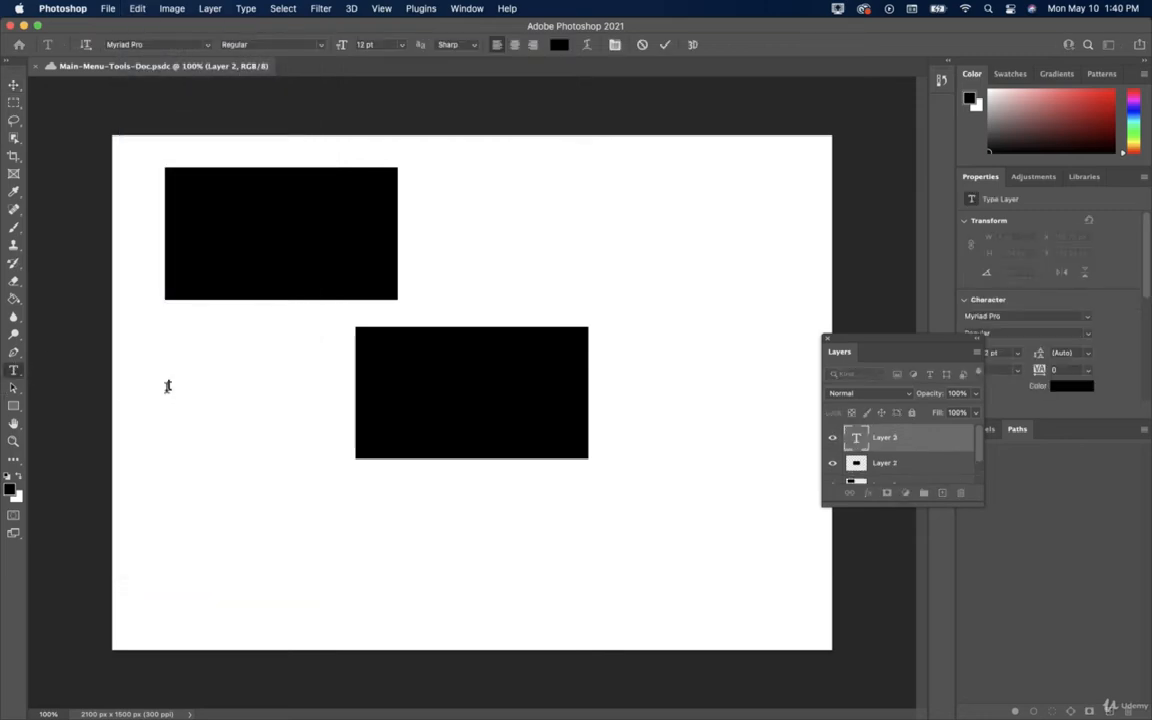
{"action": "left_click", "coordinate": [167, 386]}
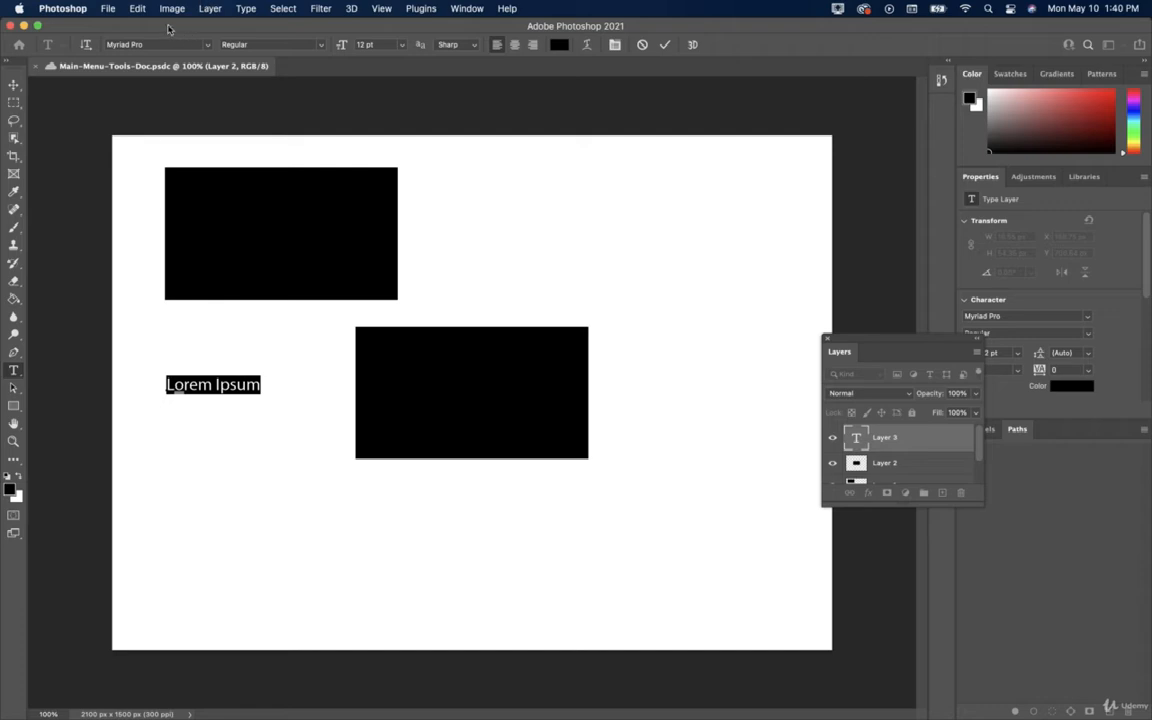
{"action": "left_click", "coordinate": [138, 9]}
{"action": "left_click", "coordinate": [145, 92]}
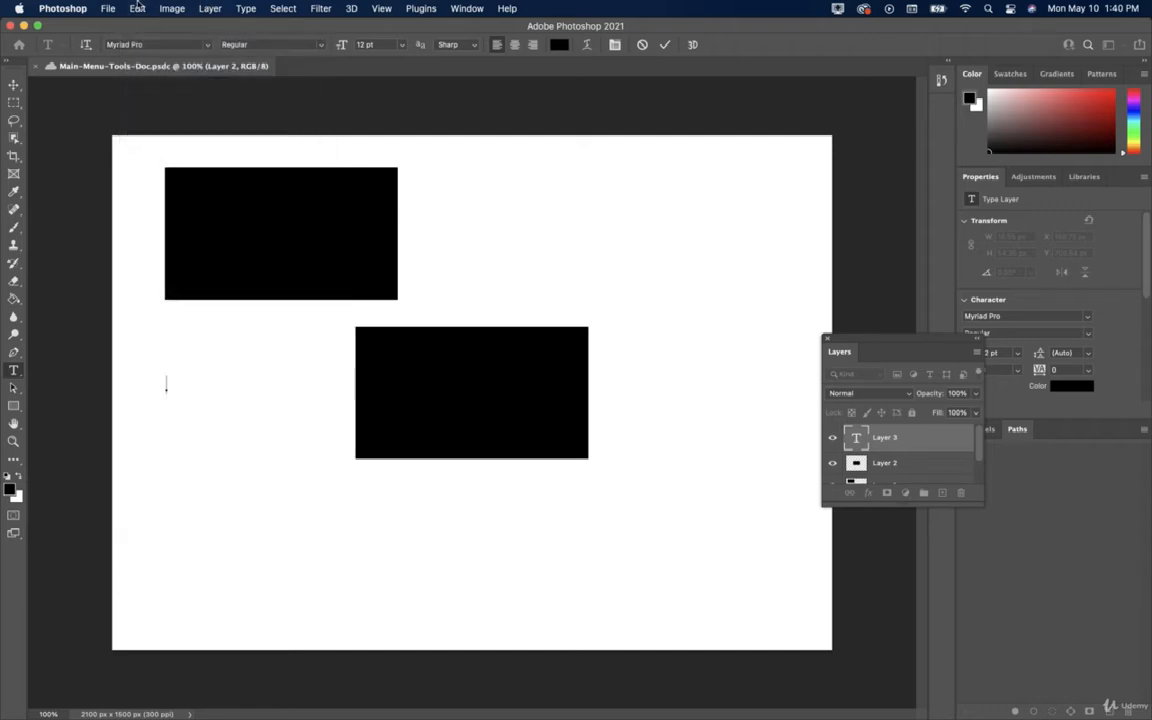
{"action": "left_click", "coordinate": [138, 9]}
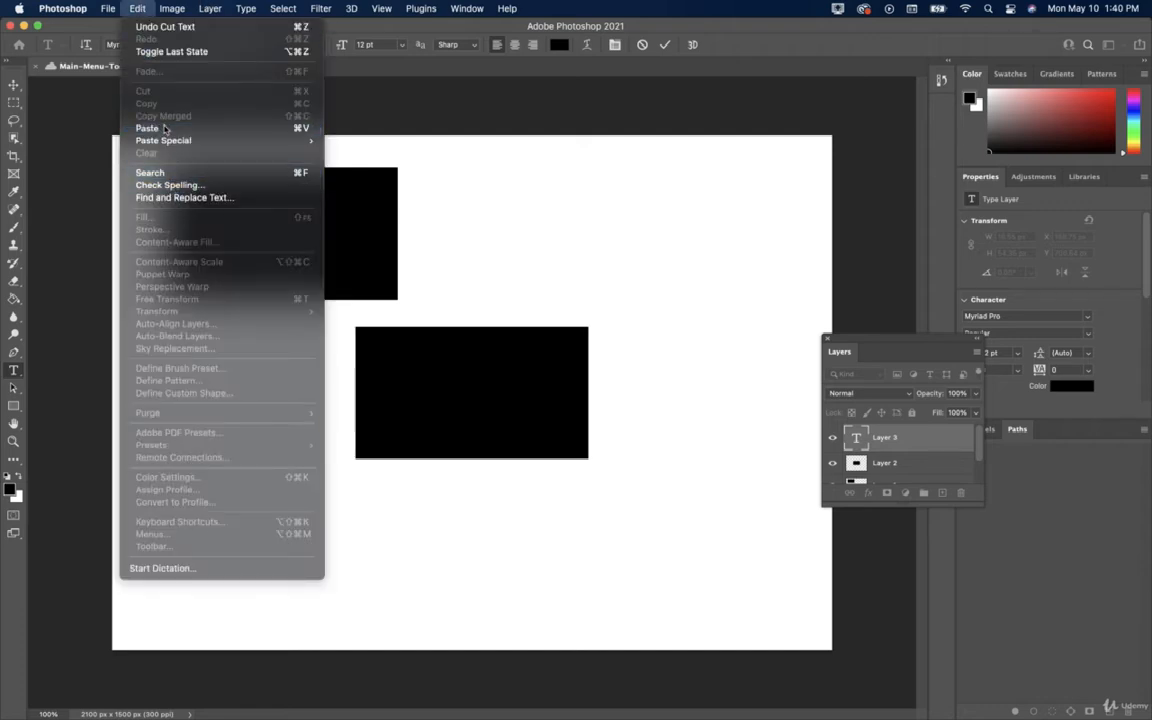
{"action": "left_click", "coordinate": [165, 129]}
{"action": "left_click", "coordinate": [14, 85]}
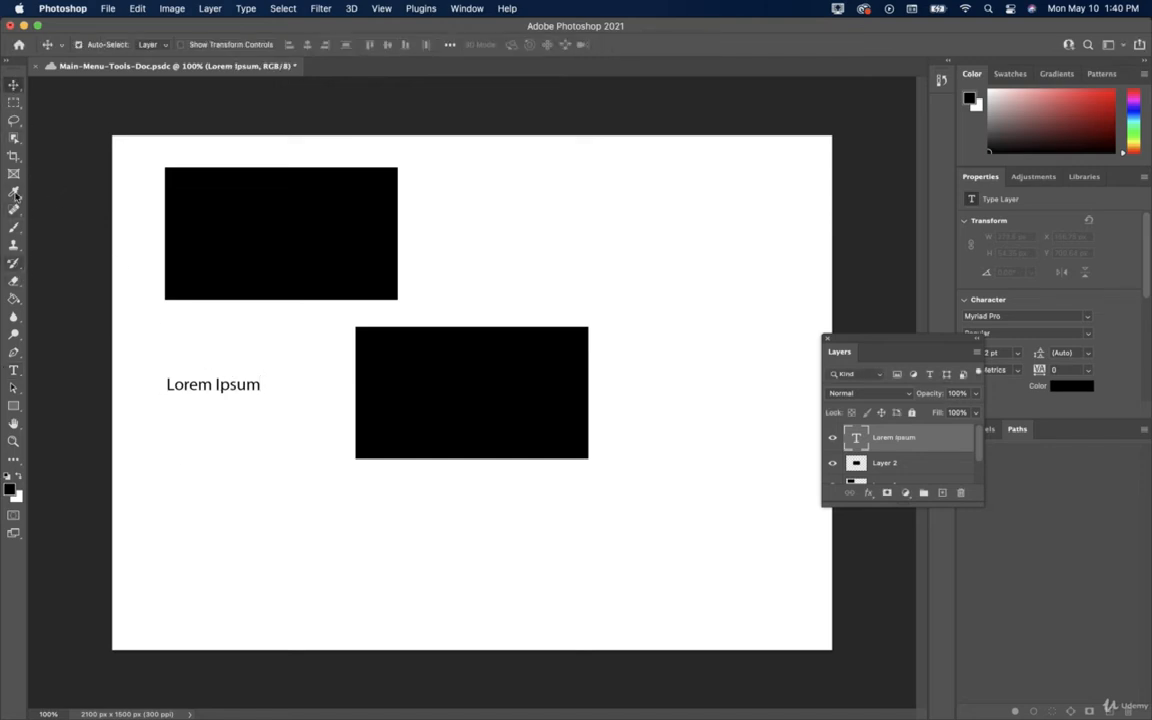
{"action": "left_click", "coordinate": [14, 370]}
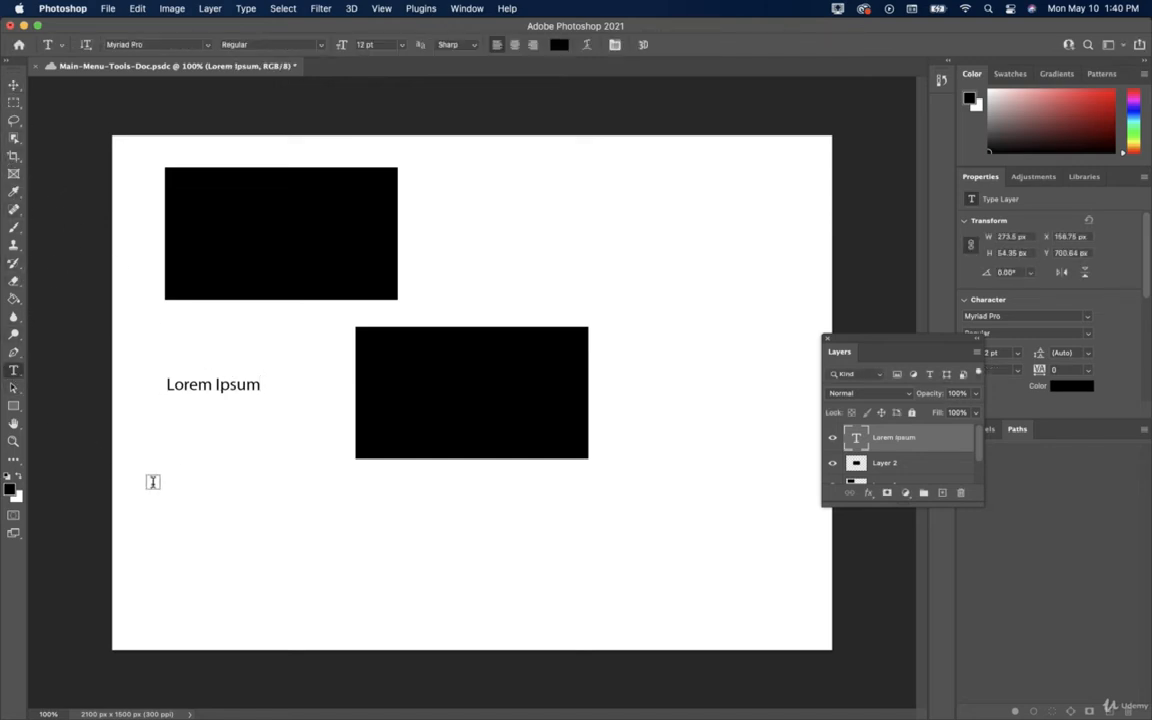
{"action": "left_click", "coordinate": [166, 482]}
{"action": "left_click", "coordinate": [166, 8]}
{"action": "mouse_move", "coordinate": [141, 9]}
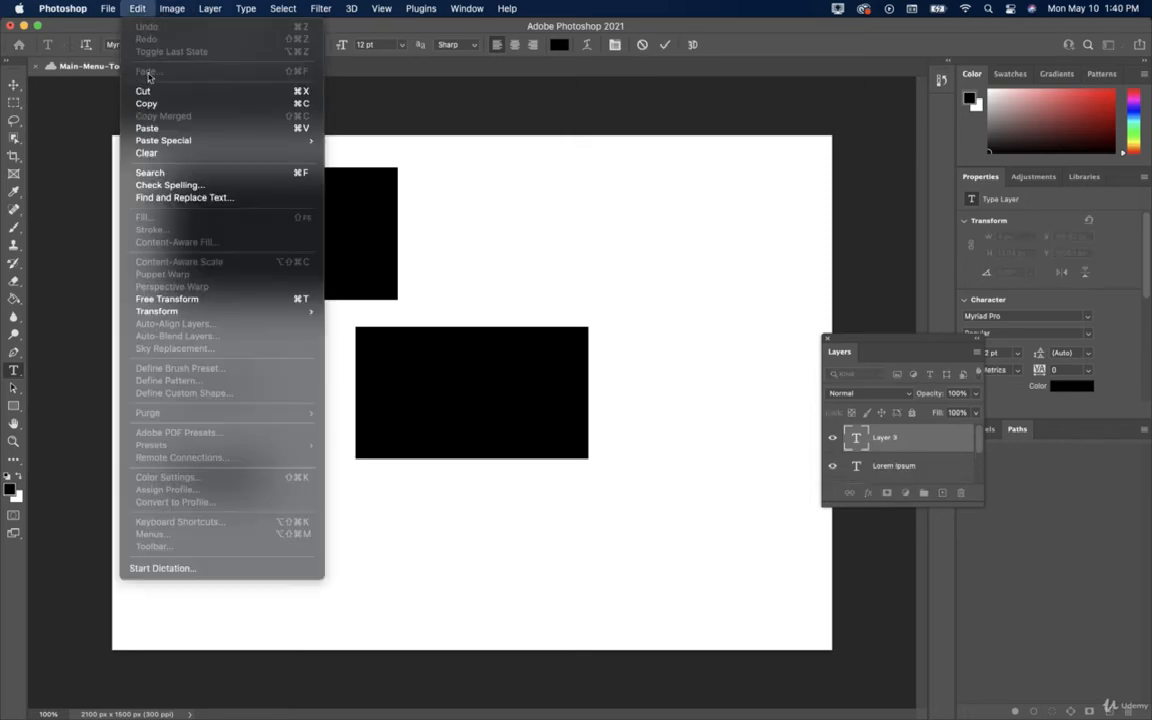
{"action": "left_click", "coordinate": [147, 128]}
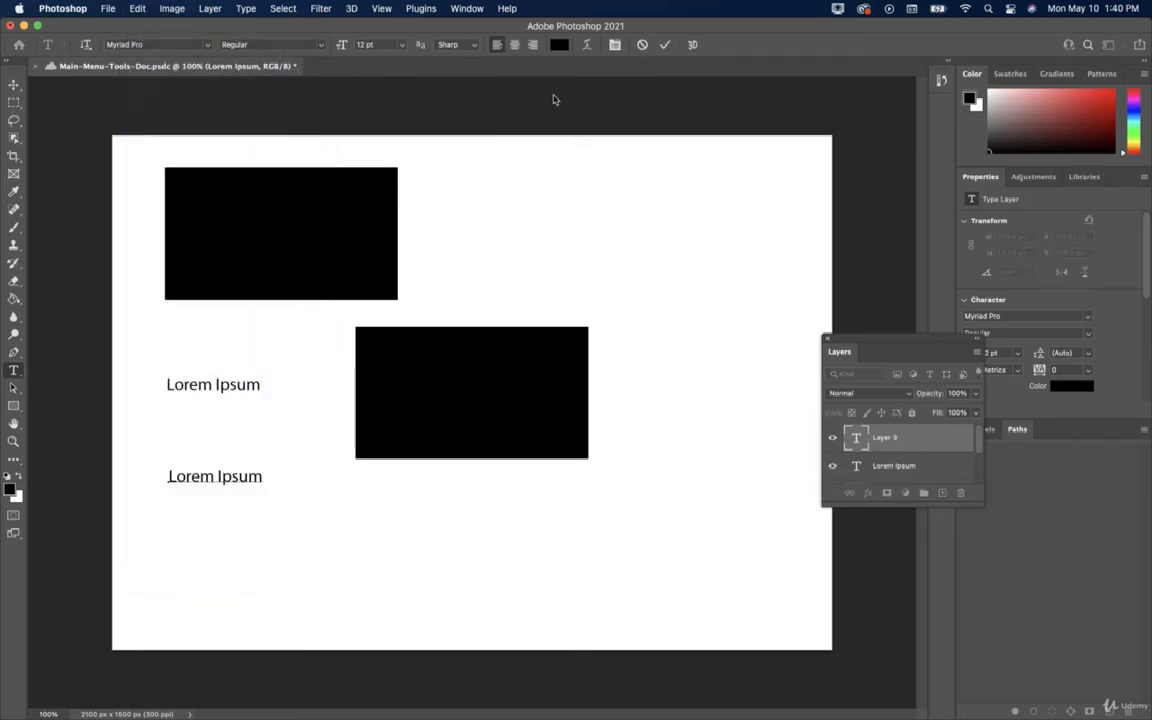
{"action": "left_click", "coordinate": [665, 44]}
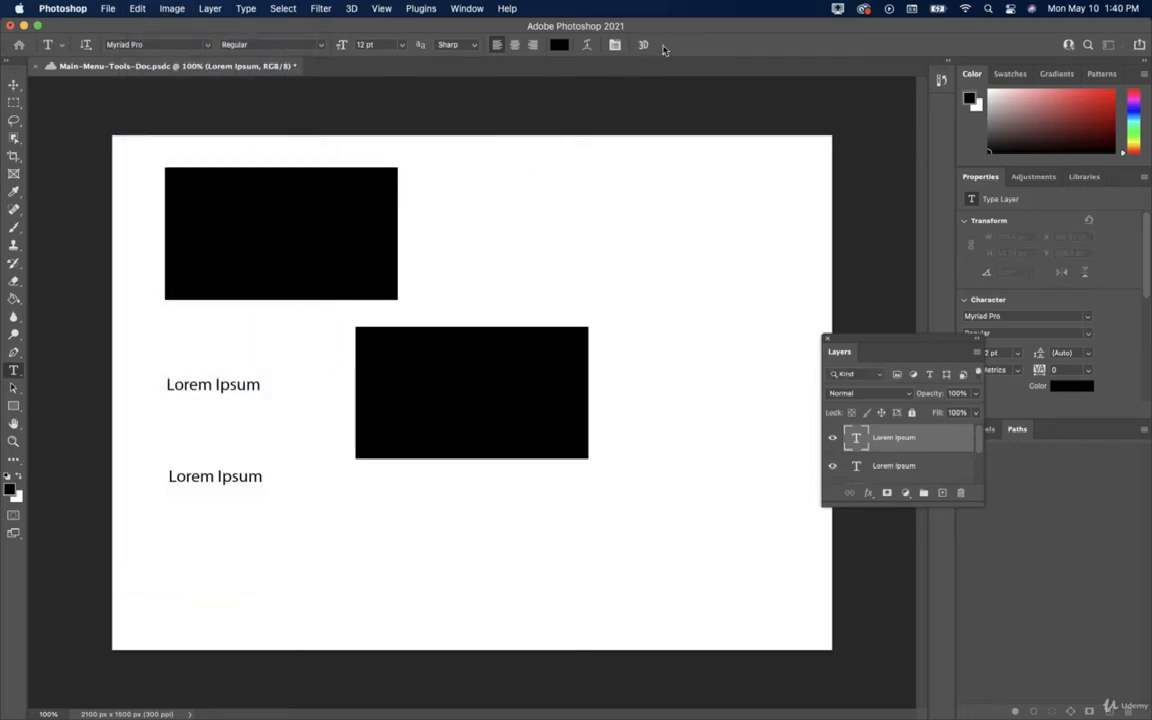
{"action": "left_click", "coordinate": [135, 8]}
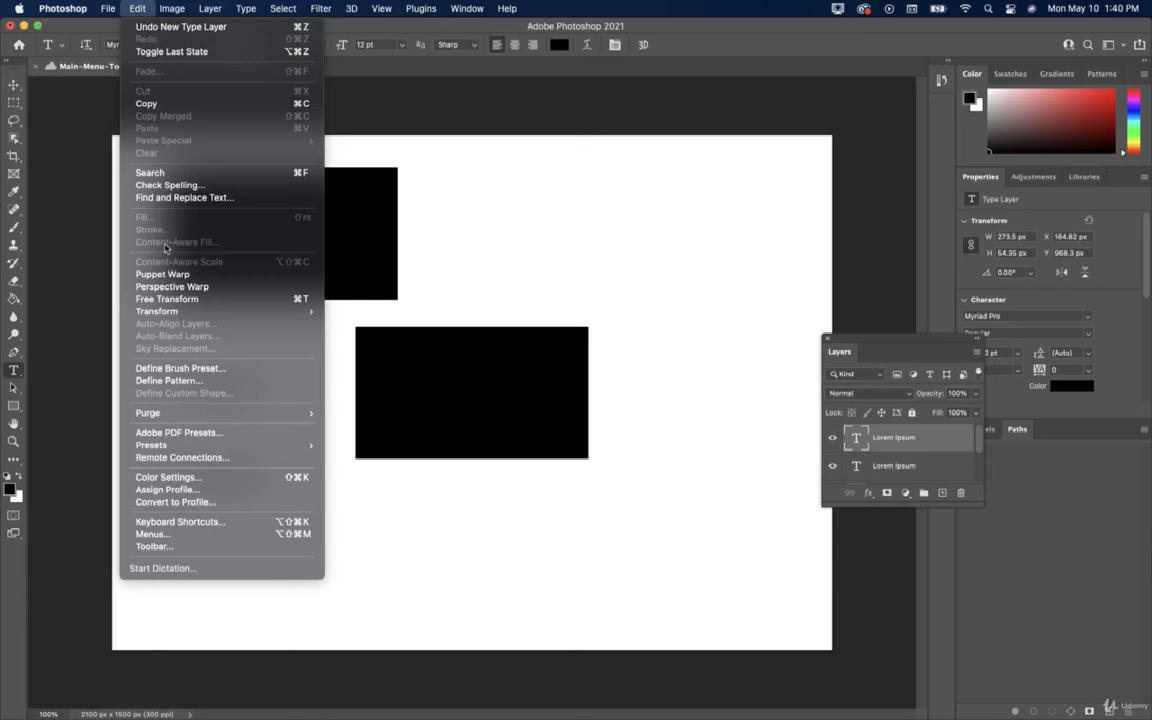
{"action": "left_click", "coordinate": [372, 223]}
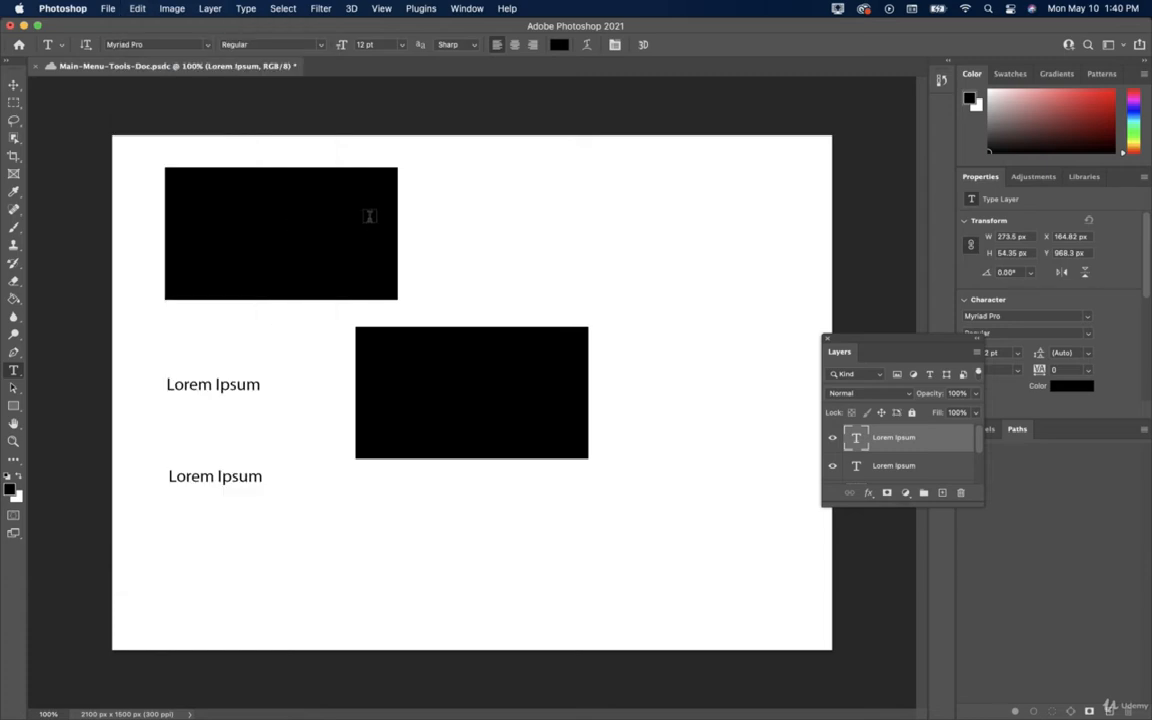
{"action": "key", "text": "v"}
{"action": "left_click", "coordinate": [372, 223]}
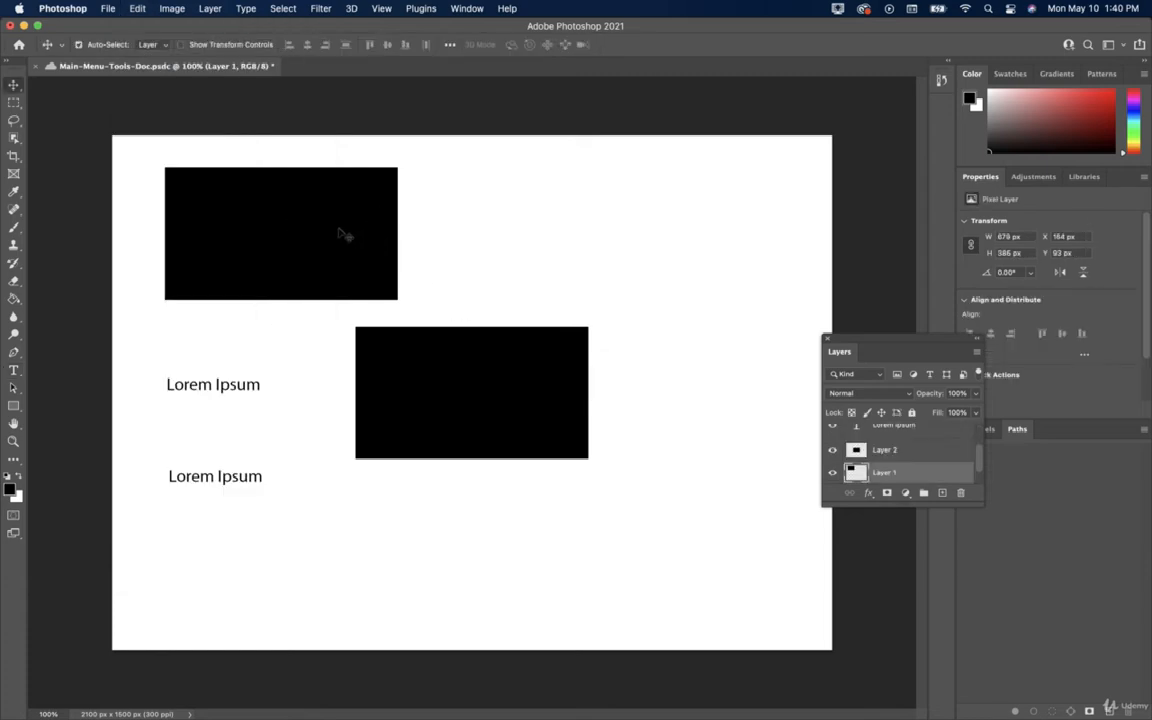
{"action": "left_click", "coordinate": [139, 9]}
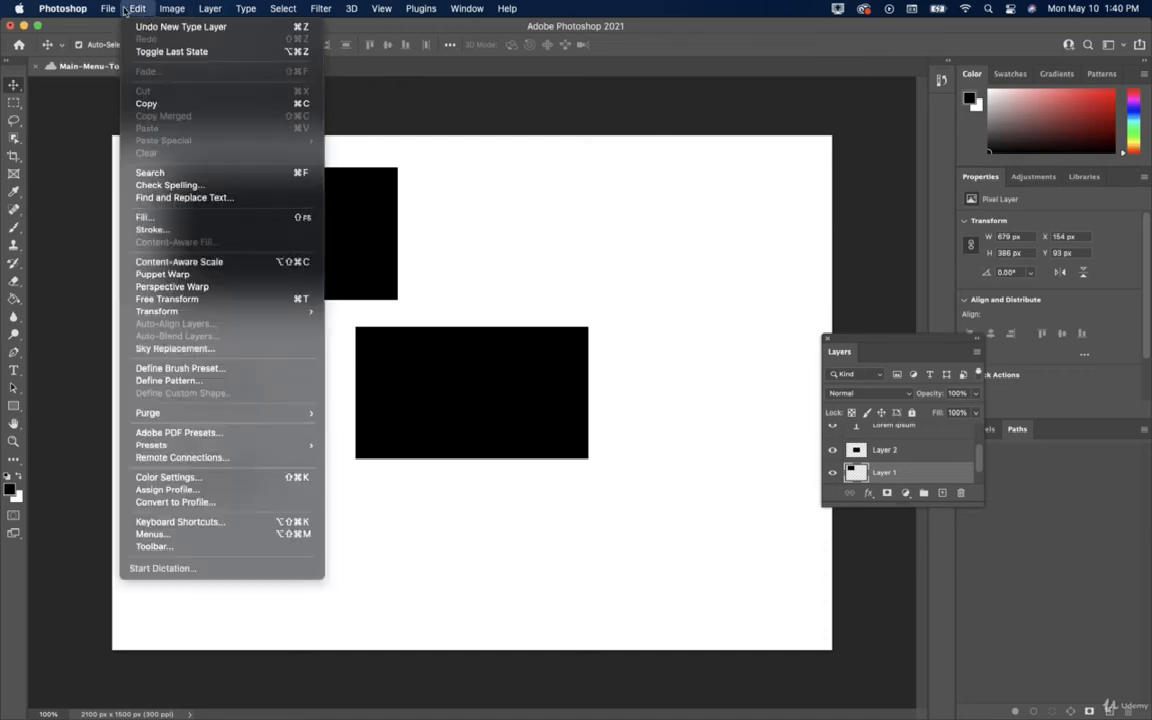
{"action": "mouse_move", "coordinate": [108, 9]}
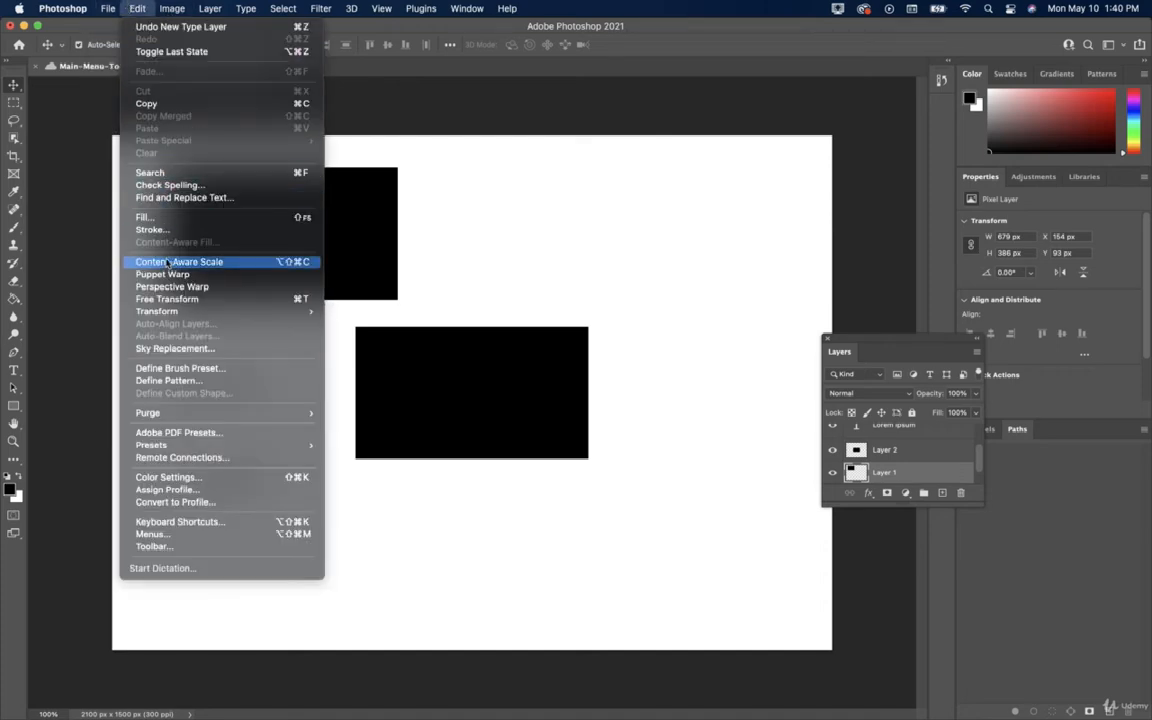
{"action": "left_click", "coordinate": [172, 217]}
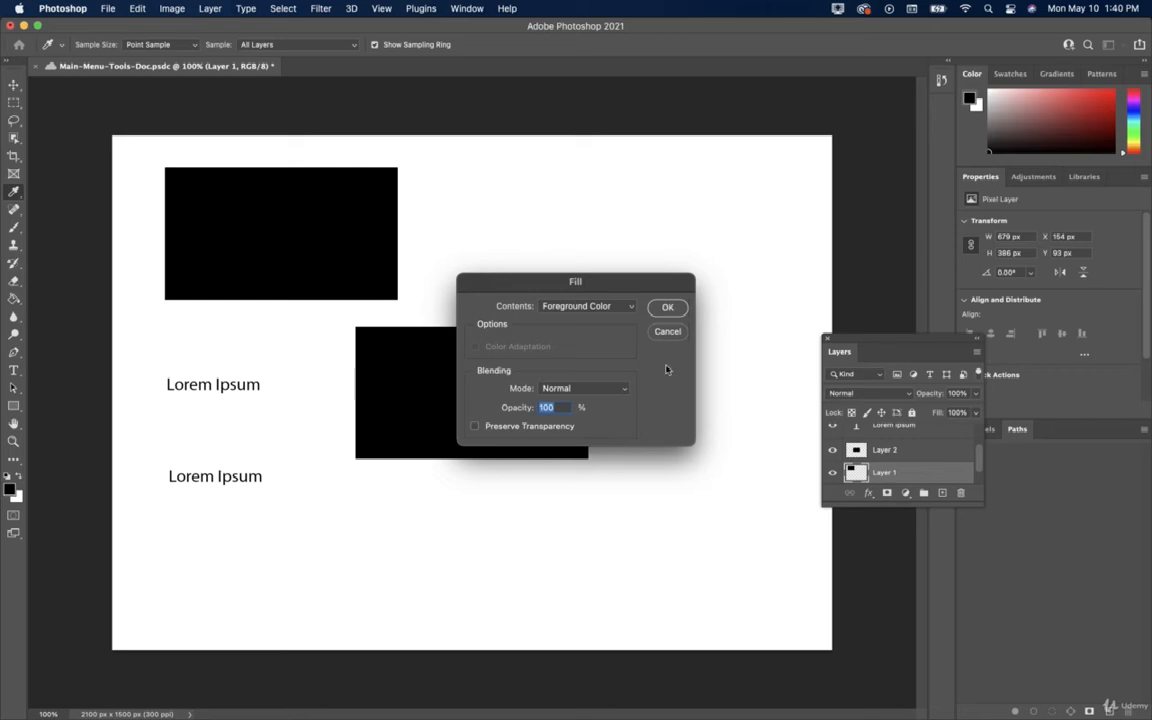
{"action": "left_click", "coordinate": [665, 307]}
{"action": "key", "text": "v"}
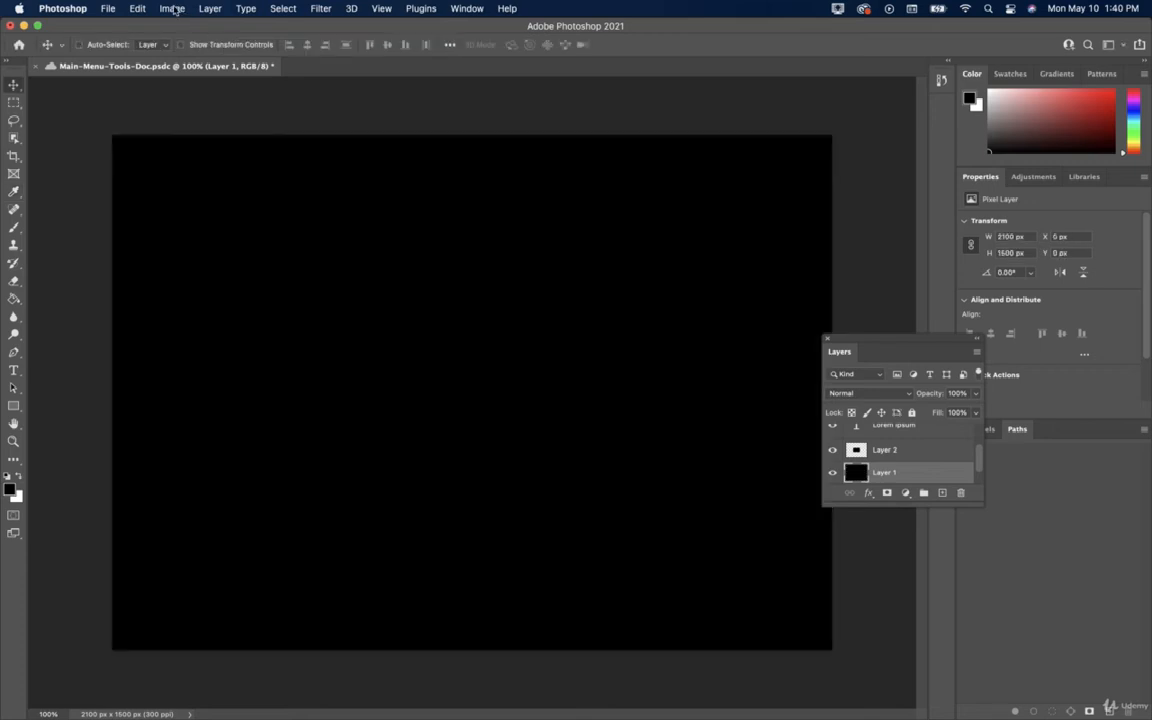
{"action": "key", "text": "super+z"}
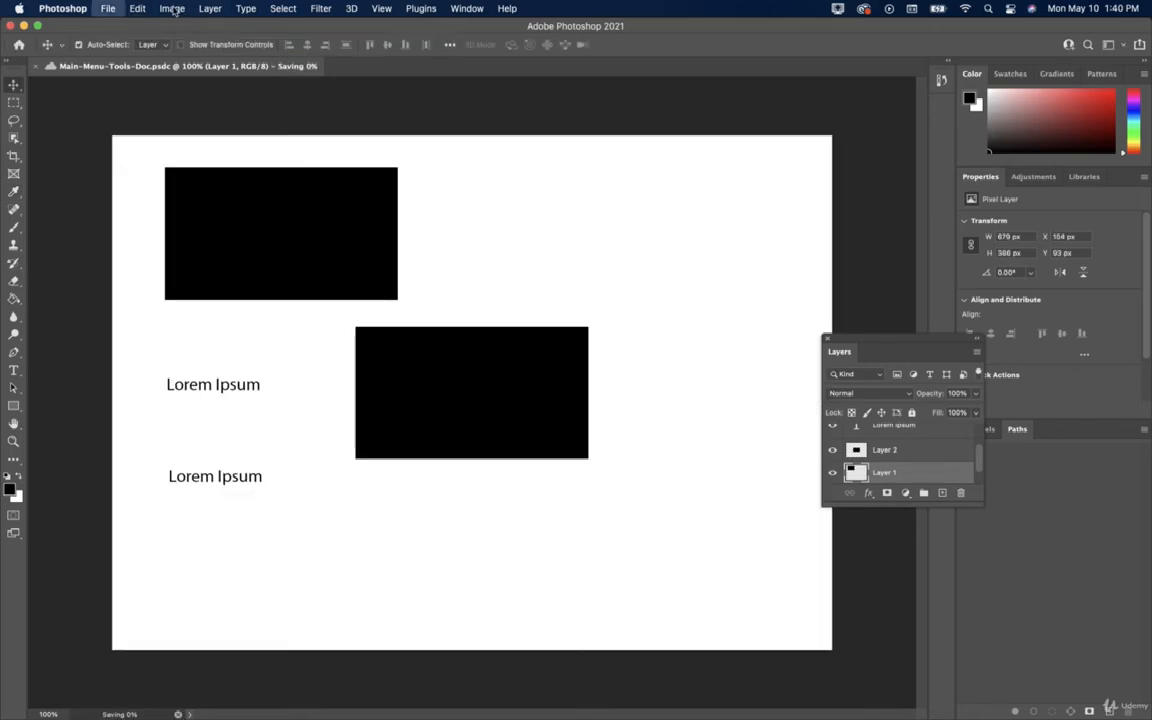
Stroke Layer 1's contents with a 1 px black Center stroke, then reopen the Edit menu.
{"action": "left_click", "coordinate": [137, 9]}
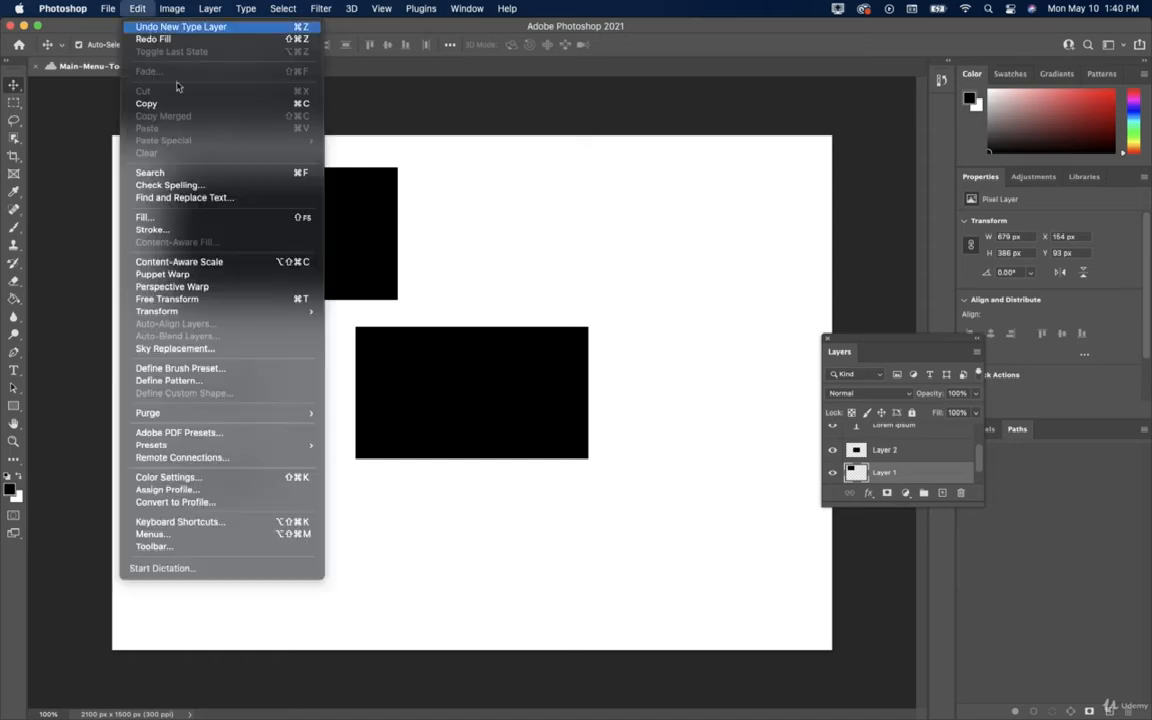
{"action": "left_click", "coordinate": [200, 230]}
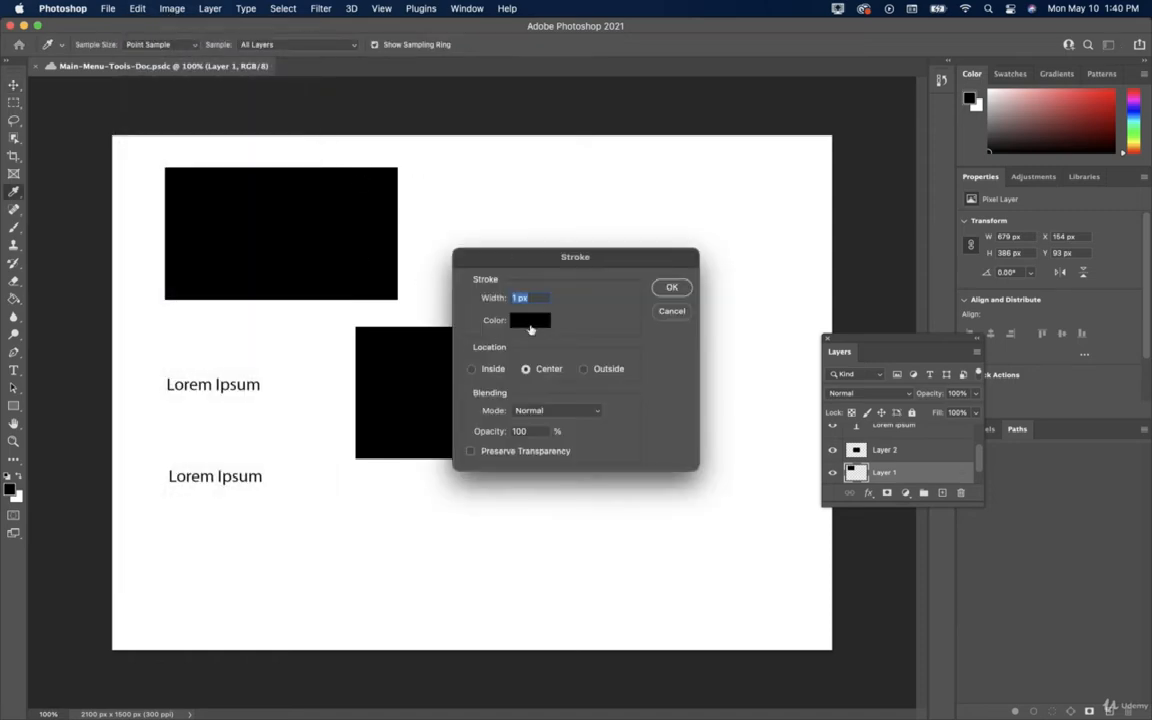
{"action": "left_click", "coordinate": [670, 288]}
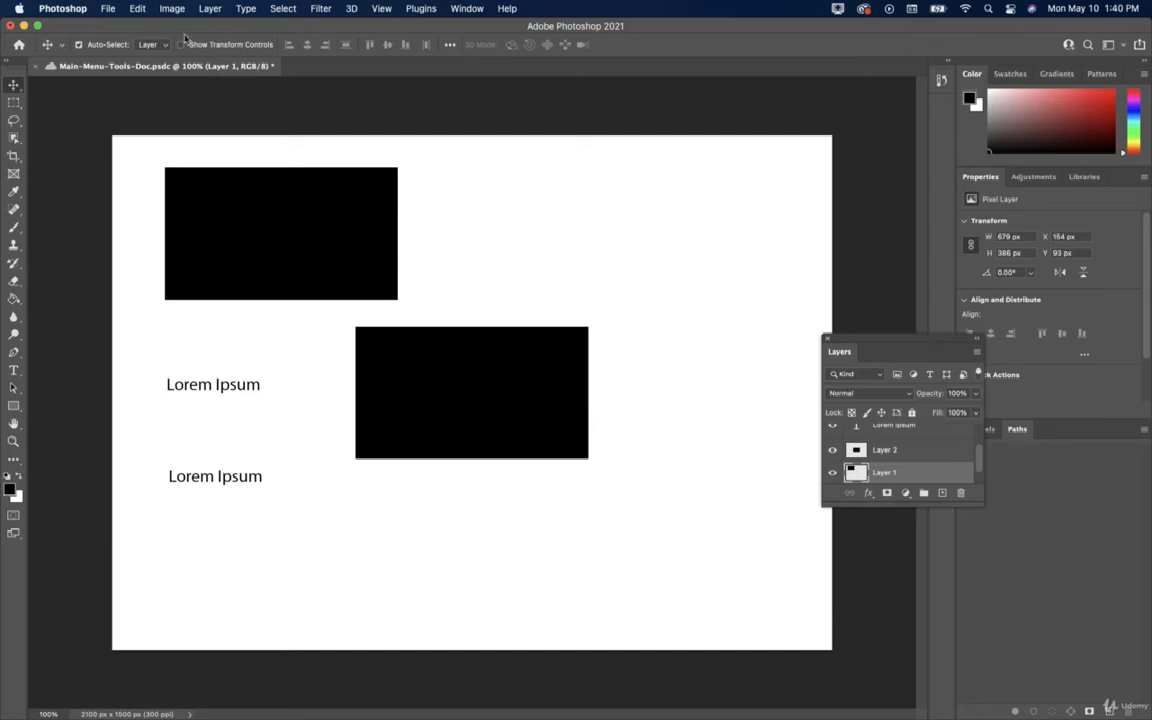
{"action": "left_click", "coordinate": [144, 10]}
{"action": "left_click", "coordinate": [192, 232]}
{"action": "left_click", "coordinate": [138, 10]}
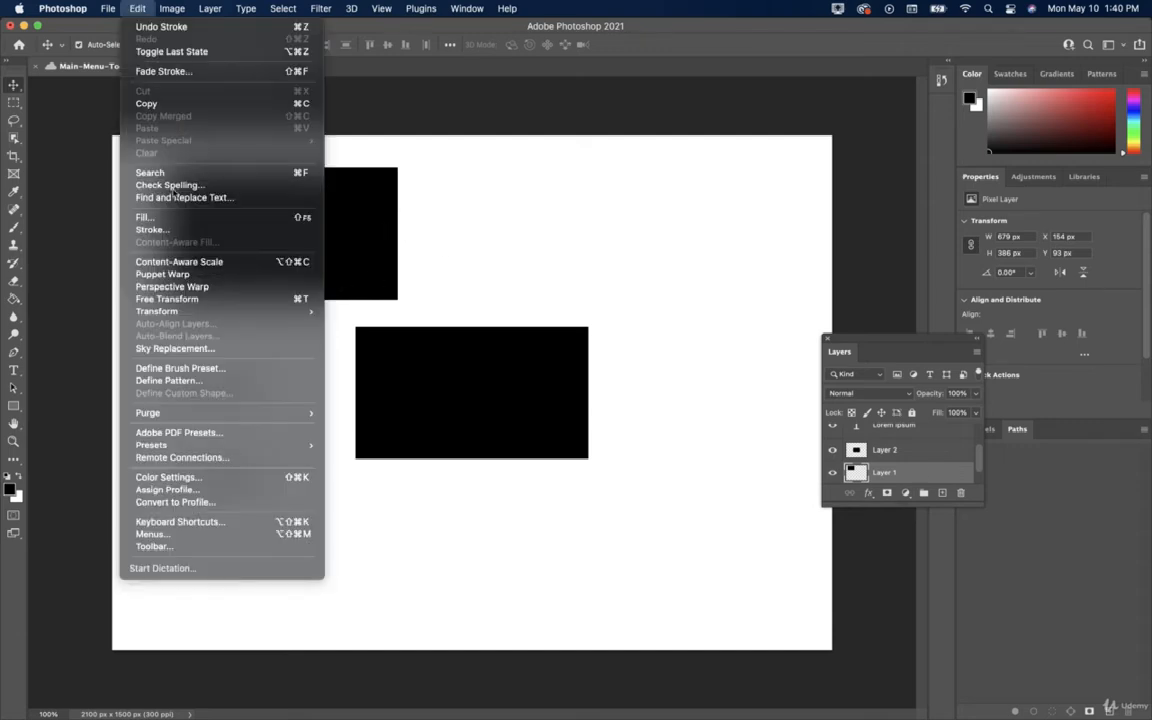
Free-transform the top black rectangle to about 75%, ending at 514 × 292 px at X 318, Y 55.
{"action": "left_click", "coordinate": [193, 301]}
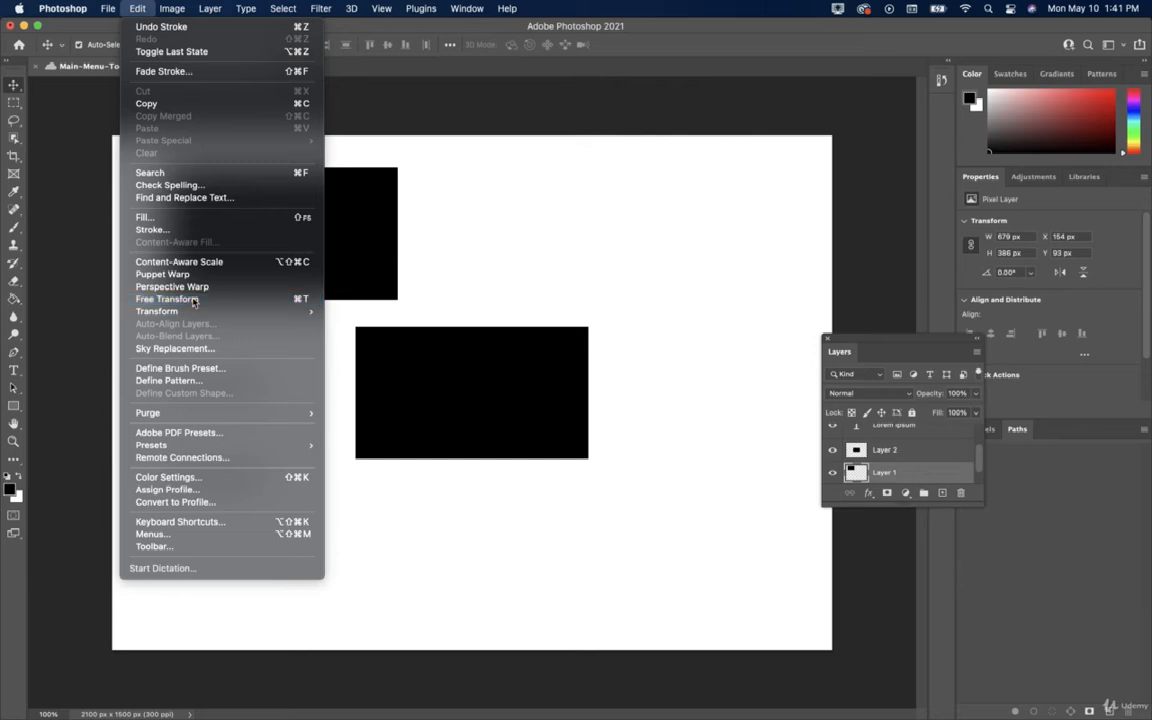
{"action": "key", "text": "Escape"}
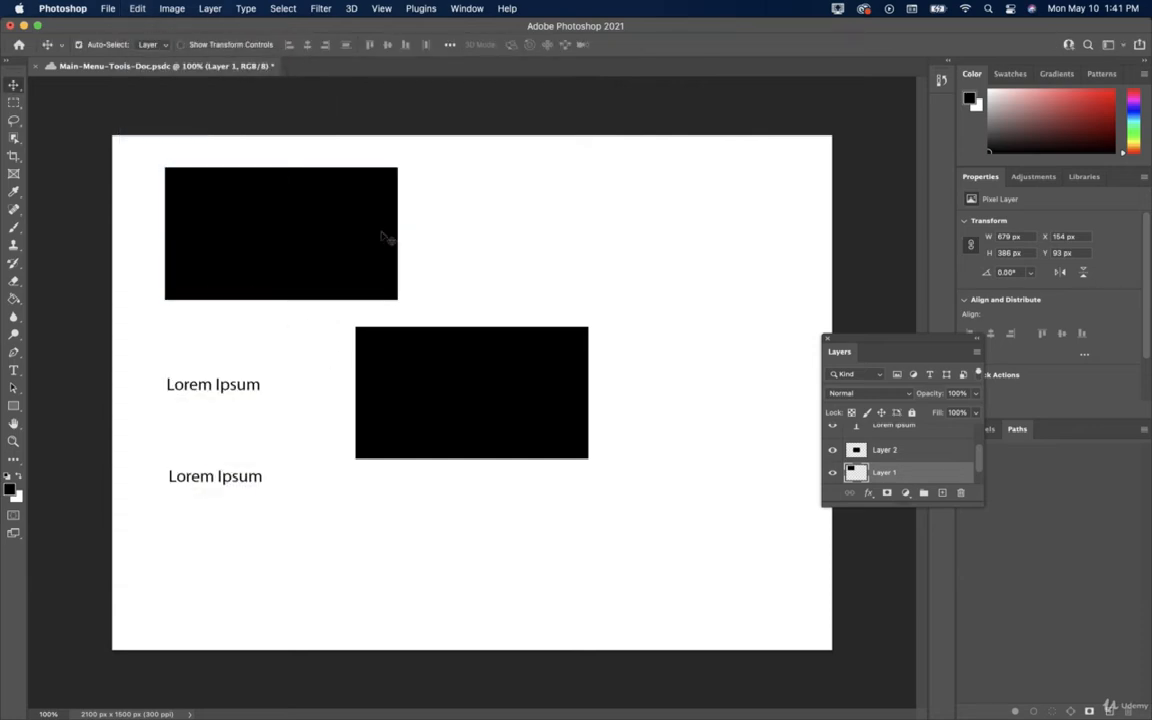
{"action": "key", "text": "super+t"}
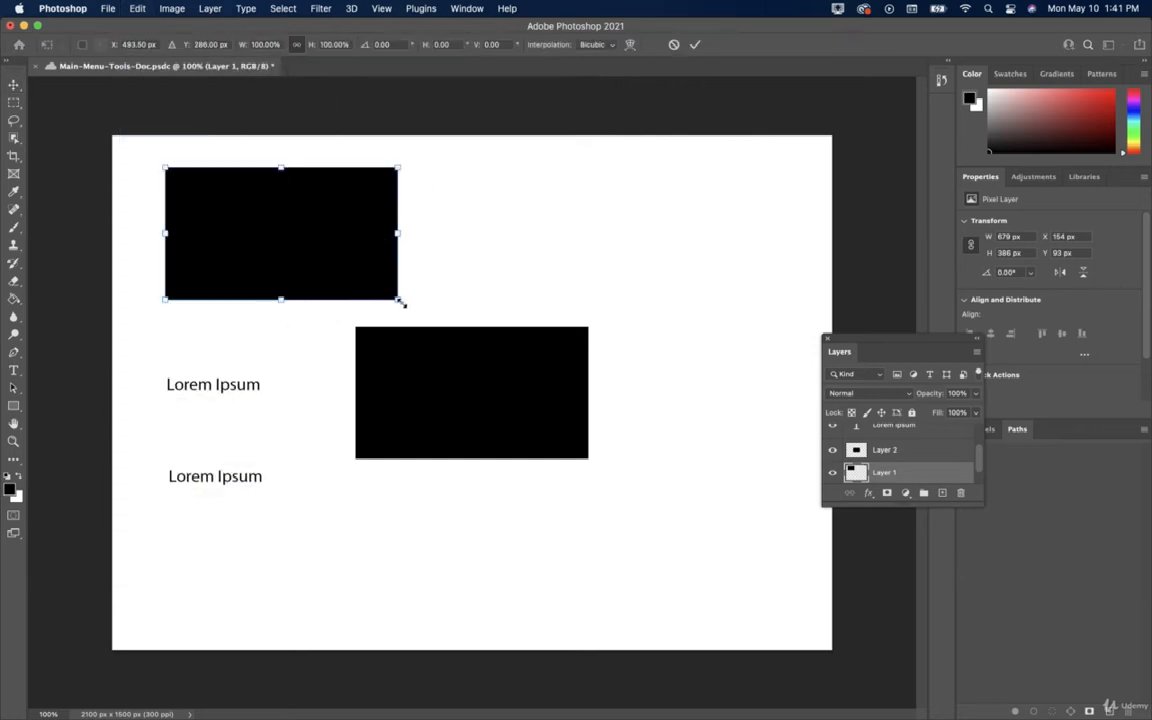
{"action": "left_click_drag", "start_coordinate": [407, 309], "coordinate": [246, 97]}
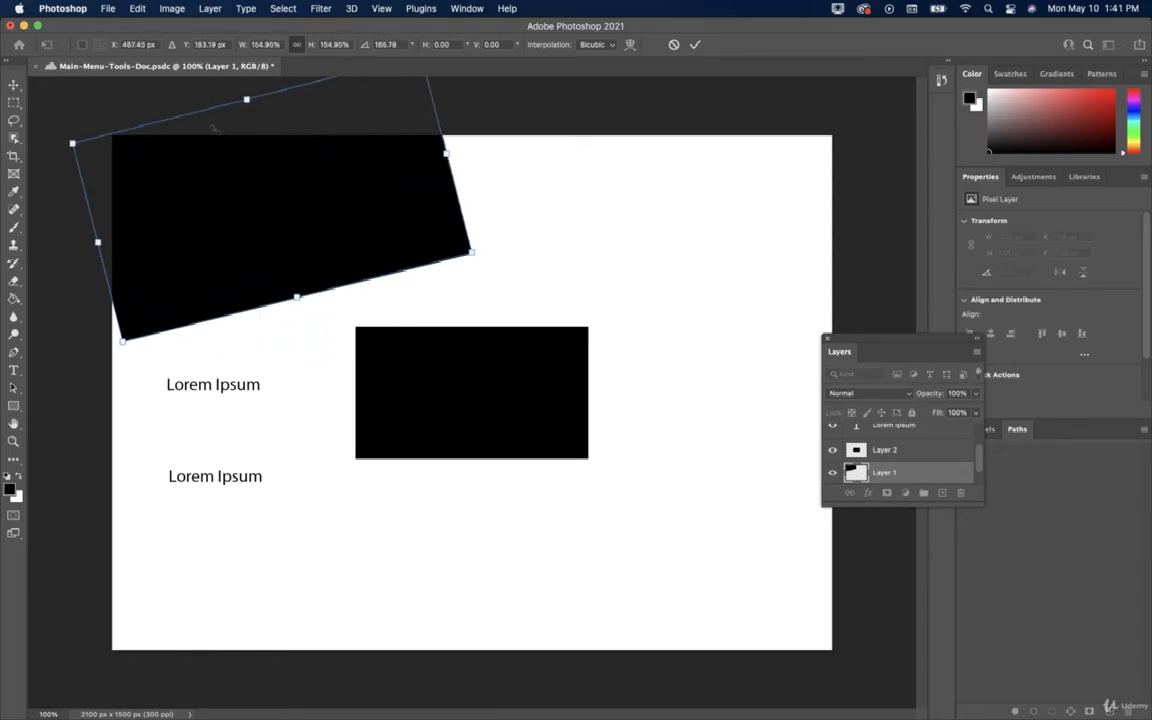
{"action": "left_click_drag", "start_coordinate": [283, 281], "coordinate": [290, 250]}
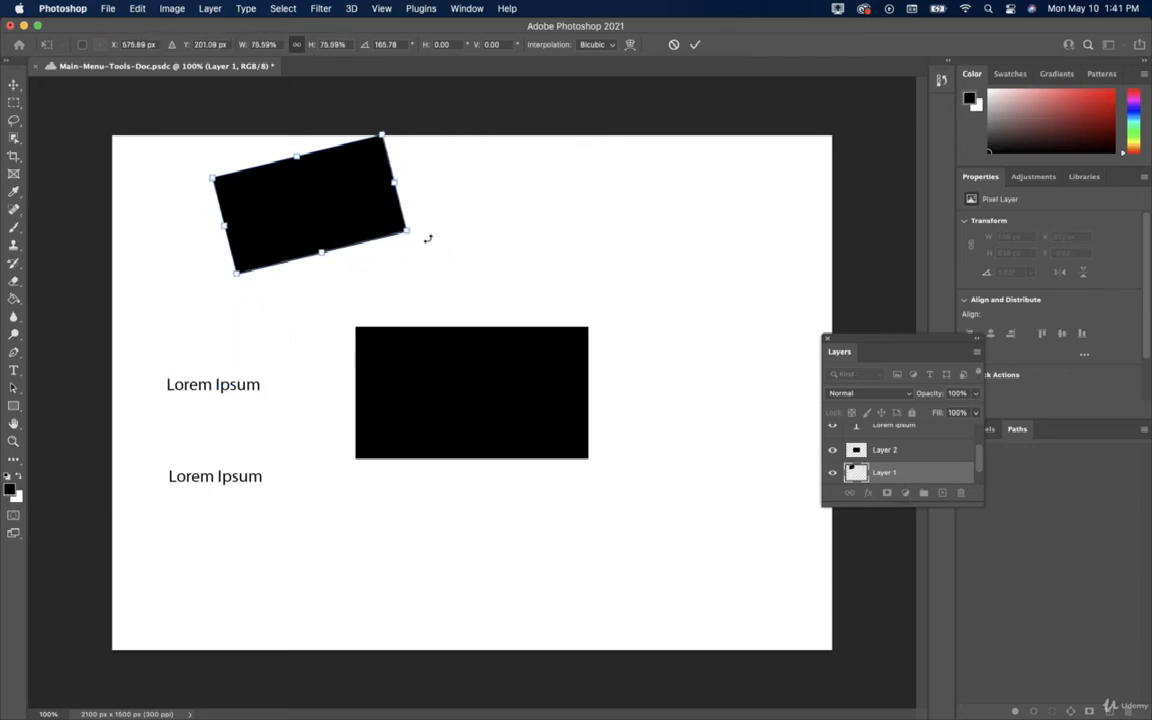
{"action": "left_click_drag", "start_coordinate": [424, 237], "coordinate": [437, 272]}
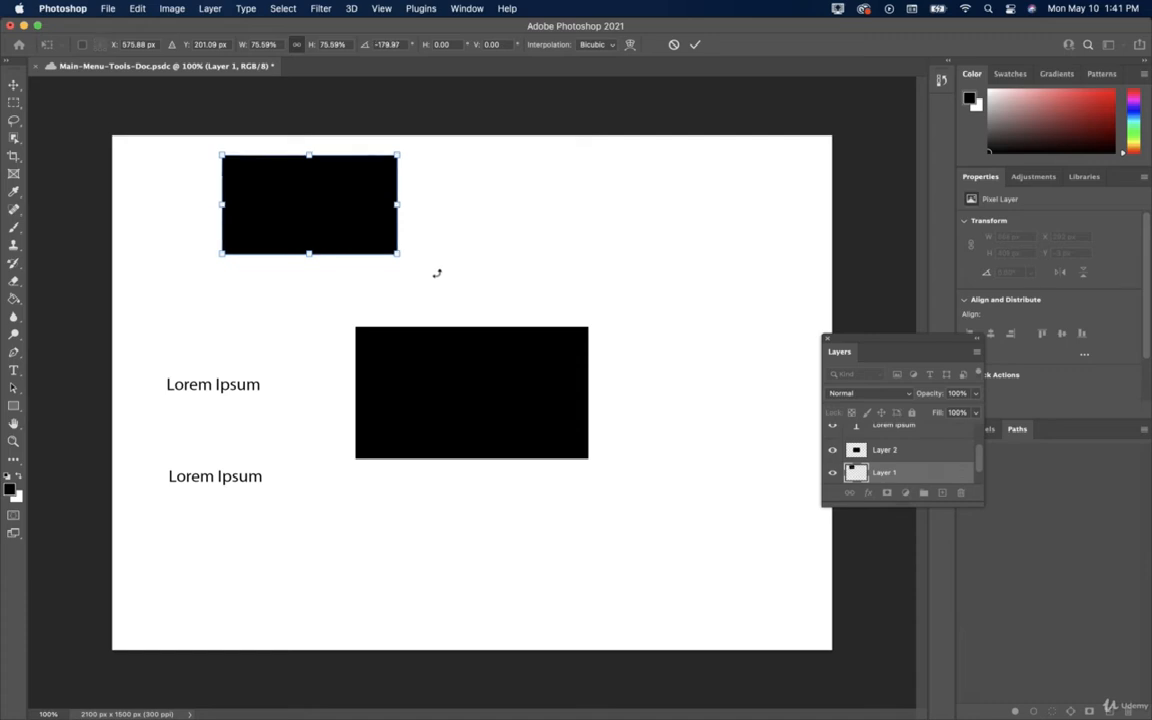
{"action": "key", "text": "Return"}
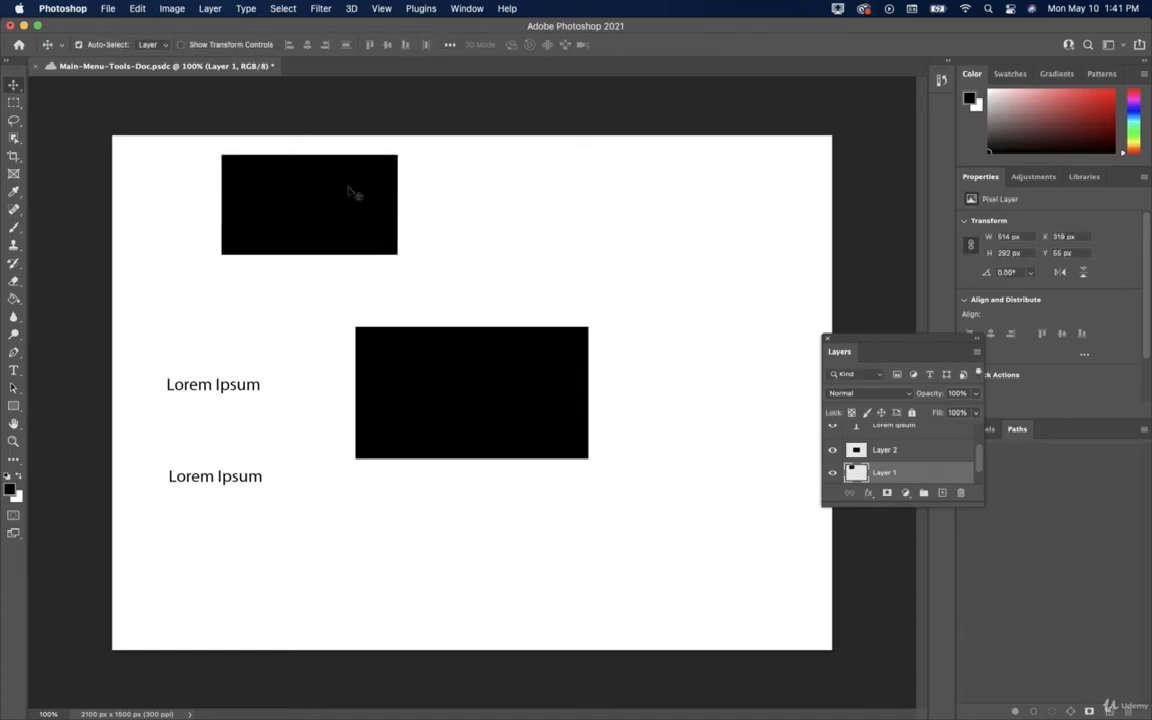
Browse the Edit menu without choosing anything, then save Main-Menu-Tools-Doc.psdc.
{"action": "left_click", "coordinate": [137, 8]}
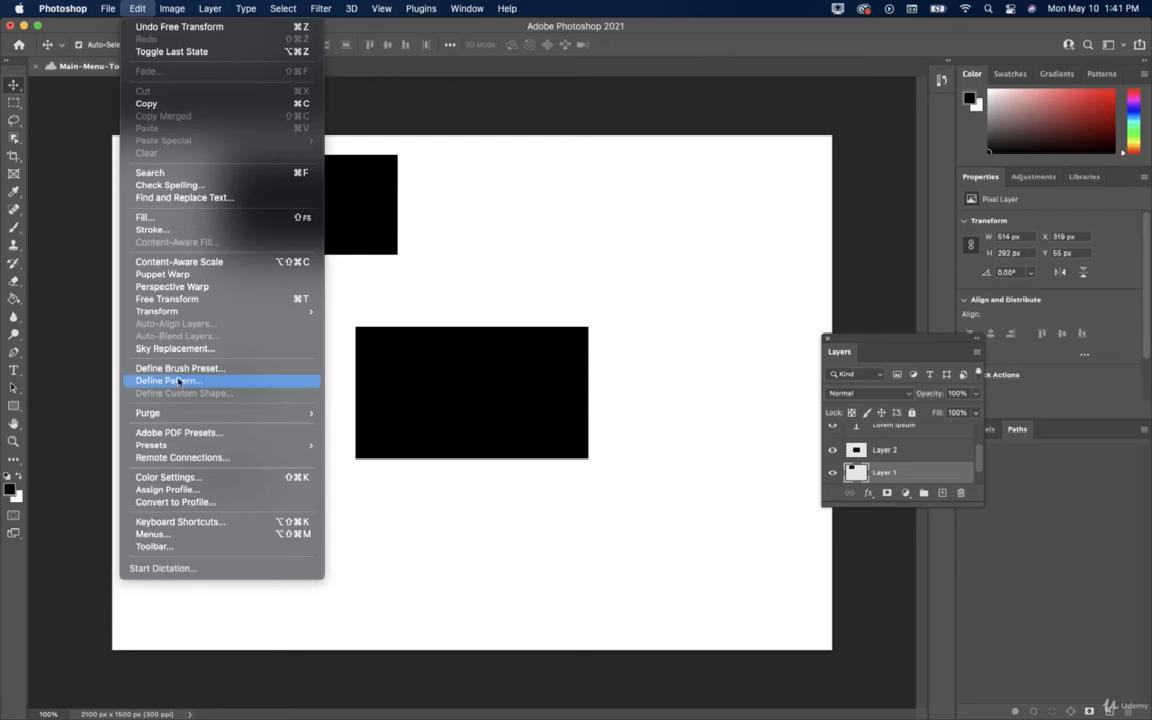
{"action": "left_click", "coordinate": [146, 412]}
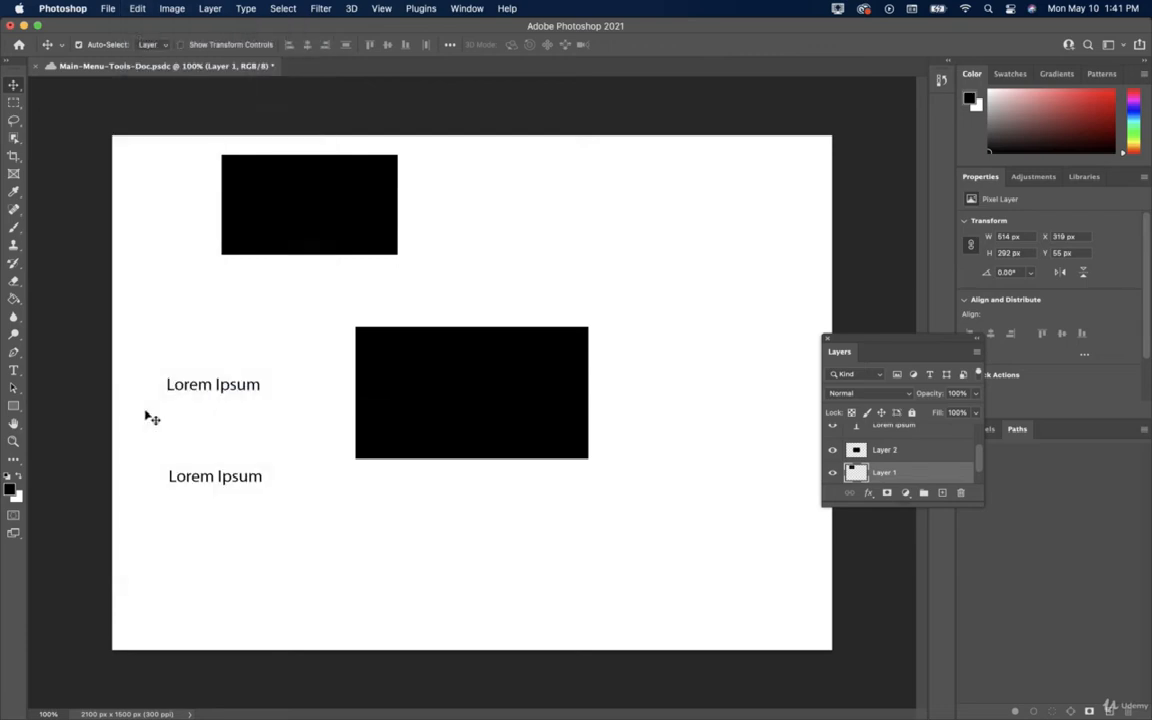
{"action": "left_click", "coordinate": [136, 9]}
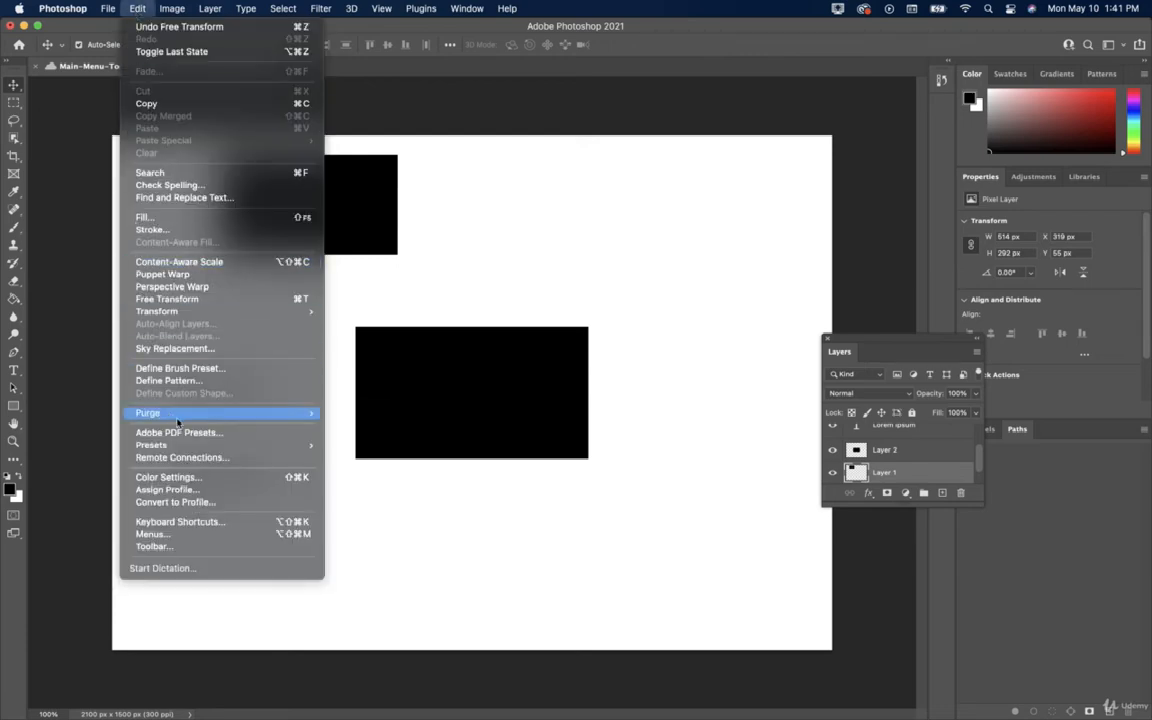
{"action": "mouse_move", "coordinate": [300, 413]}
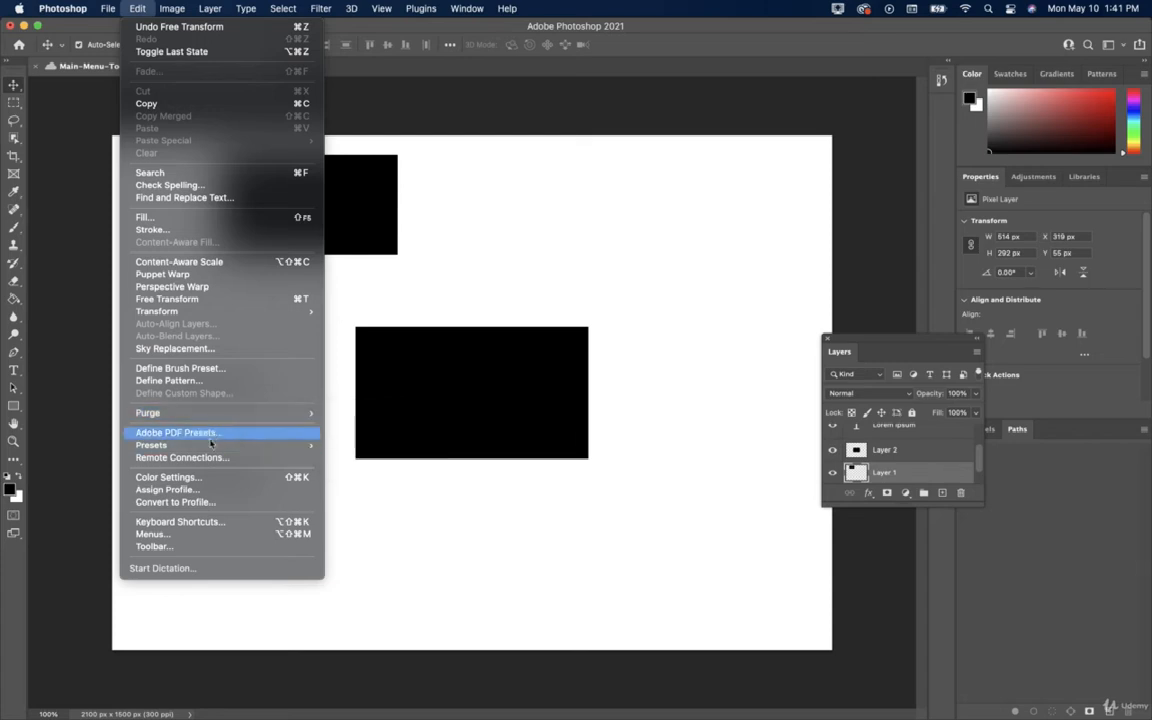
{"action": "mouse_move", "coordinate": [208, 446]}
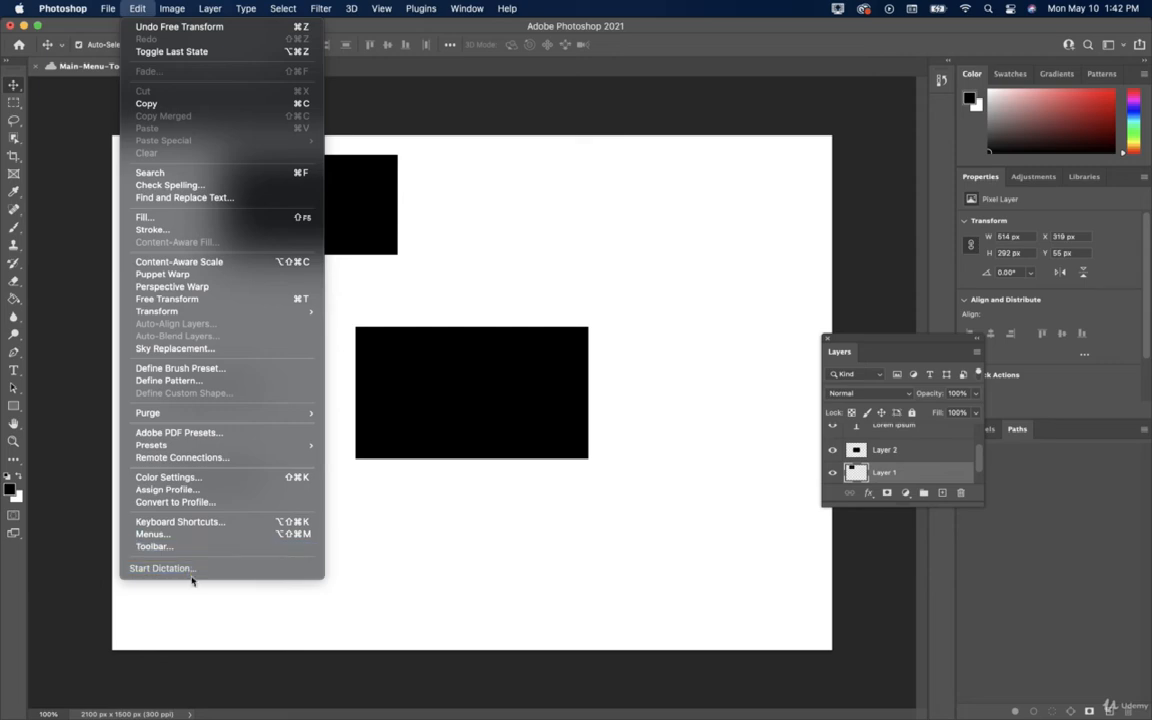
{"action": "left_click", "coordinate": [139, 9]}
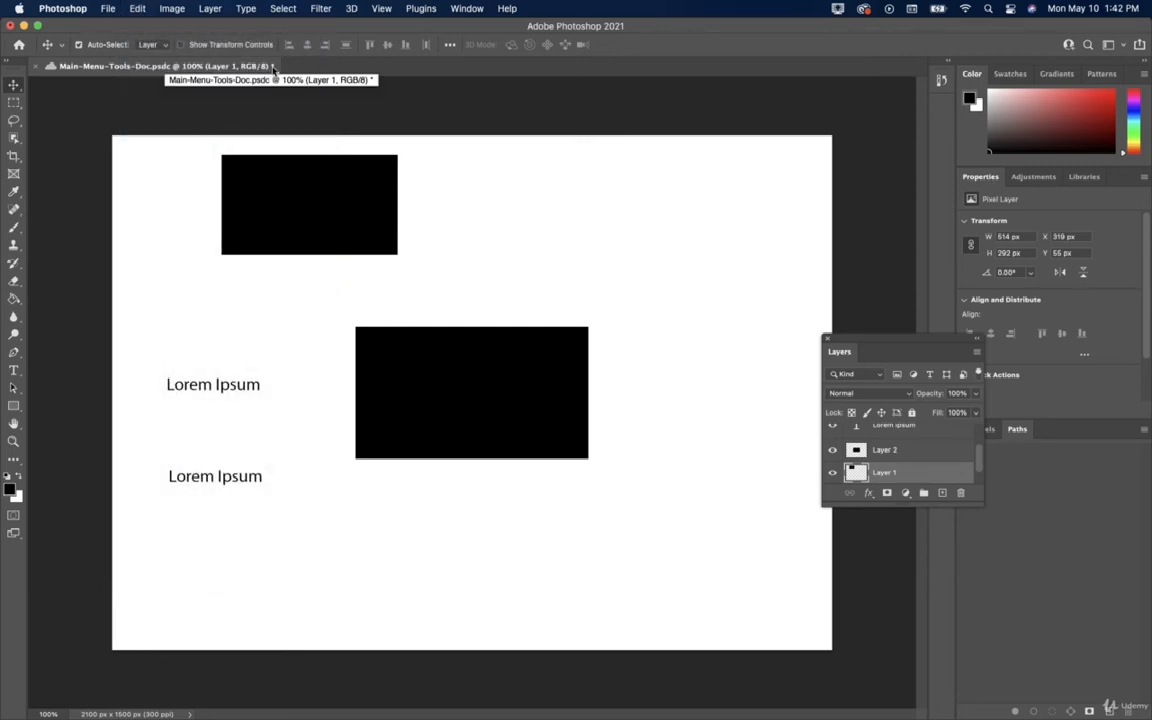
{"action": "key", "text": "super+s"}
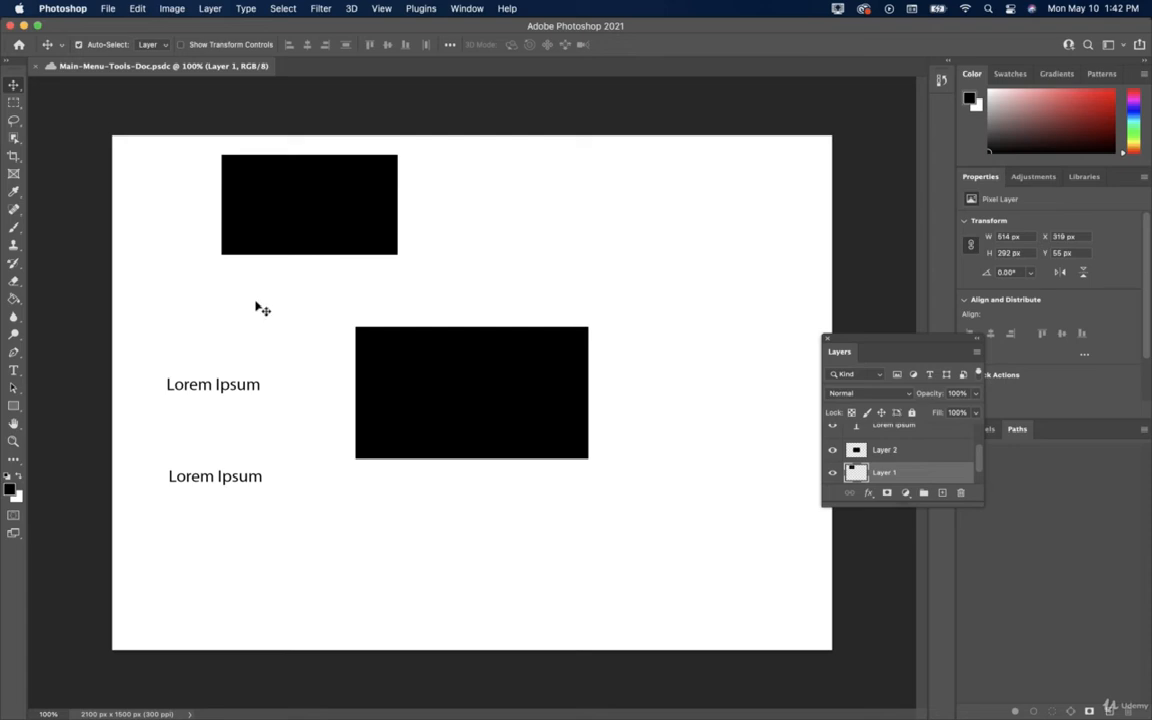
Step through the Image > Mode colour modes and the 16 and 32 Bits/Channel depths.
{"action": "left_click", "coordinate": [168, 10]}
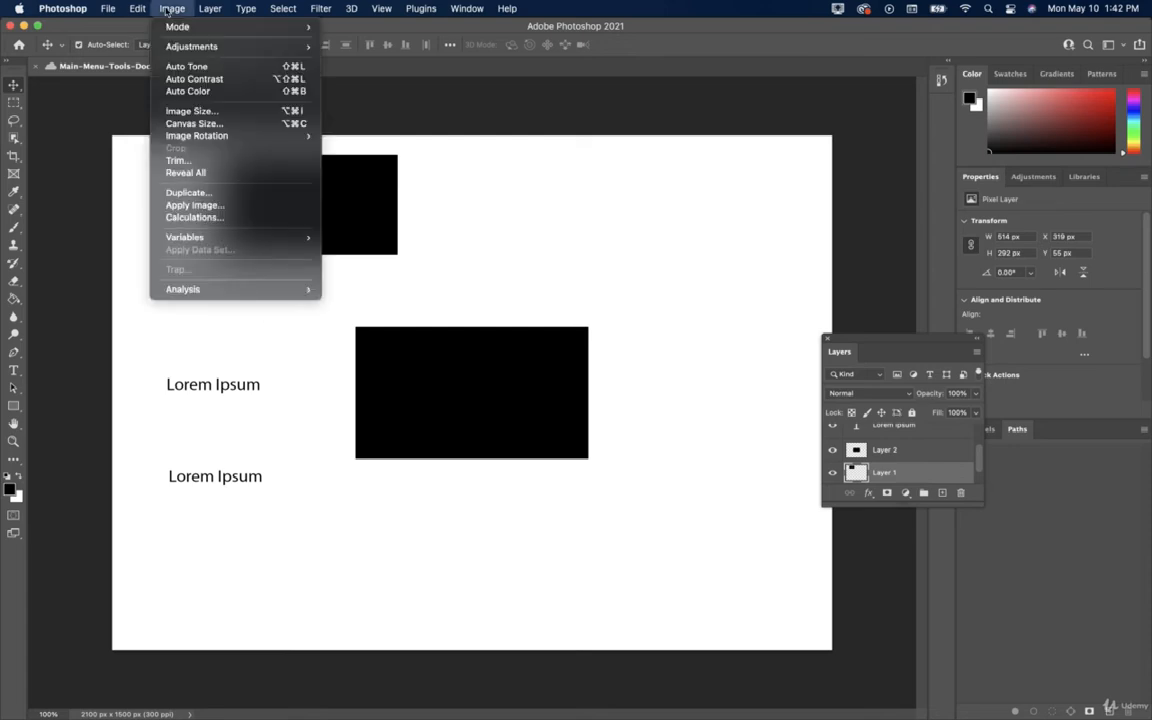
{"action": "key", "text": "Down"}
{"action": "key", "text": "Right"}
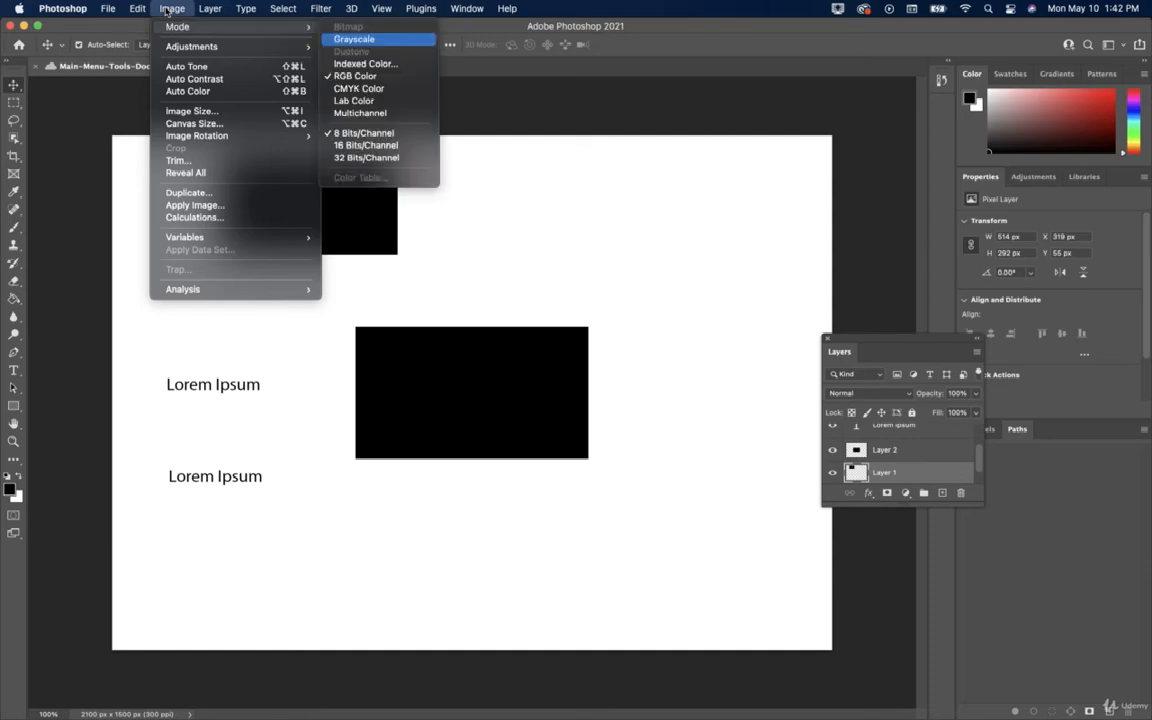
{"action": "key", "text": "Down"}
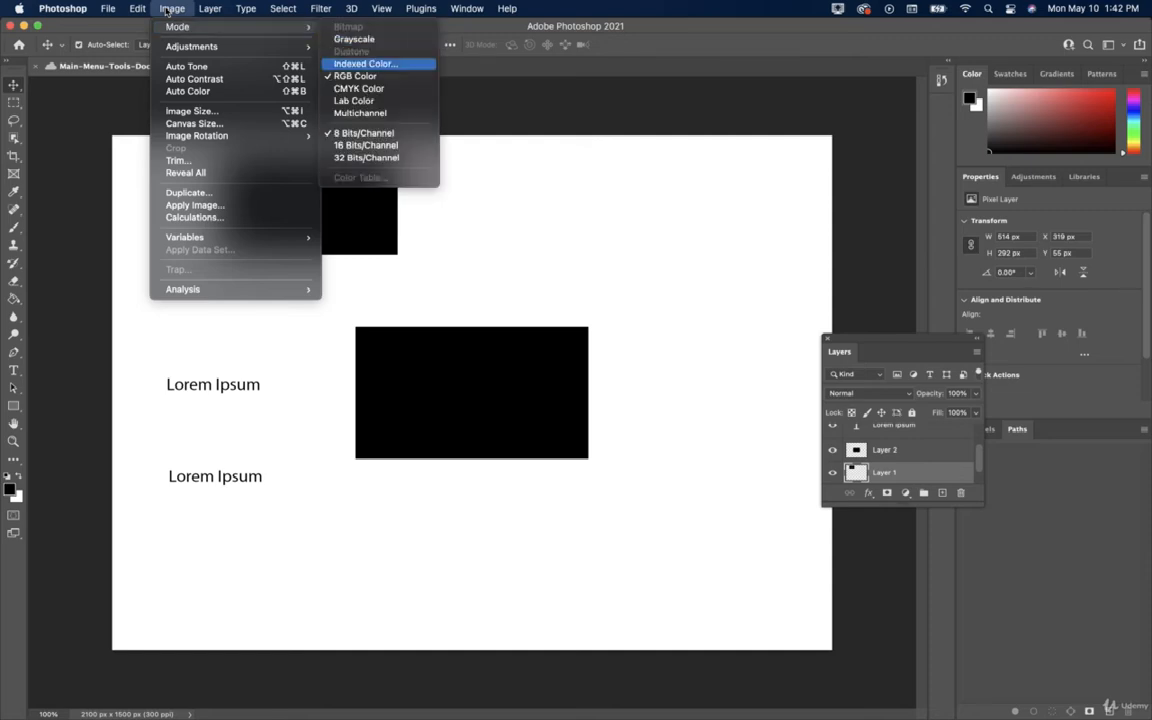
{"action": "key", "text": "Down"}
{"action": "key", "text": "Down"}
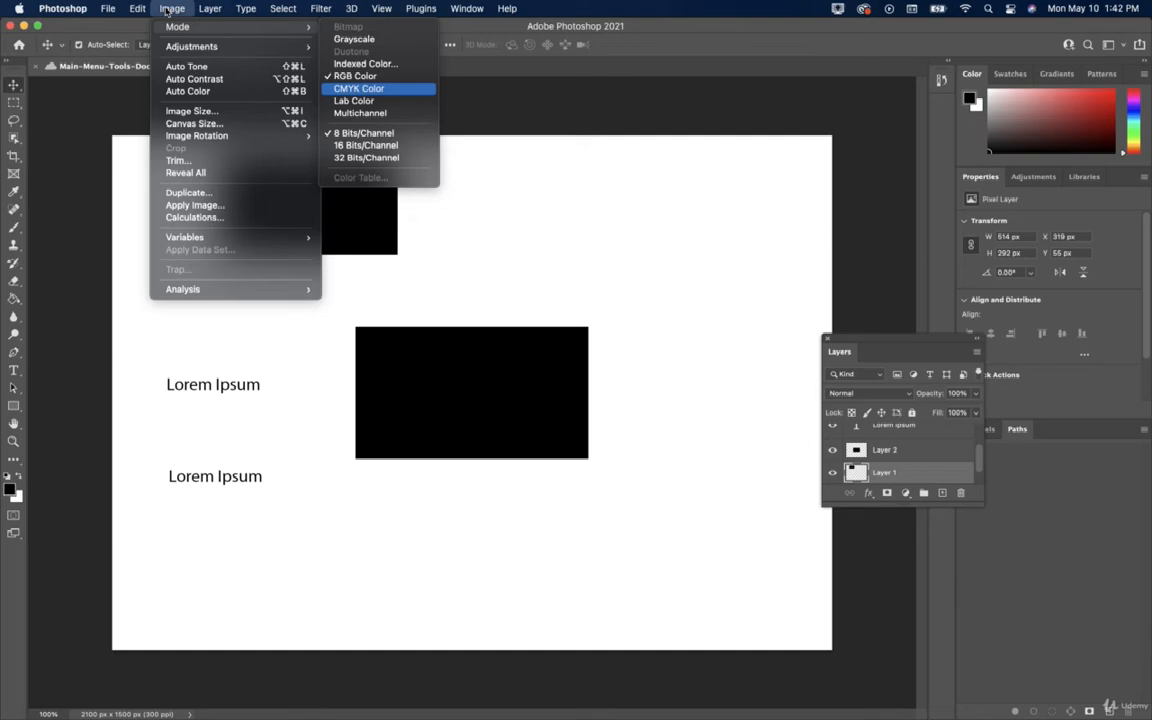
{"action": "key", "text": "Down"}
{"action": "key", "text": "Down"}
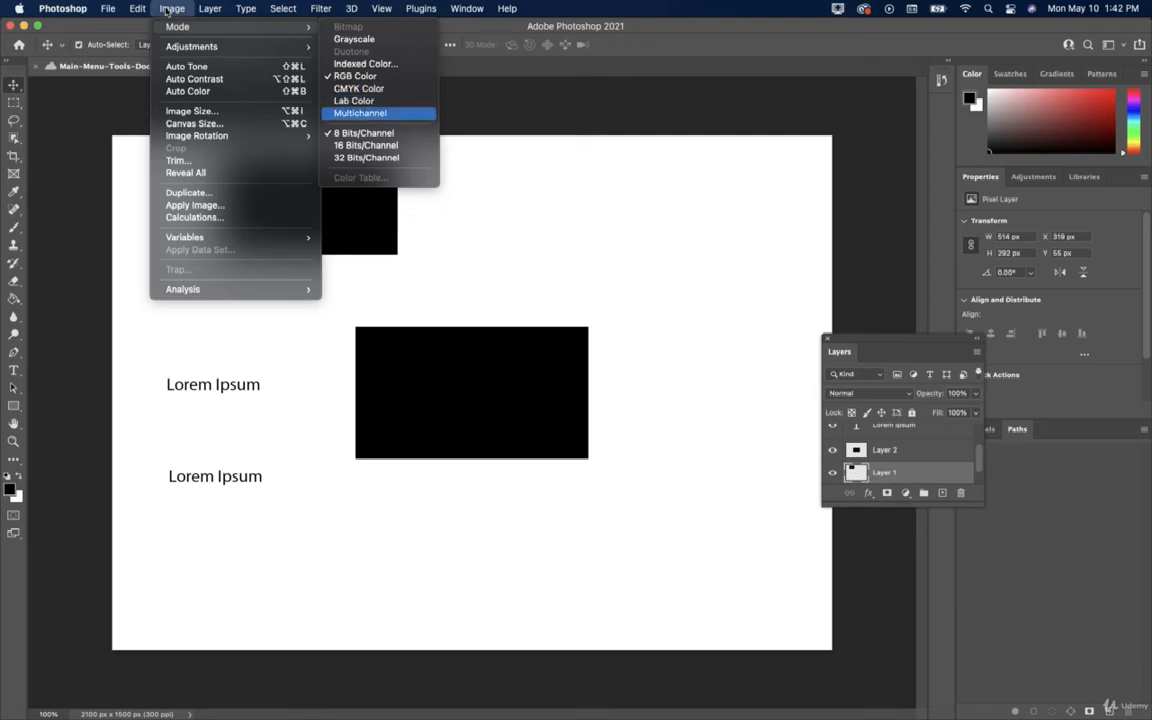
{"action": "key", "text": "Down"}
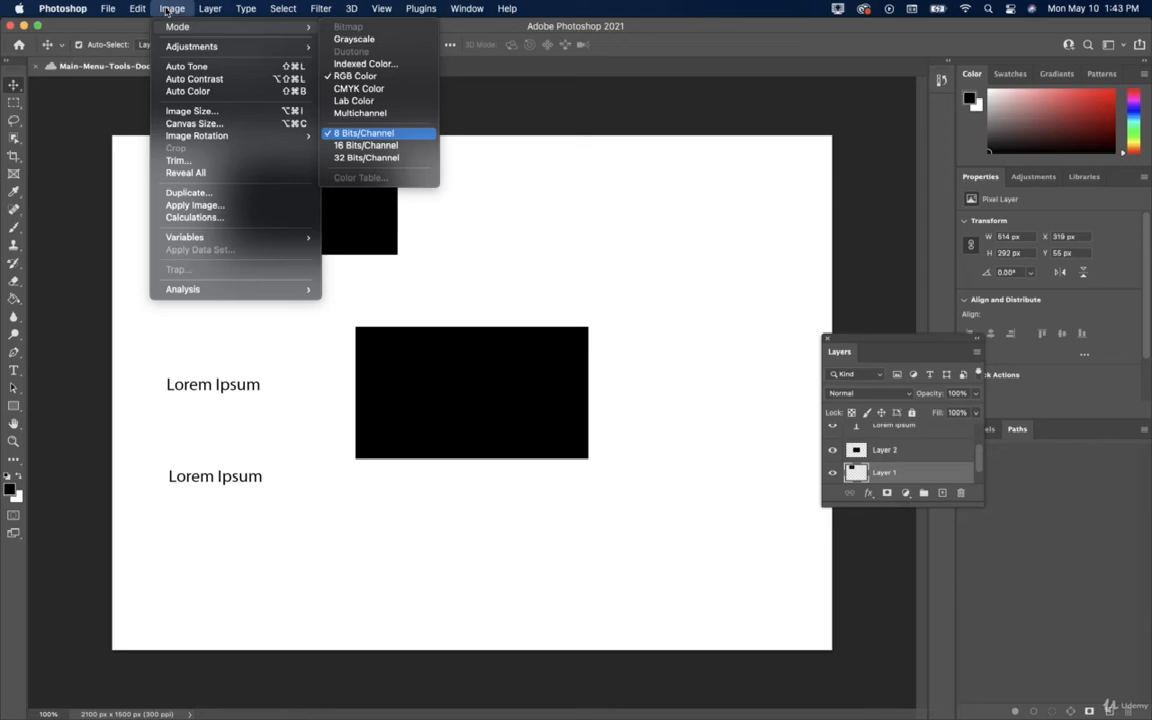
{"action": "key", "text": "Down"}
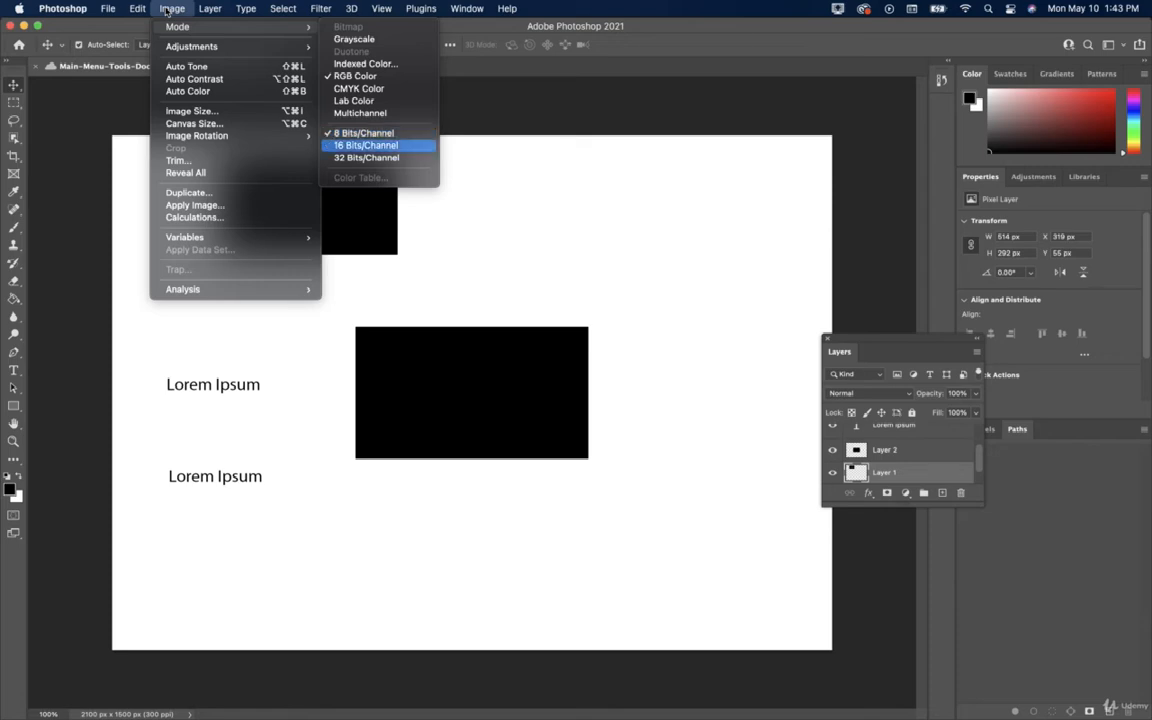
{"action": "key", "text": "Down"}
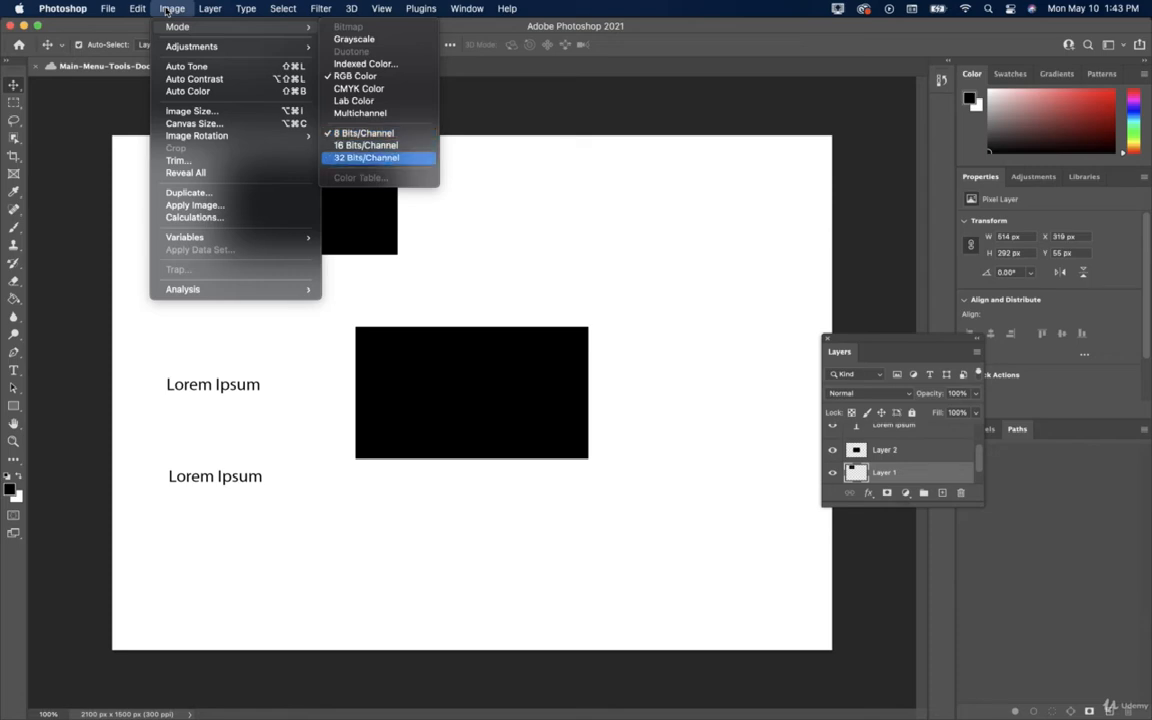
Go back to RGB Color, look at CMYK Color, then move to the Adjustments submenu.
{"action": "key", "text": "Up"}
{"action": "key", "text": "Up"}
{"action": "key", "text": "Up"}
{"action": "key", "text": "Up"}
{"action": "key", "text": "Up"}
{"action": "key", "text": "Up"}
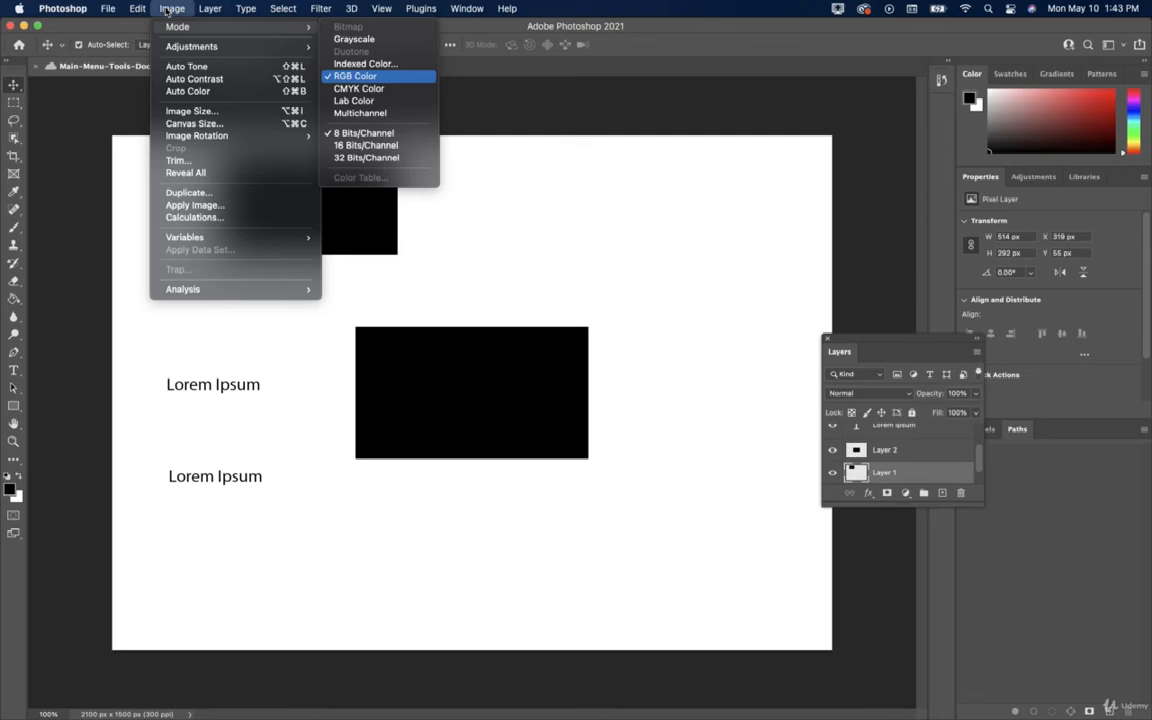
{"action": "key", "text": "Down"}
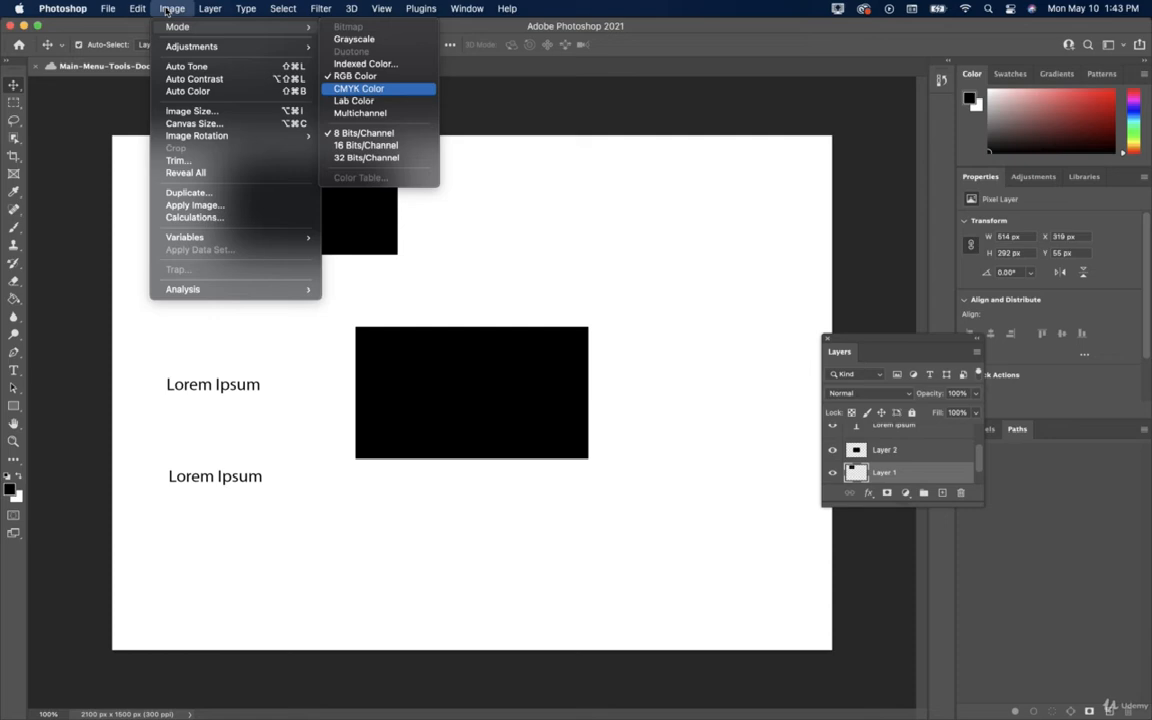
{"action": "key", "text": "Left"}
{"action": "key", "text": "Down"}
{"action": "key", "text": "Right"}
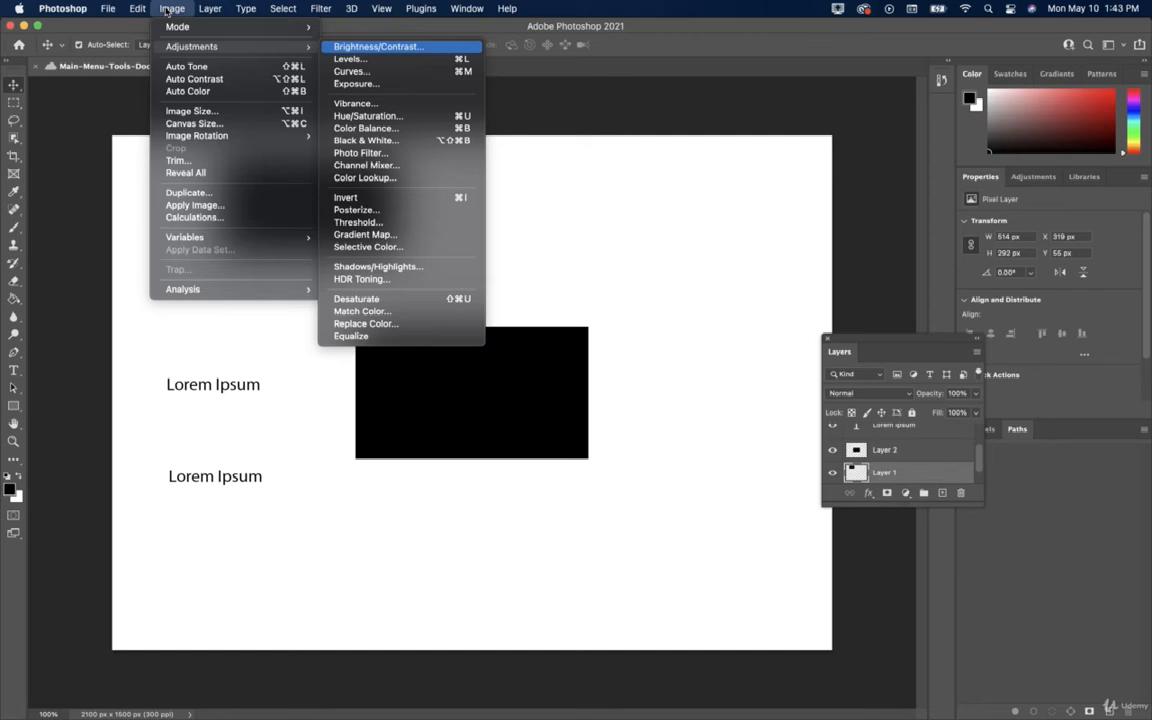
Step through Image > Adjustments from Levels down to Equalize.
{"action": "key", "text": "Down"}
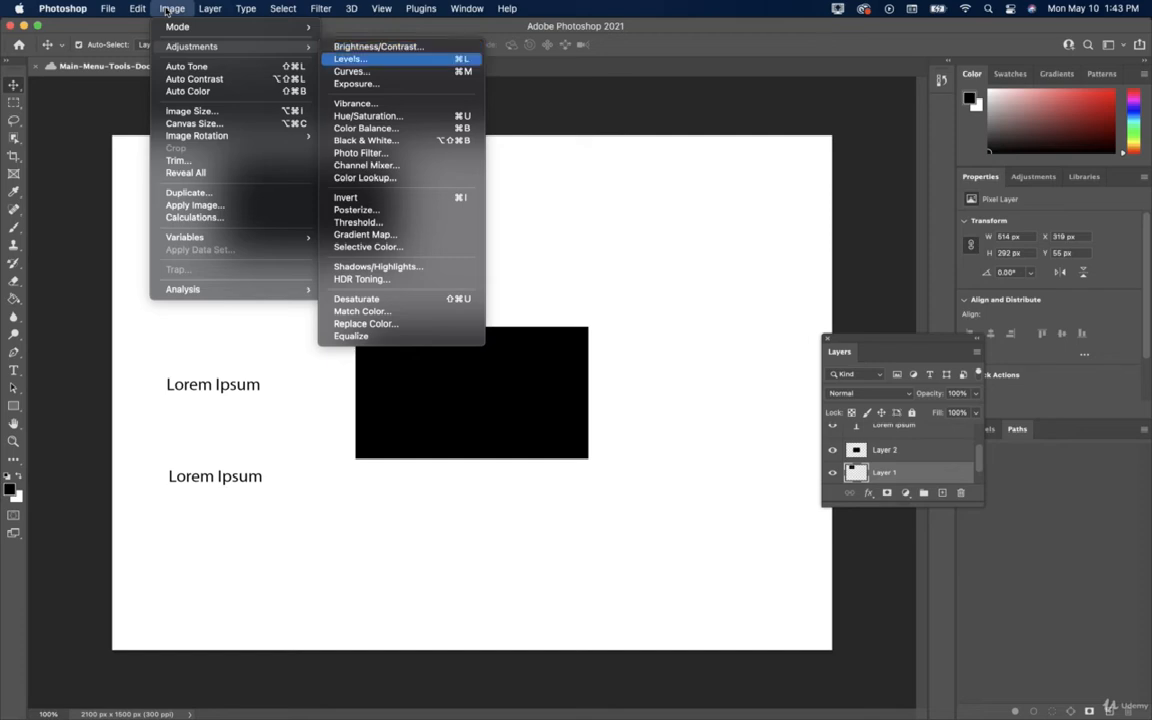
{"action": "key", "text": "Down"}
{"action": "key", "text": "Down"}
{"action": "key", "text": "Down"}
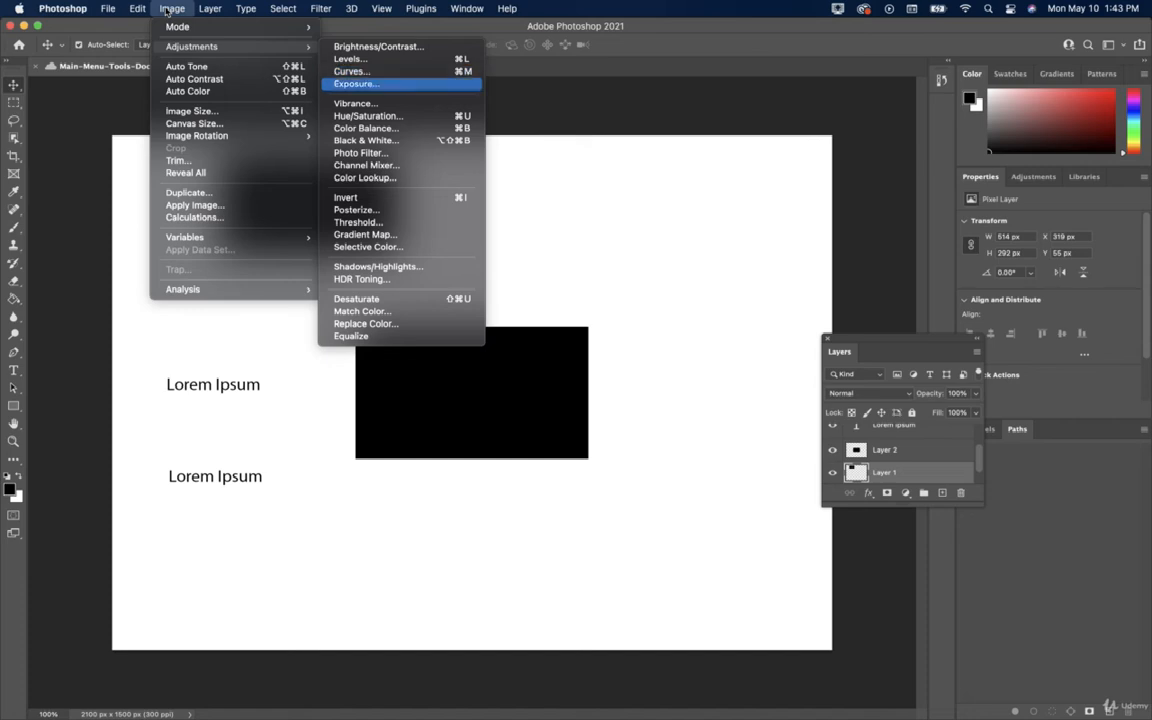
{"action": "key", "text": "Down"}
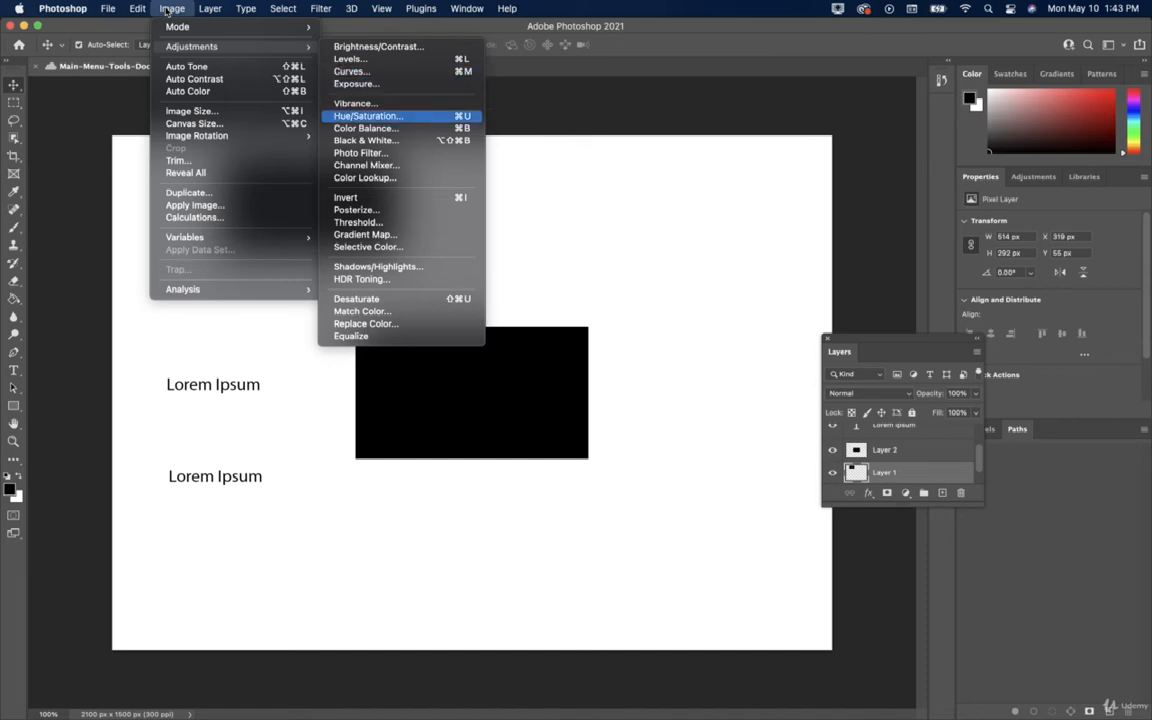
{"action": "key", "text": "Down"}
{"action": "key", "text": "Down"}
{"action": "key", "text": "Down"}
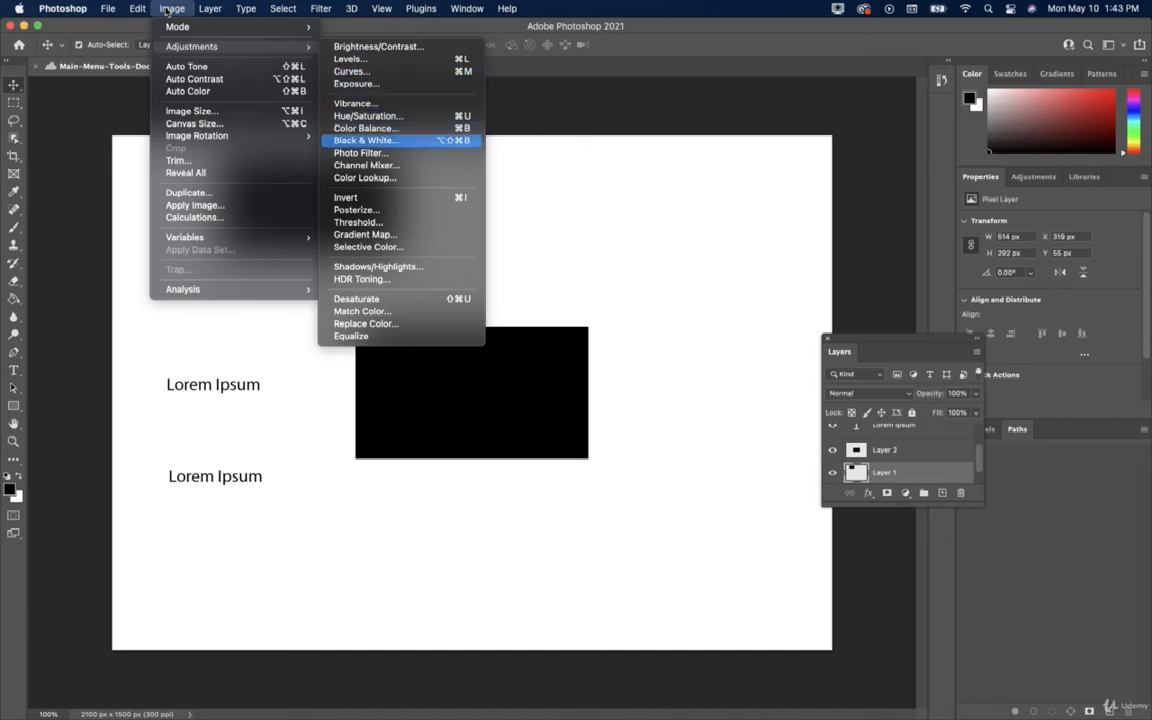
{"action": "key", "text": "Down"}
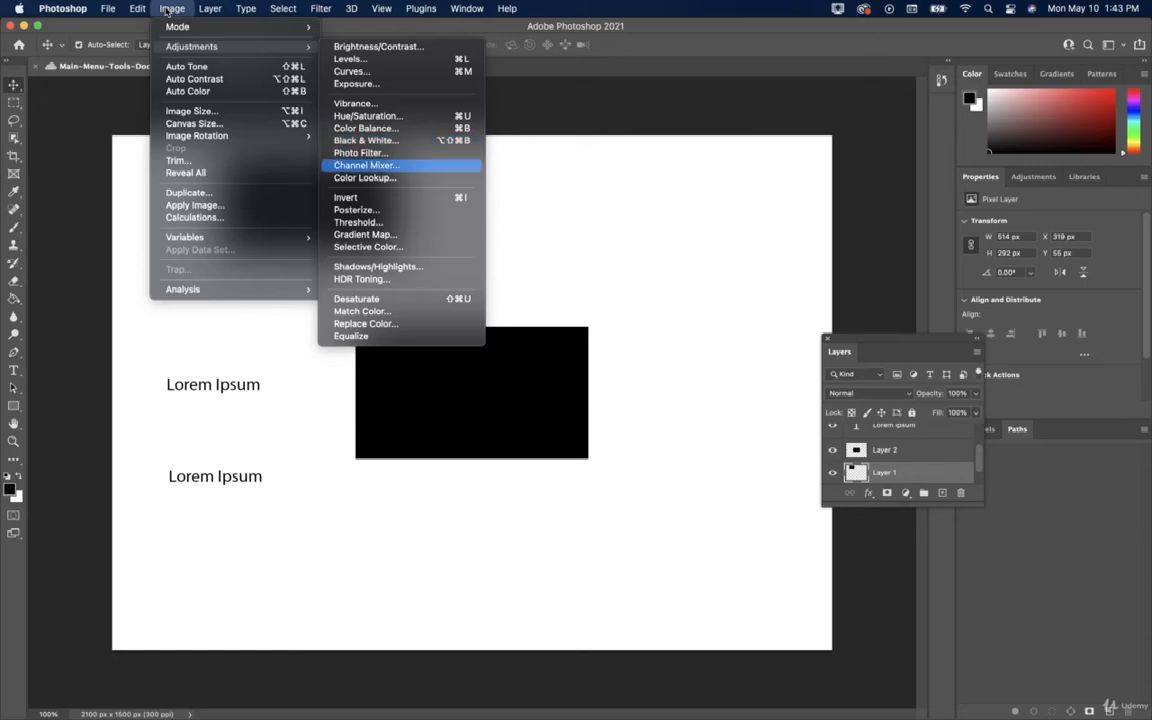
{"action": "key", "text": "Down"}
{"action": "key", "text": "Down"}
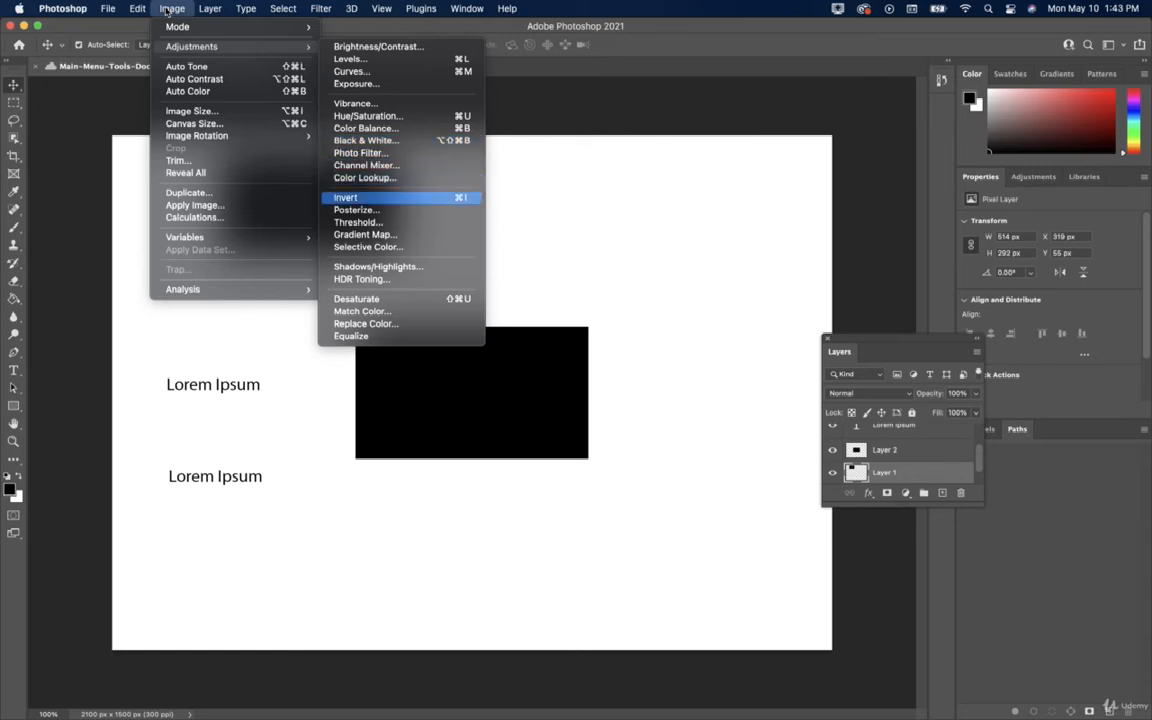
{"action": "key", "text": "Down"}
{"action": "key", "text": "Down"}
{"action": "key", "text": "Down"}
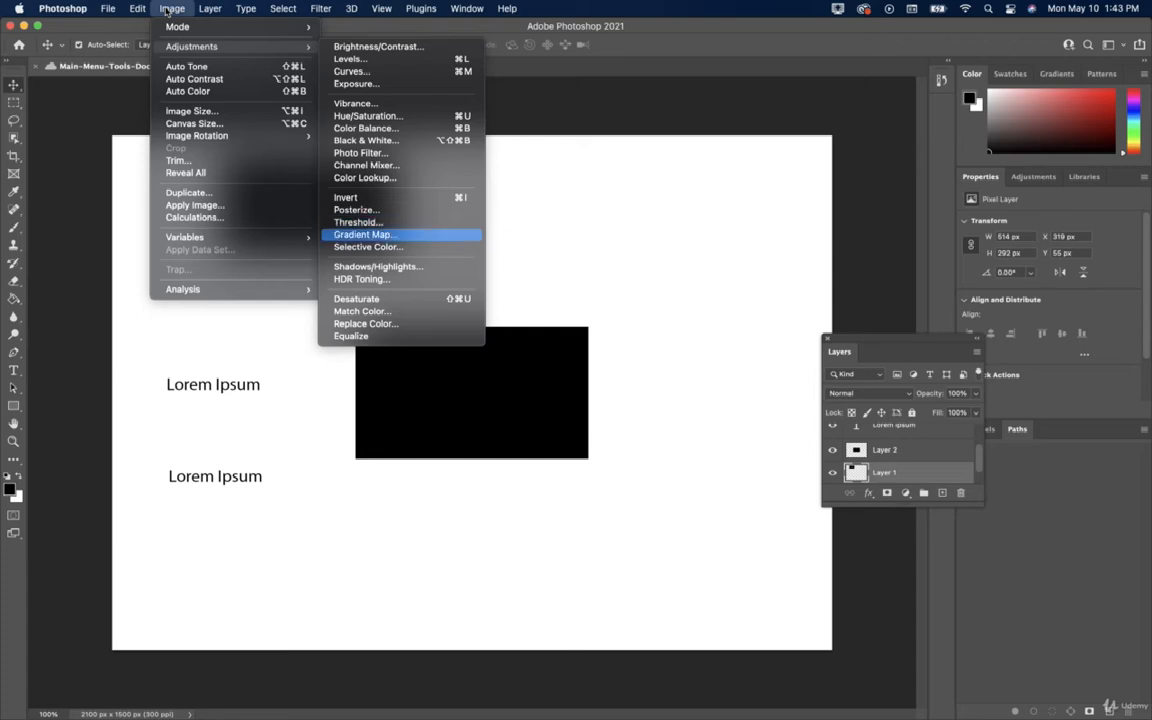
{"action": "key", "text": "Down"}
{"action": "key", "text": "Down"}
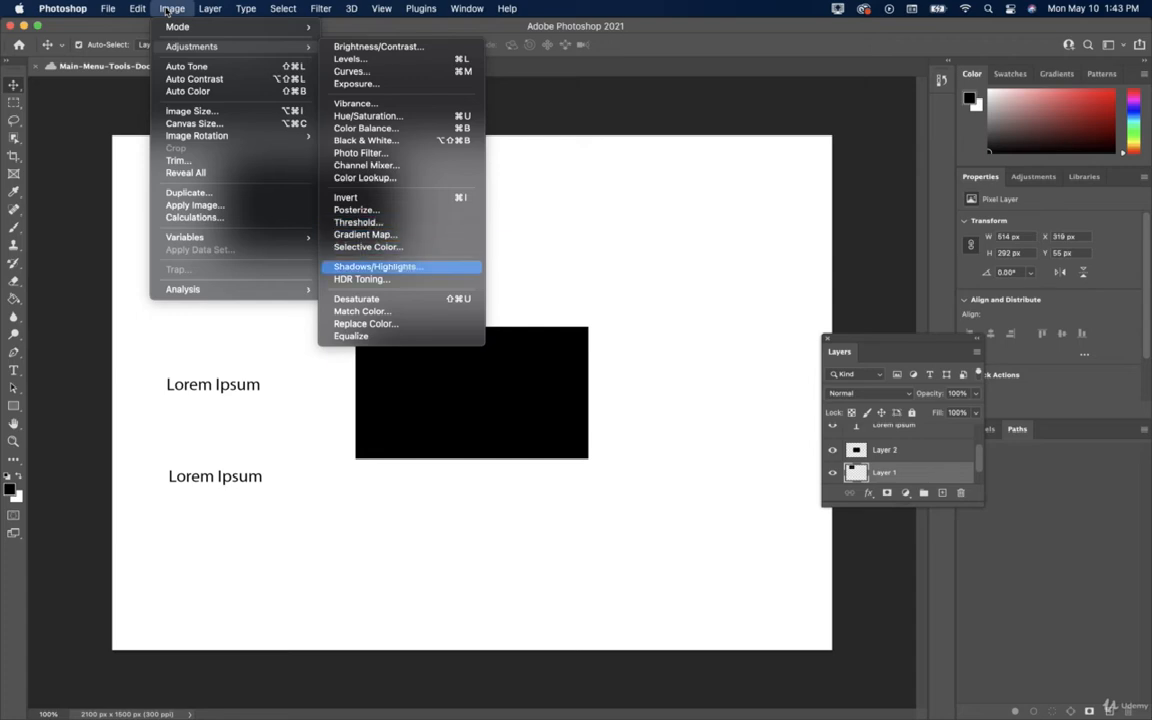
{"action": "key", "text": "Down"}
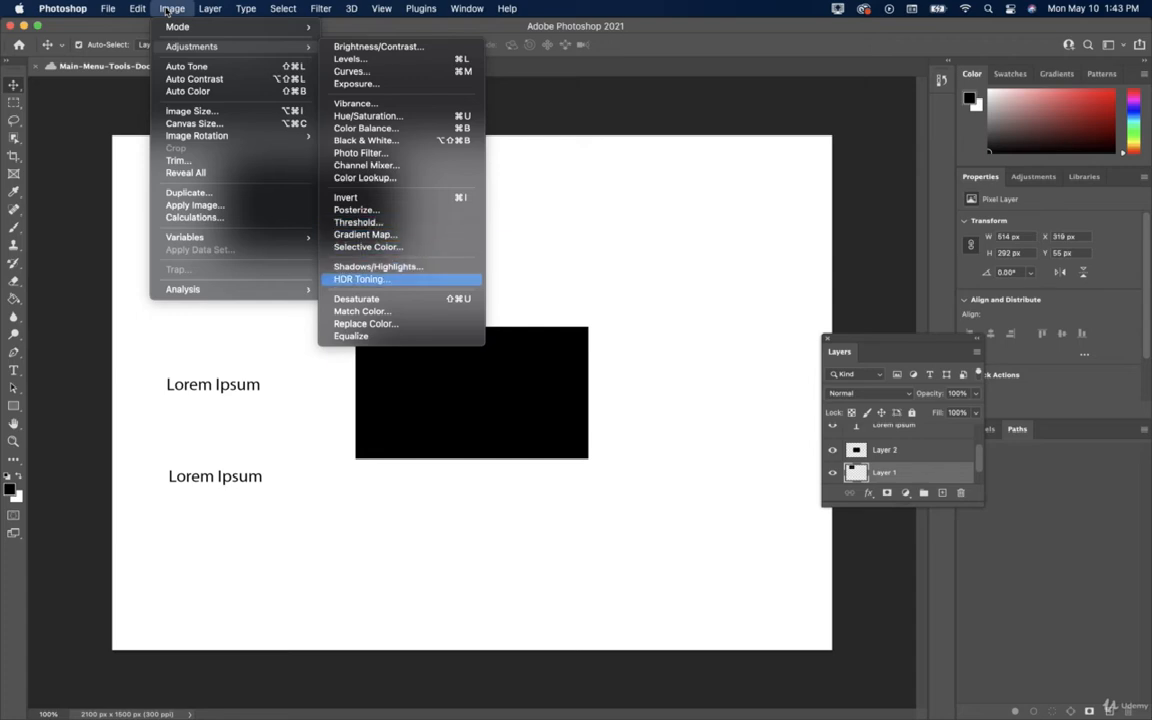
{"action": "key", "text": "Down"}
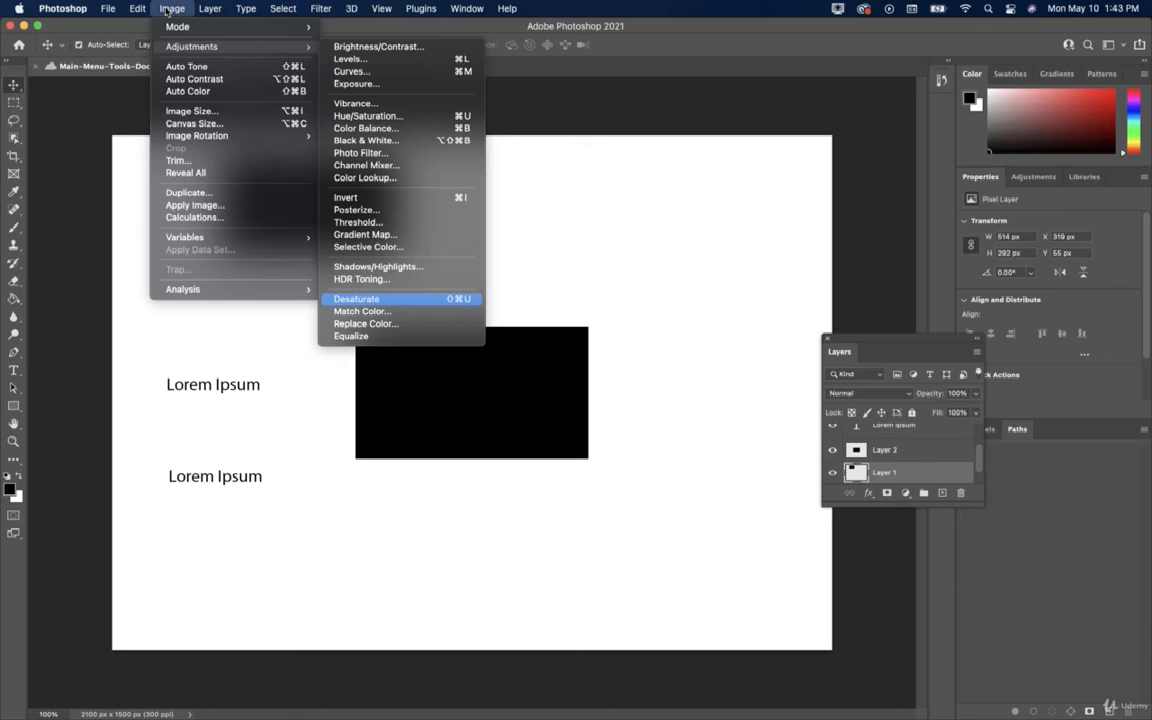
{"action": "key", "text": "Down"}
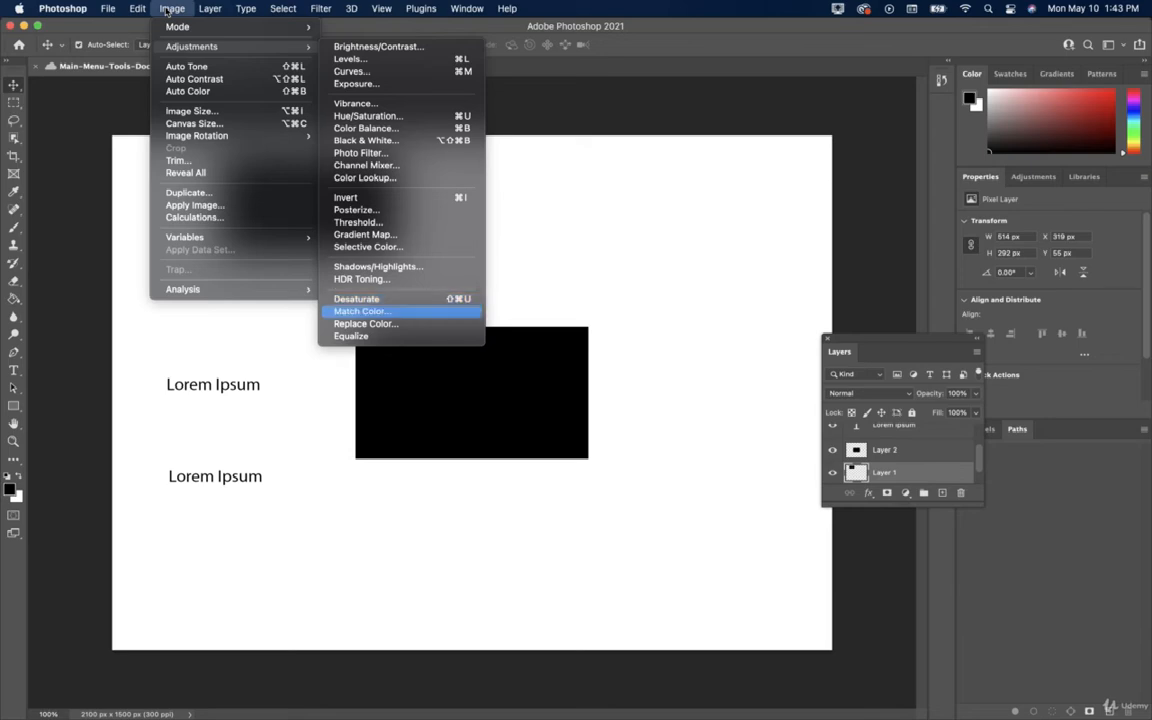
{"action": "key", "text": "Down"}
{"action": "key", "text": "Down"}
Open the Hue/Saturation dialog for Layer 1.
{"action": "key", "text": "Left"}
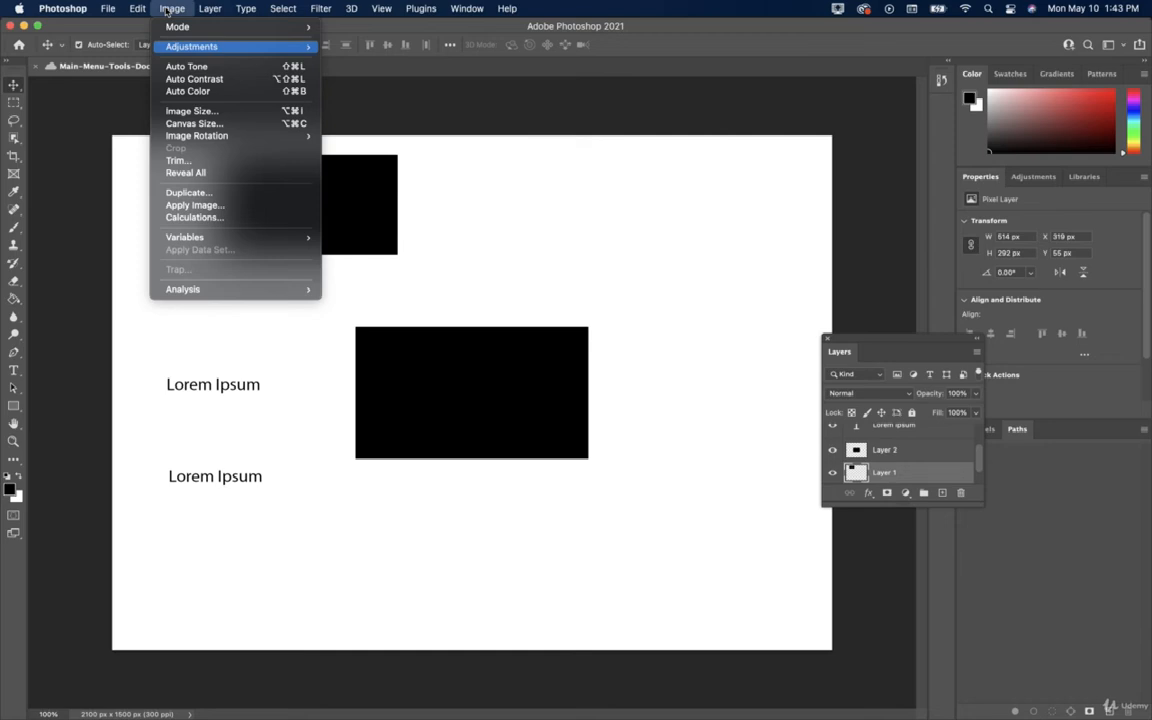
{"action": "mouse_move", "coordinate": [306, 48]}
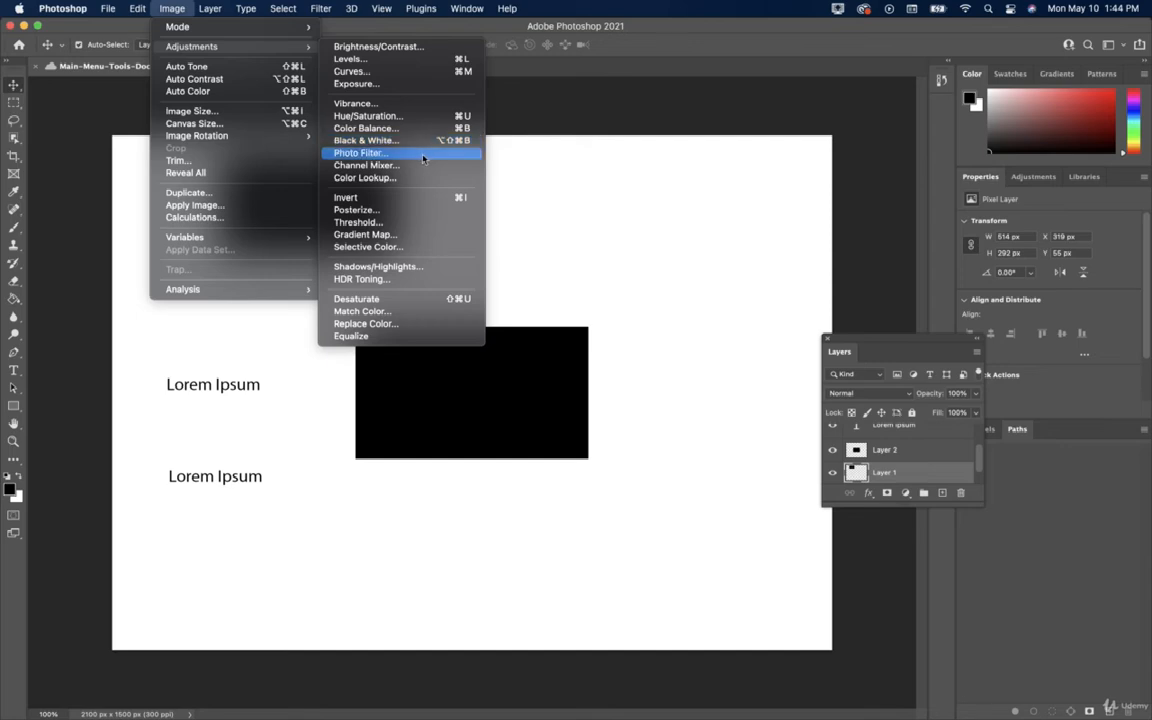
{"action": "left_click", "coordinate": [388, 117]}
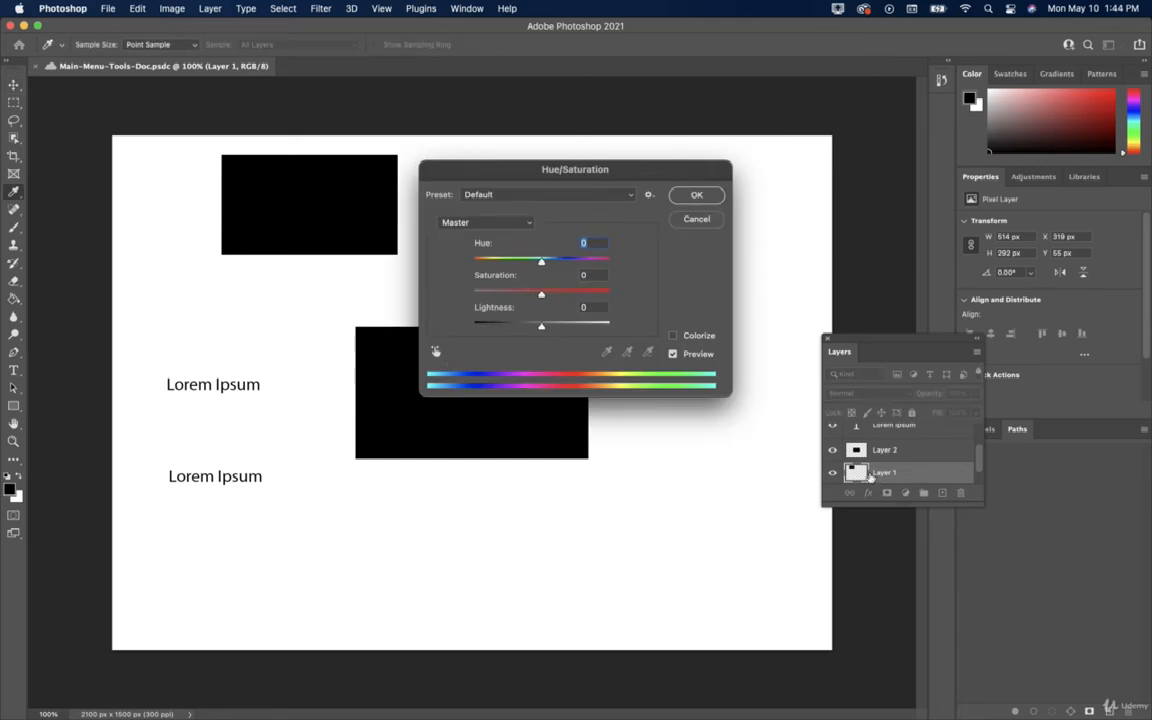
Enable Colorize and set Hue 266, Saturation +96, Lightness +59 on Layer 1's rectangle.
{"action": "left_click_drag", "start_coordinate": [545, 296], "coordinate": [607, 296]}
{"action": "left_click_drag", "start_coordinate": [542, 263], "coordinate": [465, 262]}
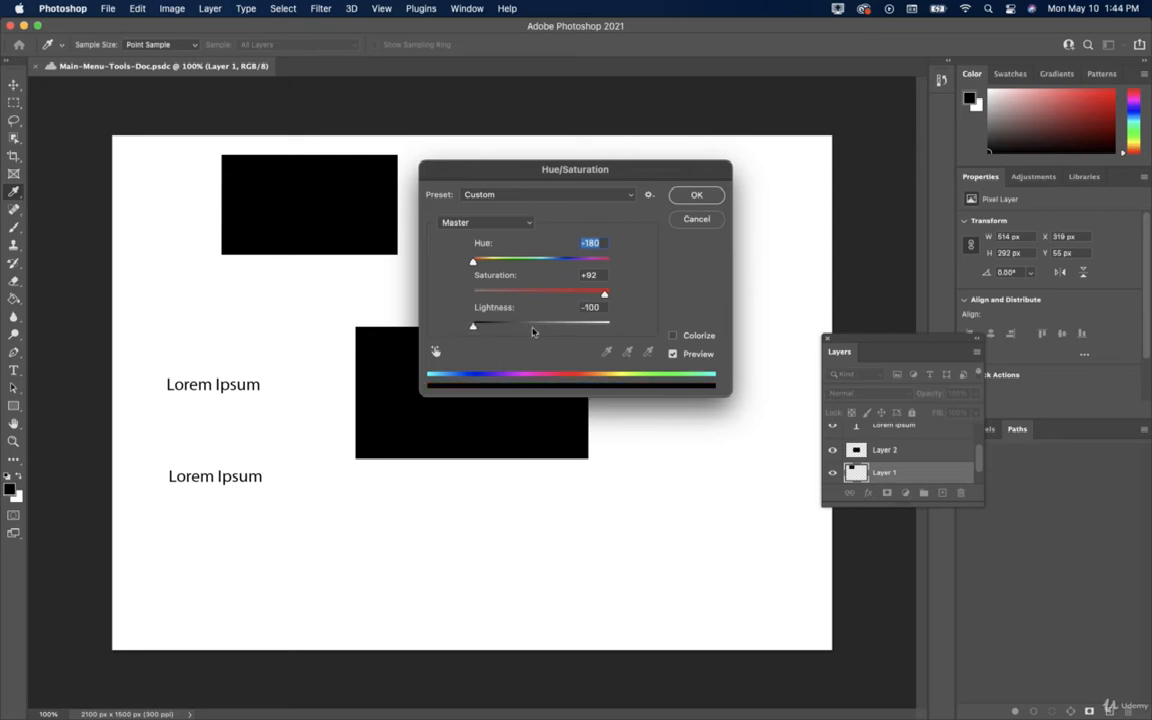
{"action": "left_click_drag", "start_coordinate": [541, 326], "coordinate": [604, 296]}
{"action": "left_click", "coordinate": [674, 337]}
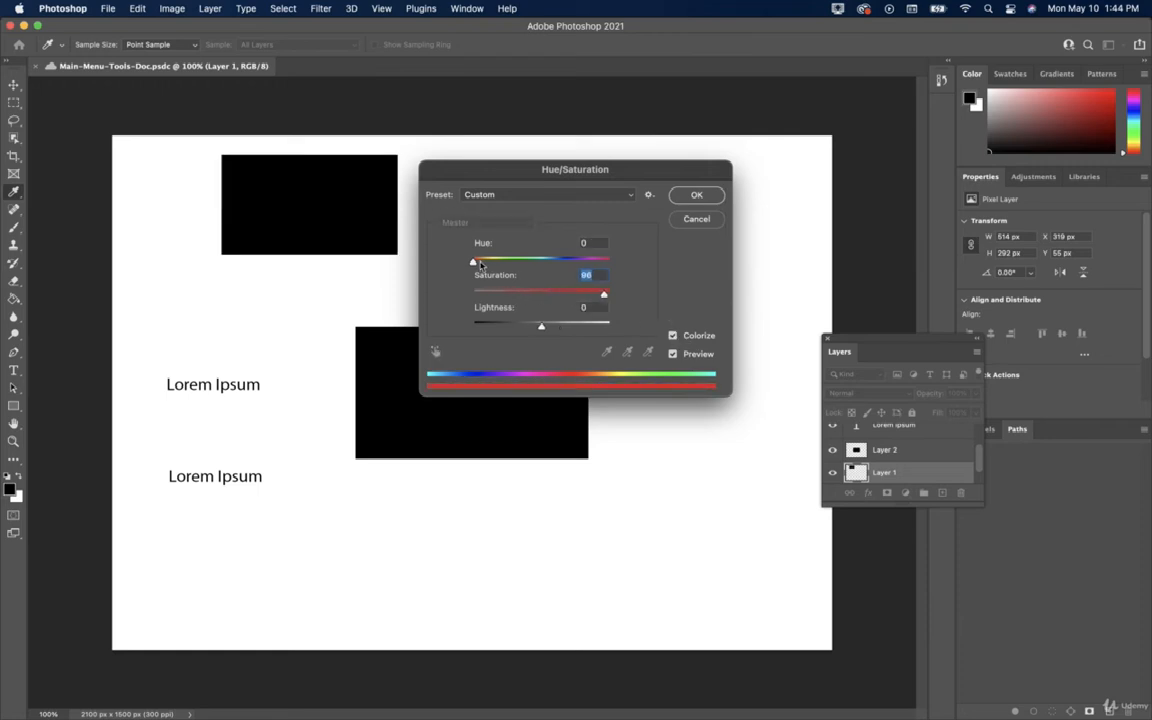
{"action": "left_click_drag", "start_coordinate": [480, 264], "coordinate": [574, 262]}
{"action": "left_click_drag", "start_coordinate": [541, 327], "coordinate": [583, 328]}
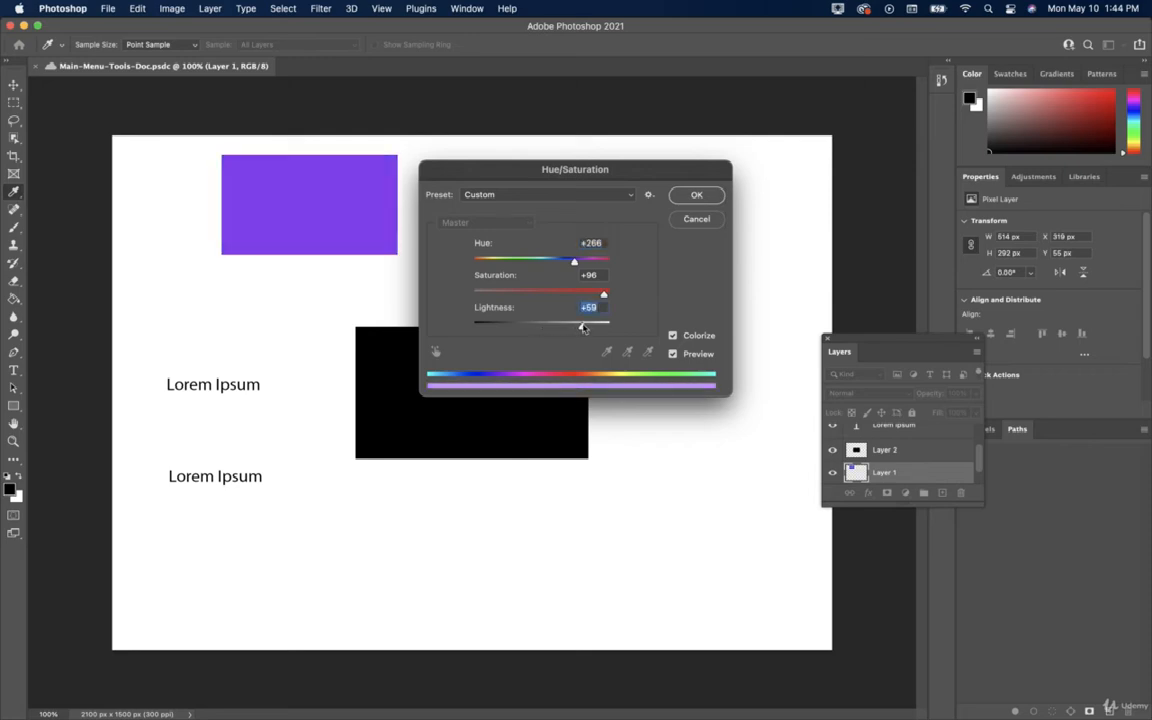
{"action": "mouse_move", "coordinate": [574, 262]}
{"action": "left_mouse_down"}
{"action": "mouse_move", "coordinate": [557, 262]}
{"action": "mouse_move", "coordinate": [574, 262]}
{"action": "left_mouse_up"}
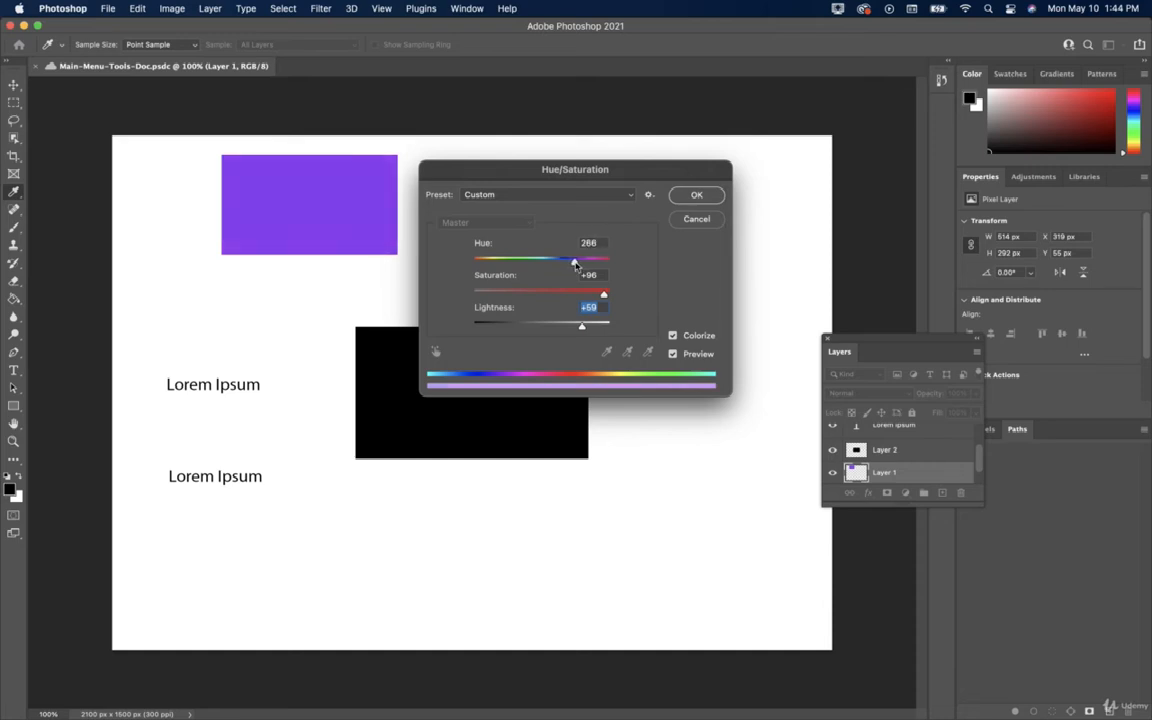
{"action": "left_click", "coordinate": [703, 196]}
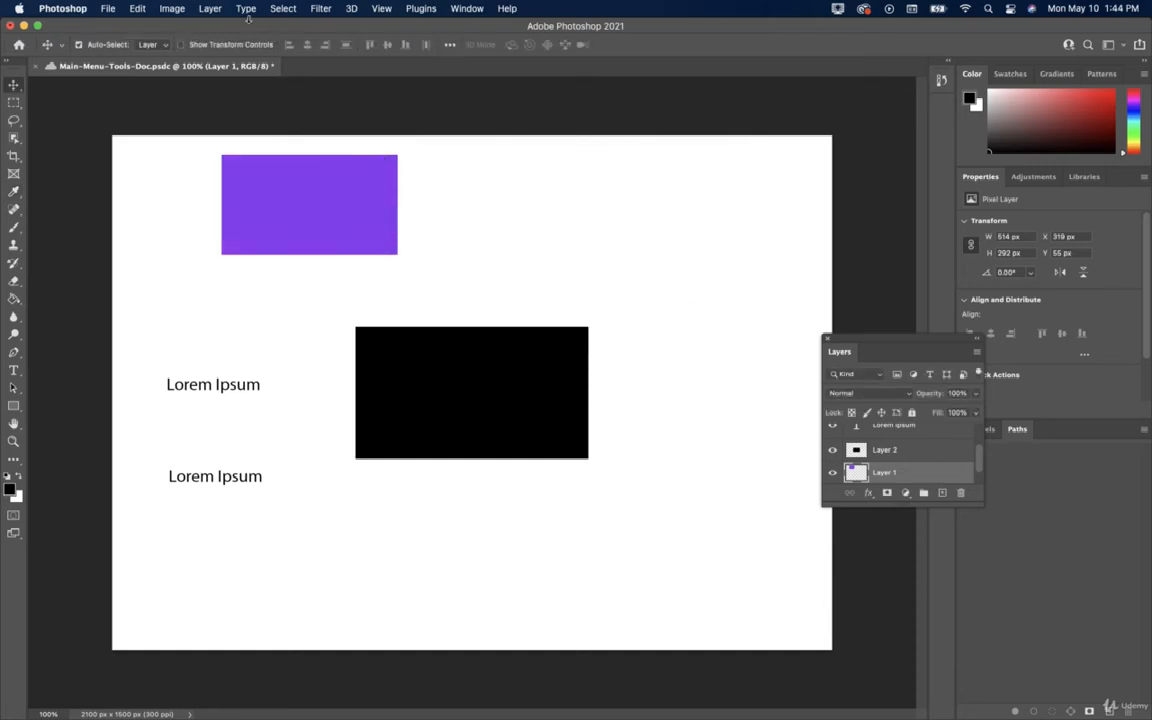
Reopen Hue/Saturation on Layer 1 and close it without changes.
{"action": "left_click", "coordinate": [163, 9]}
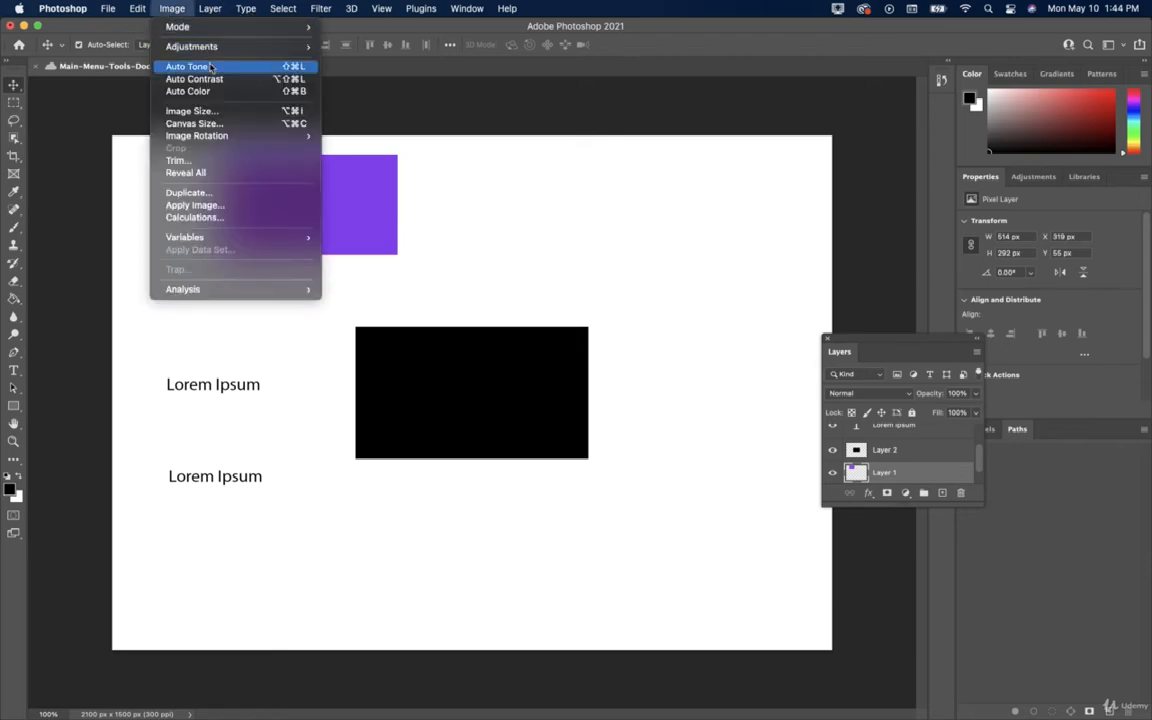
{"action": "mouse_move", "coordinate": [229, 46]}
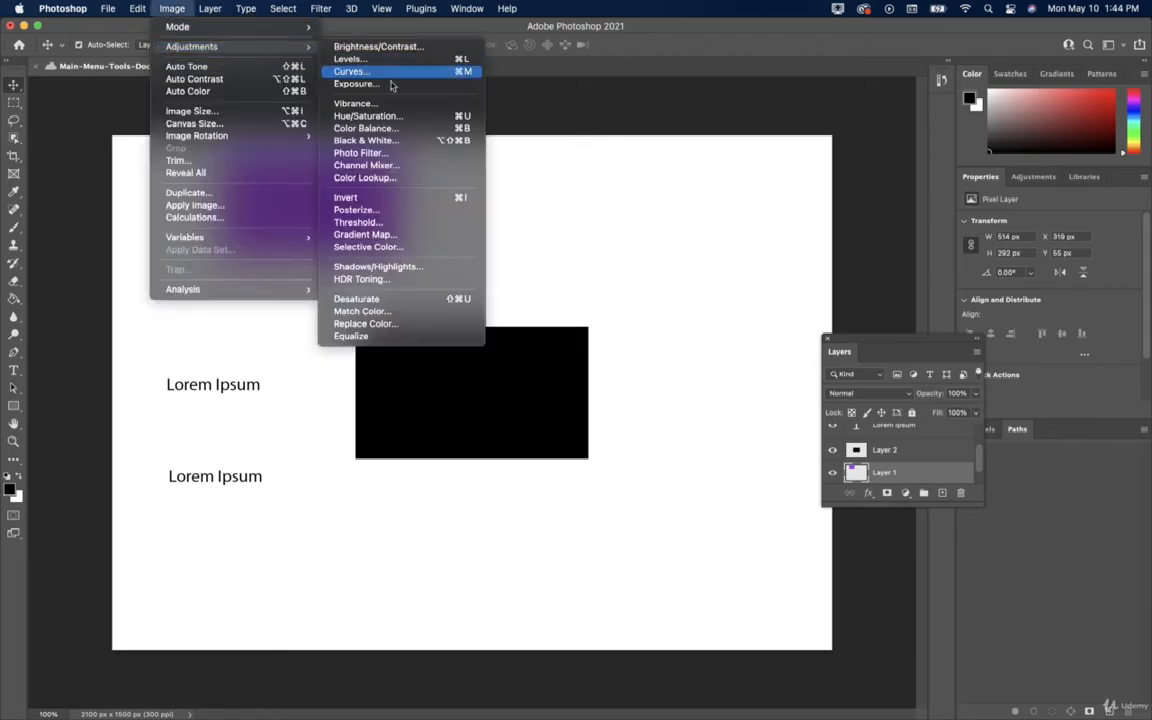
{"action": "left_click", "coordinate": [388, 117]}
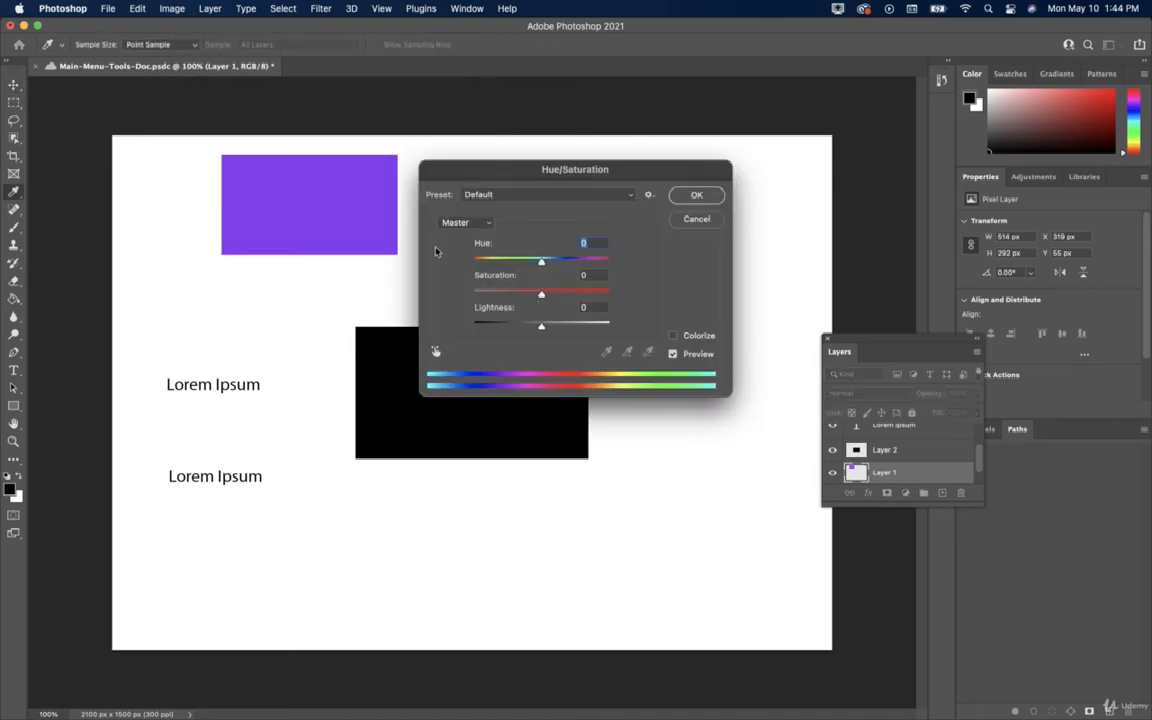
{"action": "left_click", "coordinate": [693, 196]}
Apply Auto Contrast and then Auto Color to Layer 1, turning the rectangle bright blue.
{"action": "left_click", "coordinate": [172, 8]}
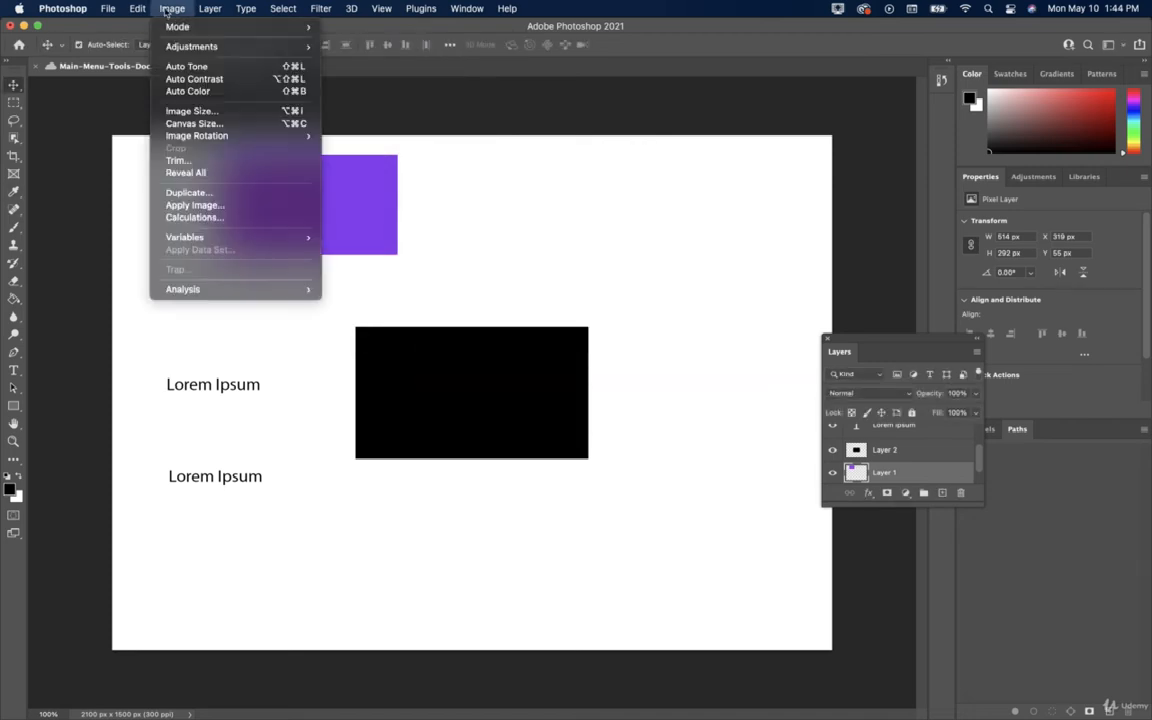
{"action": "mouse_move", "coordinate": [258, 50]}
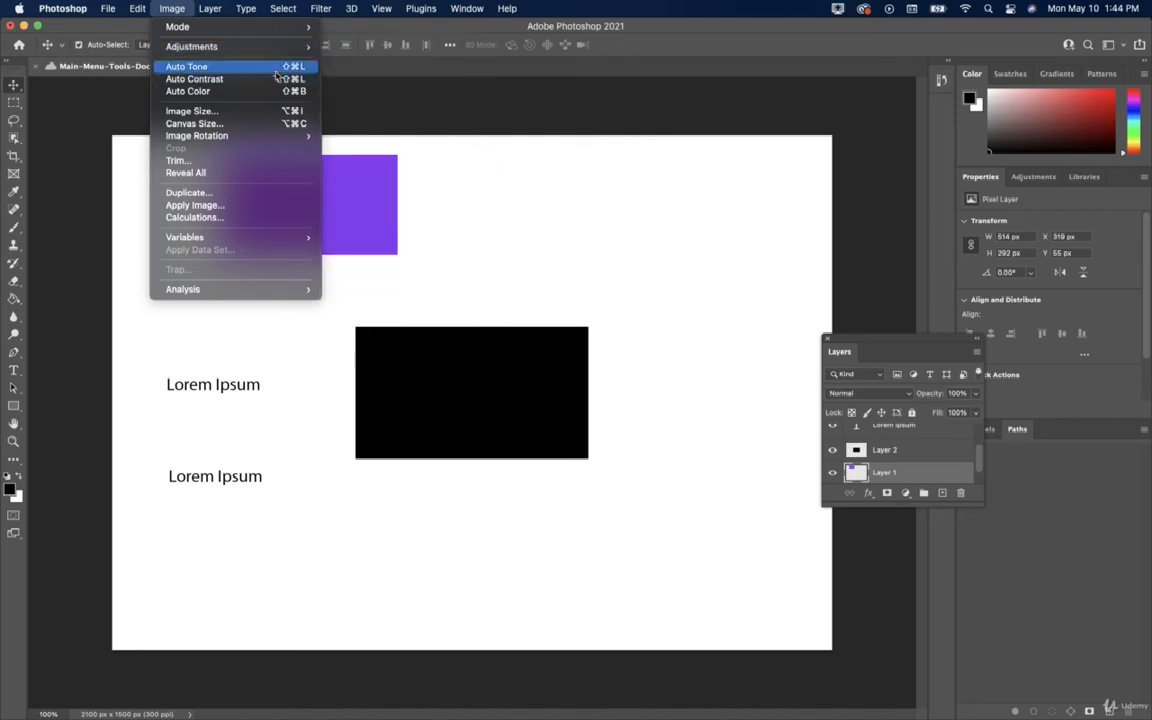
{"action": "left_click", "coordinate": [172, 9]}
{"action": "left_click", "coordinate": [172, 9]}
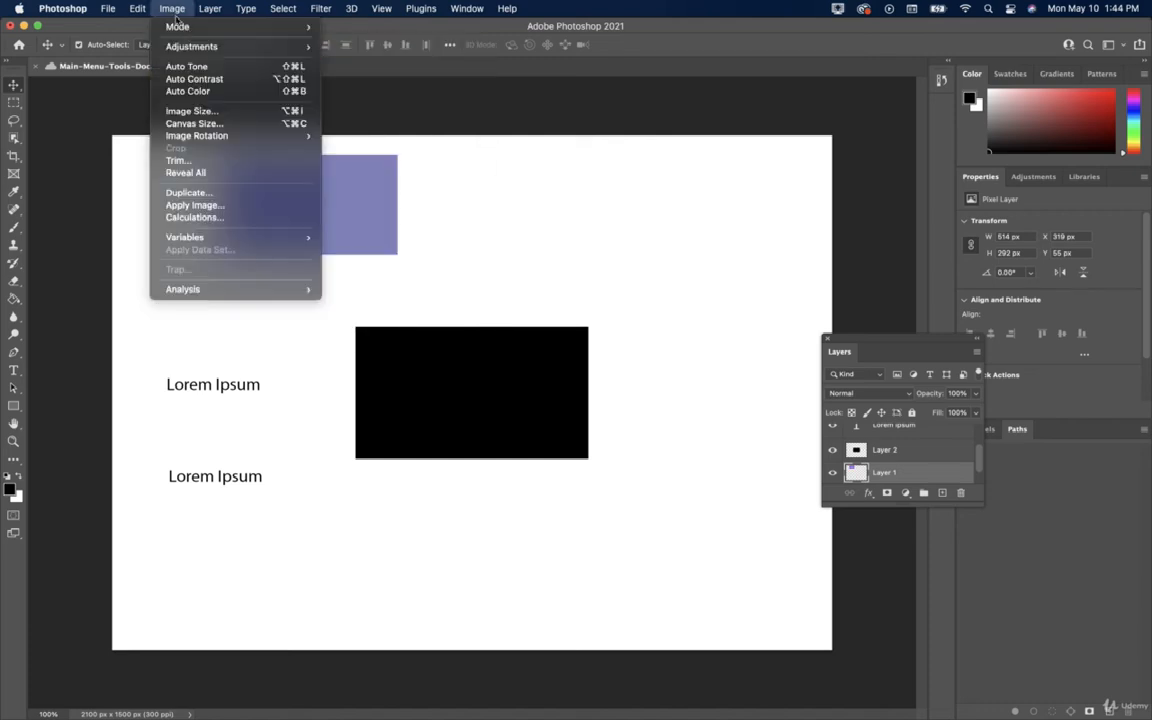
{"action": "left_click", "coordinate": [193, 78]}
{"action": "left_click", "coordinate": [168, 10]}
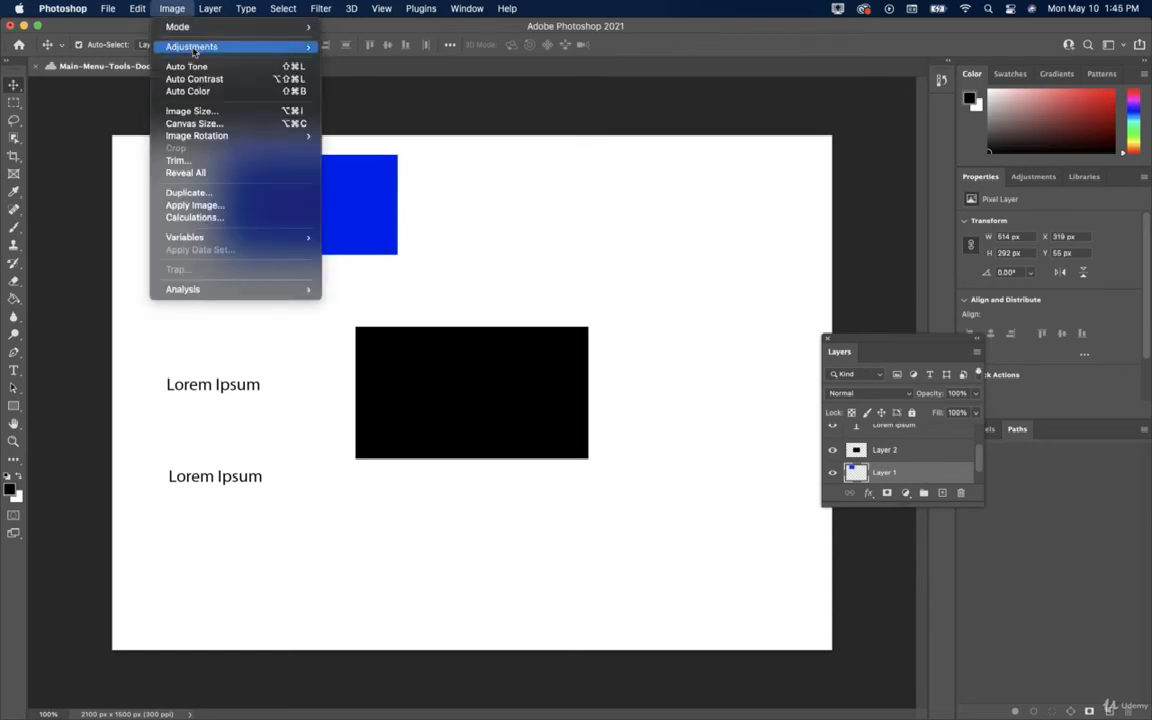
{"action": "left_click", "coordinate": [197, 91]}
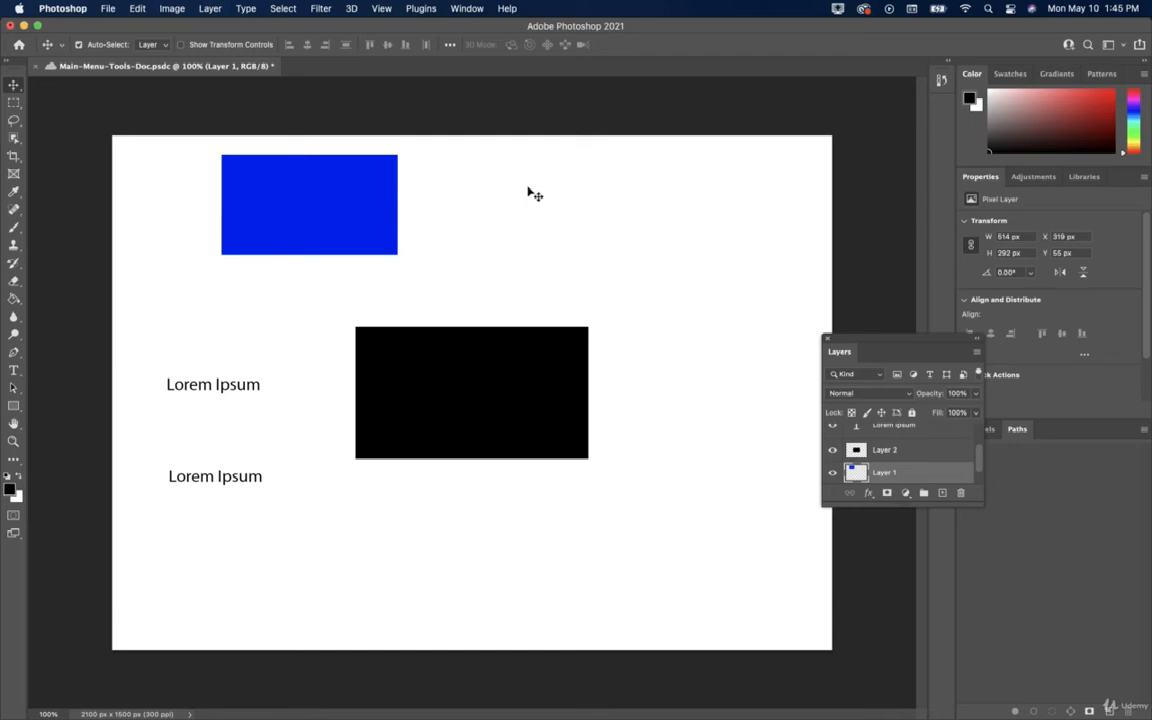
Save the document and check Image Size, closing it without changes.
{"action": "key", "text": "super+s"}
{"action": "left_click", "coordinate": [172, 8]}
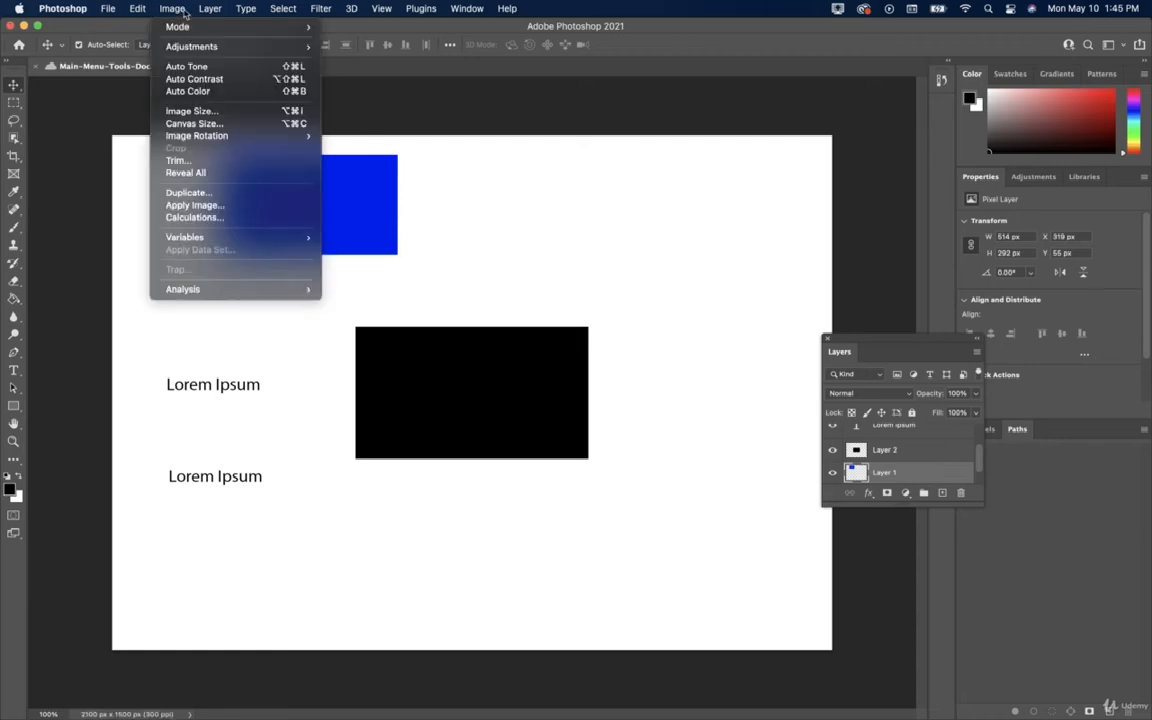
{"action": "left_click", "coordinate": [190, 111]}
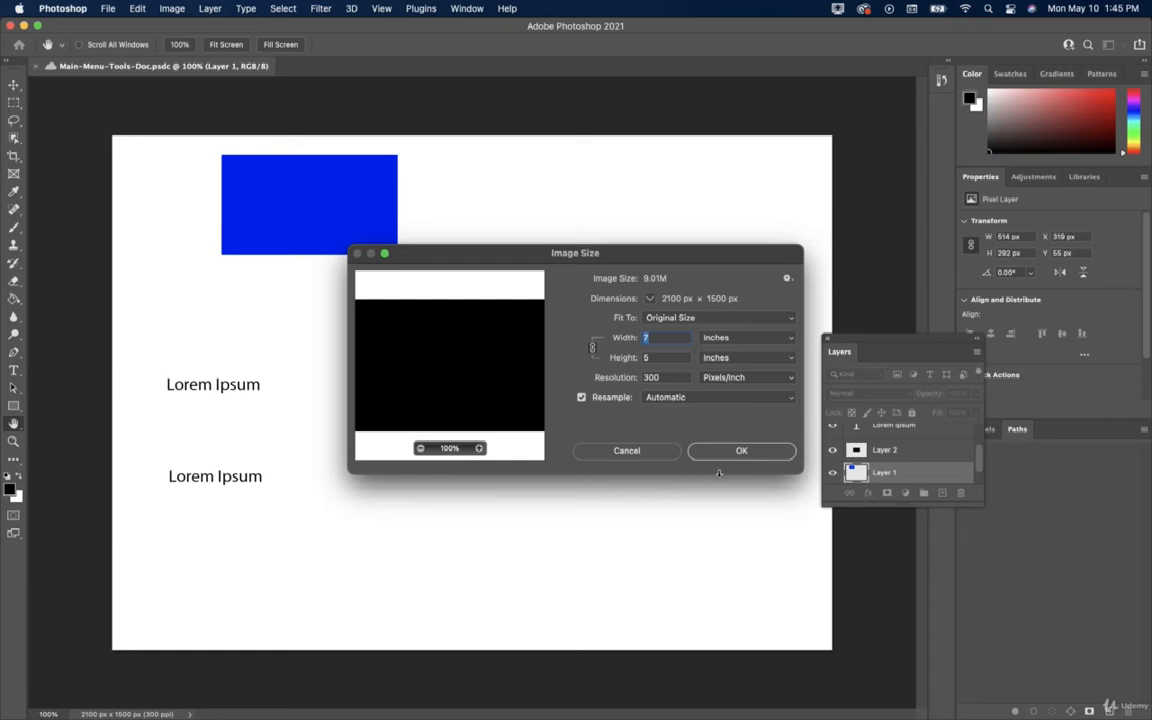
{"action": "left_click", "coordinate": [622, 450]}
Check the 2100 × 1500 px Canvas Size and cancel it unchanged.
{"action": "left_click", "coordinate": [172, 8]}
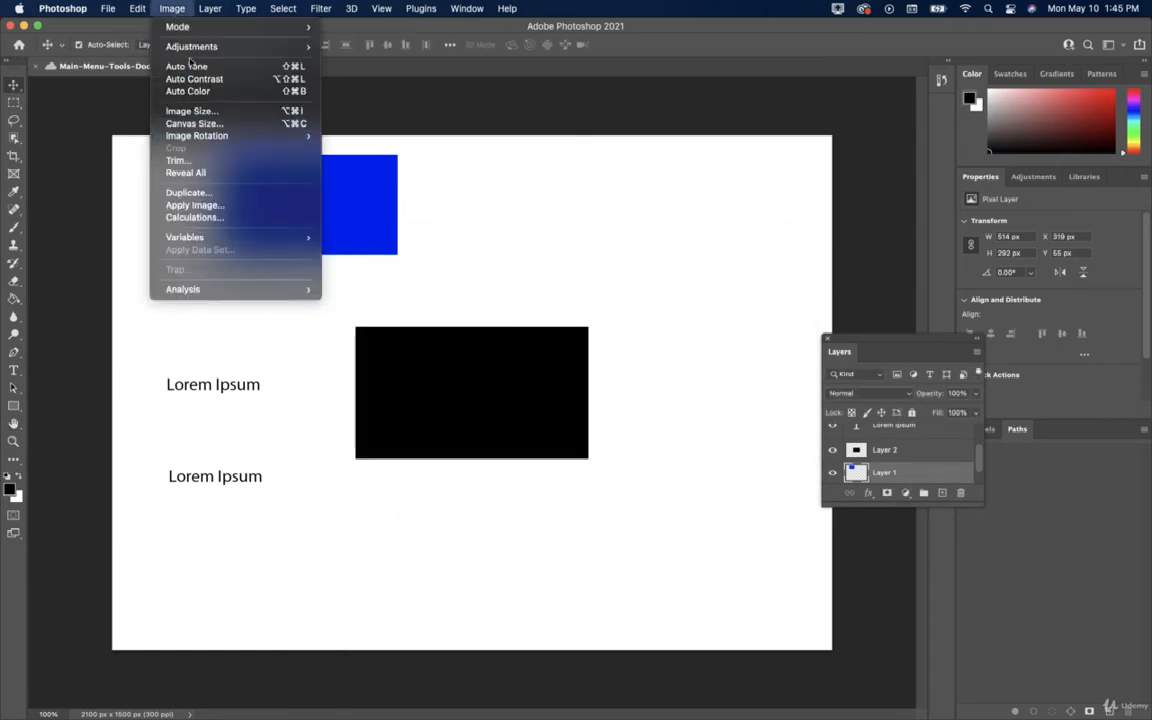
{"action": "left_click", "coordinate": [192, 123]}
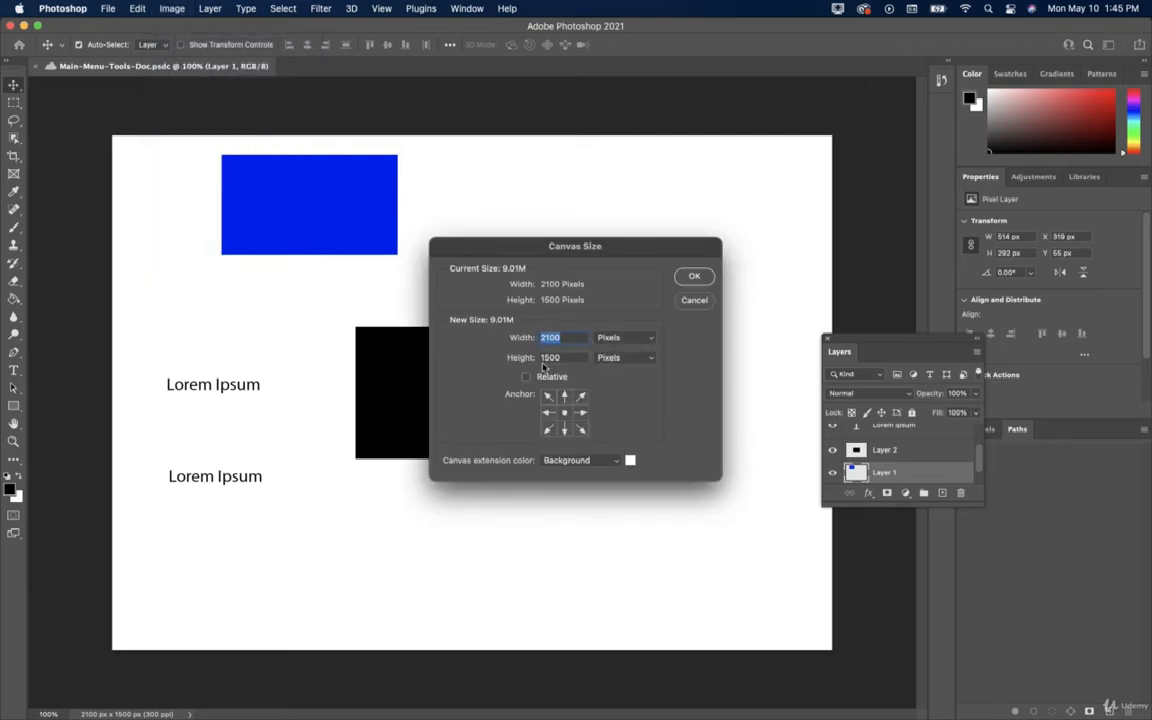
{"action": "key", "text": "Escape"}
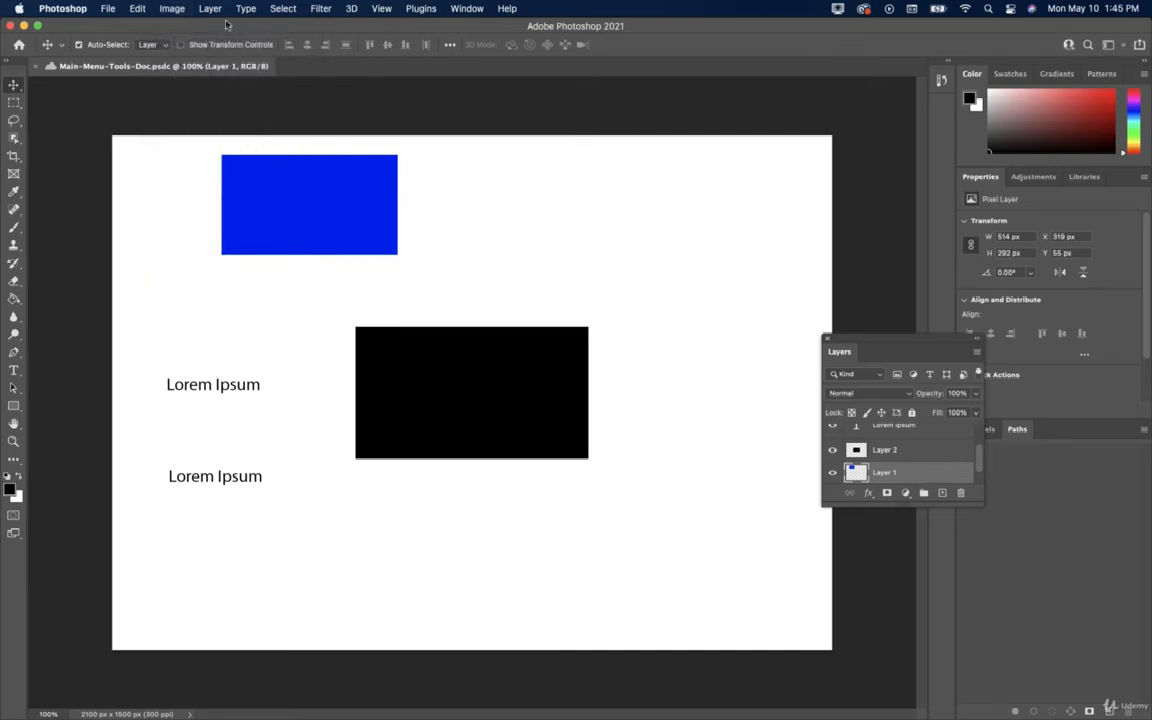
{"action": "left_click", "coordinate": [166, 8]}
{"action": "mouse_move", "coordinate": [211, 137]}
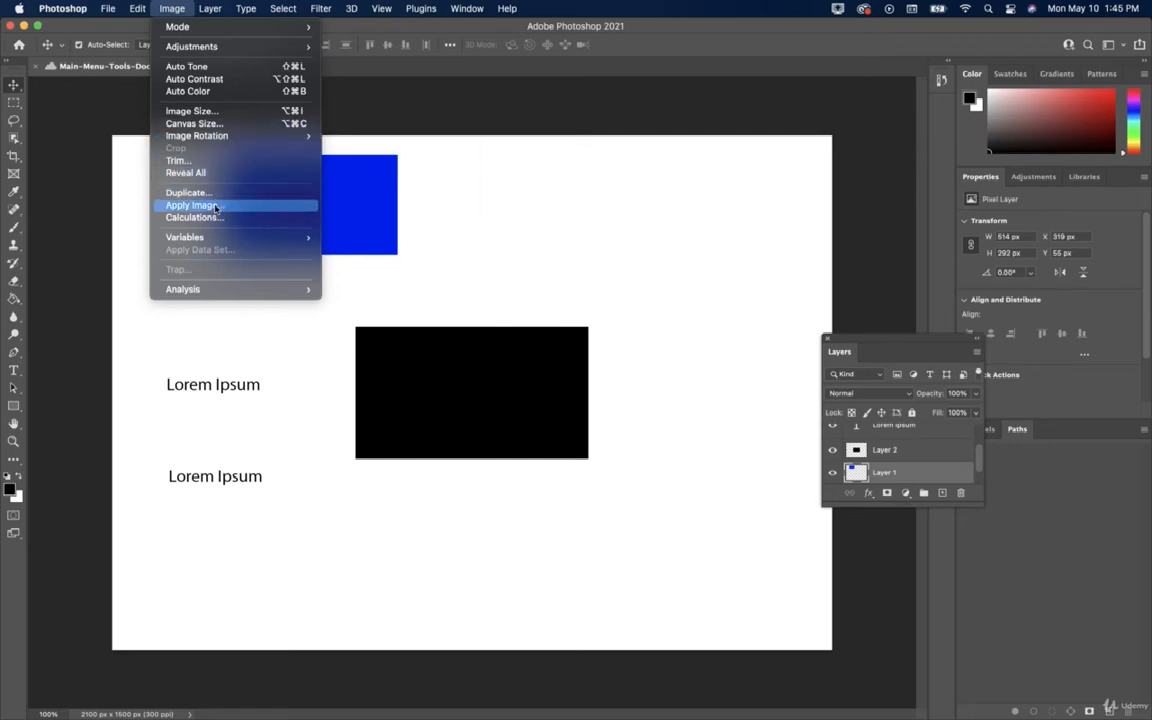
{"action": "mouse_move", "coordinate": [216, 243]}
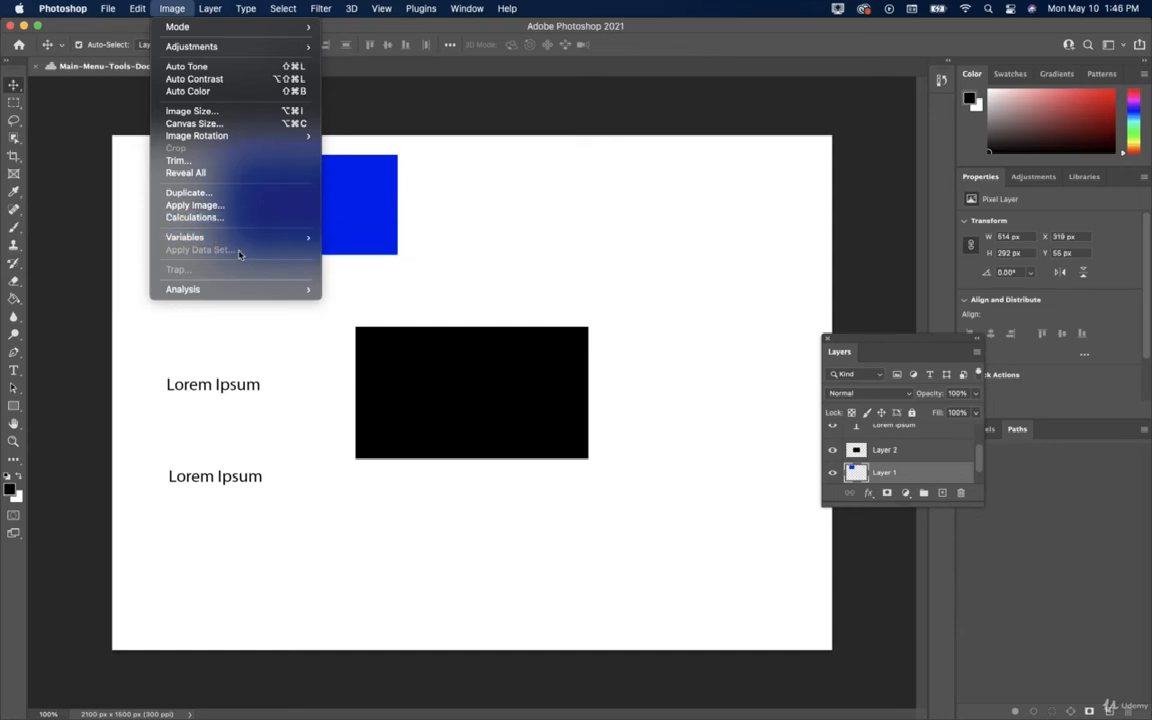
{"action": "mouse_move", "coordinate": [213, 289]}
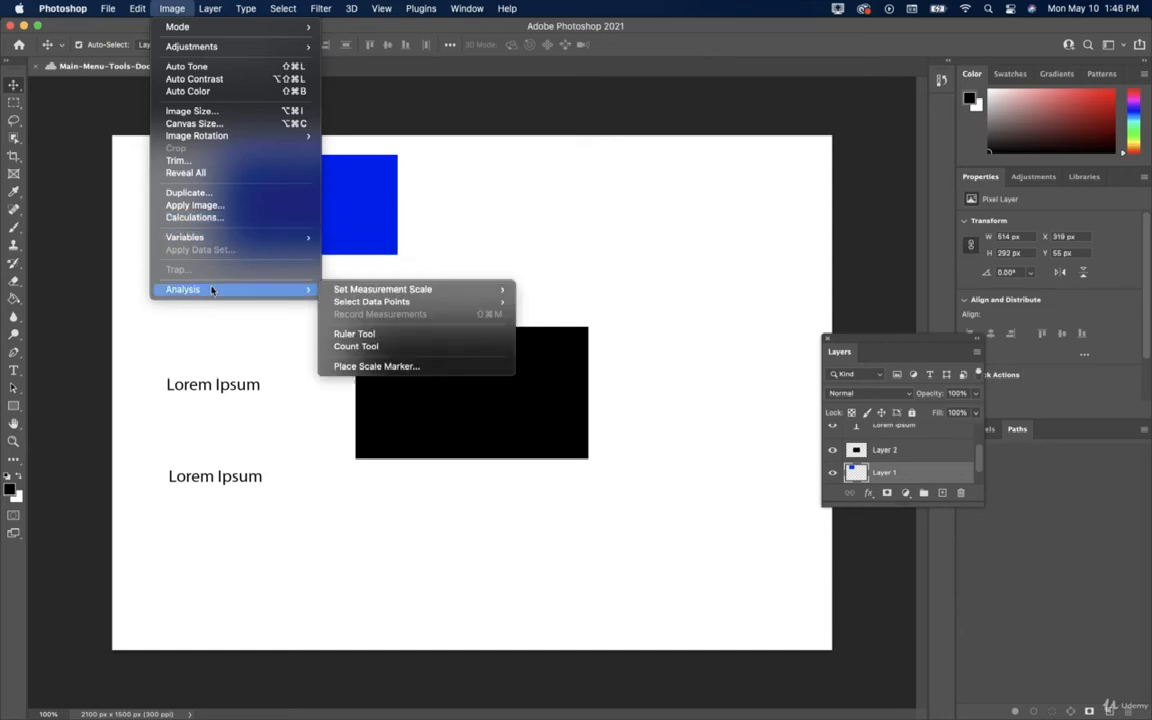
{"action": "mouse_move", "coordinate": [390, 292]}
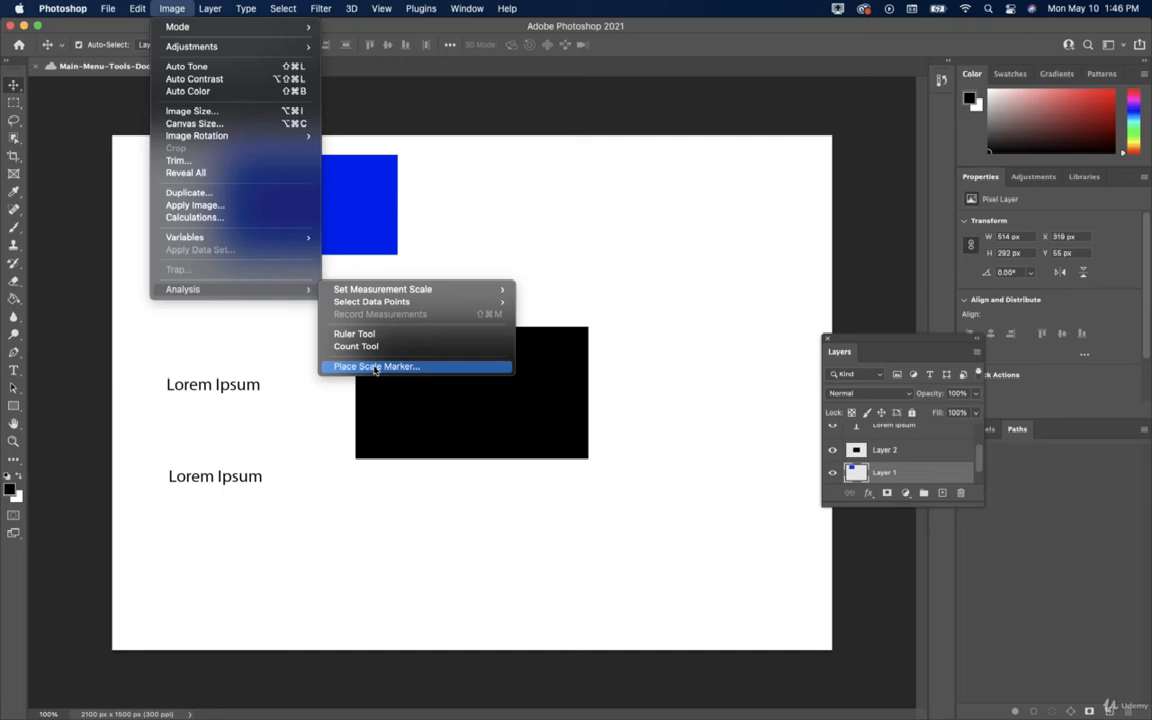
{"action": "left_click", "coordinate": [257, 316]}
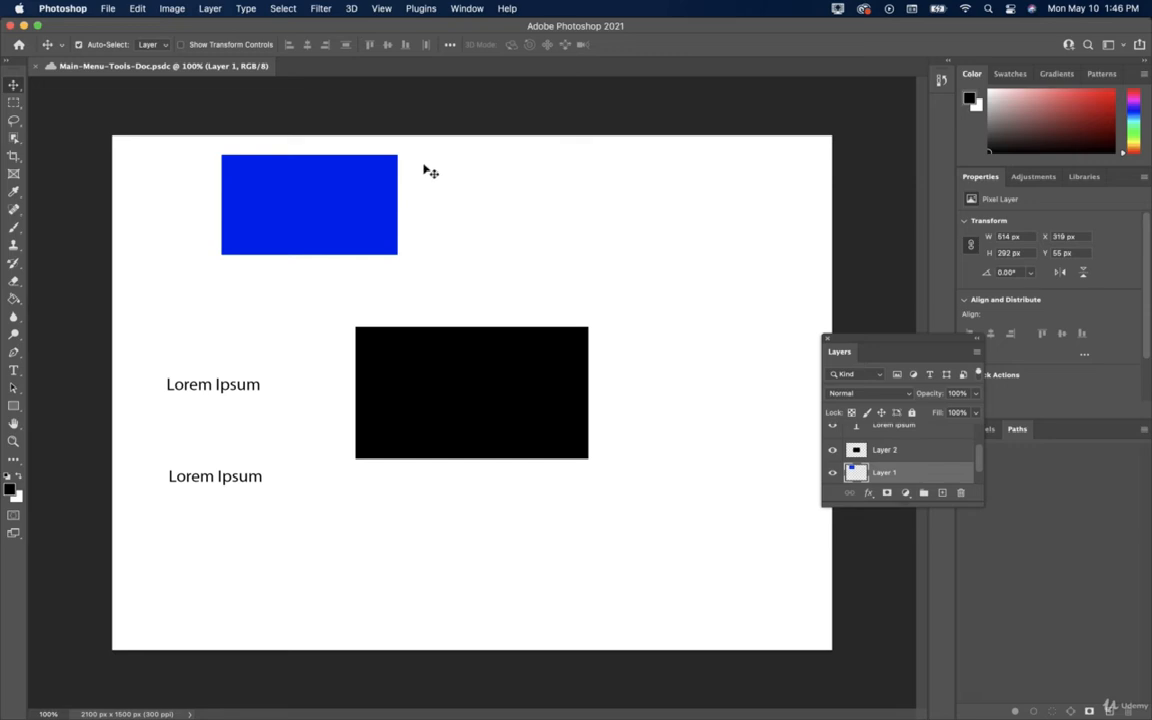
Move the floating Layers panel and stretch it taller so all five layers show.
{"action": "left_click", "coordinate": [215, 9]}
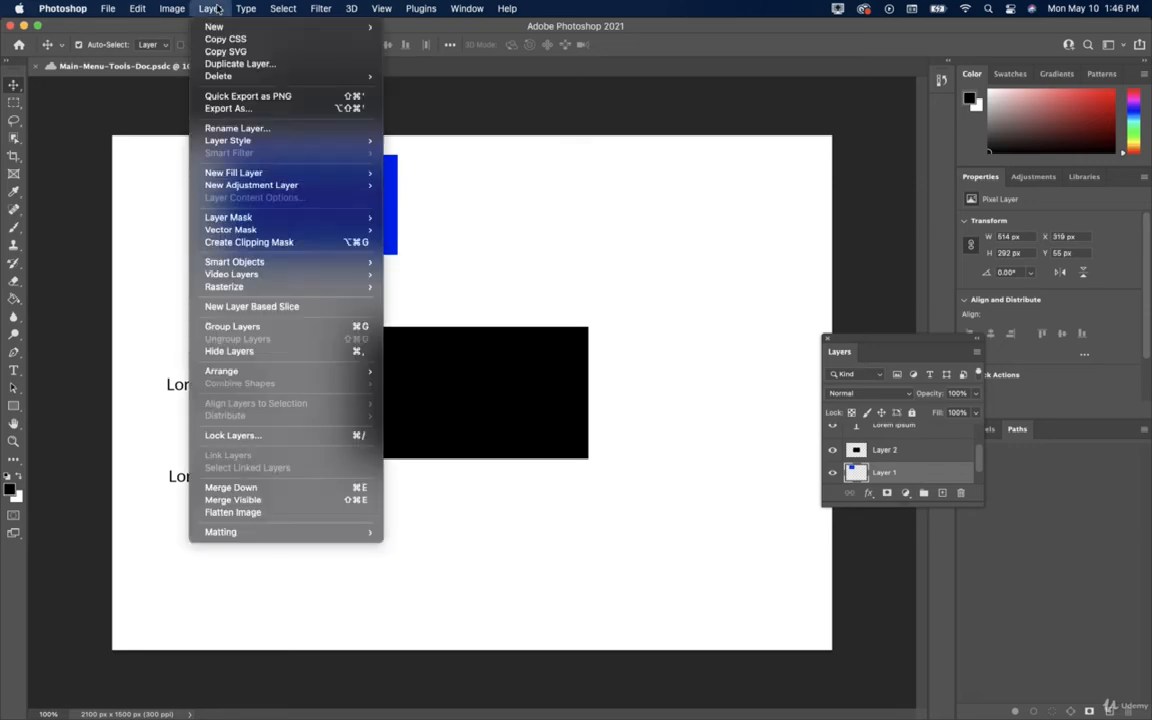
{"action": "left_click", "coordinate": [218, 9]}
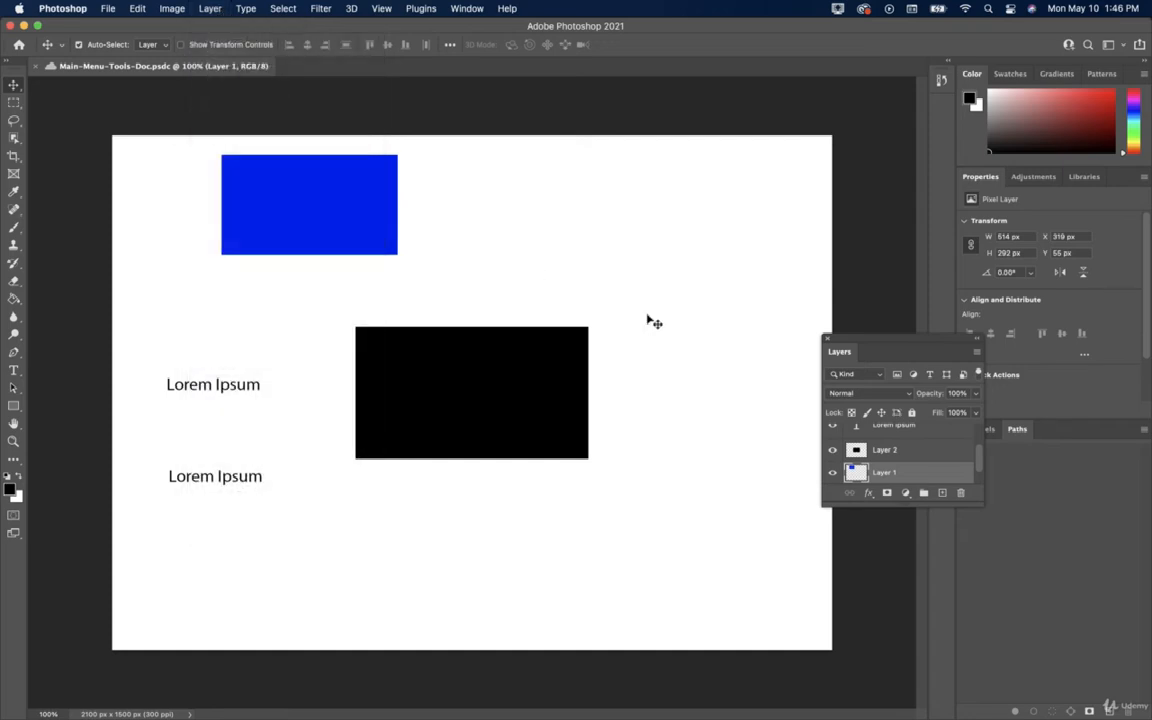
{"action": "left_click_drag", "start_coordinate": [910, 340], "coordinate": [760, 124]}
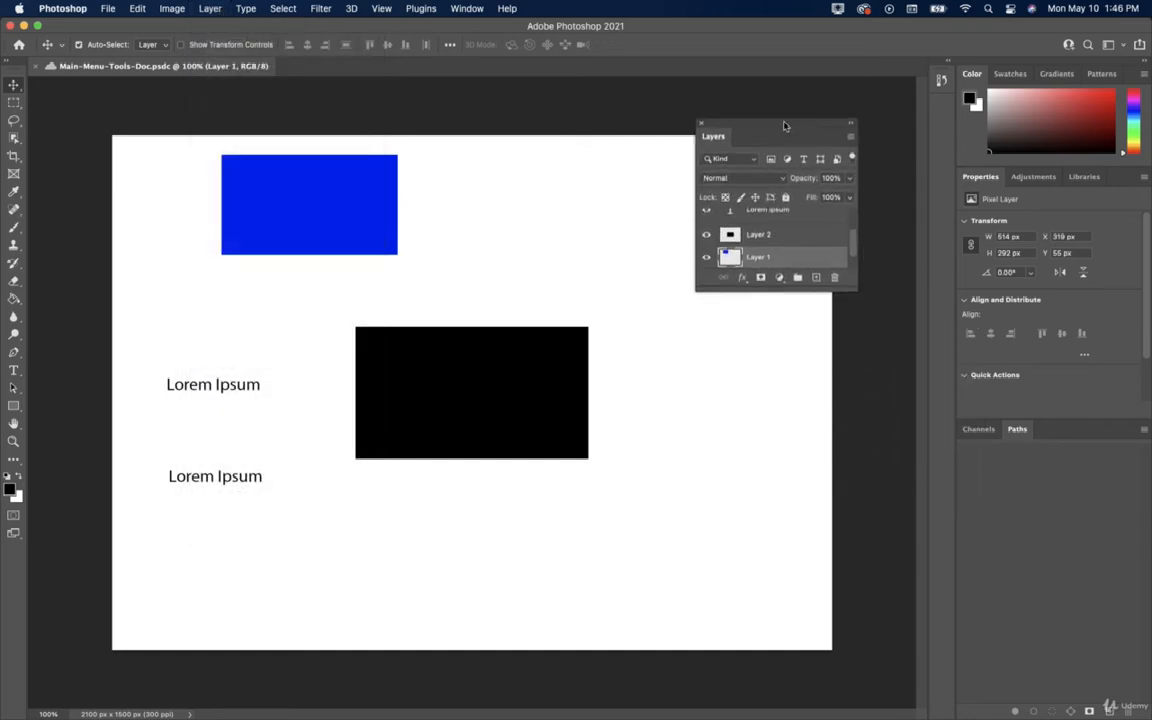
{"action": "left_click_drag", "start_coordinate": [827, 342], "coordinate": [832, 580]}
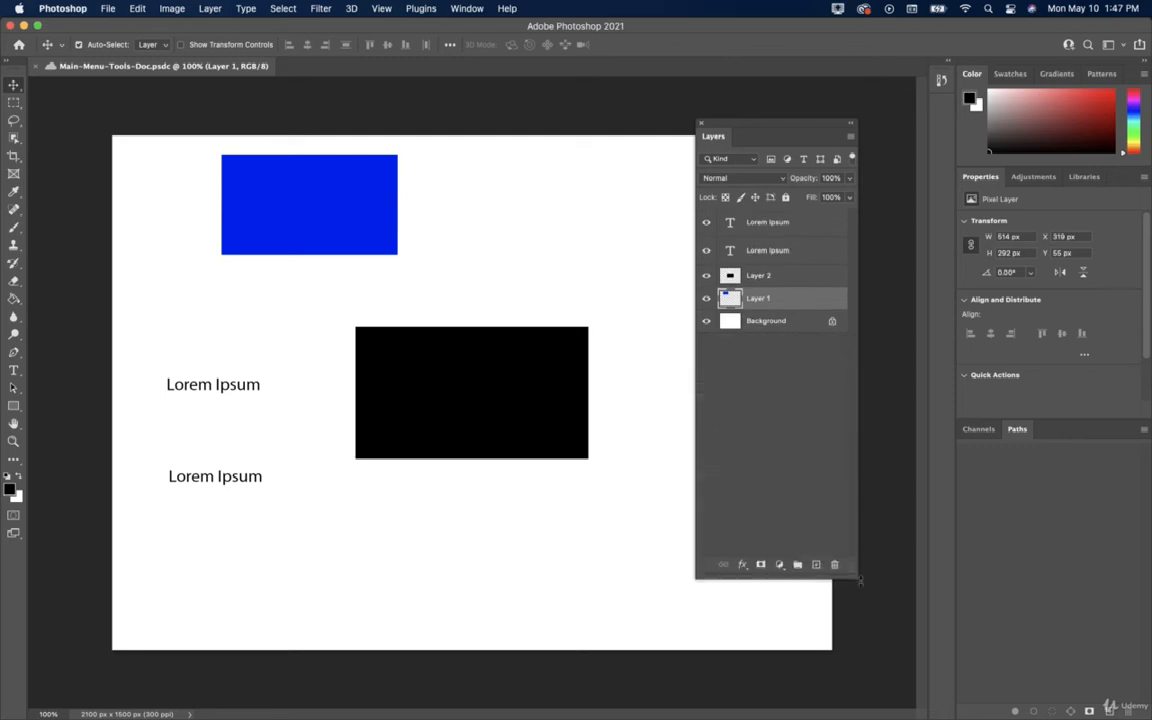
Open and close the Layers panel flyout and the Layer menu without choosing anything.
{"action": "left_click", "coordinate": [849, 146]}
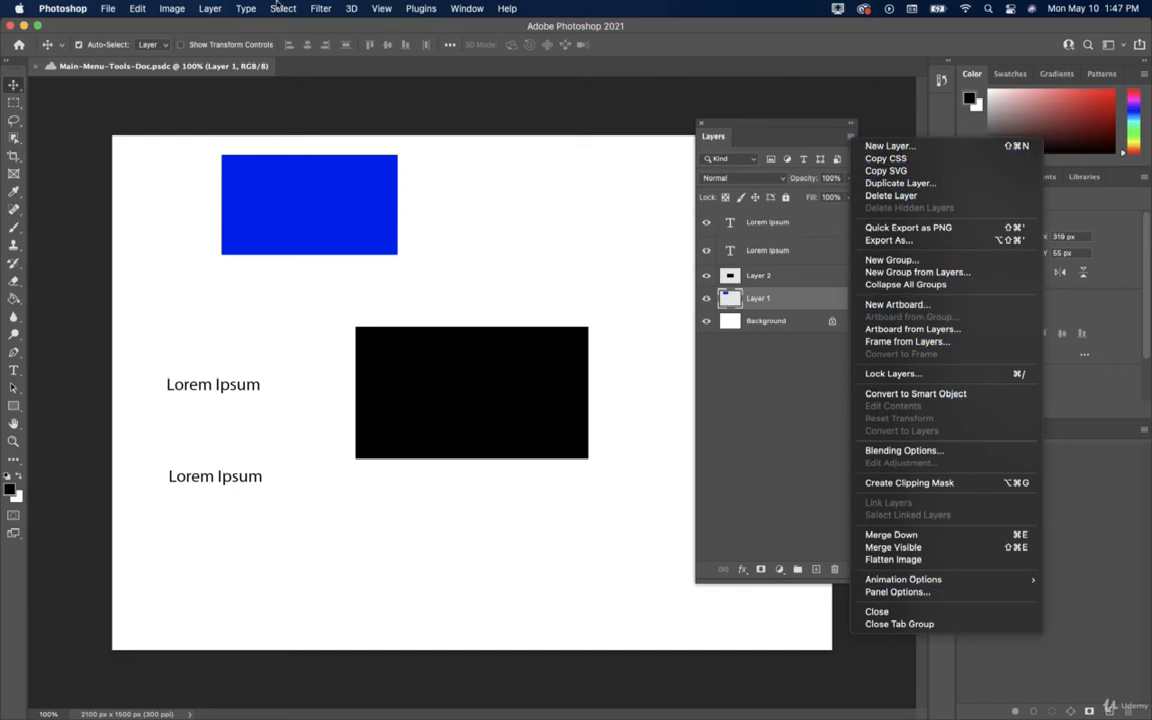
{"action": "left_click", "coordinate": [203, 8]}
{"action": "left_click", "coordinate": [210, 8]}
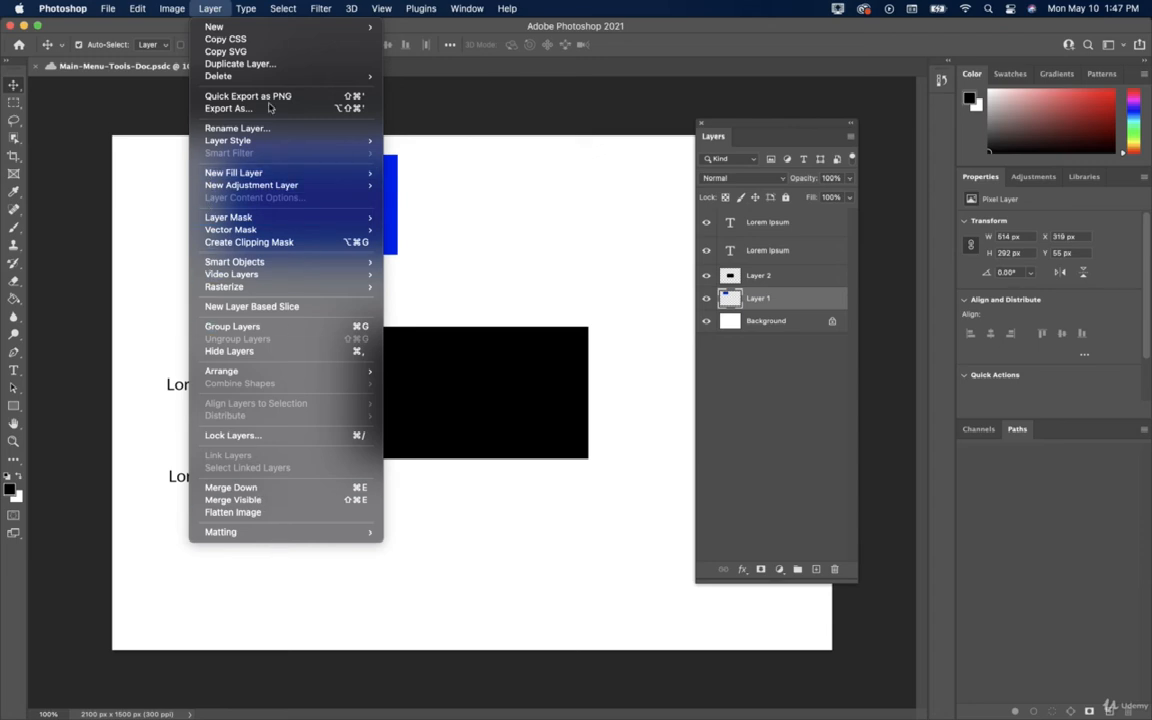
{"action": "mouse_move", "coordinate": [224, 30]}
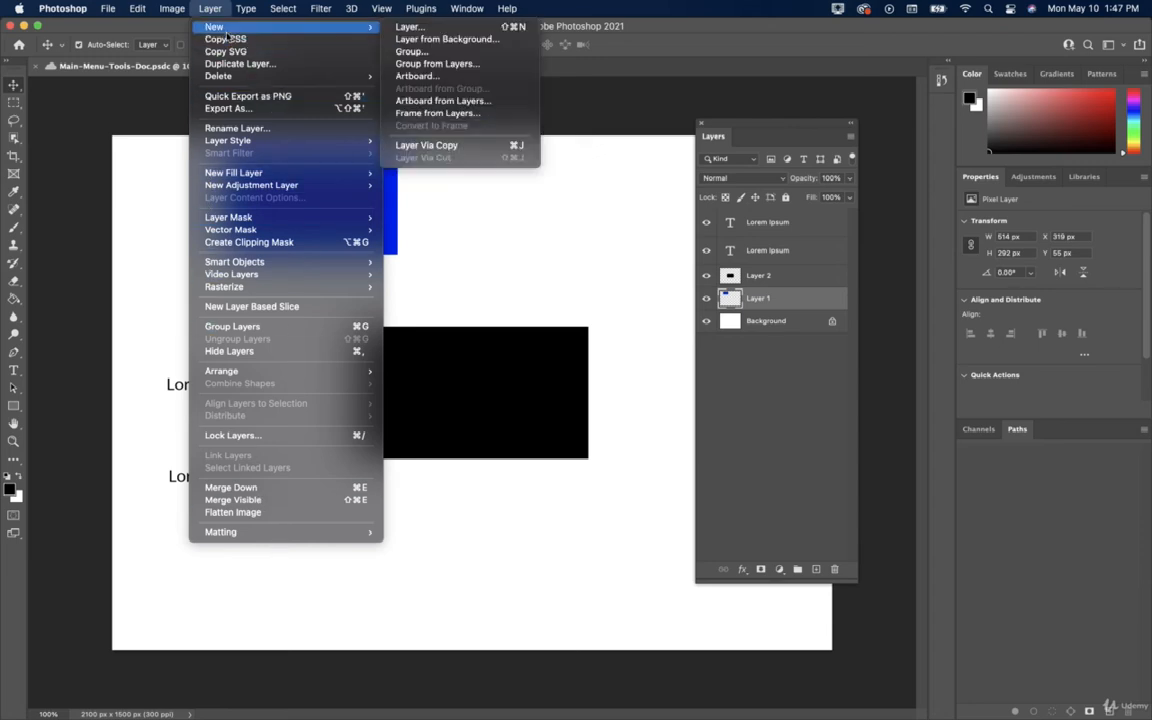
{"action": "left_click", "coordinate": [851, 142]}
{"action": "left_click", "coordinate": [850, 138]}
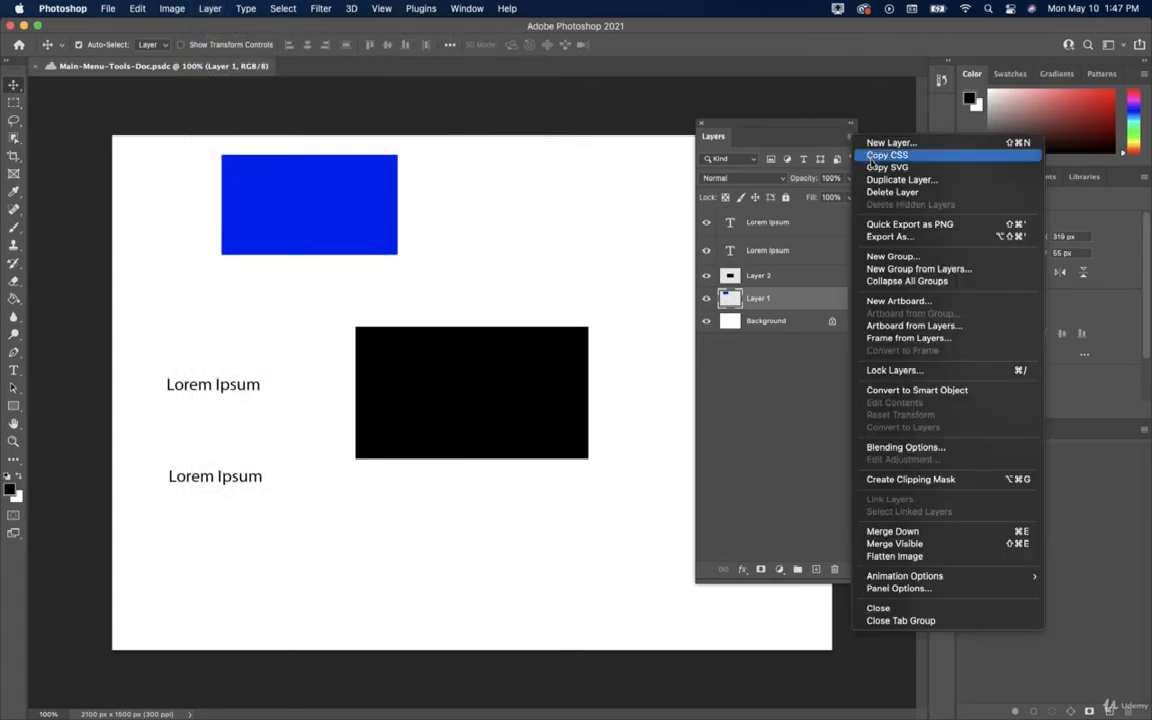
{"action": "left_click", "coordinate": [219, 12]}
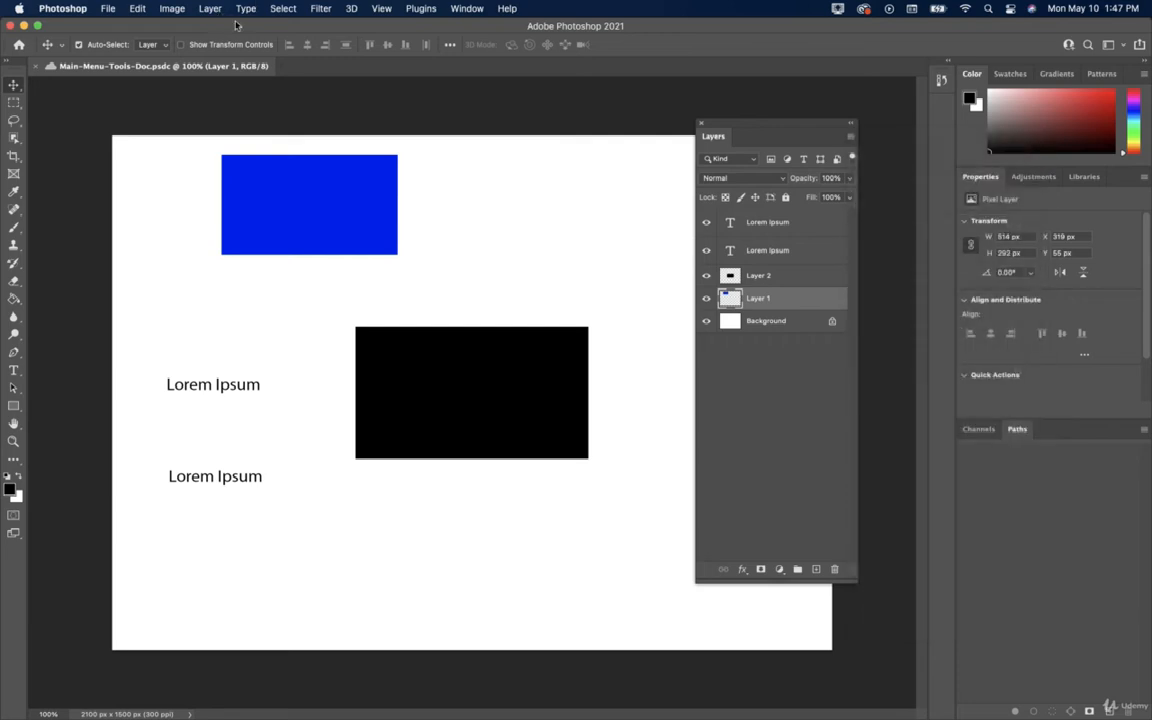
{"action": "left_click", "coordinate": [219, 10]}
Add a new empty layer, Layer 3.
{"action": "mouse_move", "coordinate": [236, 32]}
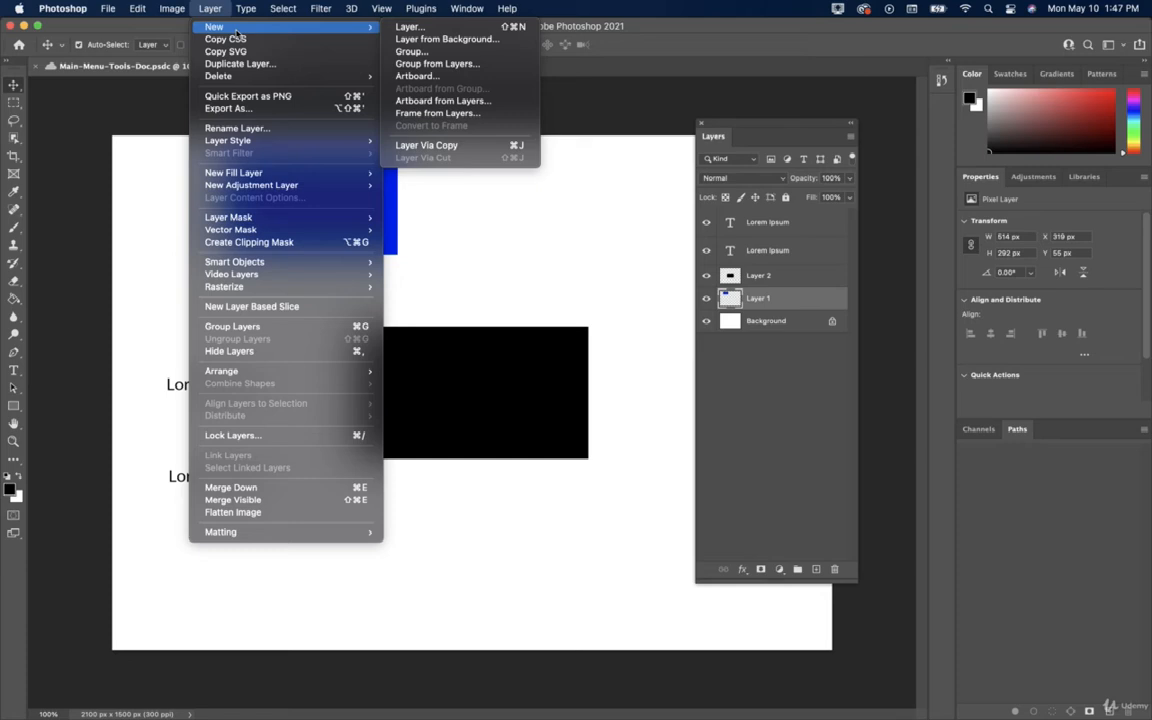
{"action": "left_click", "coordinate": [455, 32]}
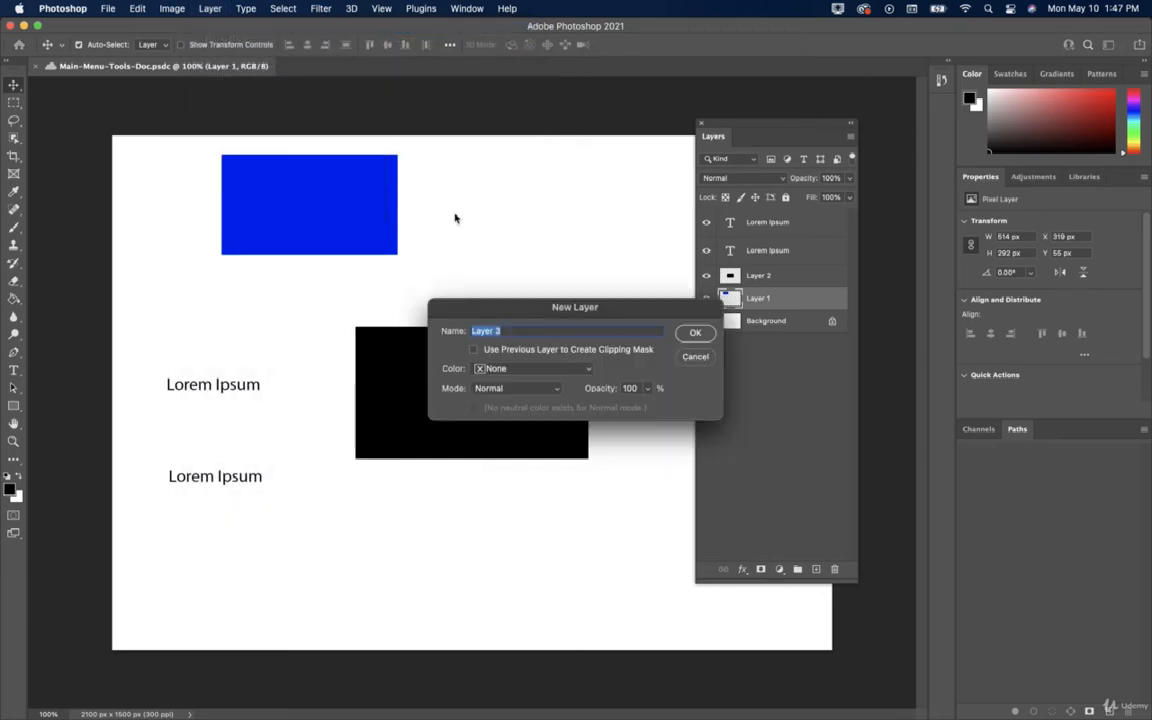
{"action": "left_click", "coordinate": [695, 332]}
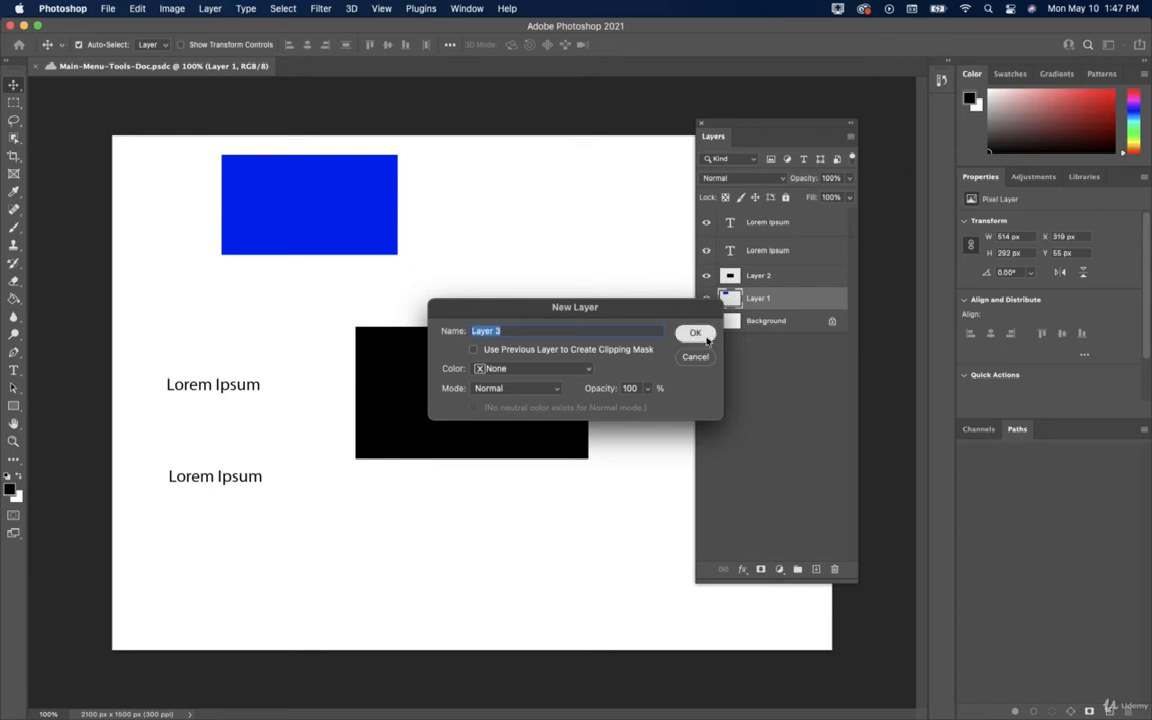
Convert the Background into a regular layer named Layer 0.
{"action": "left_click", "coordinate": [209, 9]}
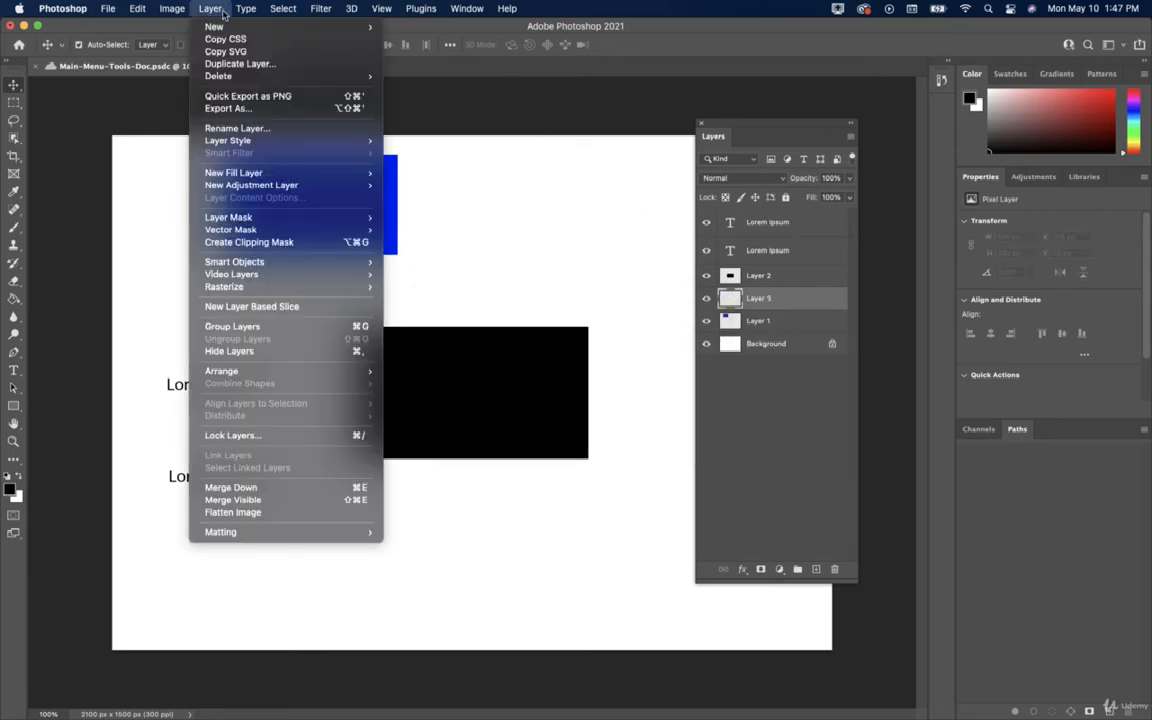
{"action": "left_click", "coordinate": [440, 44]}
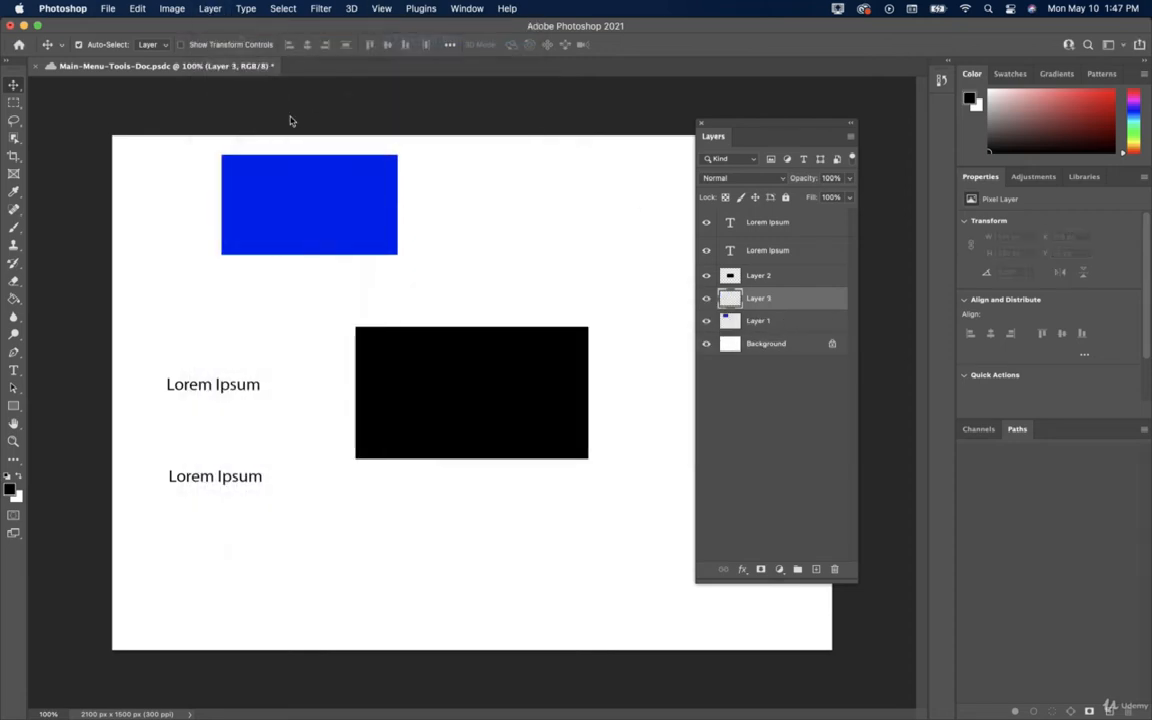
{"action": "left_click", "coordinate": [693, 333]}
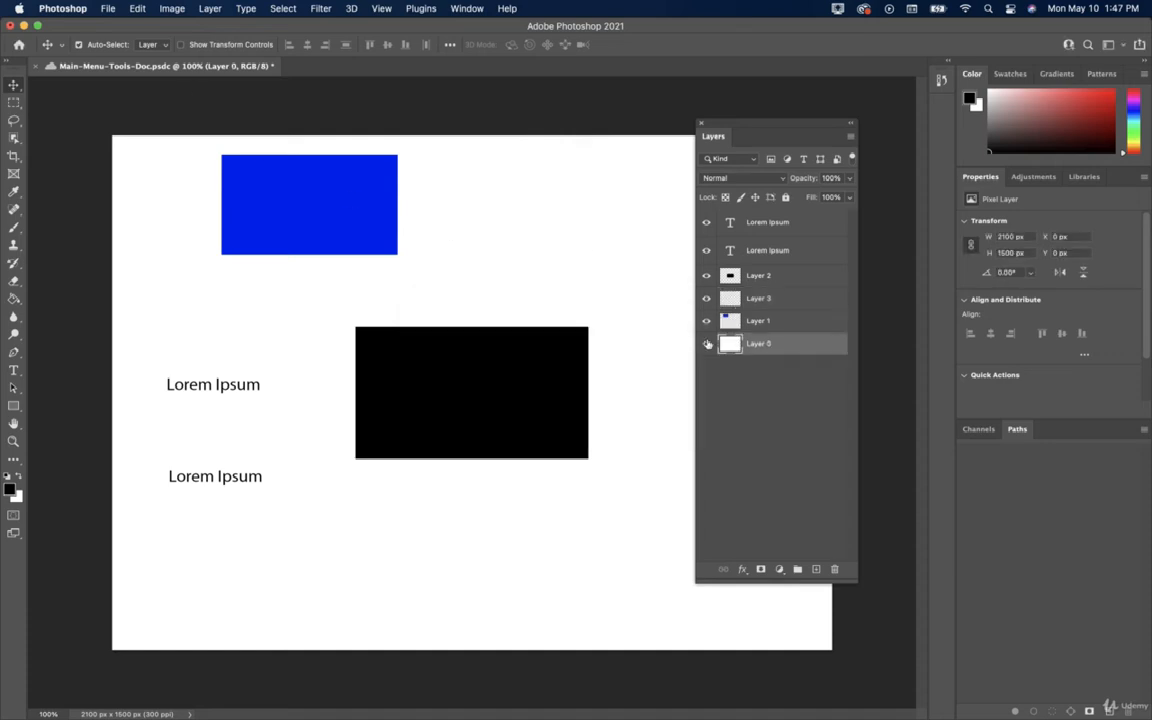
Create a new empty layer group named Group 1 via Layer > New > Group.
{"action": "left_click", "coordinate": [214, 8]}
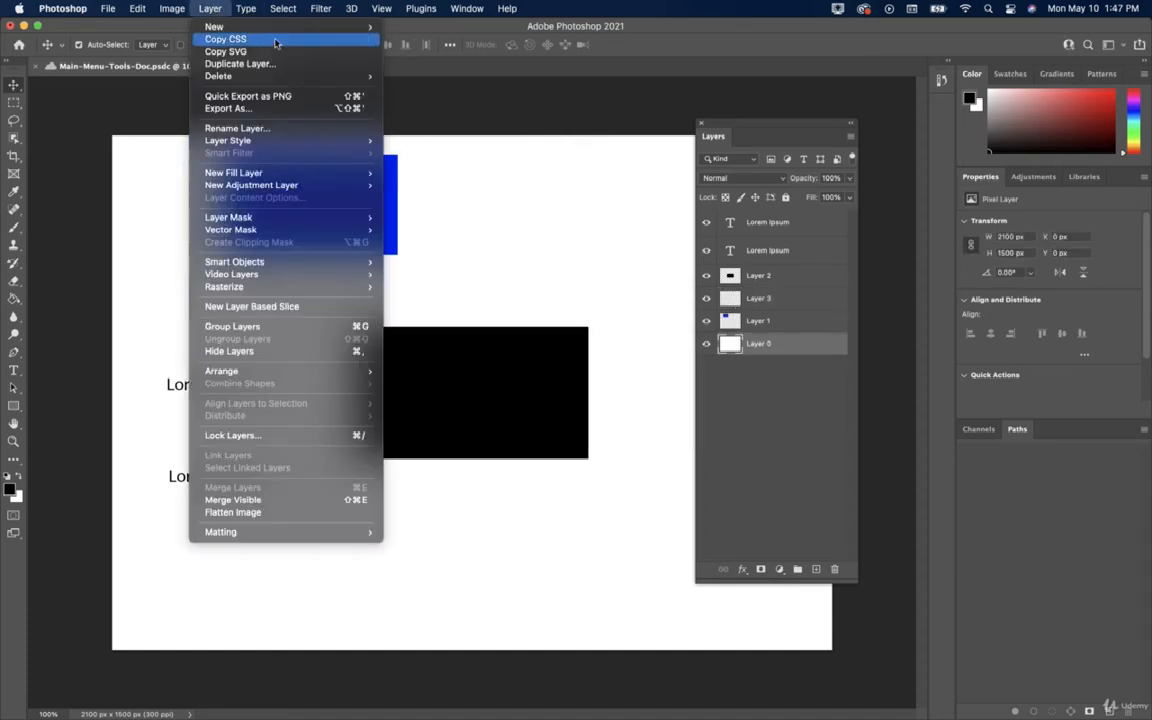
{"action": "mouse_move", "coordinate": [359, 28]}
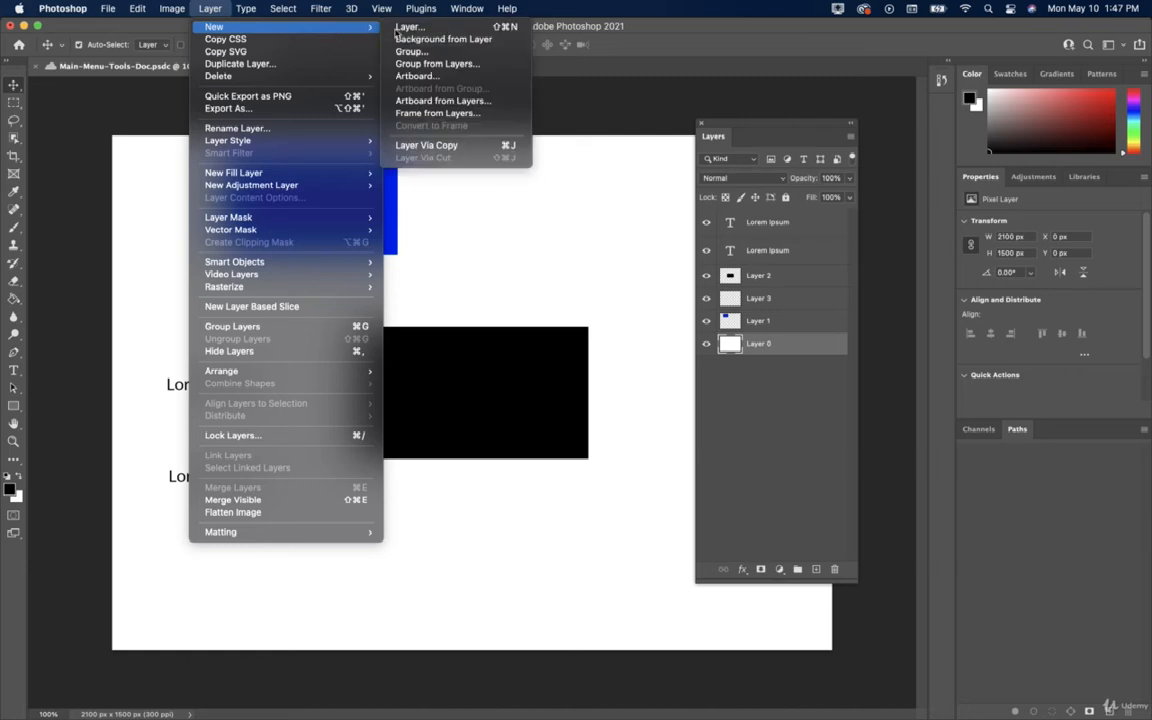
{"action": "left_click", "coordinate": [441, 56]}
{"action": "left_click", "coordinate": [673, 352]}
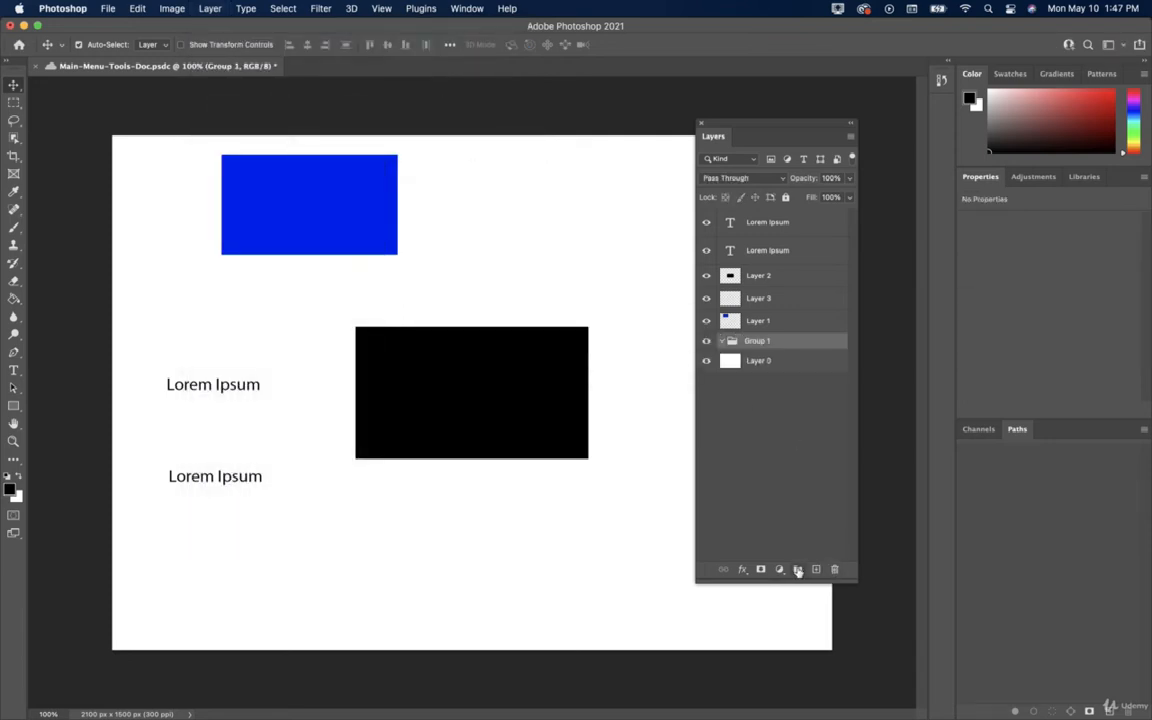
Add Group 2 and Group 3, then move Layers 1–3 and a Lorem Ipsum layer into Group 3.
{"action": "left_click", "coordinate": [797, 570]}
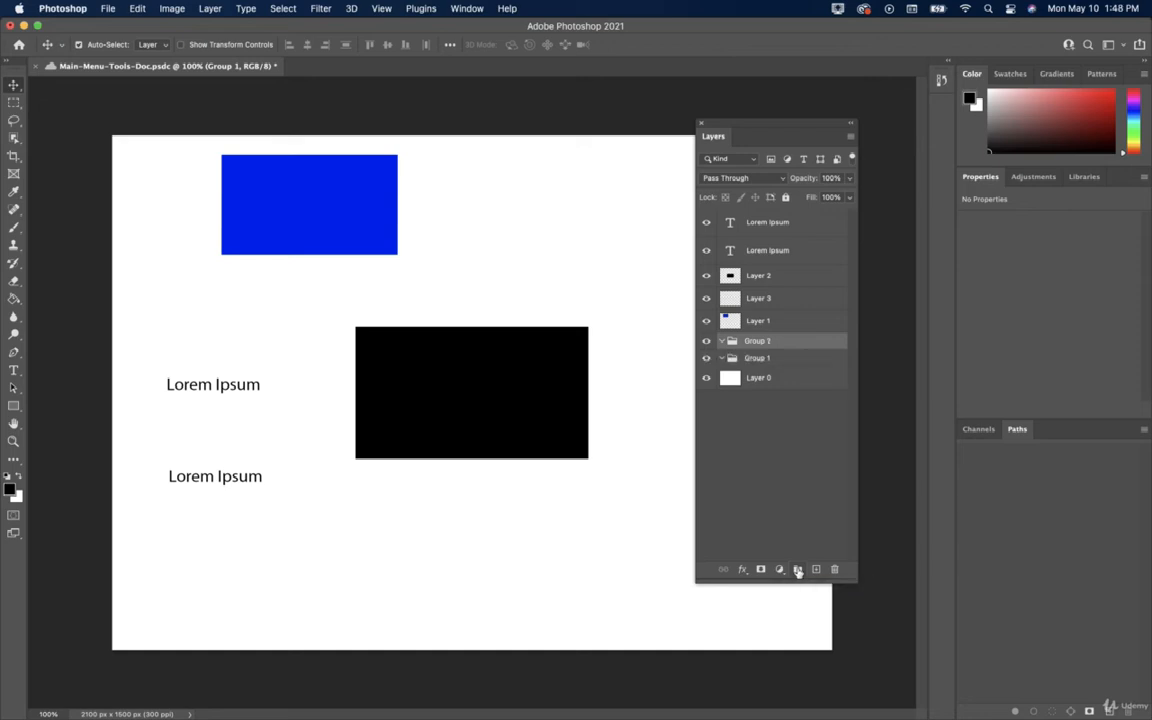
{"action": "left_click", "coordinate": [797, 570]}
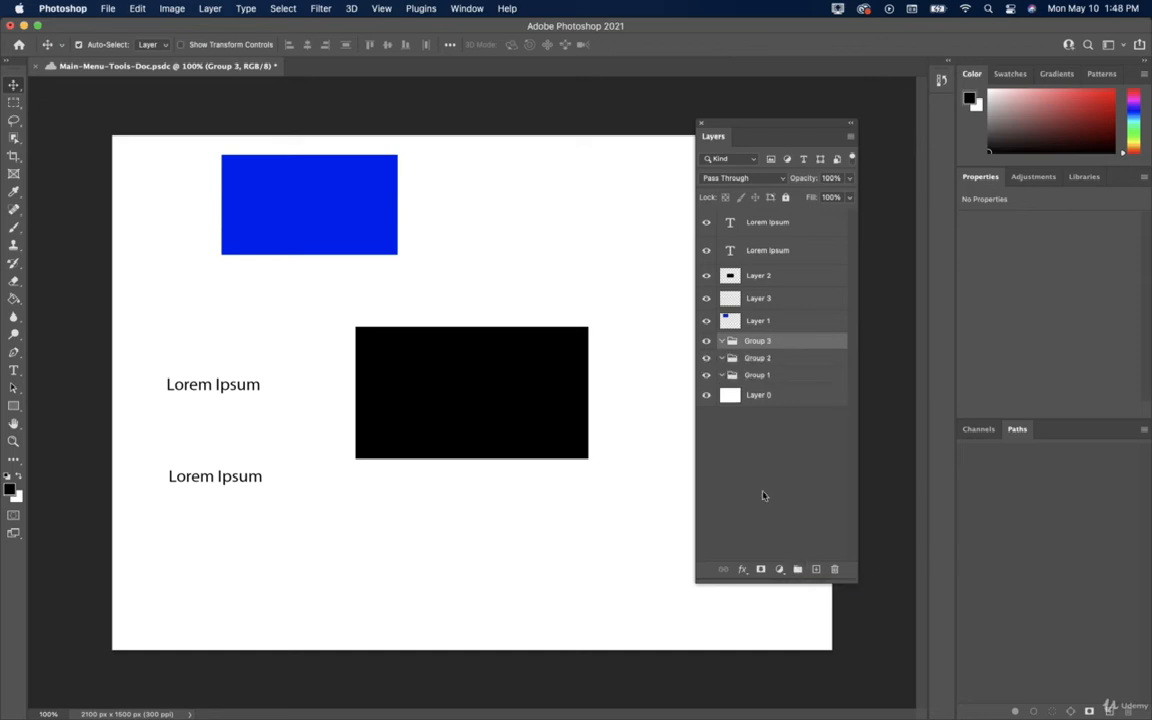
{"action": "left_click", "coordinate": [783, 321]}
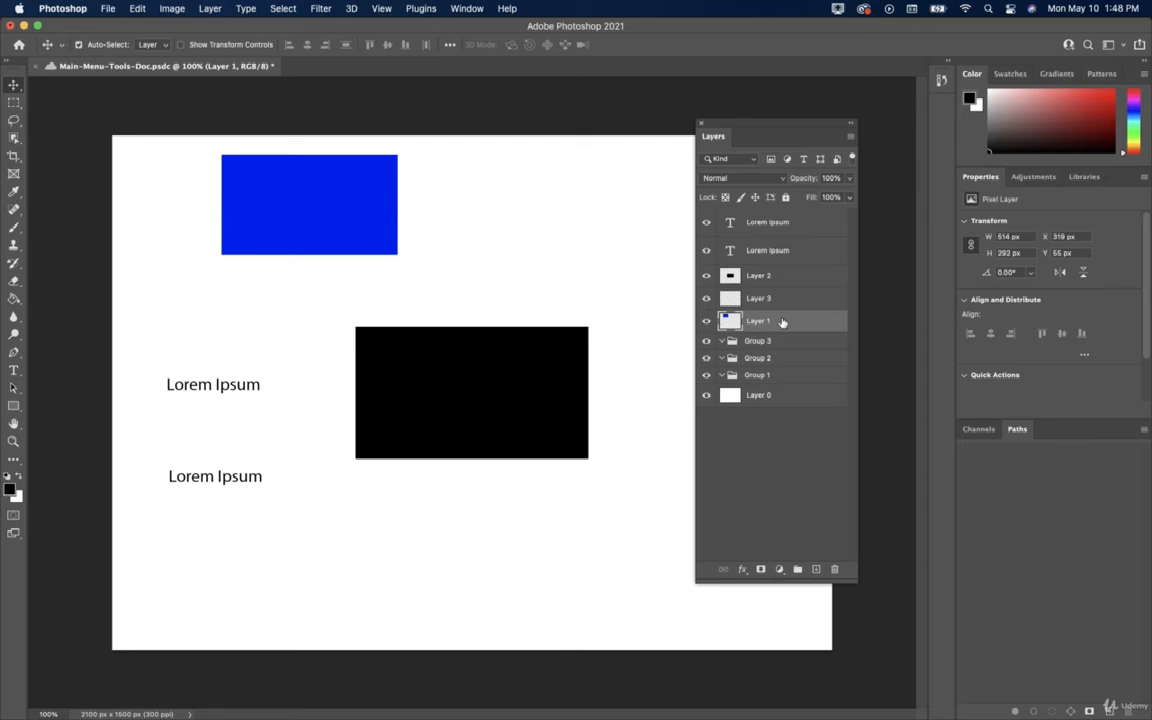
{"action": "left_click", "coordinate": [792, 285], "text": "shift"}
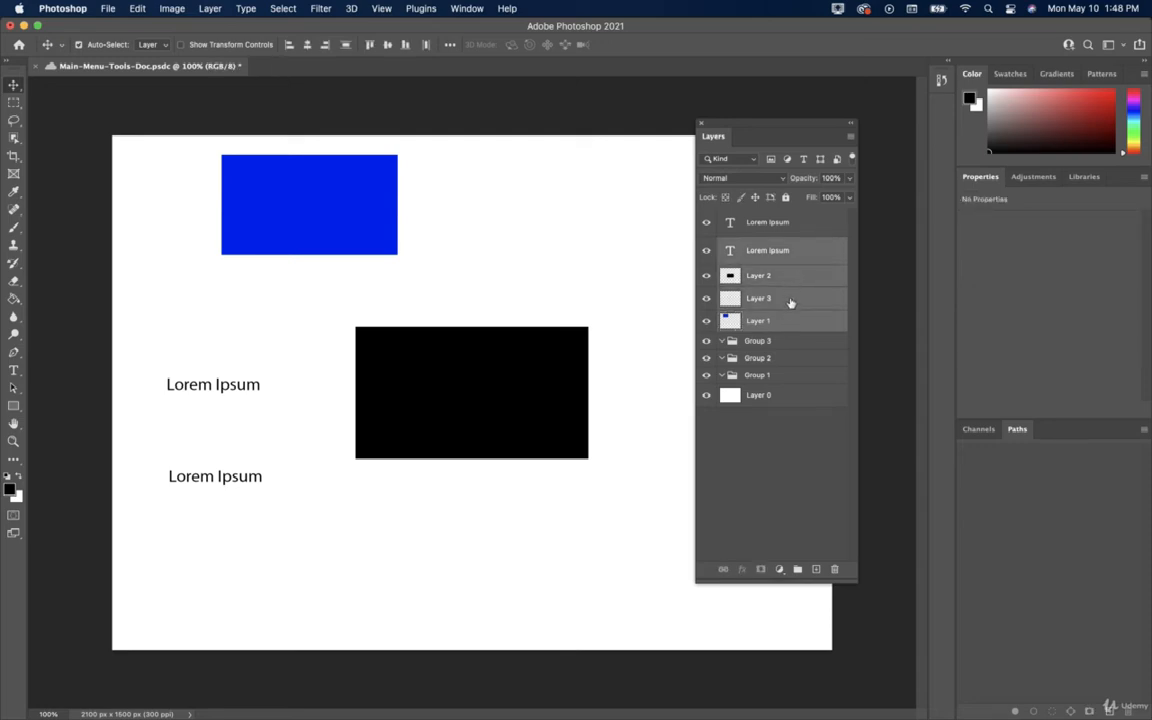
{"action": "left_click_drag", "start_coordinate": [789, 303], "coordinate": [789, 347]}
Toggle Group 3's visibility off and on, then collapse it in the Layers panel.
{"action": "left_click", "coordinate": [707, 245]}
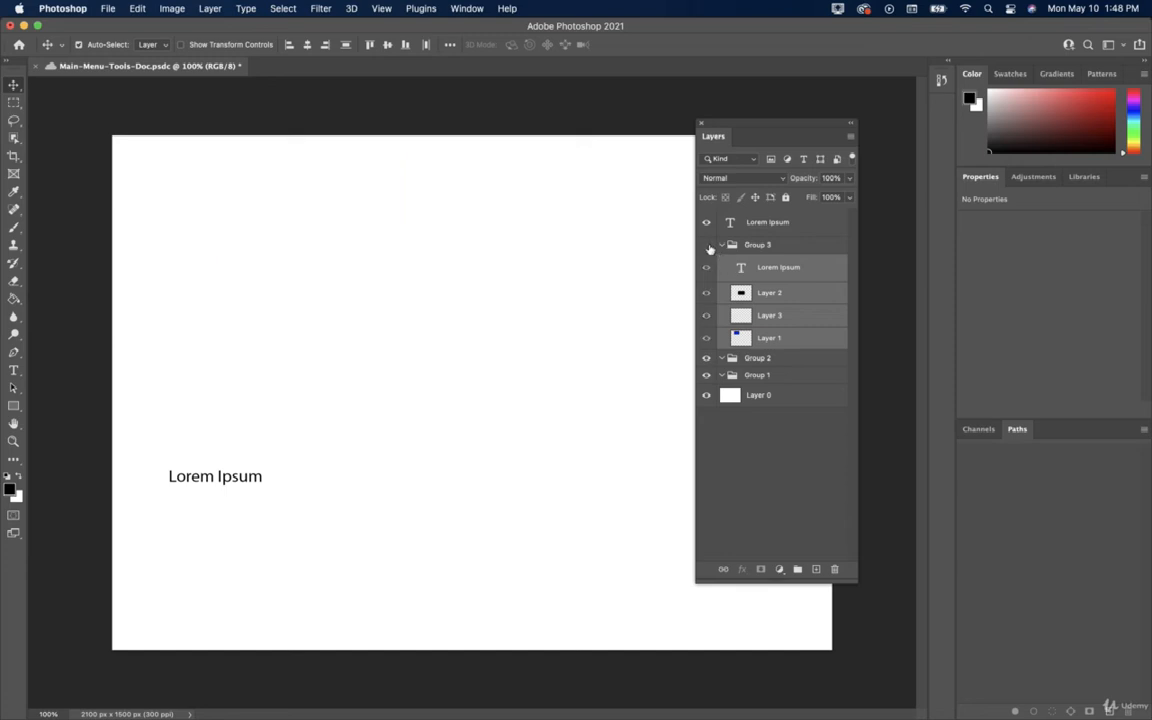
{"action": "left_click", "coordinate": [707, 245]}
{"action": "left_click", "coordinate": [721, 245]}
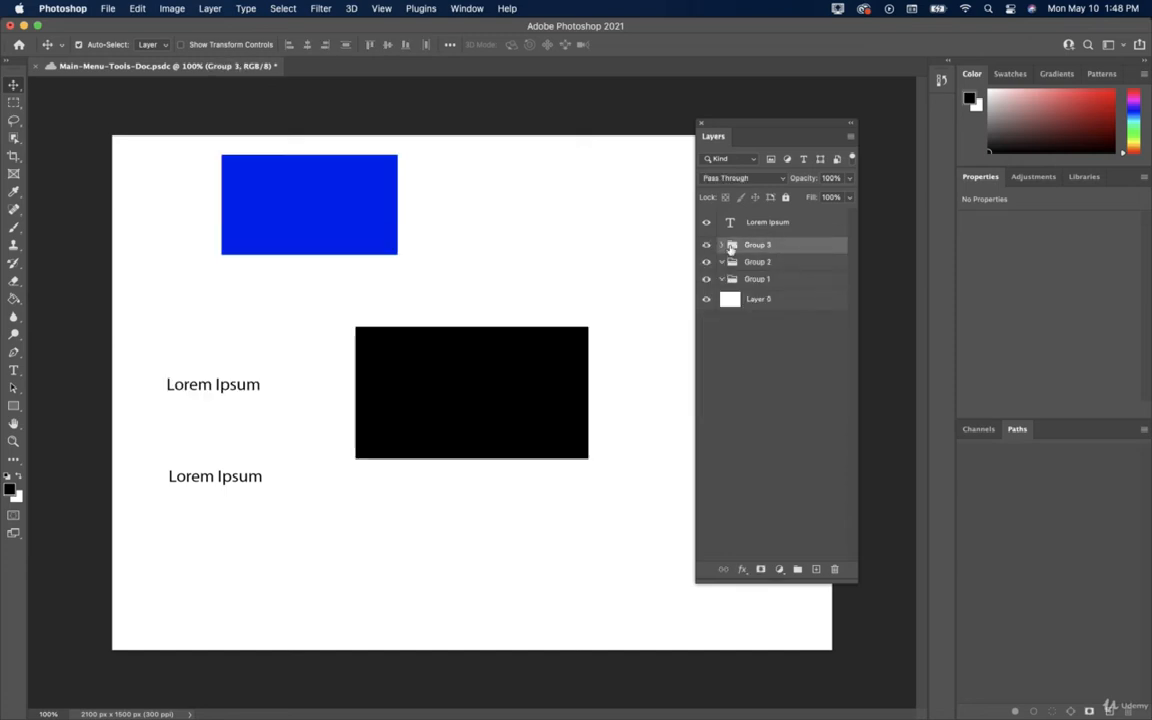
{"action": "left_click", "coordinate": [188, 8]}
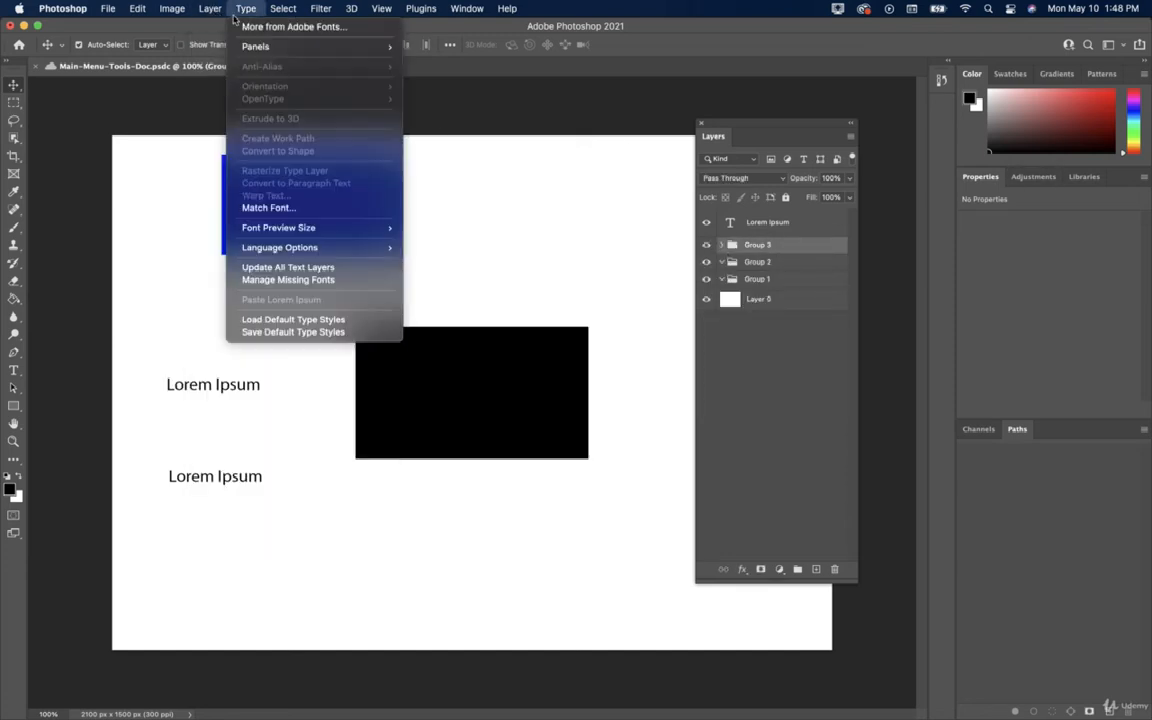
Put all layers and groups on a new 2100 × 1500 px Artboard 1 and save.
{"action": "mouse_move", "coordinate": [215, 12]}
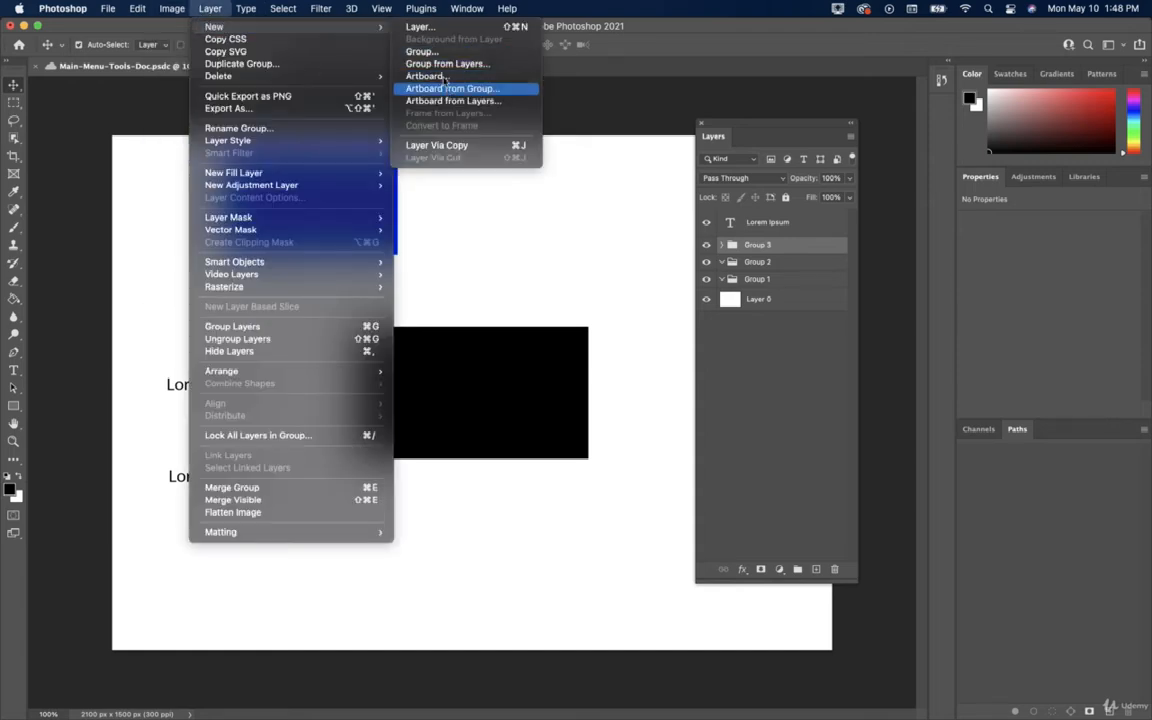
{"action": "left_click", "coordinate": [440, 77]}
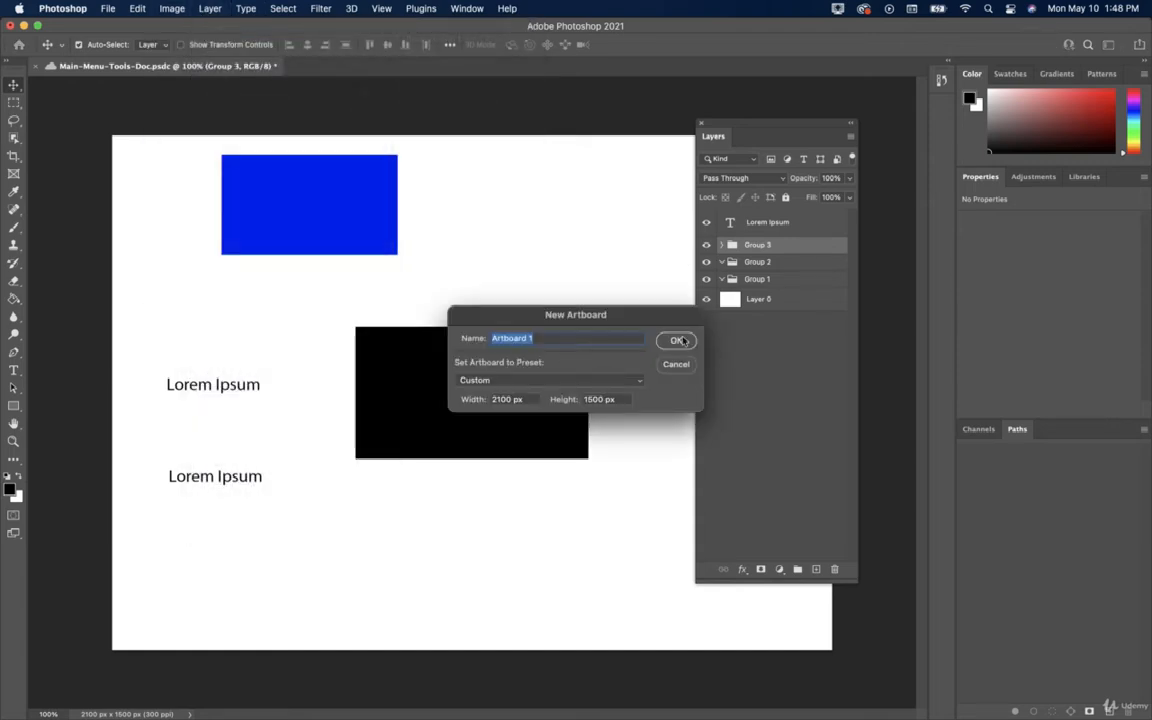
{"action": "left_click", "coordinate": [674, 338]}
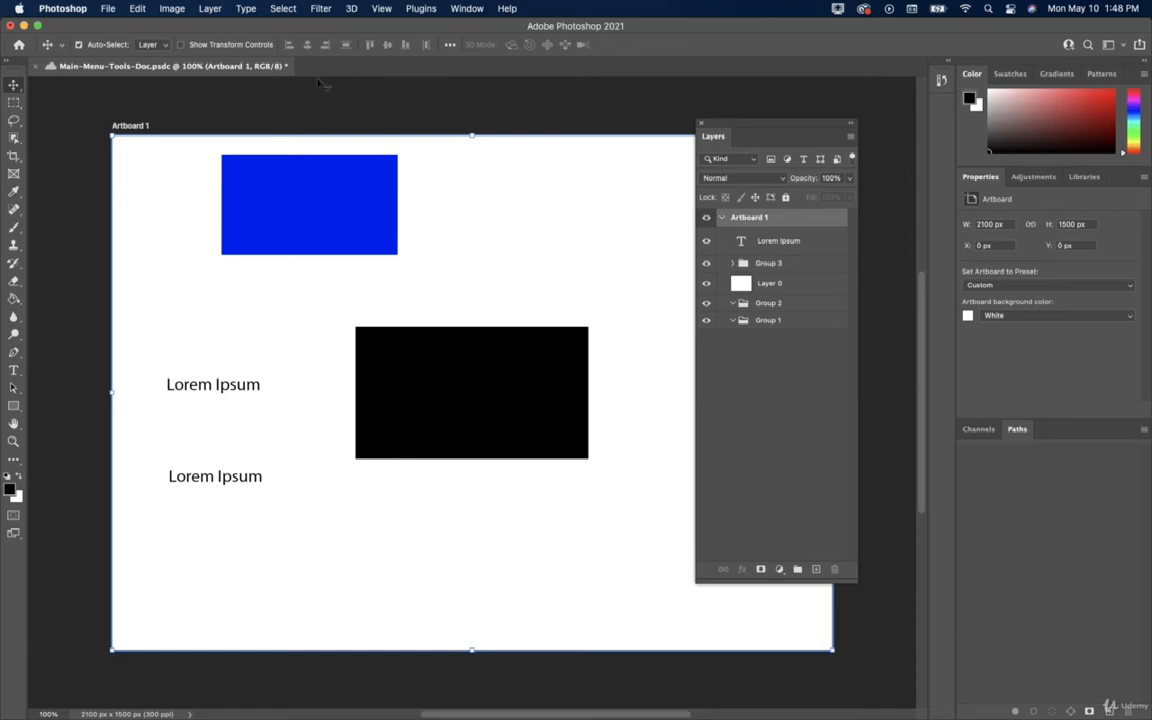
{"action": "key", "text": "super+s"}
{"action": "left_click", "coordinate": [212, 9]}
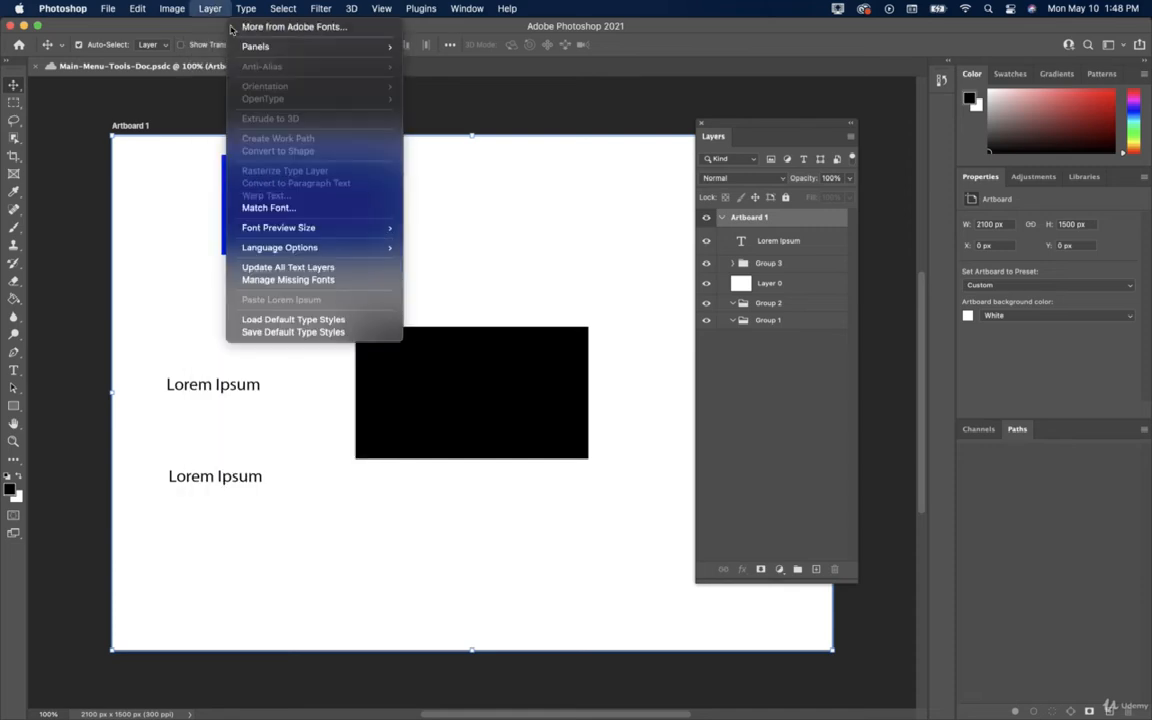
{"action": "mouse_move", "coordinate": [360, 27]}
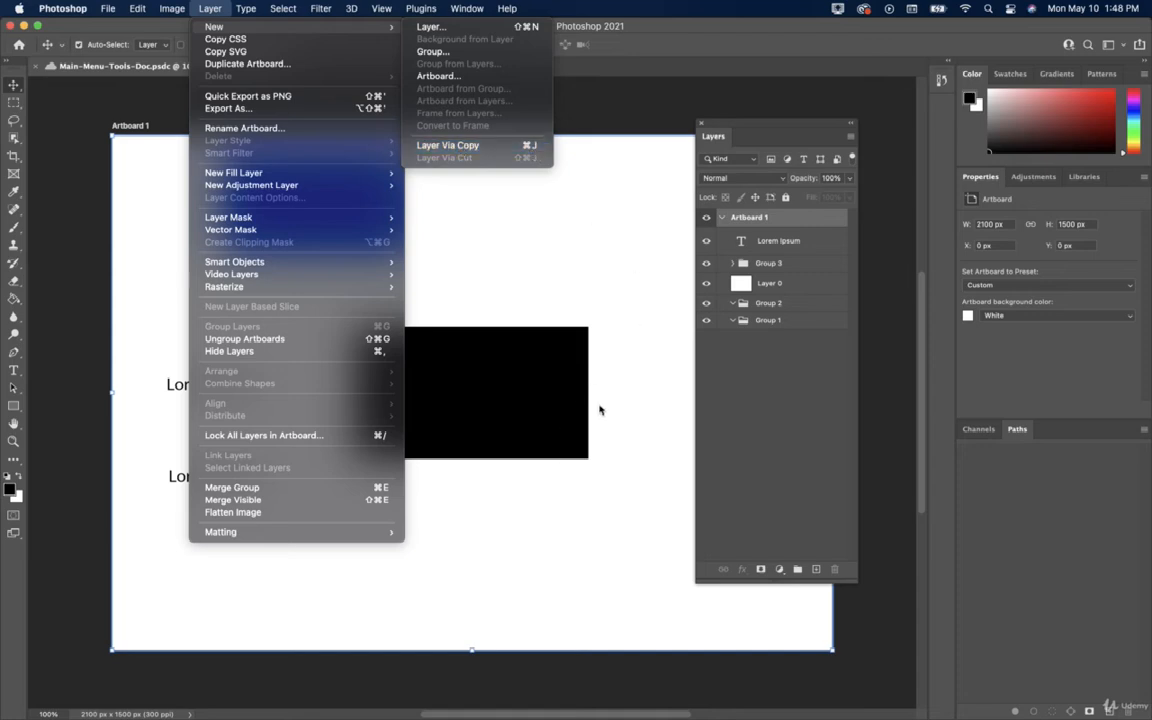
{"action": "left_click", "coordinate": [771, 247]}
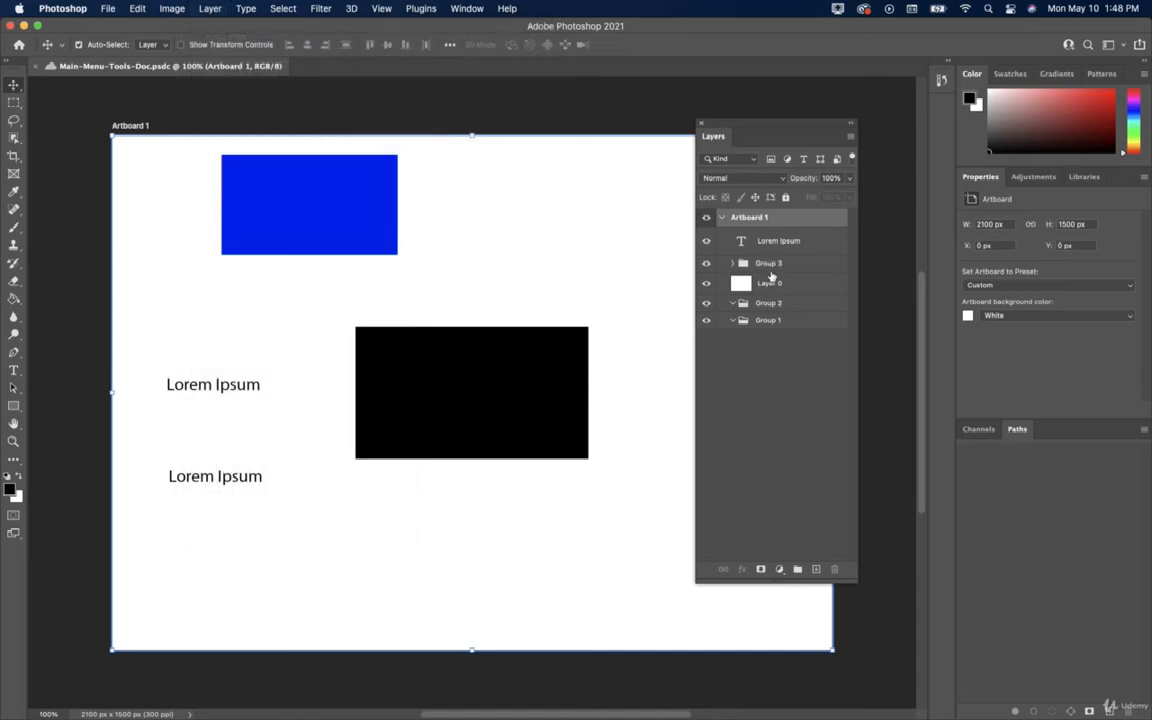
{"action": "left_click", "coordinate": [770, 264]}
{"action": "right_click", "coordinate": [770, 264]}
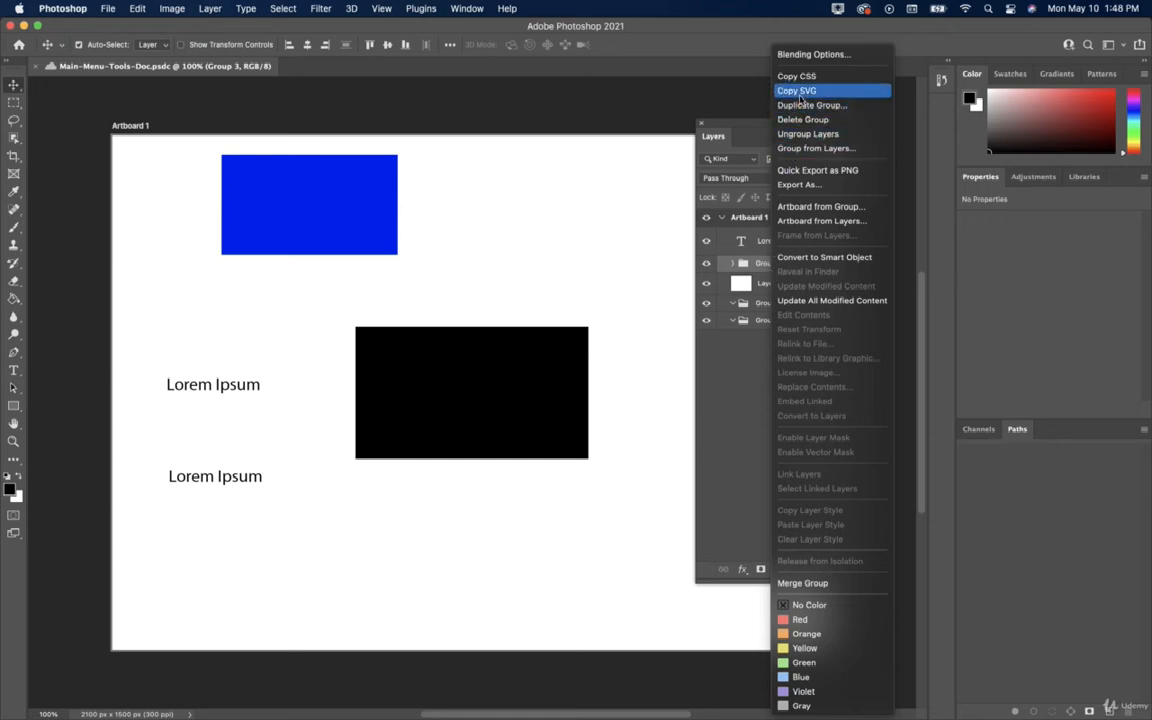
{"action": "left_click", "coordinate": [722, 398]}
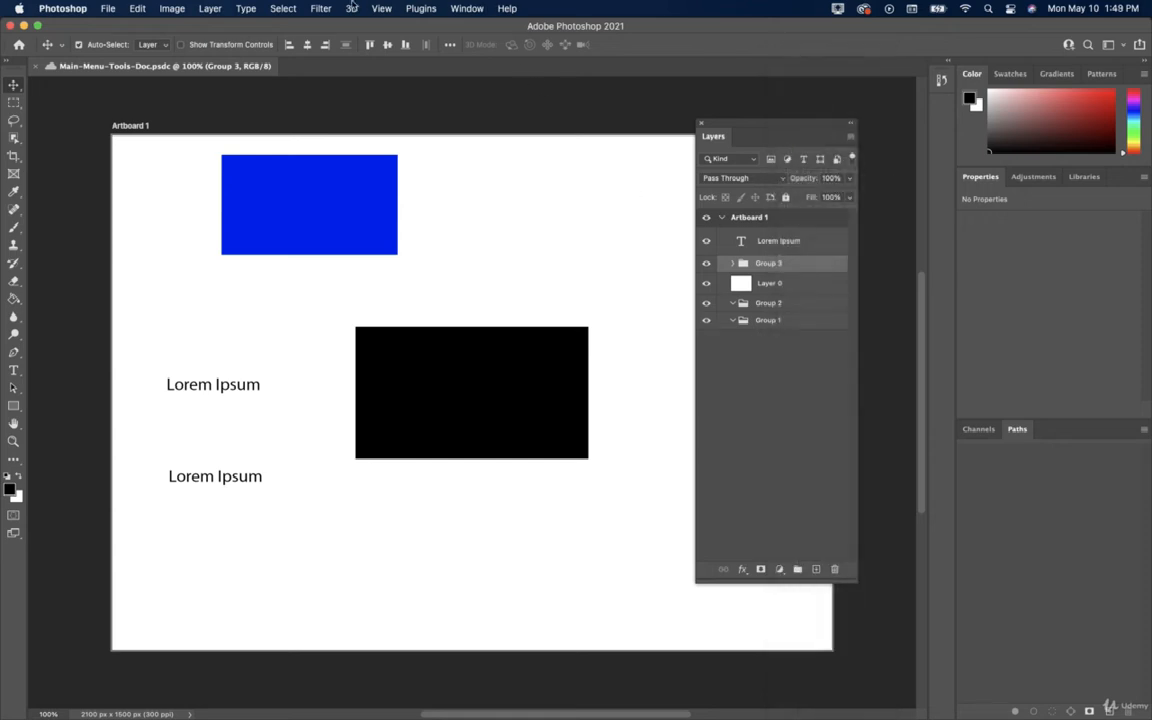
{"action": "left_click", "coordinate": [201, 10]}
{"action": "left_click", "coordinate": [198, 11]}
{"action": "left_click_drag", "start_coordinate": [758, 124], "coordinate": [669, 118]}
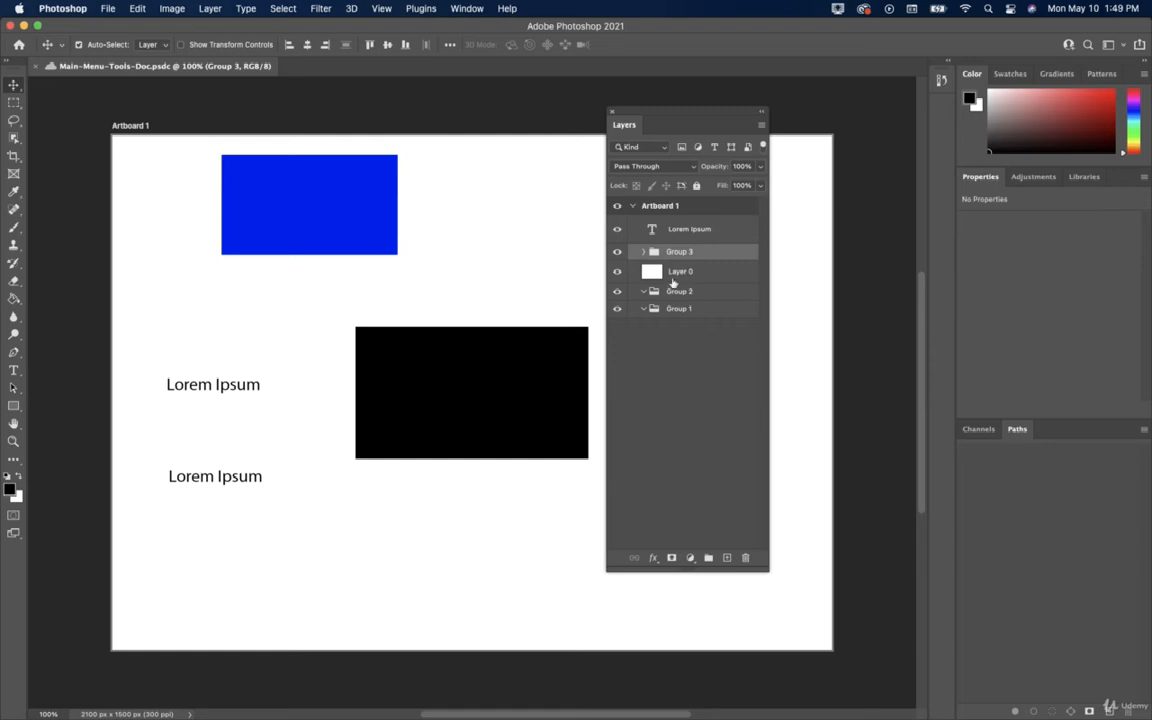
{"action": "left_click", "coordinate": [210, 10]}
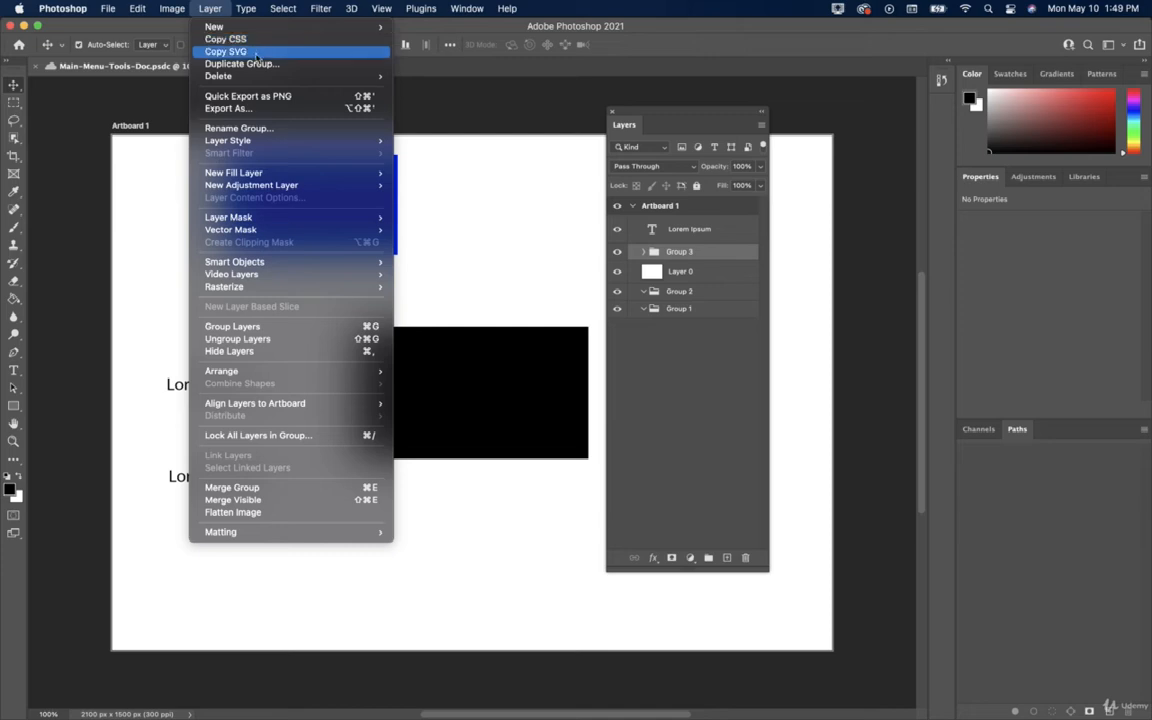
{"action": "mouse_move", "coordinate": [257, 80]}
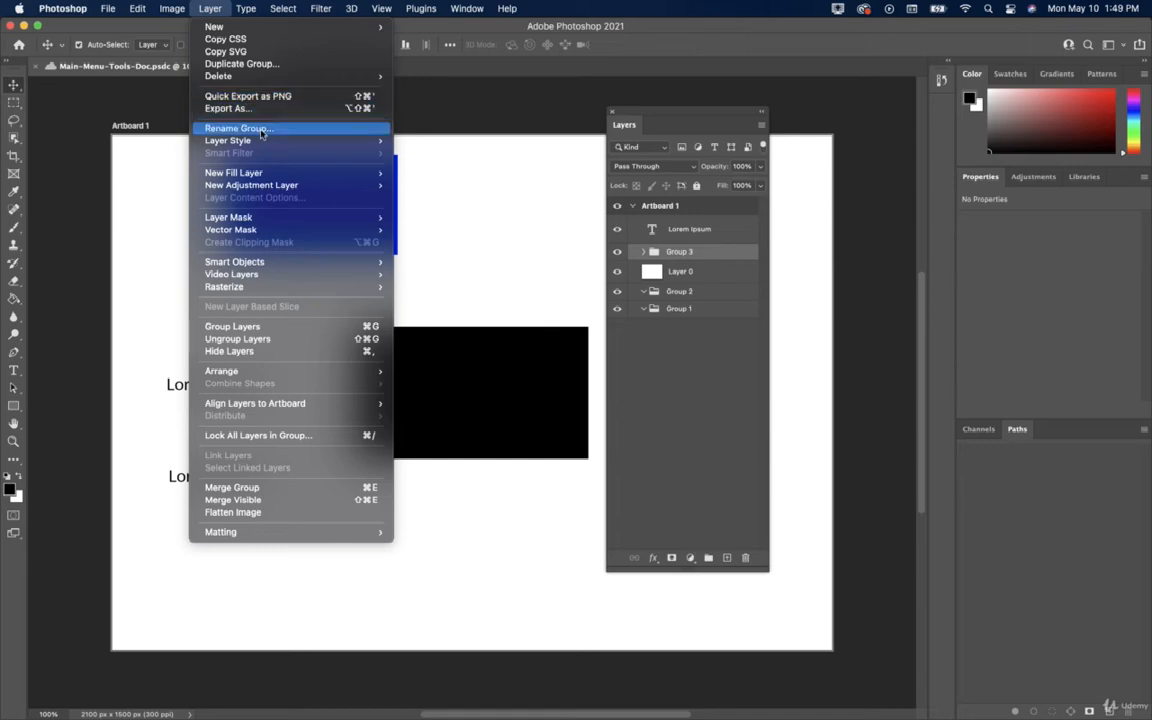
{"action": "mouse_move", "coordinate": [260, 140]}
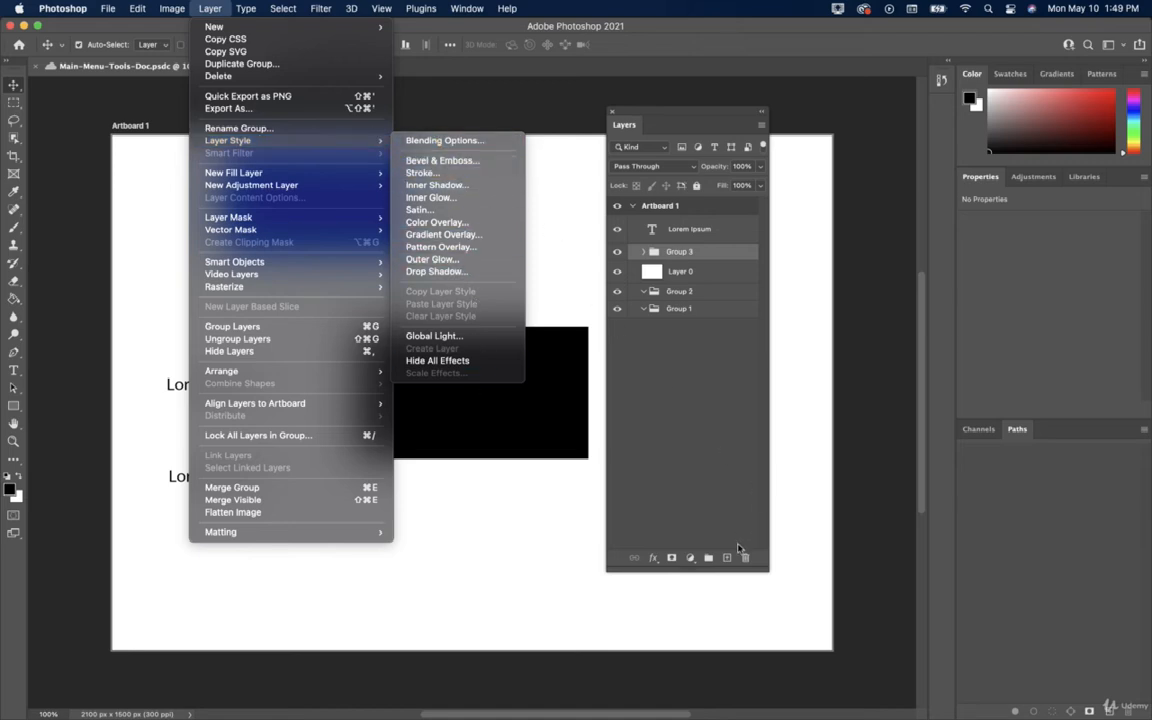
{"action": "left_click", "coordinate": [668, 564]}
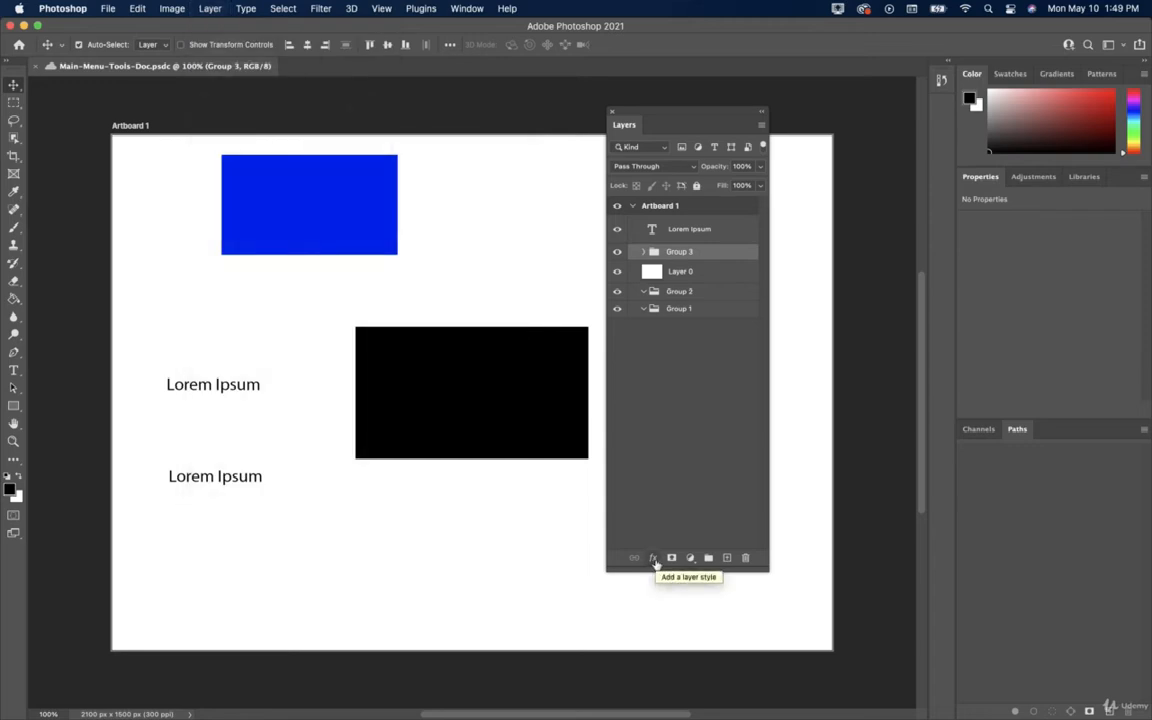
{"action": "left_click", "coordinate": [655, 561]}
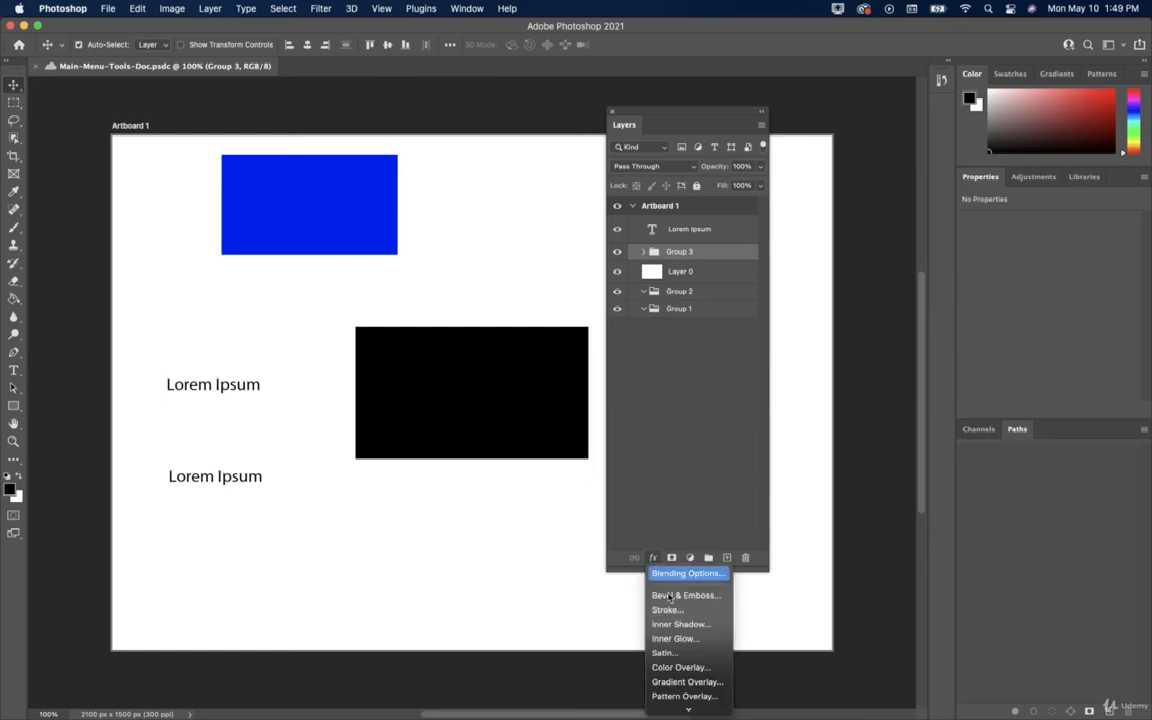
{"action": "left_click", "coordinate": [723, 467]}
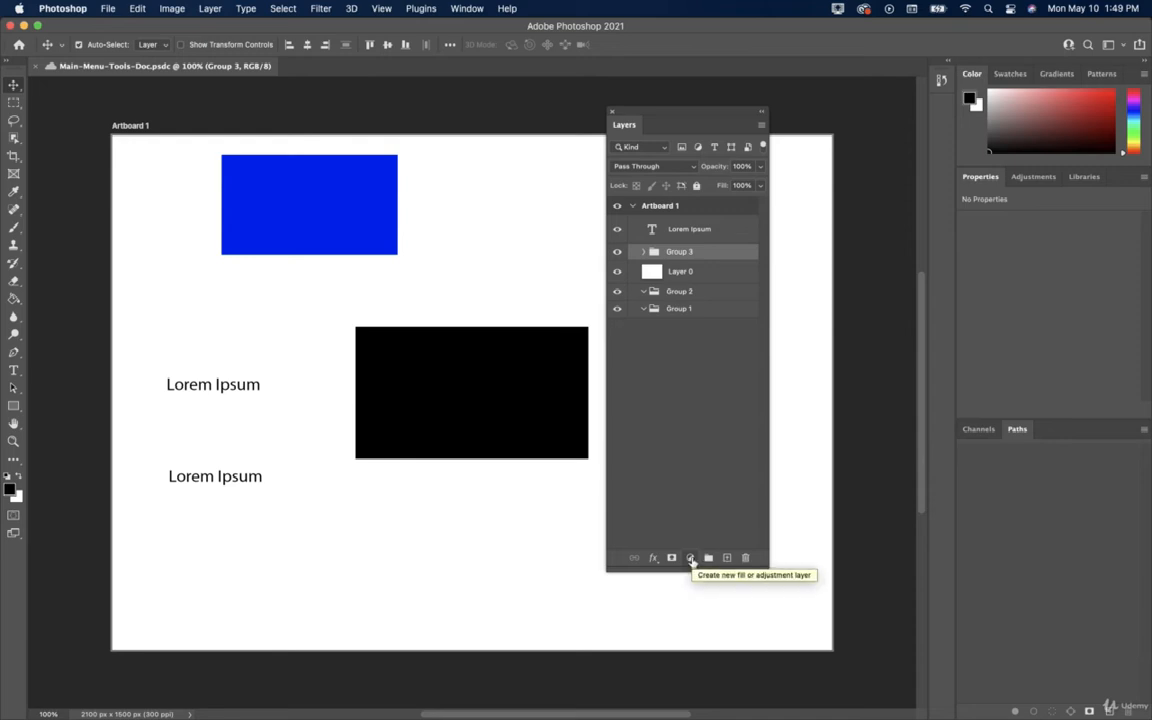
{"action": "left_click", "coordinate": [690, 562]}
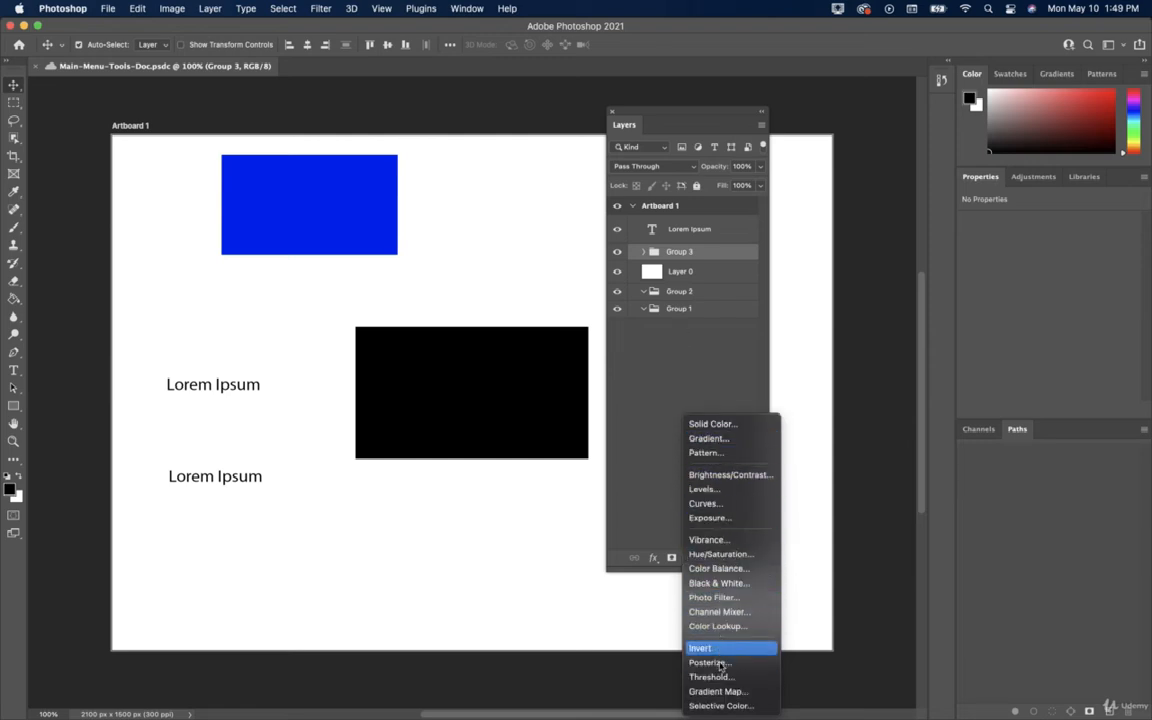
{"action": "left_click", "coordinate": [664, 422]}
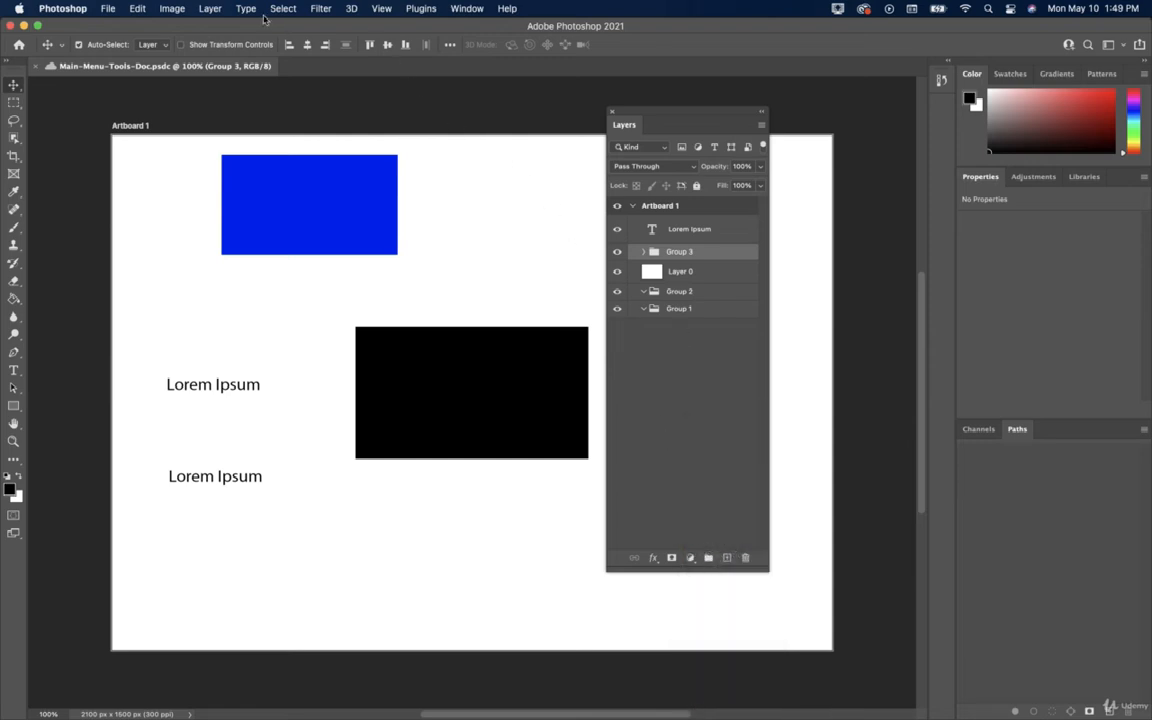
{"action": "left_click", "coordinate": [210, 8]}
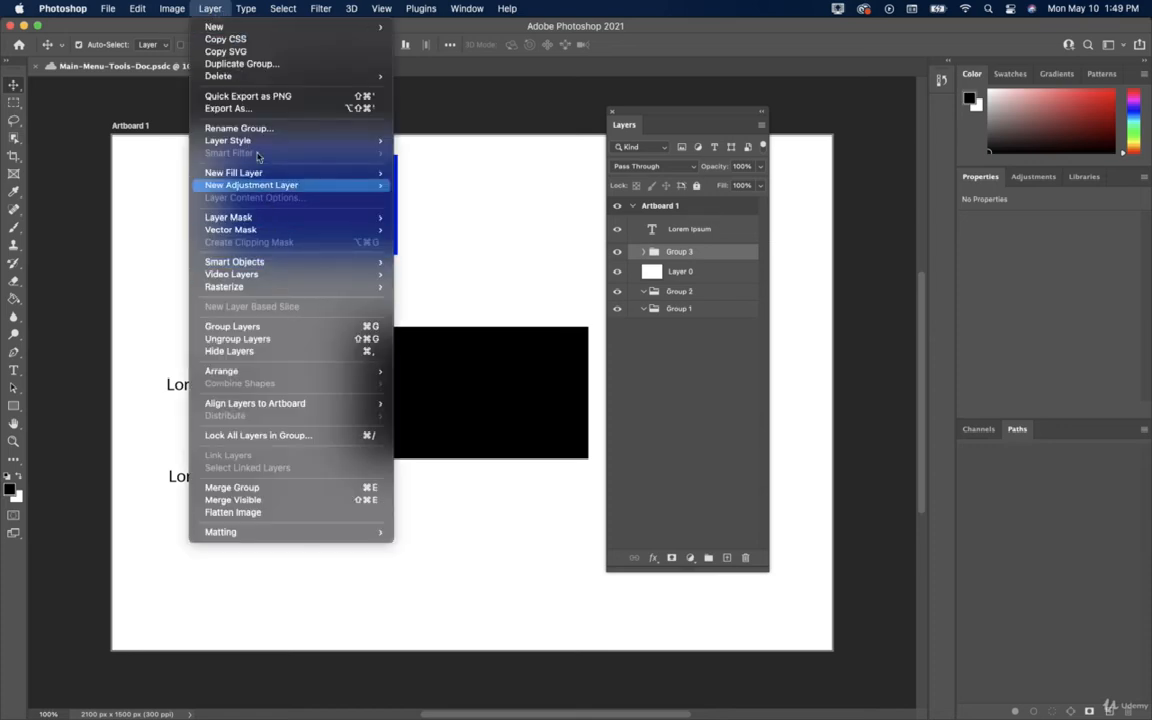
{"action": "mouse_move", "coordinate": [250, 172]}
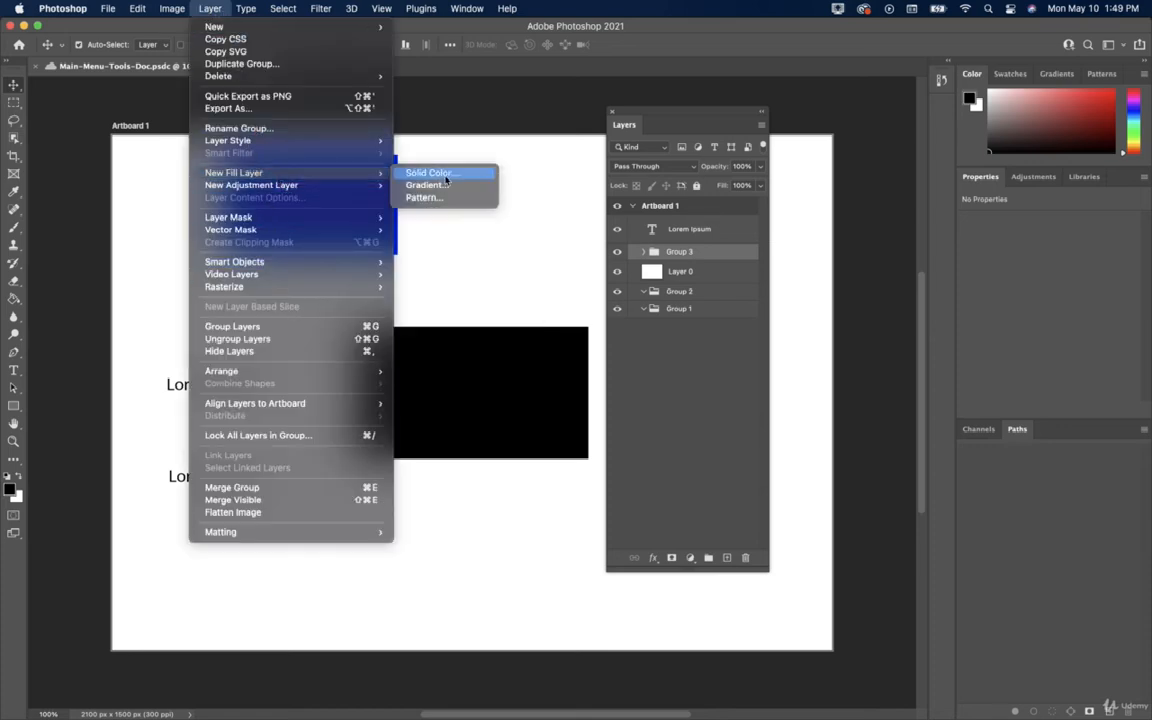
{"action": "mouse_move", "coordinate": [360, 185]}
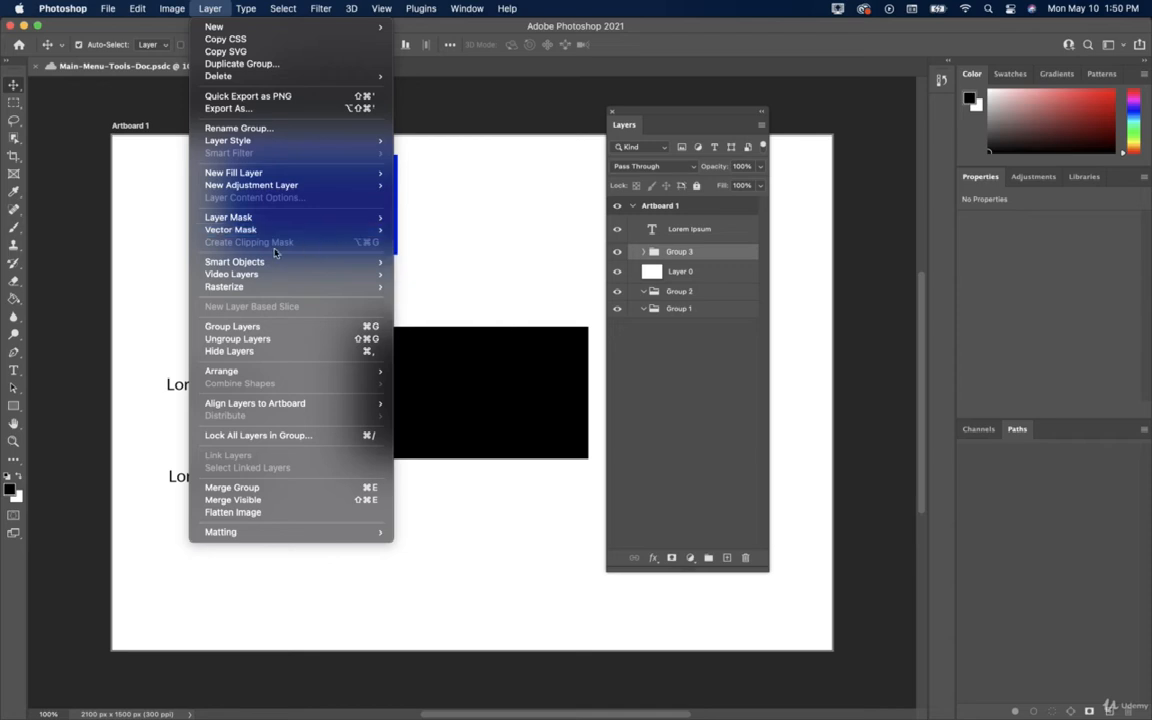
{"action": "mouse_move", "coordinate": [254, 266]}
{"action": "mouse_move", "coordinate": [284, 279]}
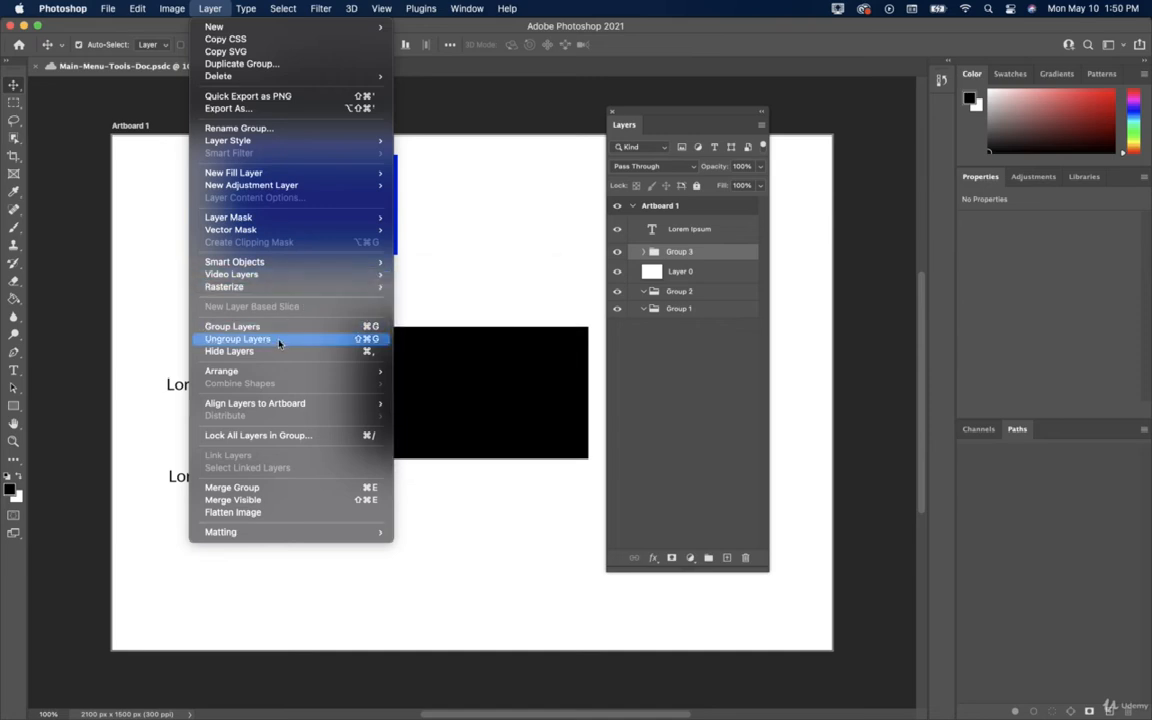
{"action": "mouse_move", "coordinate": [282, 380]}
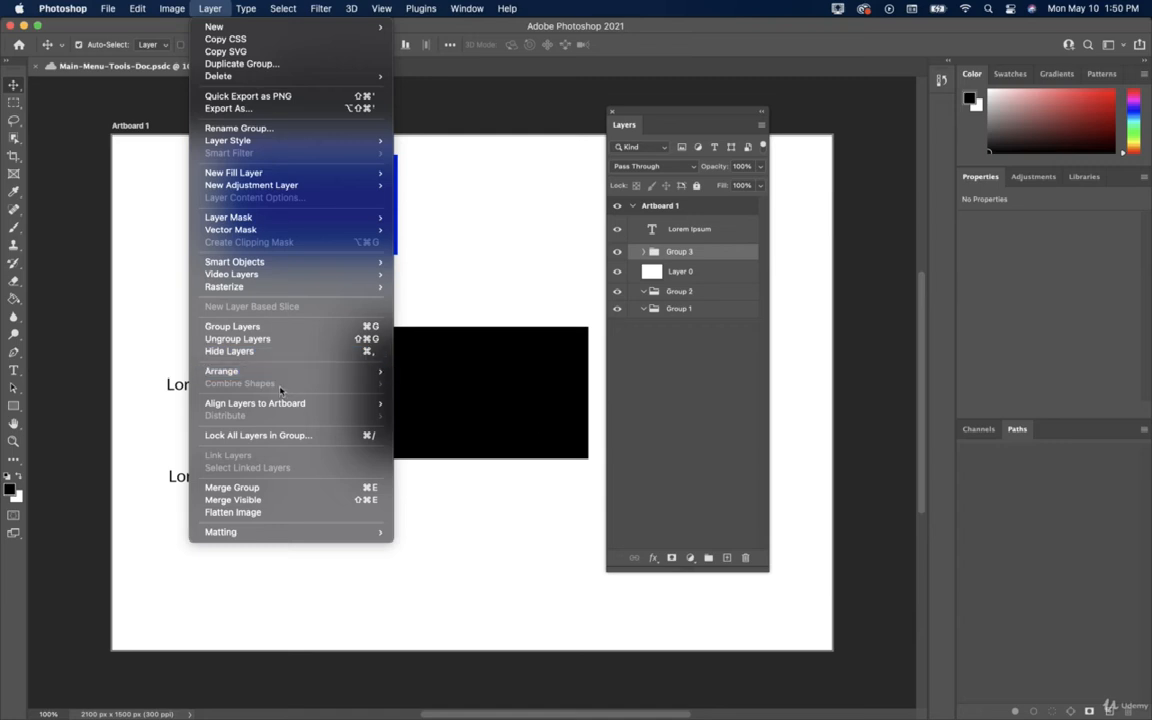
{"action": "mouse_move", "coordinate": [288, 404]}
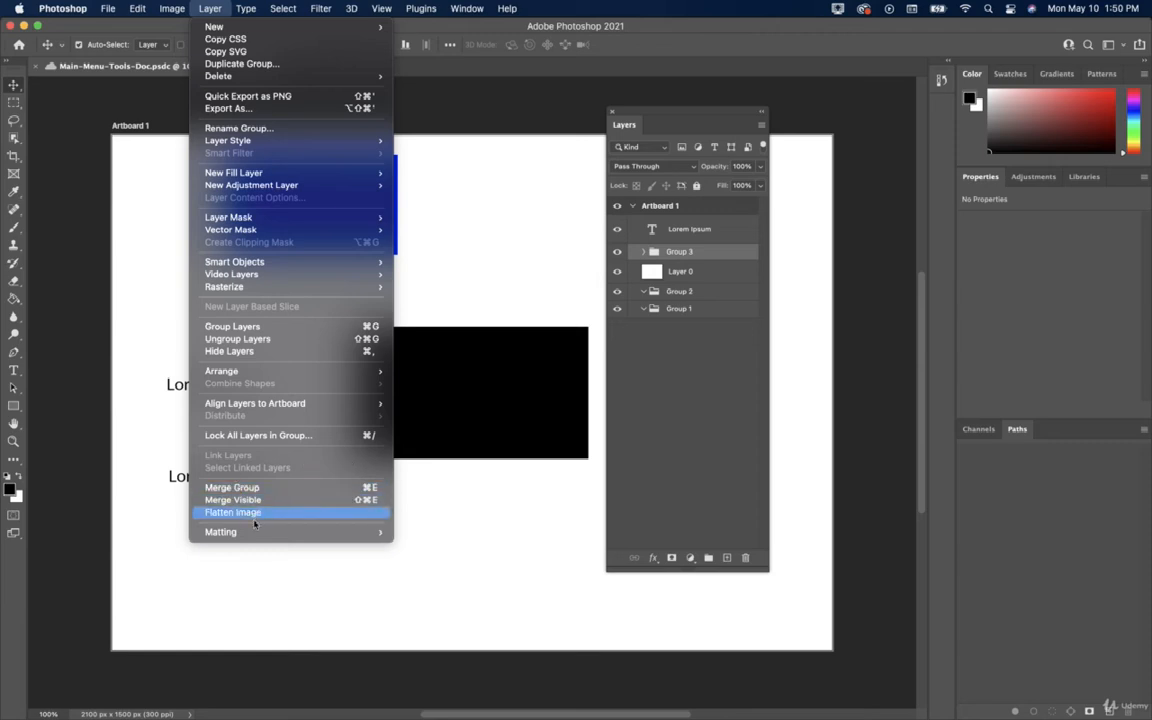
{"action": "mouse_move", "coordinate": [249, 535]}
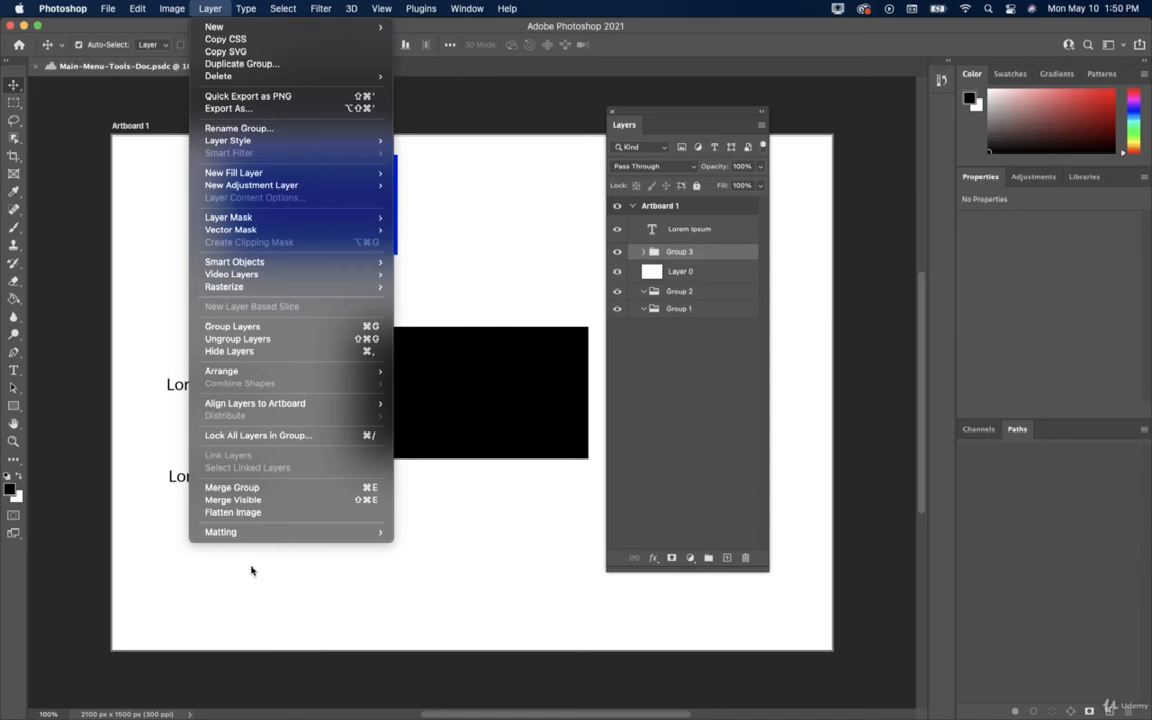
{"action": "left_click", "coordinate": [251, 570]}
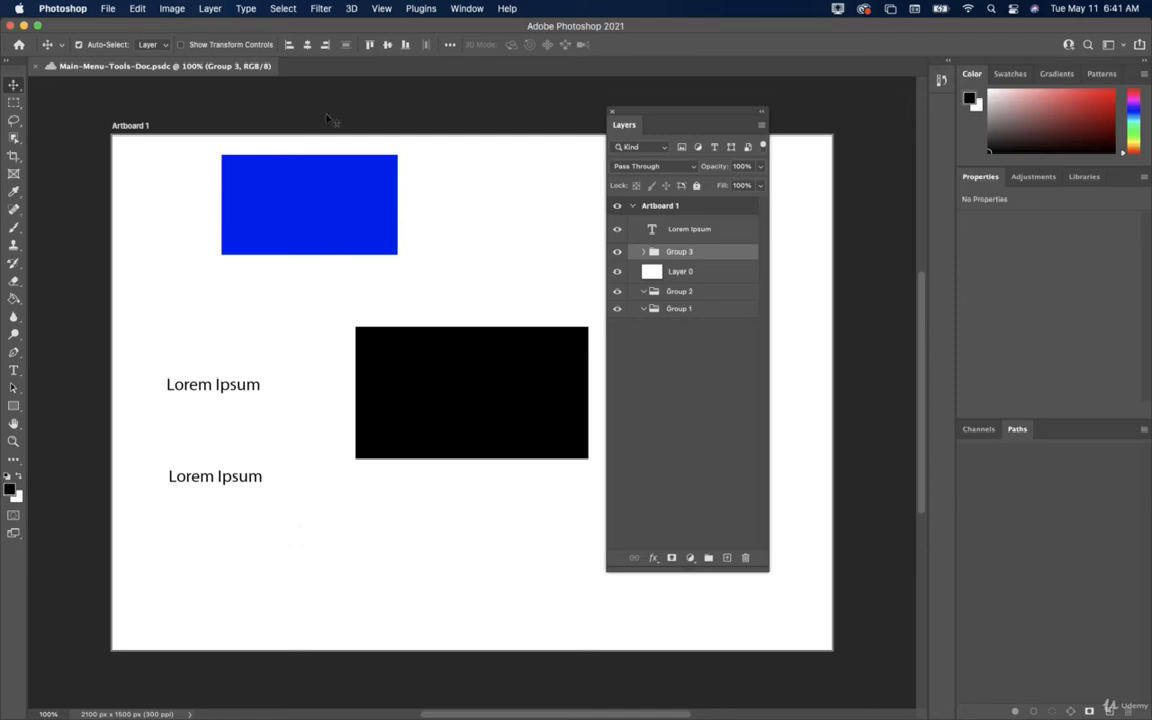
Move the Layers panel off the artwork into the right-hand dock.
{"action": "left_click", "coordinate": [240, 10]}
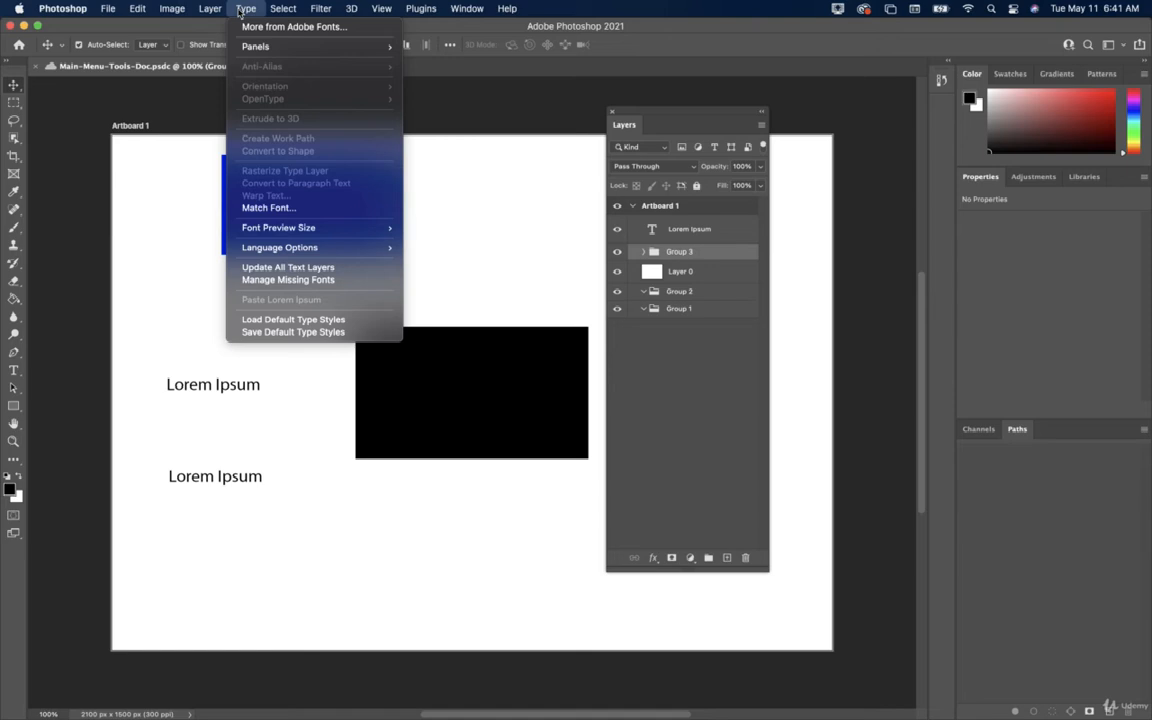
{"action": "left_click", "coordinate": [240, 12]}
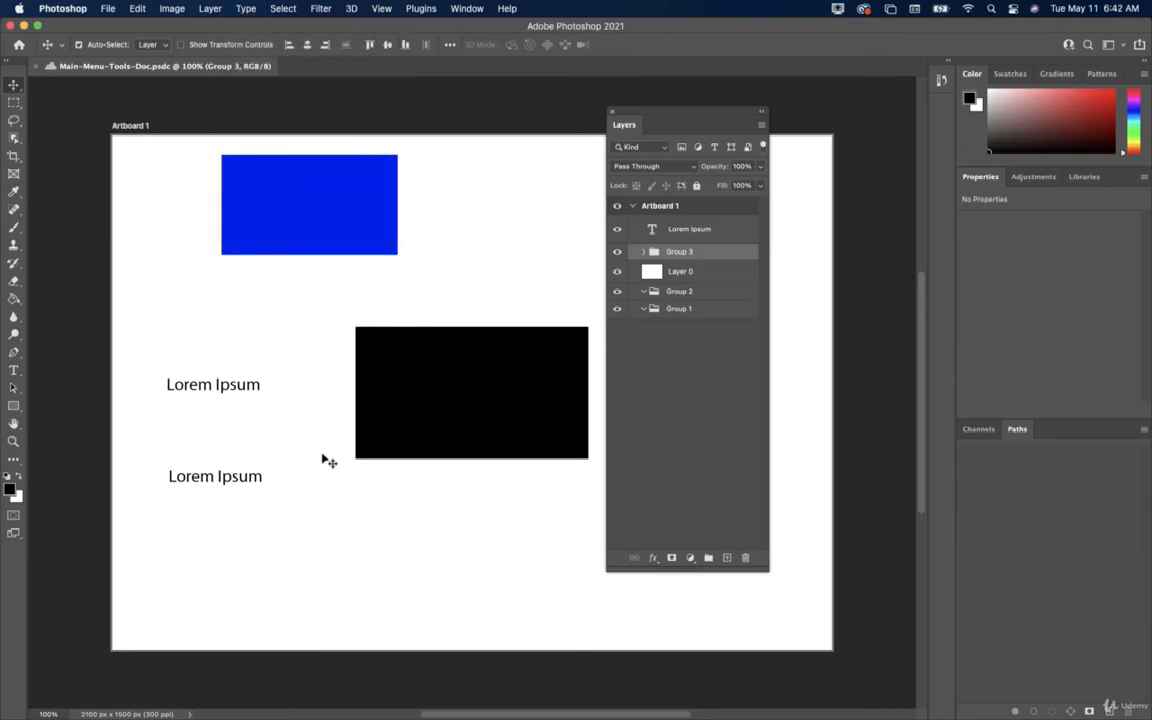
{"action": "left_click_drag", "start_coordinate": [698, 114], "coordinate": [1022, 150]}
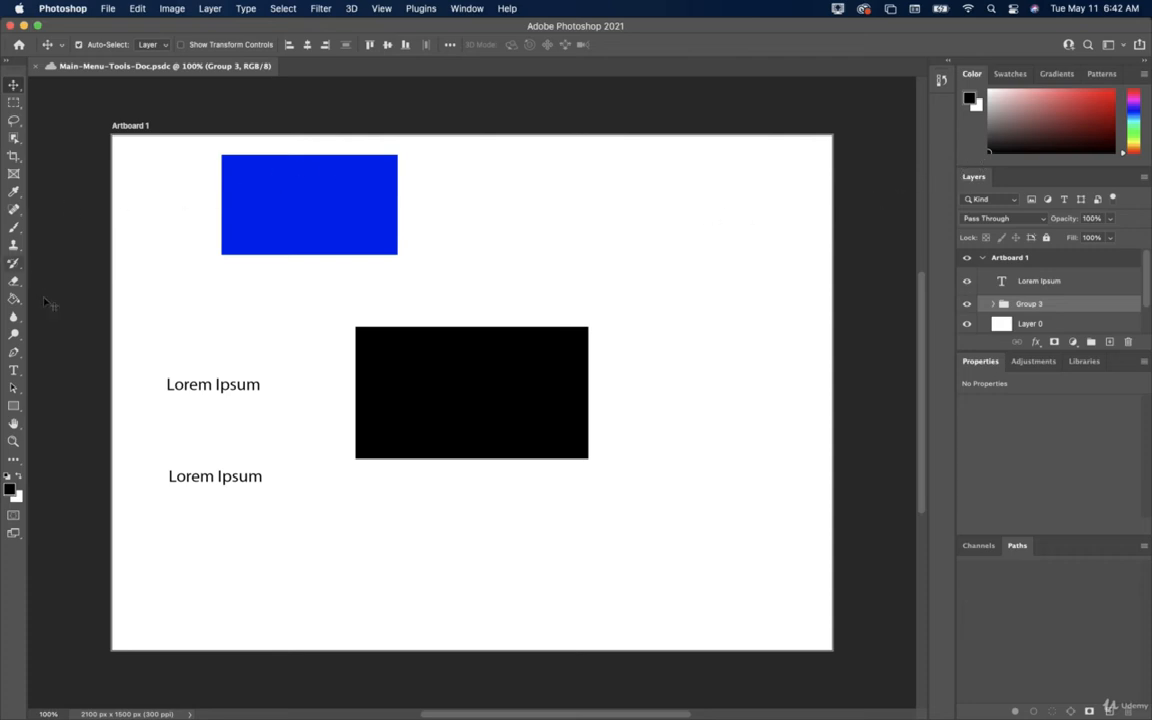
Add a type layer reading 'This is some Text' above the first Lorem Ipsum line and select its text.
{"action": "left_click", "coordinate": [13, 378]}
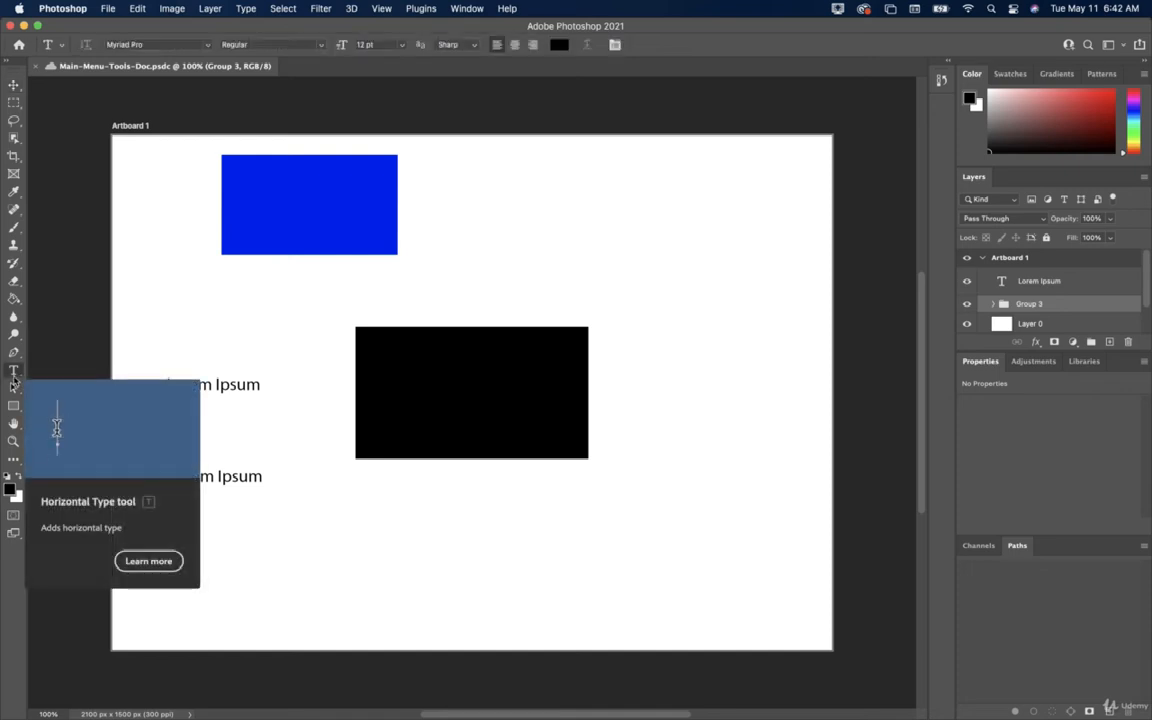
{"action": "left_click", "coordinate": [182, 312]}
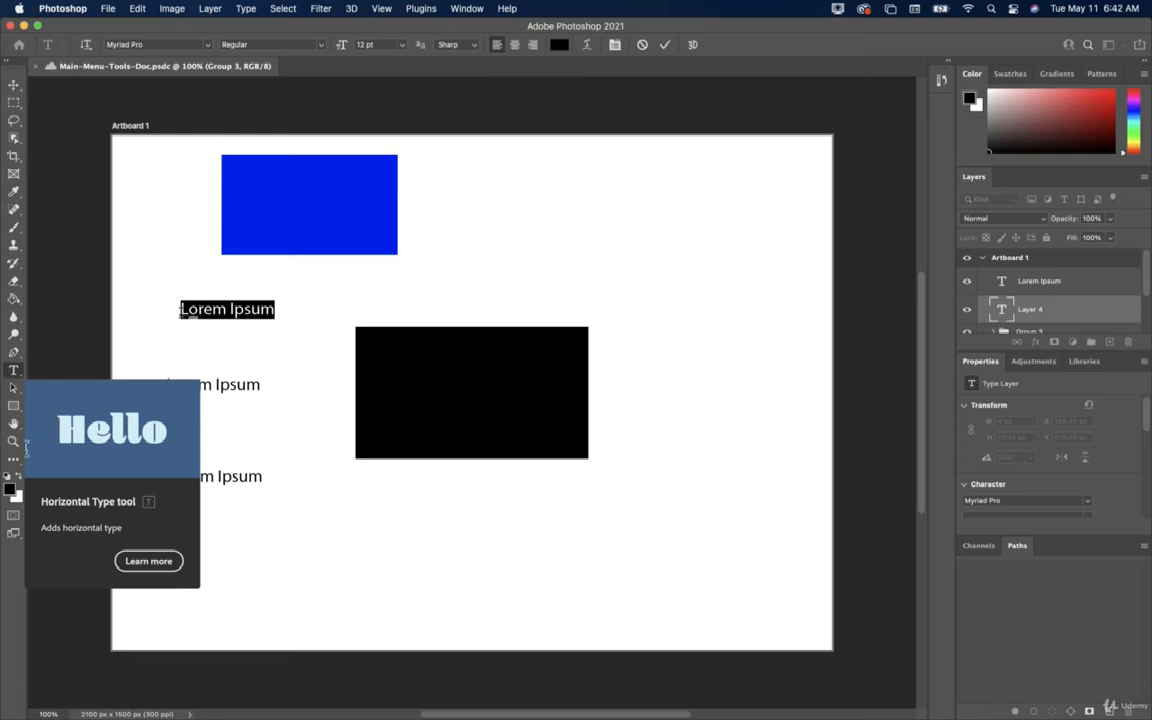
{"action": "type", "text": "This is so "}
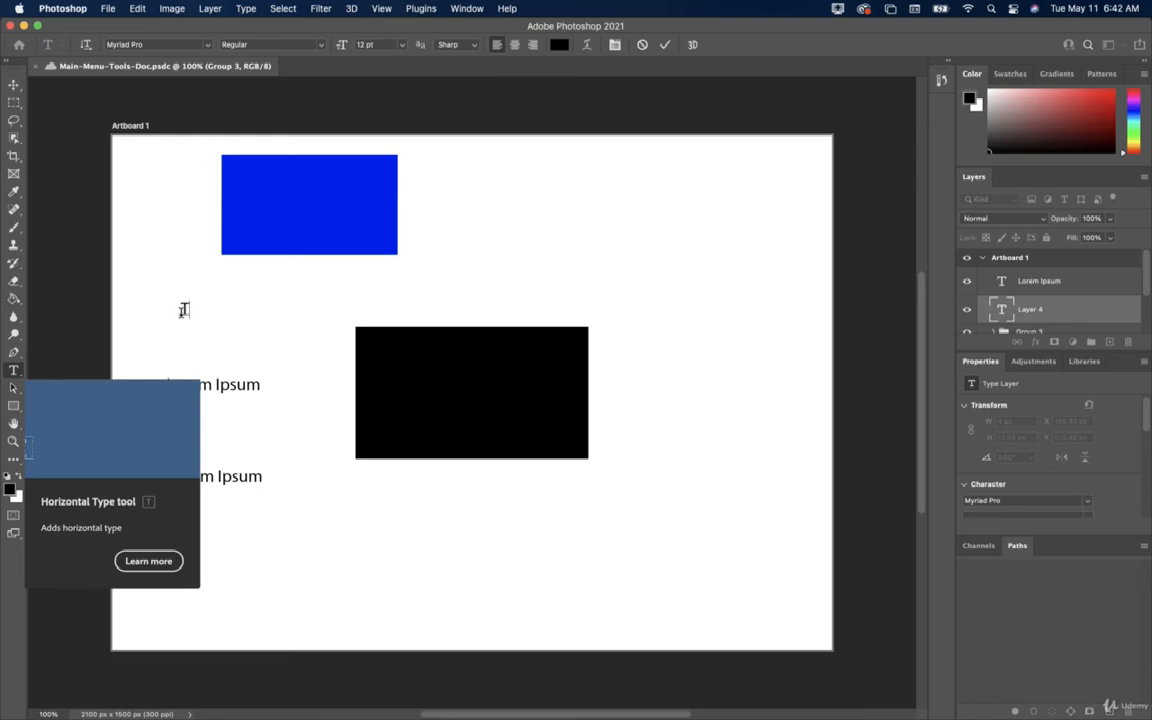
{"action": "type", "text": "me Text"}
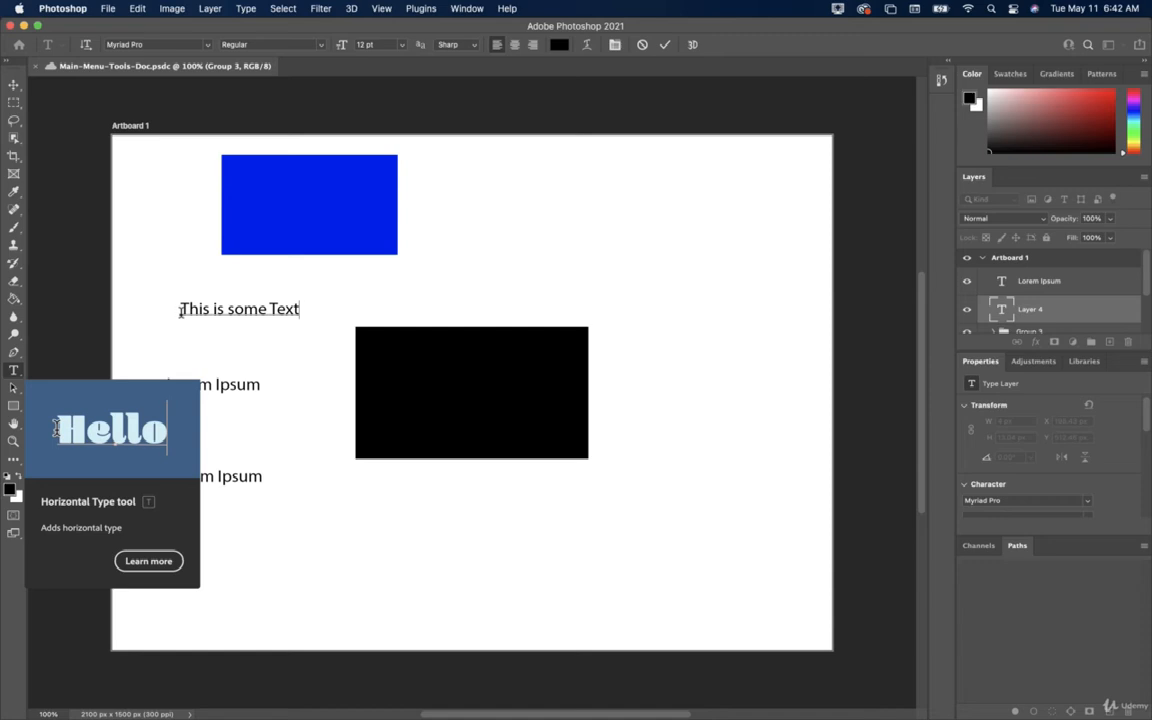
{"action": "key", "text": "super+a"}
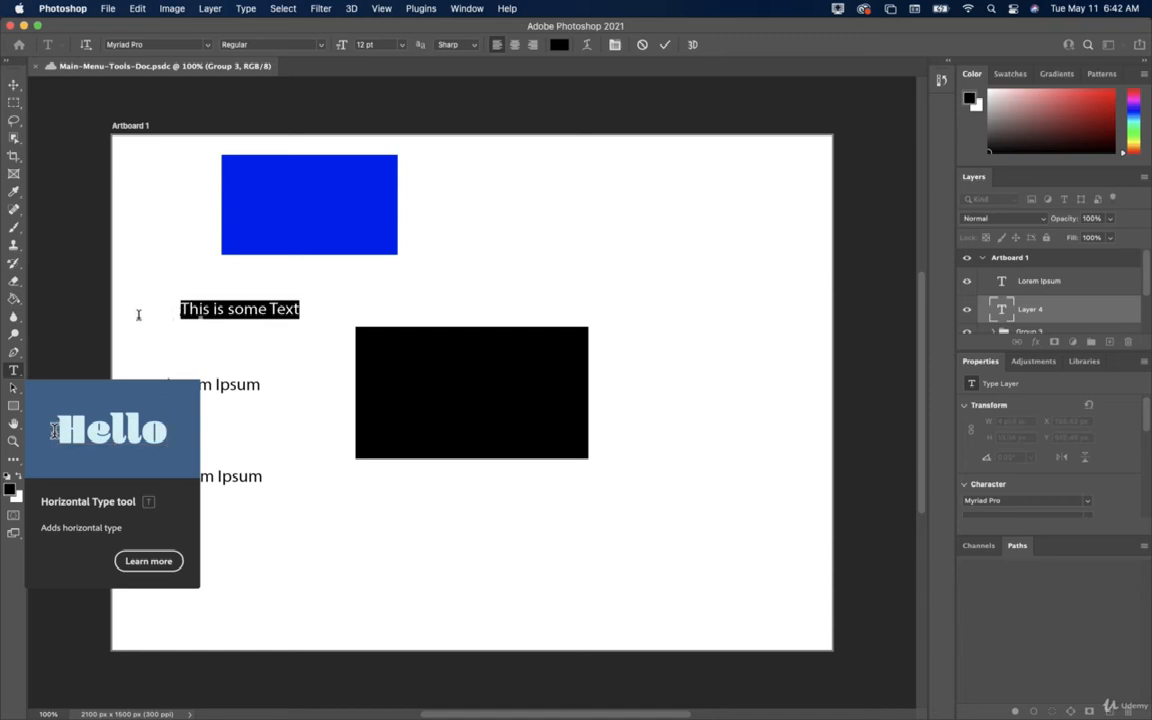
{"action": "left_click", "coordinate": [246, 8]}
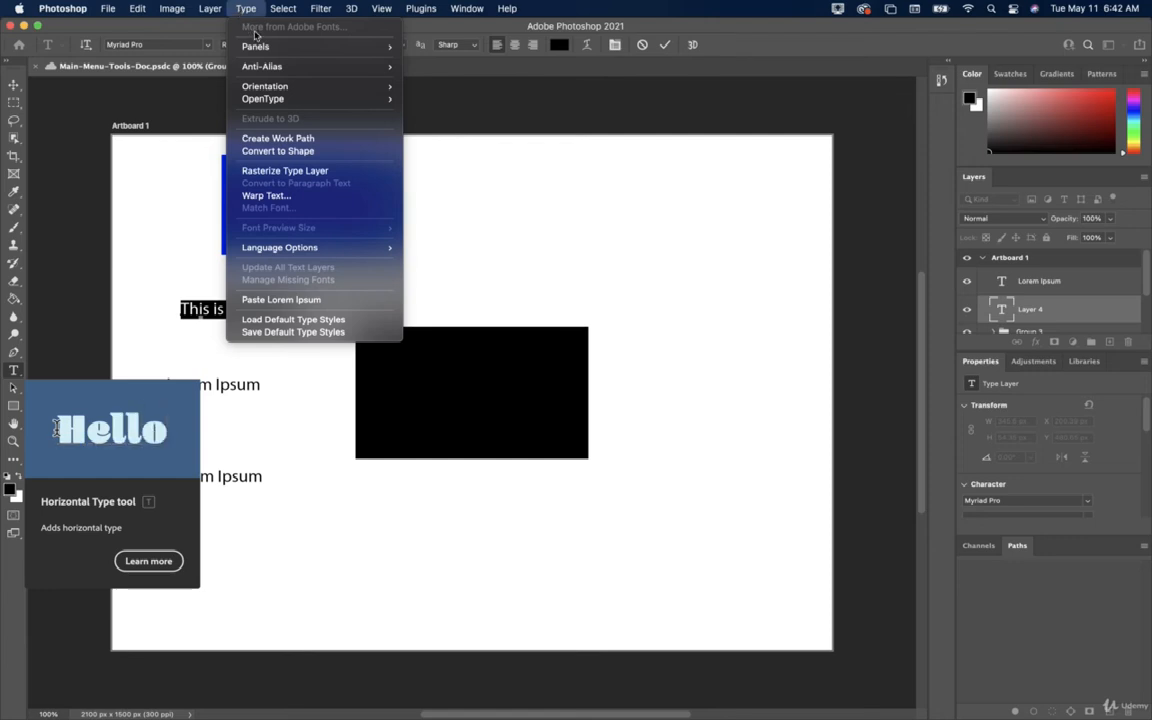
Show the Character panel, keep Myriad Pro at Regular, check Paragraph settings, then return to Character.
{"action": "mouse_move", "coordinate": [256, 48]}
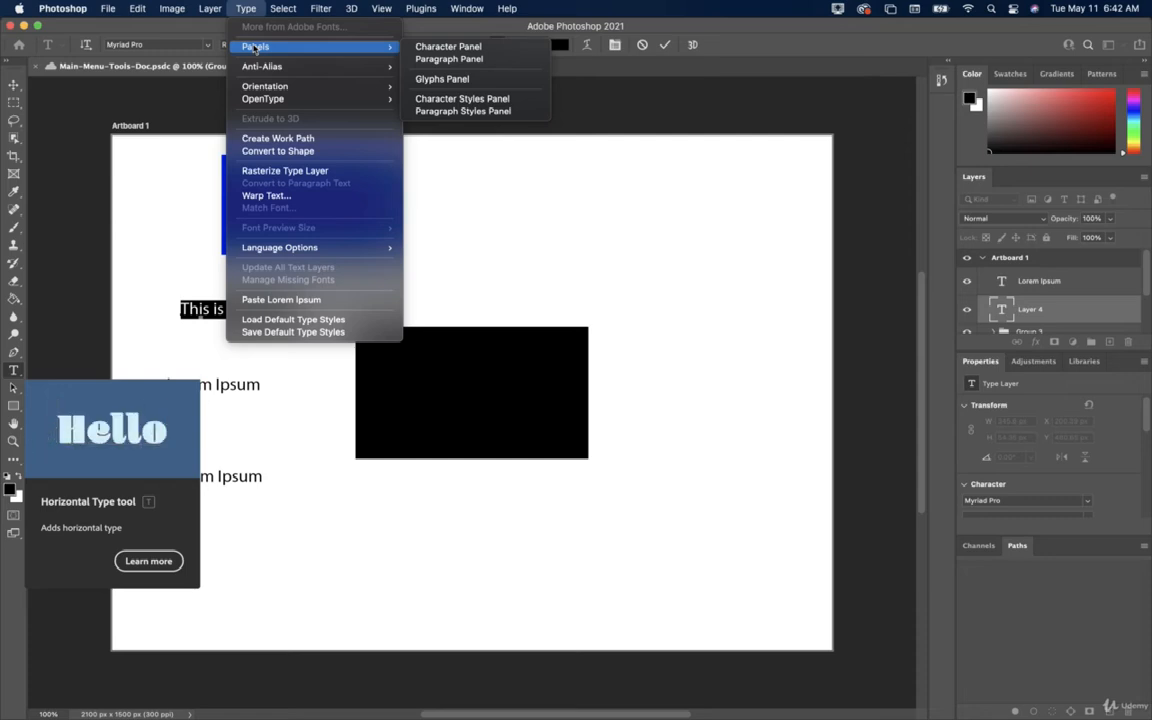
{"action": "left_click", "coordinate": [448, 47]}
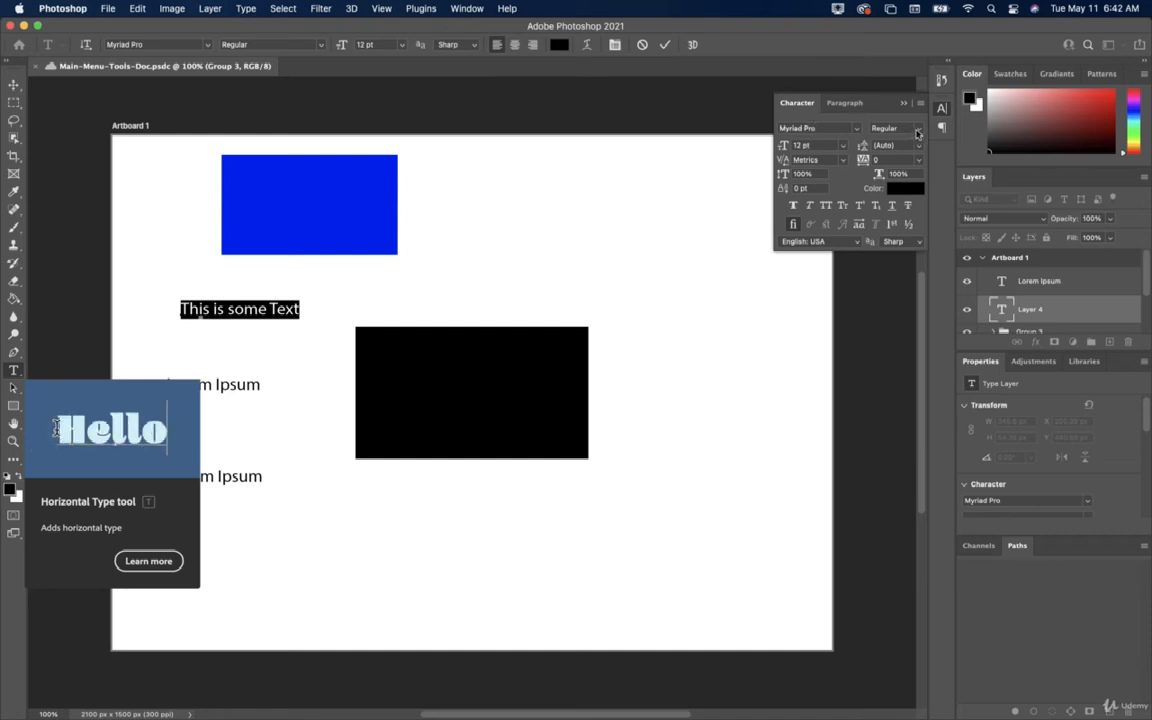
{"action": "left_click", "coordinate": [917, 133]}
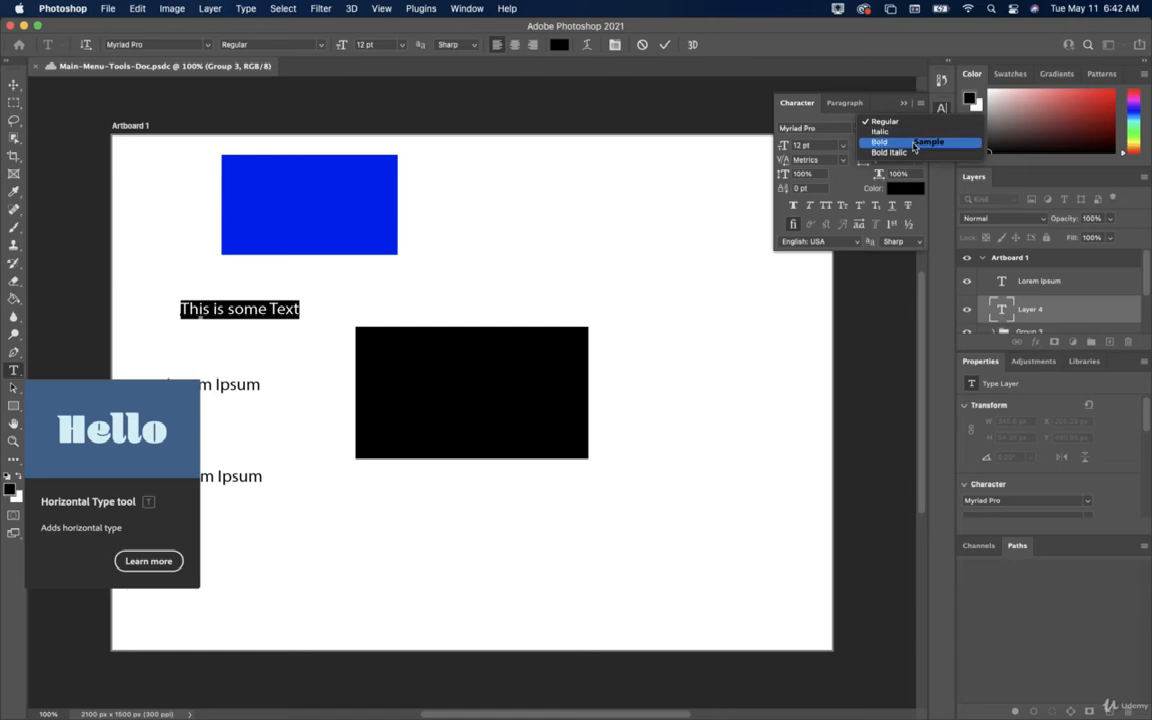
{"action": "left_click", "coordinate": [885, 122]}
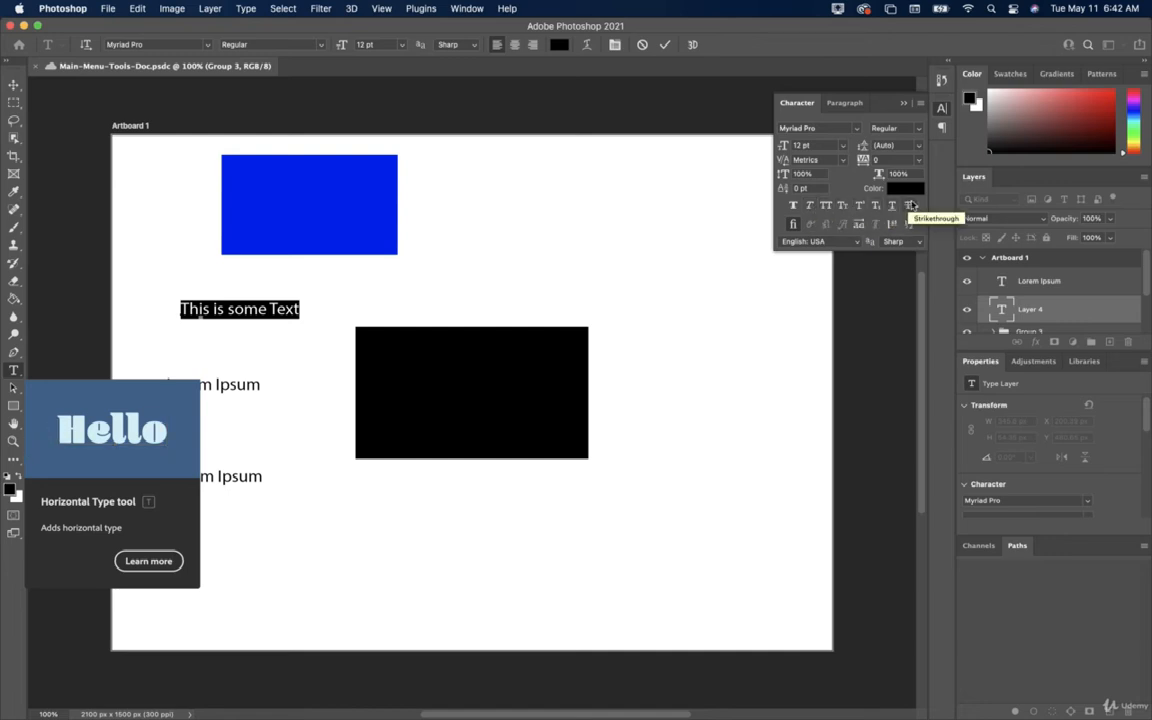
{"action": "left_click", "coordinate": [849, 104]}
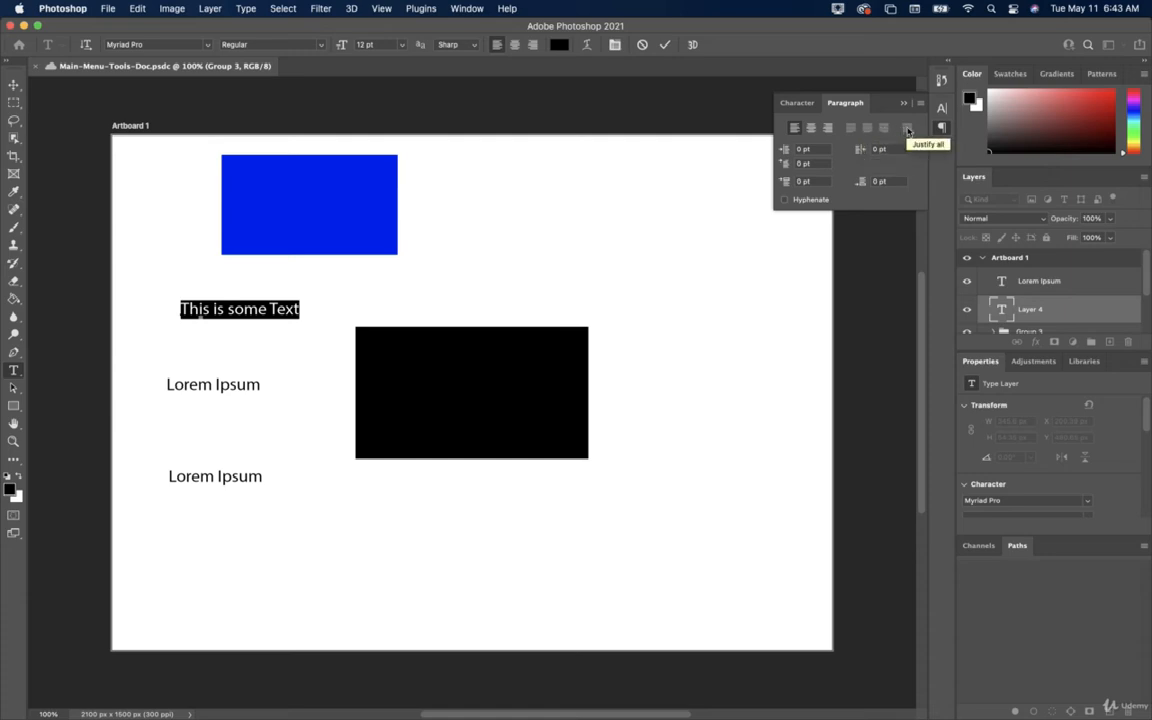
{"action": "left_click", "coordinate": [797, 103]}
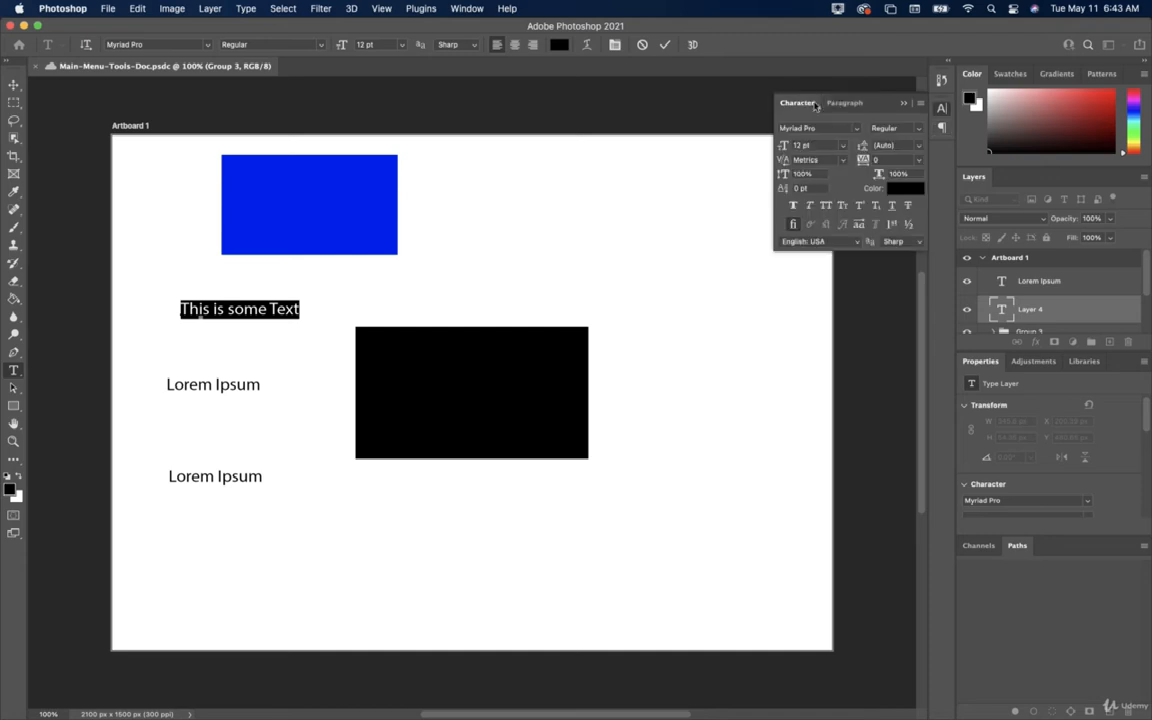
{"action": "left_click", "coordinate": [843, 103]}
Bring up the Glyphs panel, enlarge it, and scroll through its character grid.
{"action": "left_click", "coordinate": [242, 9]}
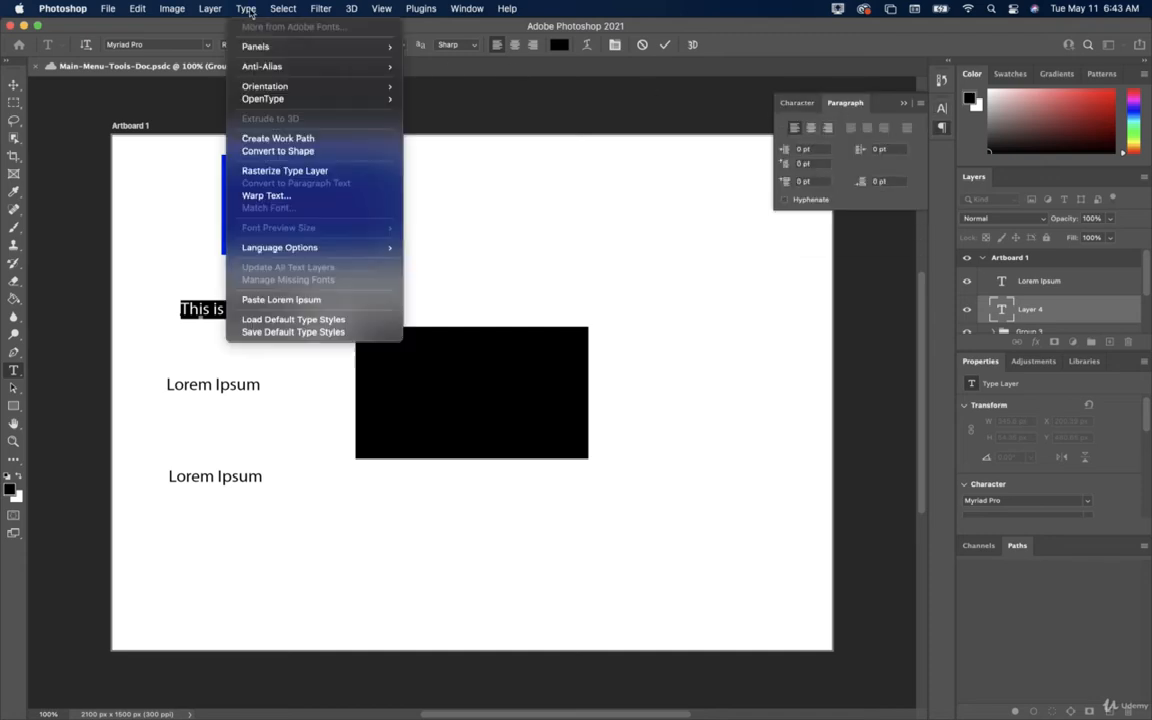
{"action": "mouse_move", "coordinate": [300, 47]}
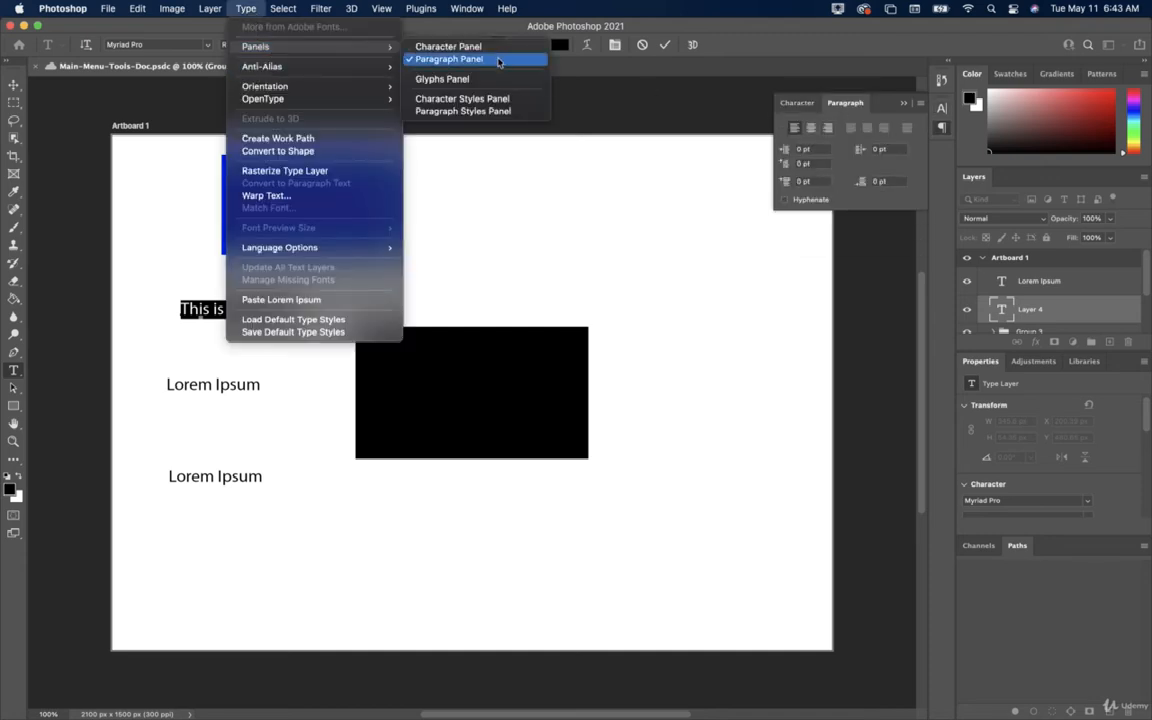
{"action": "left_click", "coordinate": [445, 79]}
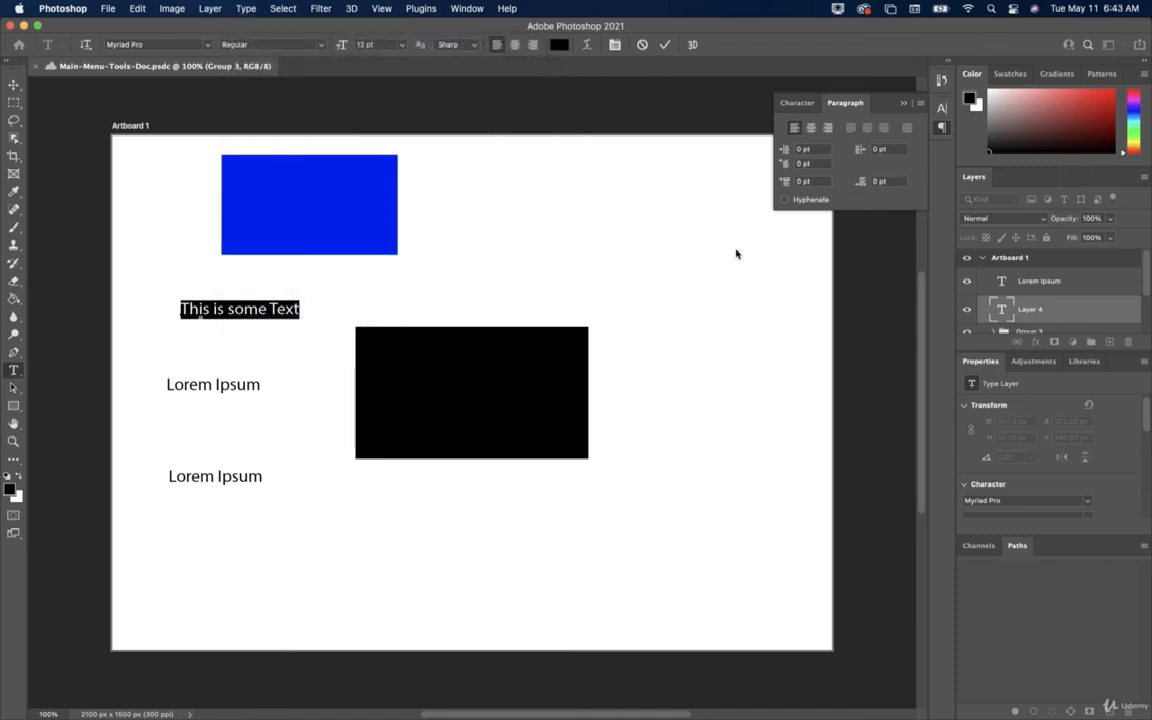
{"action": "scroll", "coordinate": [790, 258], "scroll_direction": "down", "scroll_amount": 4}
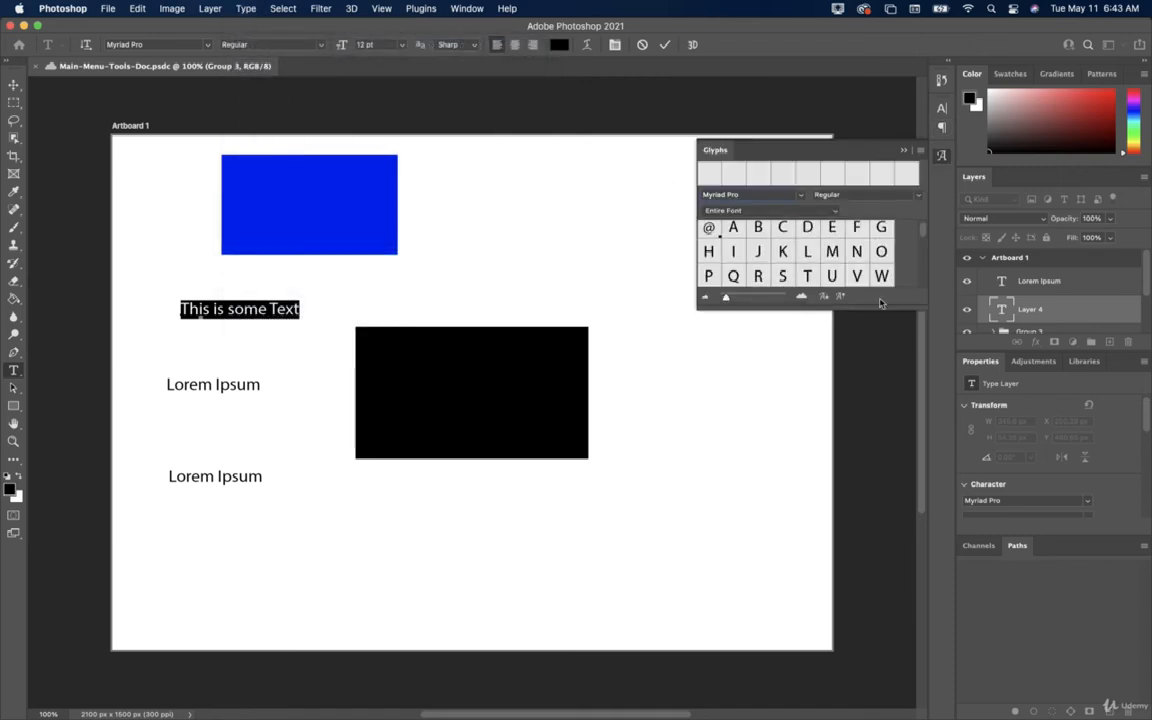
{"action": "left_click_drag", "start_coordinate": [880, 309], "coordinate": [880, 566]}
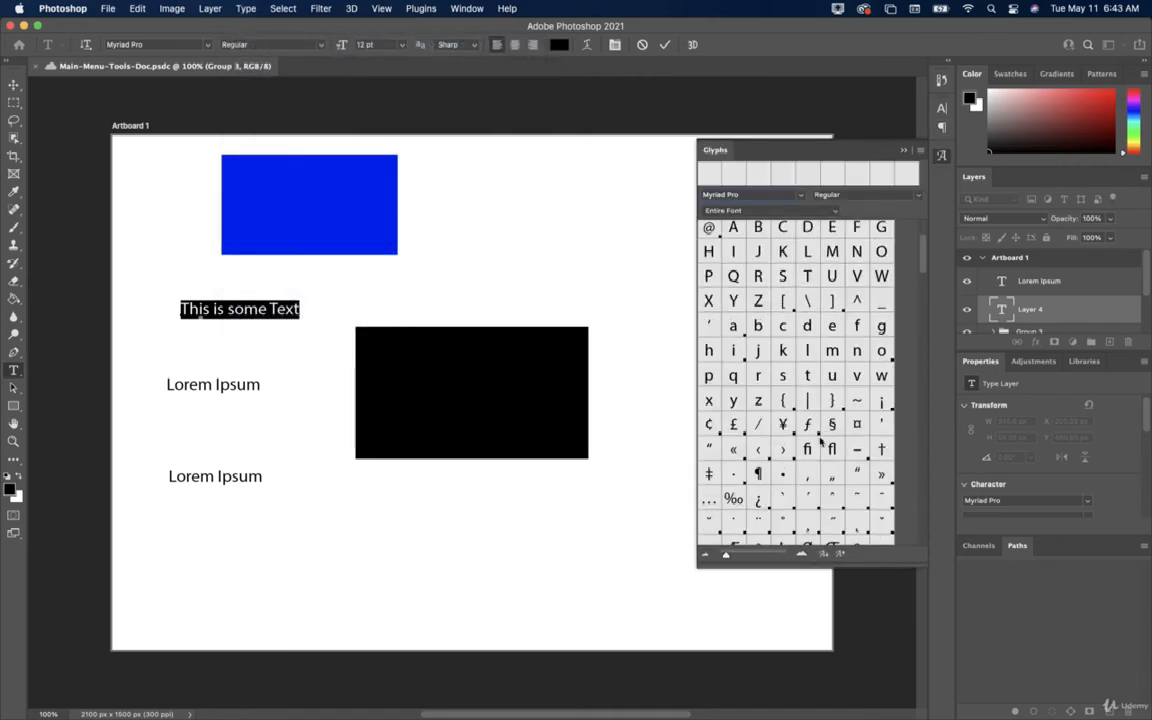
{"action": "scroll", "coordinate": [766, 370], "scroll_direction": "up", "scroll_amount": 3}
{"action": "scroll", "coordinate": [766, 370], "scroll_direction": "up", "scroll_amount": 1}
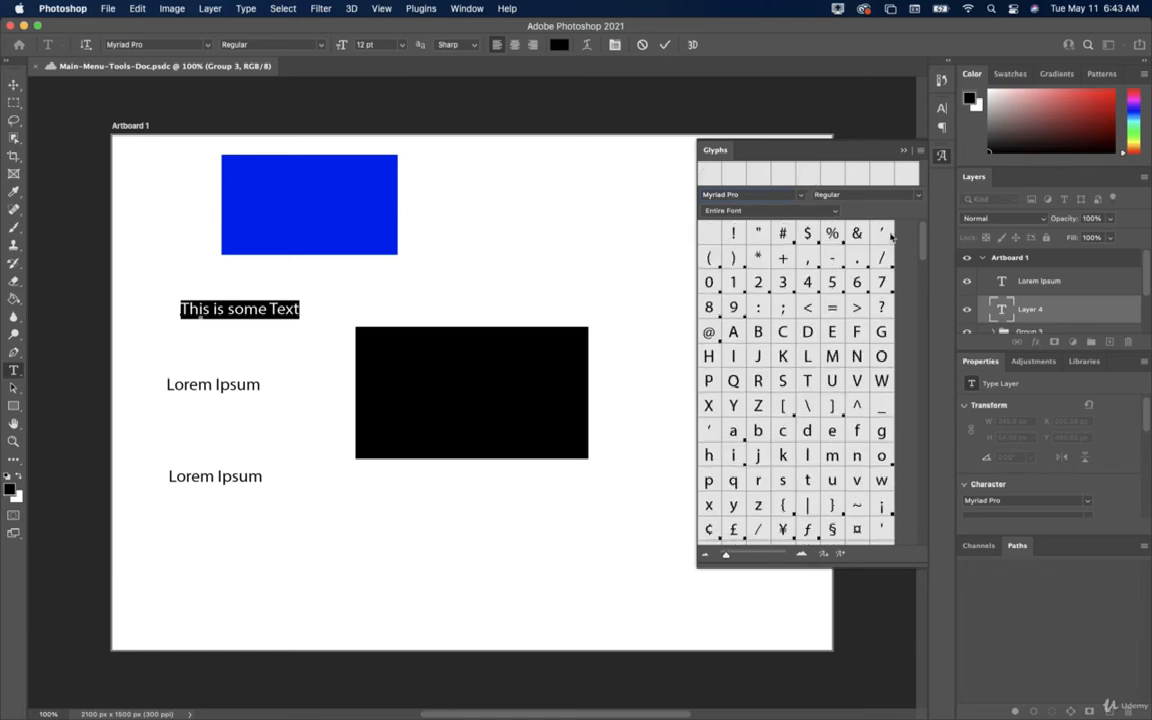
{"action": "scroll", "coordinate": [786, 293], "scroll_direction": "down", "scroll_amount": 12}
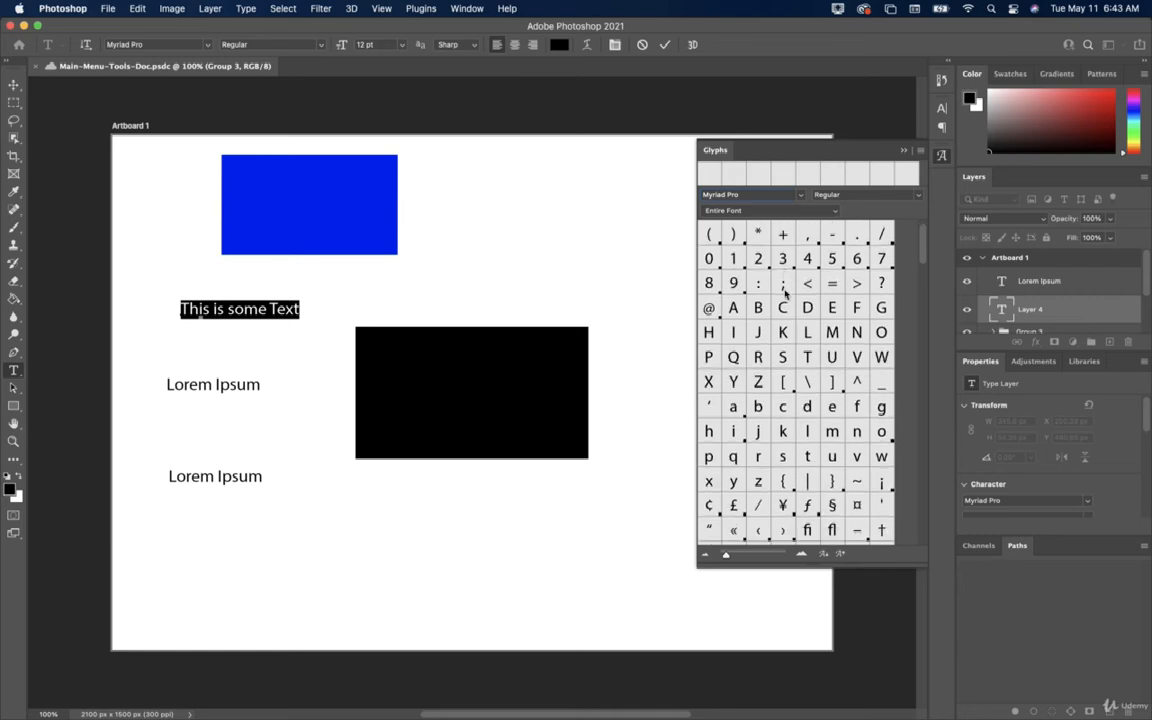
{"action": "scroll", "coordinate": [786, 293], "scroll_direction": "down", "scroll_amount": 15}
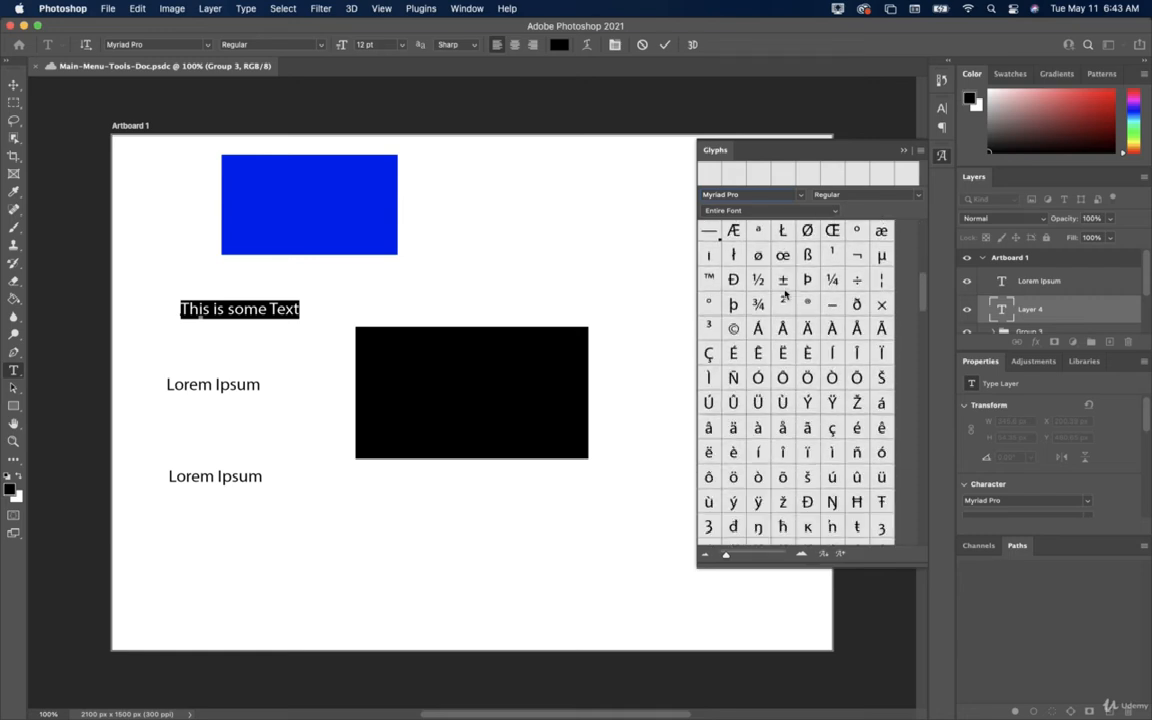
{"action": "scroll", "coordinate": [786, 293], "scroll_direction": "down", "scroll_amount": 15}
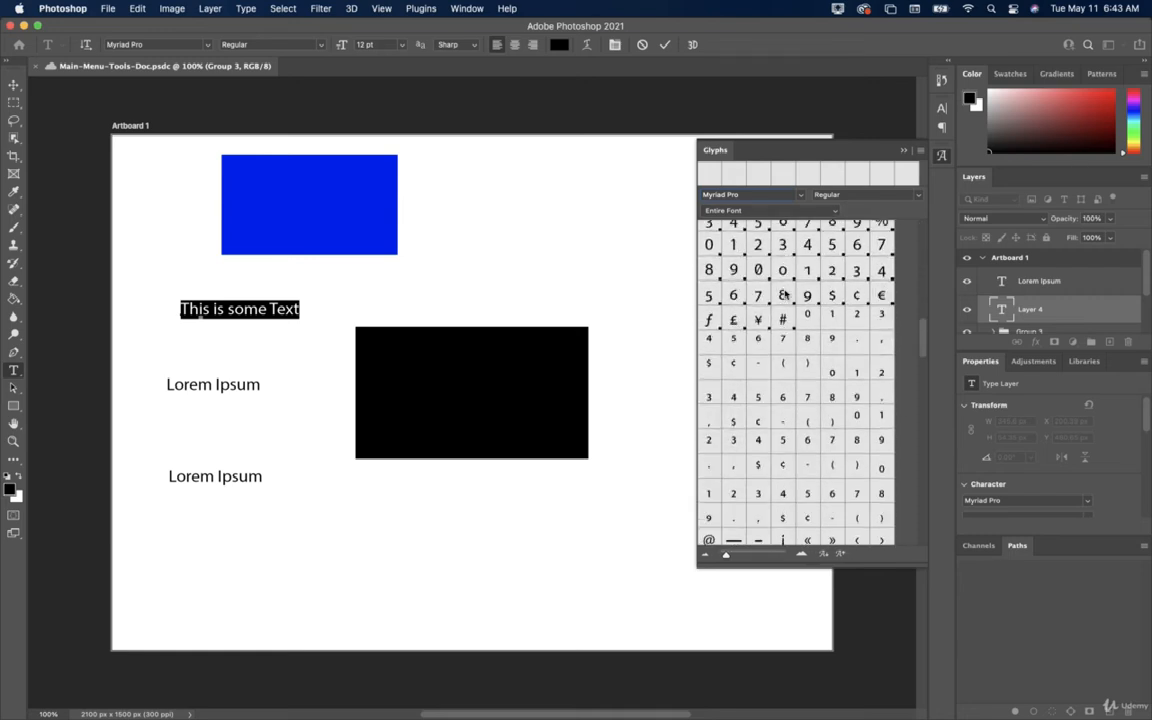
{"action": "scroll", "coordinate": [786, 293], "scroll_direction": "down", "scroll_amount": 15}
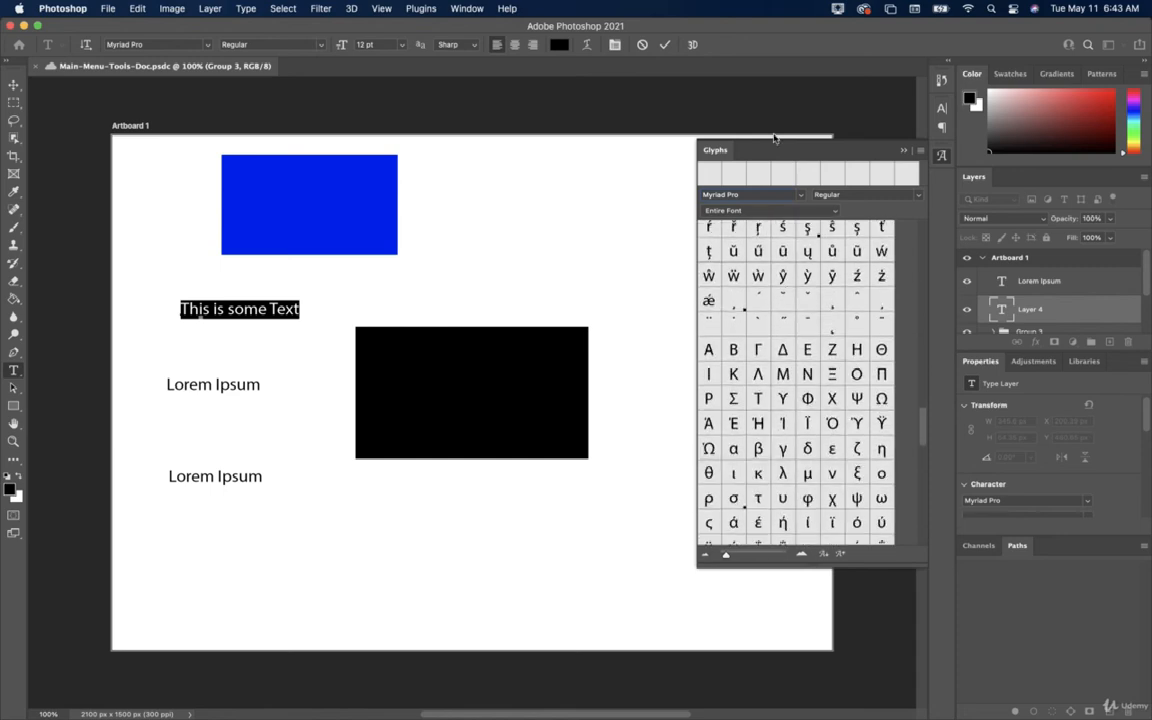
Change the text's font via Myriad Variable Concept to Noteworthy Light, then close the Glyphs panel.
{"action": "left_click", "coordinate": [801, 196]}
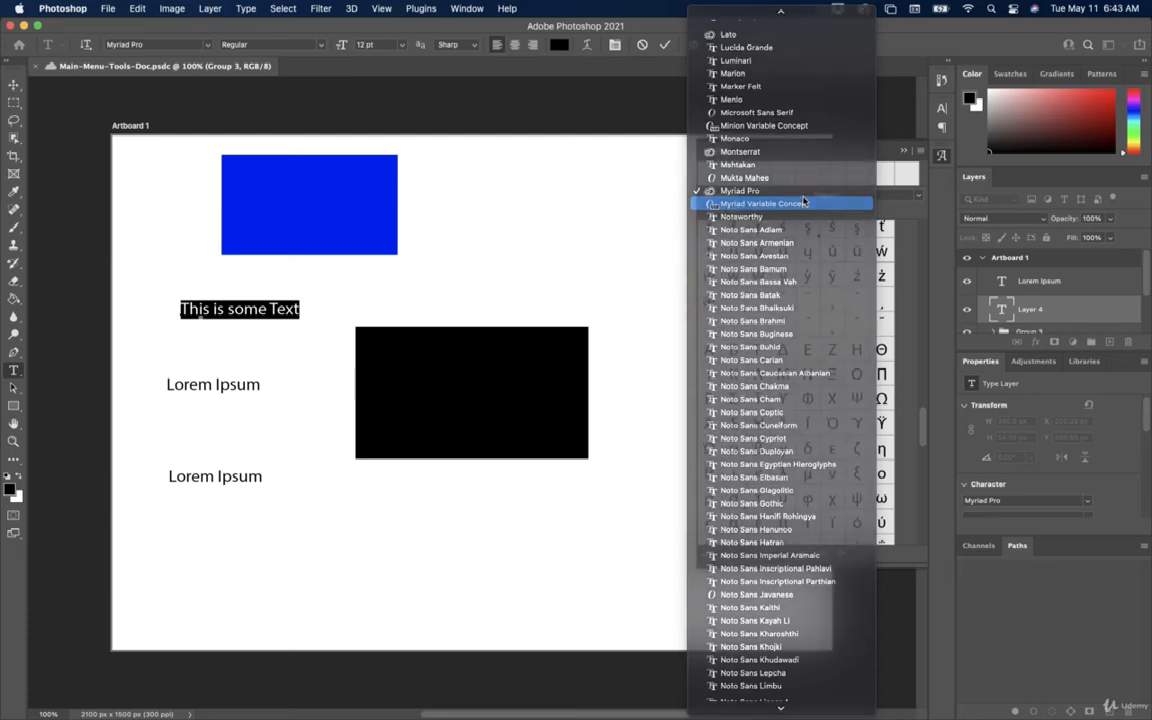
{"action": "left_click", "coordinate": [803, 203]}
{"action": "left_click", "coordinate": [803, 199]}
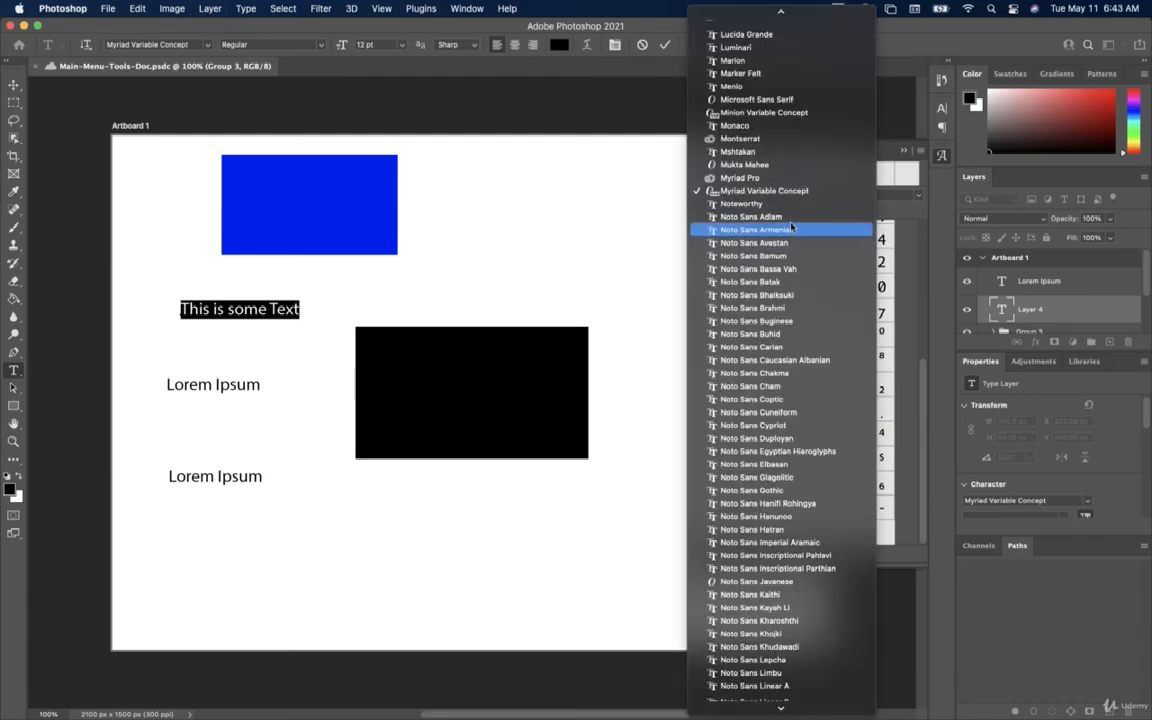
{"action": "left_click", "coordinate": [794, 205]}
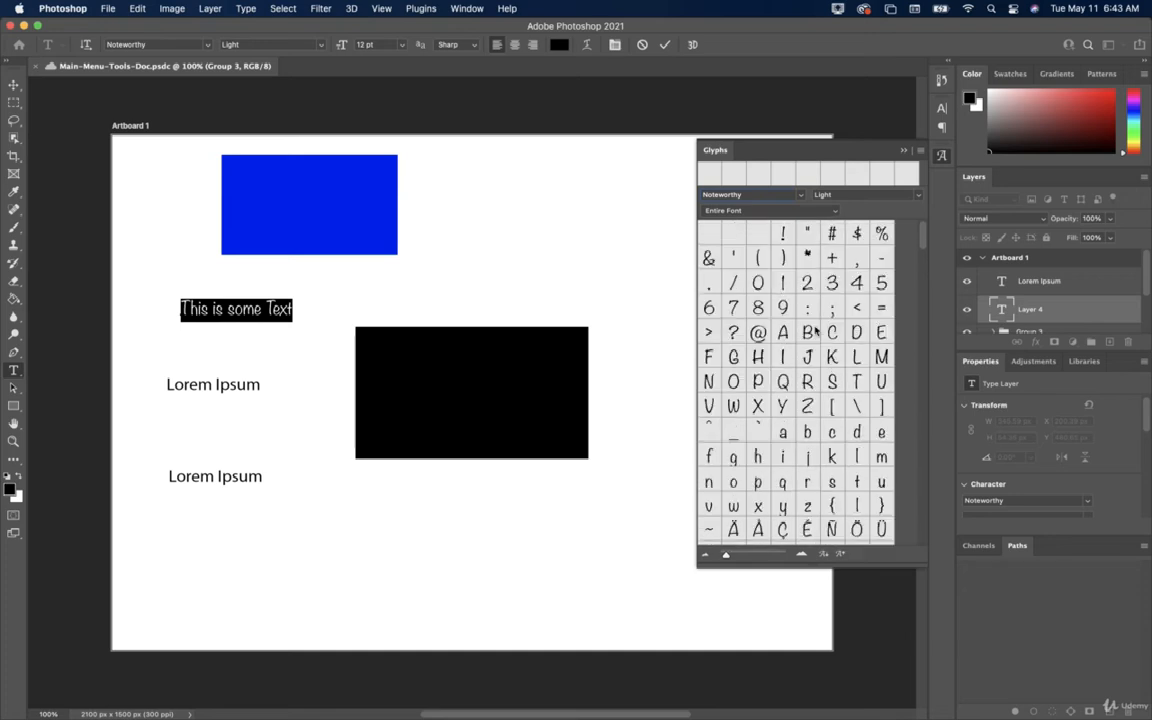
{"action": "scroll", "coordinate": [796, 432], "scroll_direction": "down", "scroll_amount": 5}
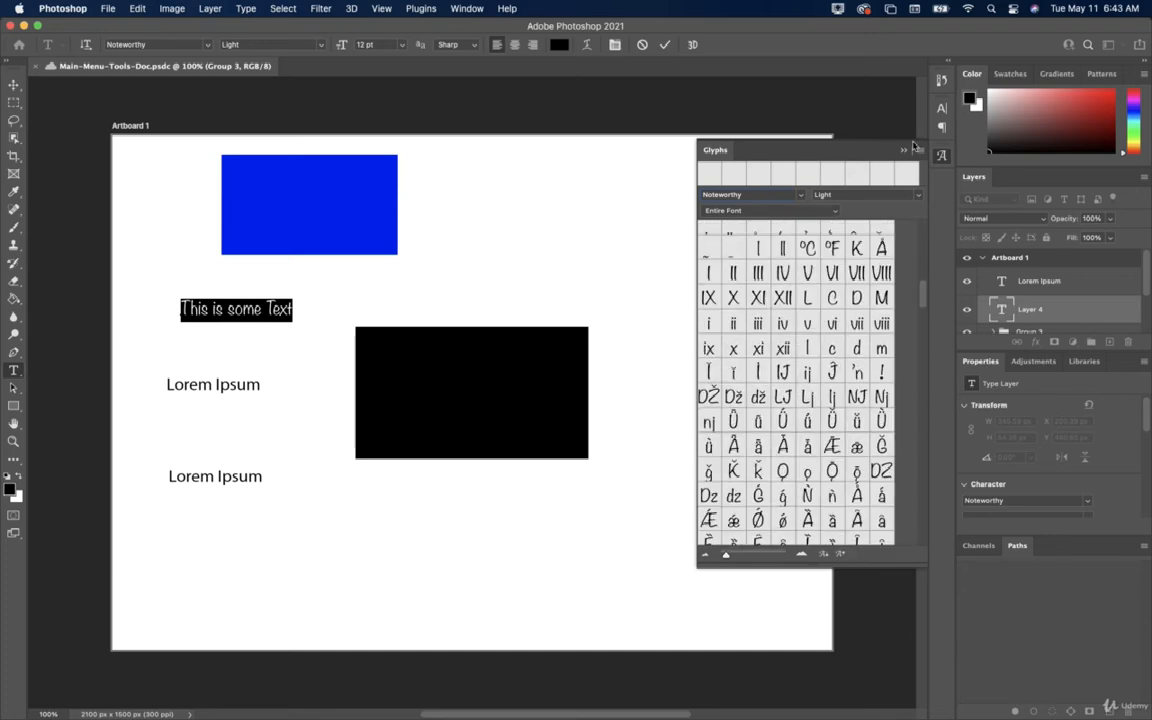
{"action": "left_click", "coordinate": [916, 152]}
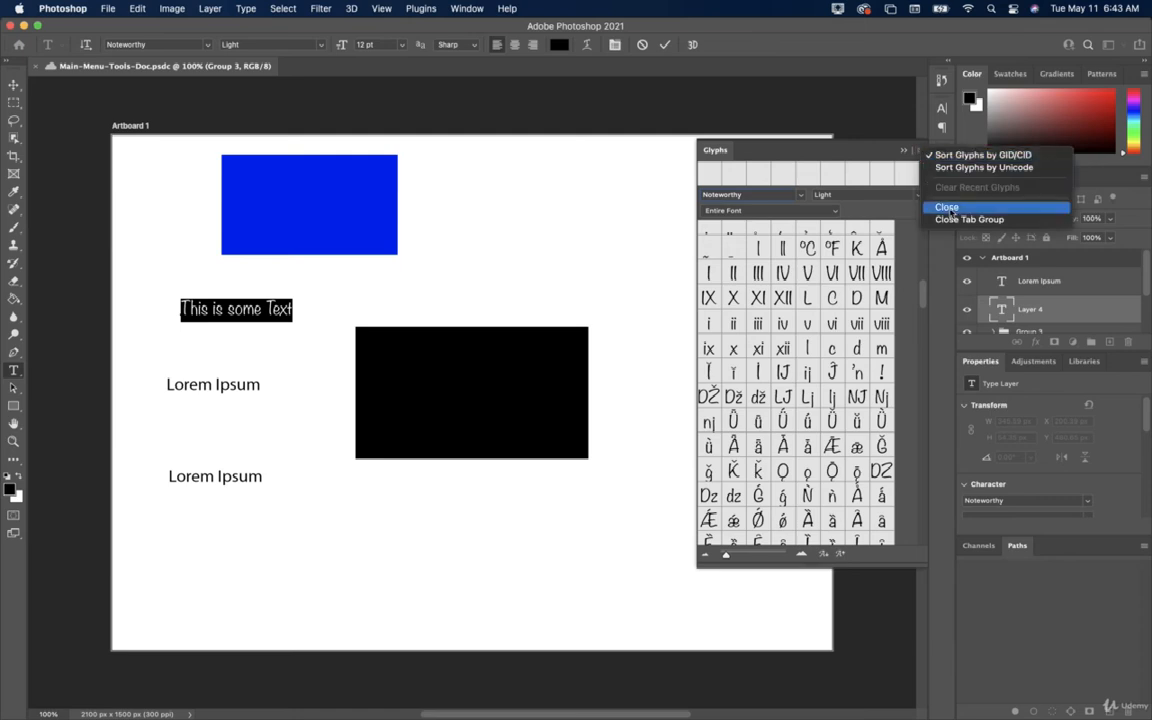
{"action": "left_click", "coordinate": [950, 206]}
{"action": "left_click", "coordinate": [246, 8]}
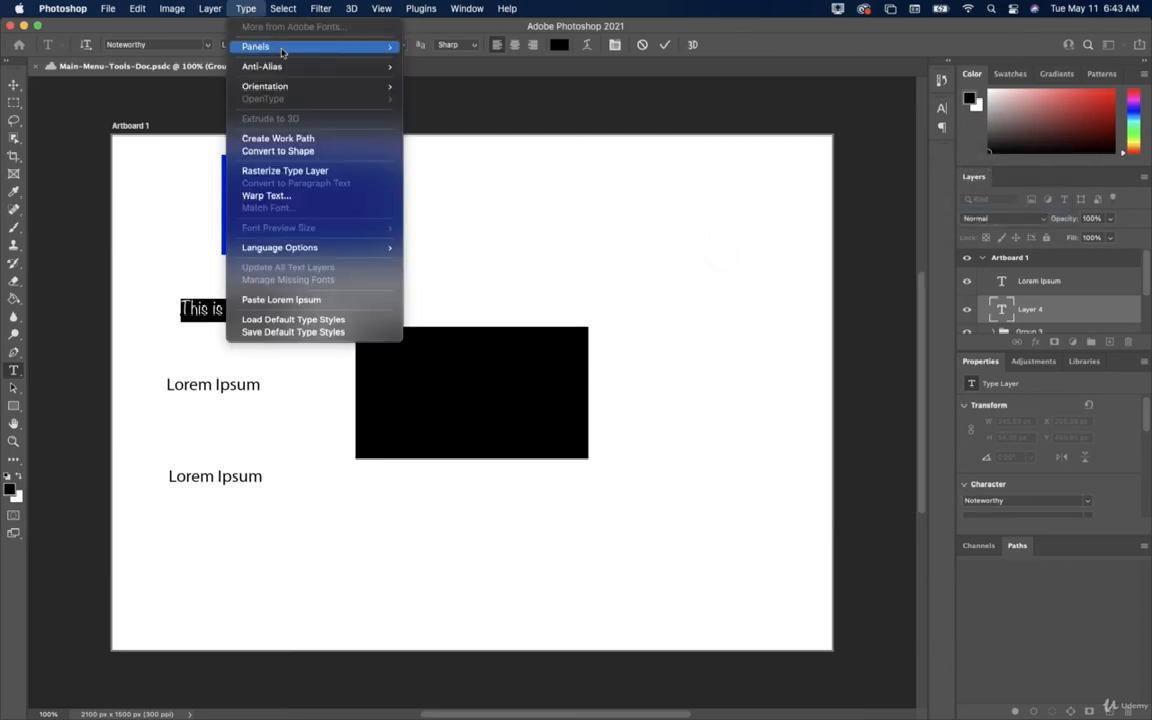
{"action": "mouse_move", "coordinate": [270, 46]}
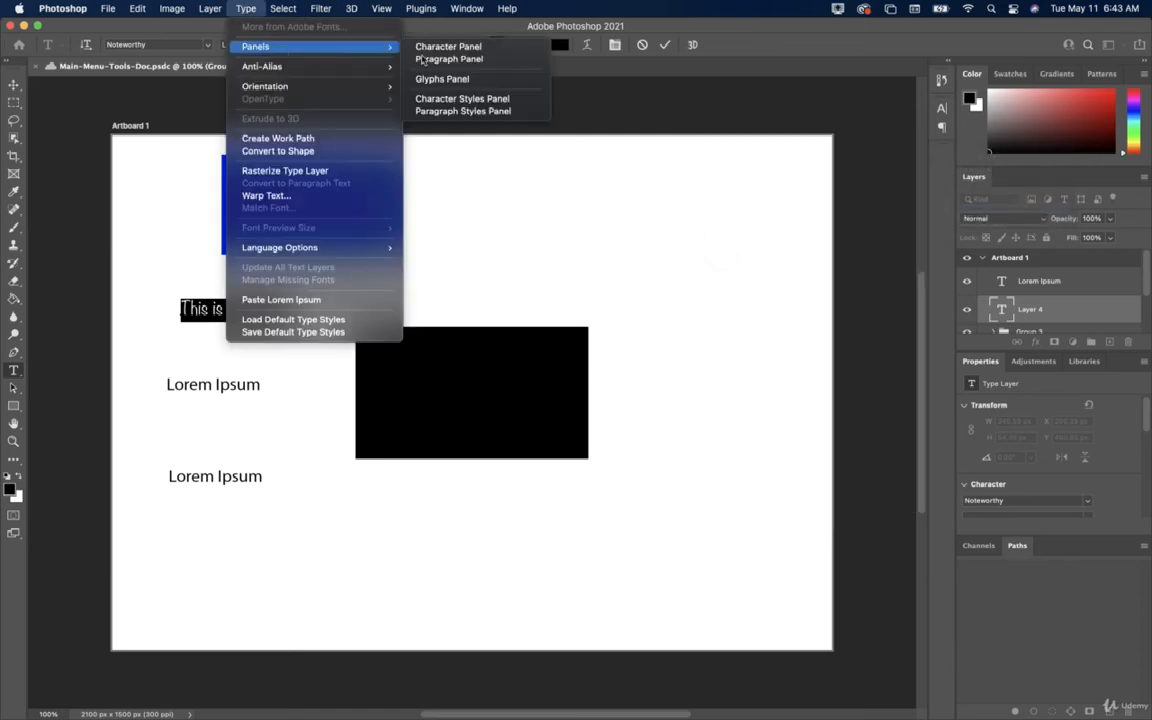
{"action": "left_click", "coordinate": [461, 99]}
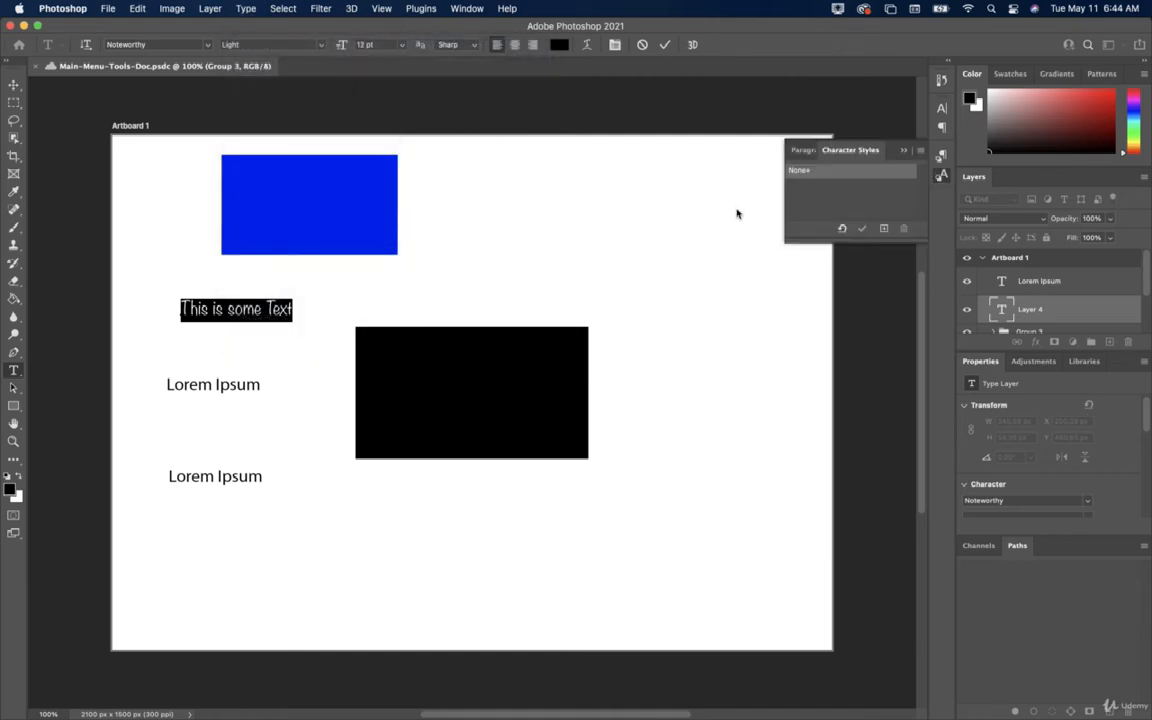
{"action": "left_click", "coordinate": [808, 151]}
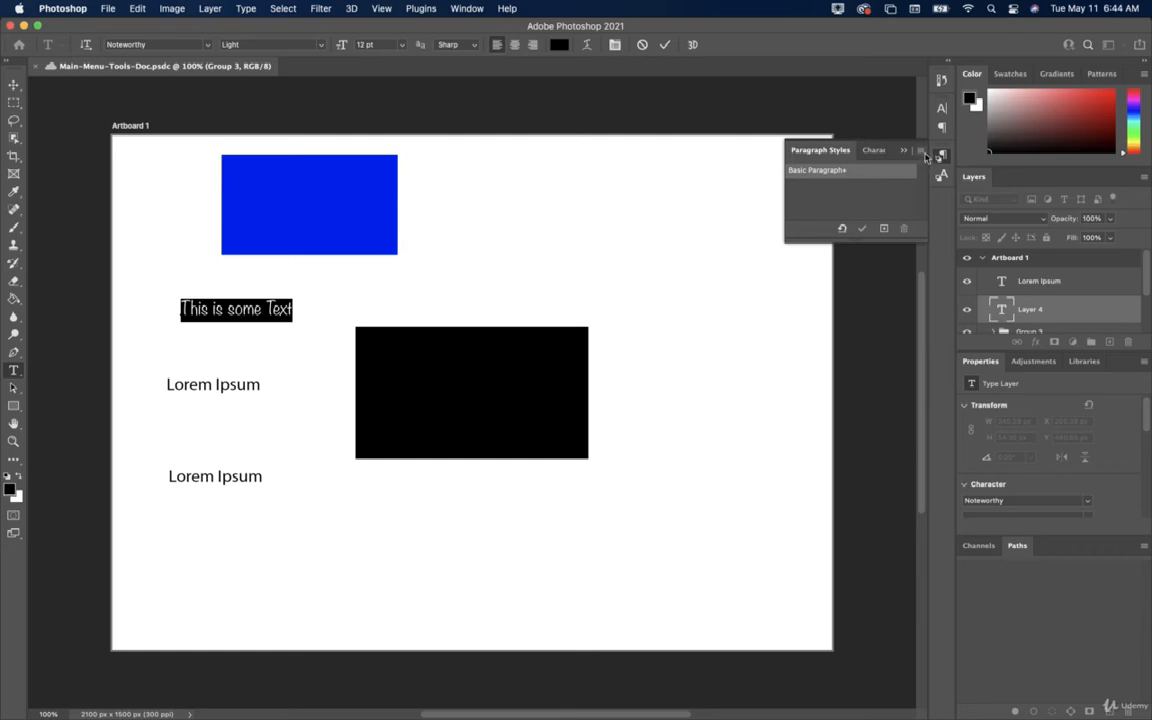
{"action": "left_click", "coordinate": [922, 152]}
{"action": "left_click", "coordinate": [958, 314]}
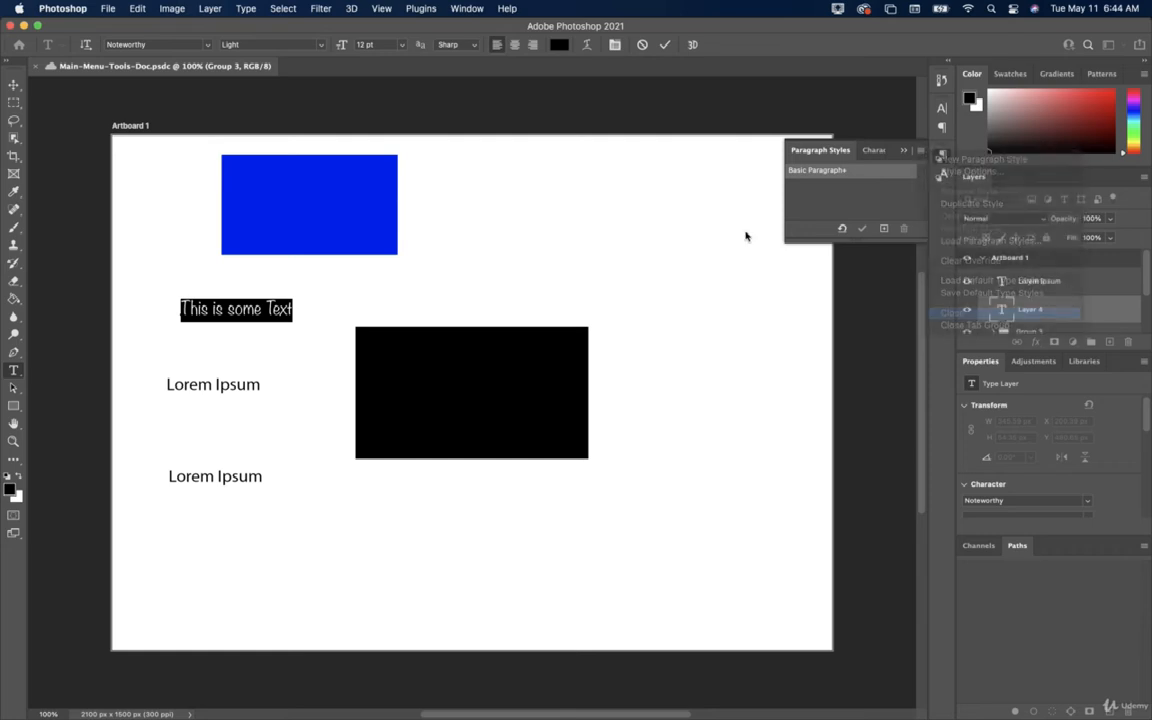
{"action": "left_click", "coordinate": [922, 152]}
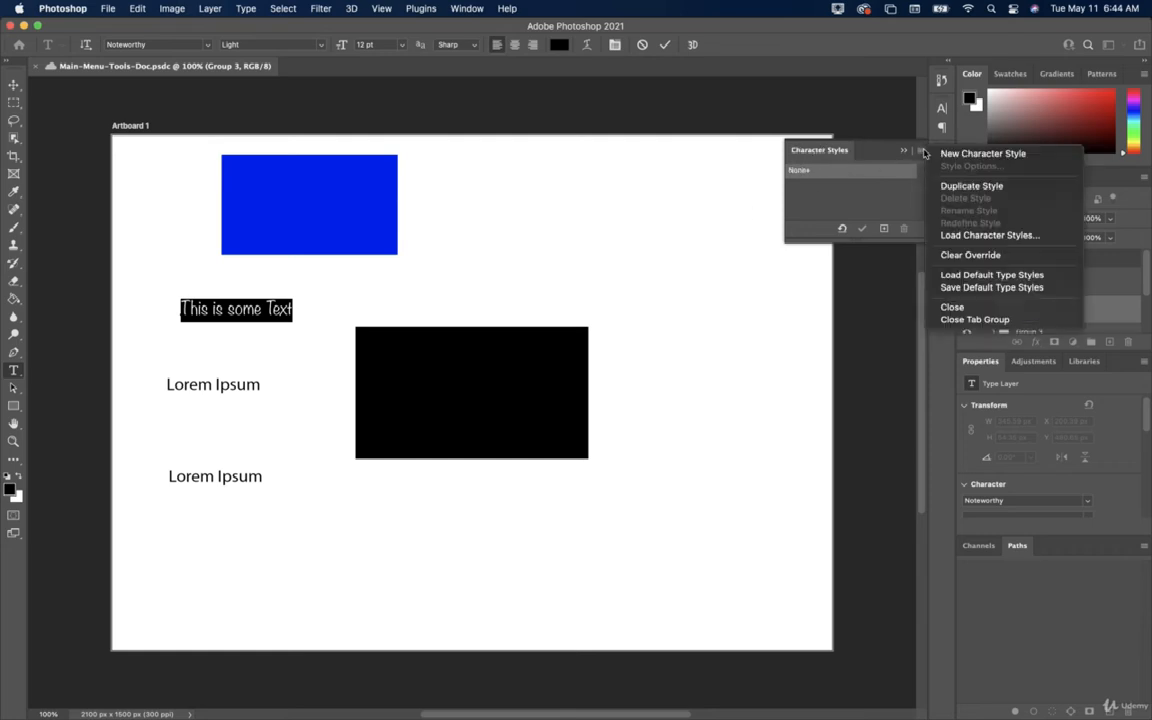
{"action": "left_click", "coordinate": [998, 320]}
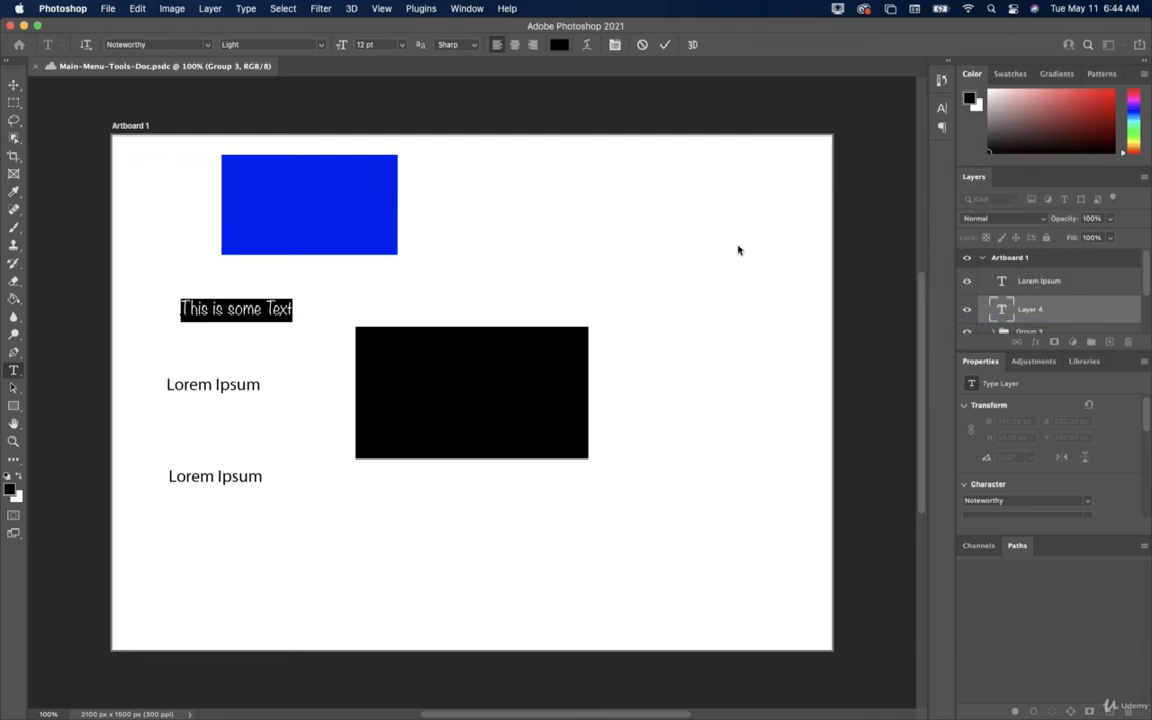
{"action": "left_click", "coordinate": [246, 8]}
Browse the Type menu's Anti-Alias and Language Options, then commit the text with the Move tool.
{"action": "mouse_move", "coordinate": [267, 70]}
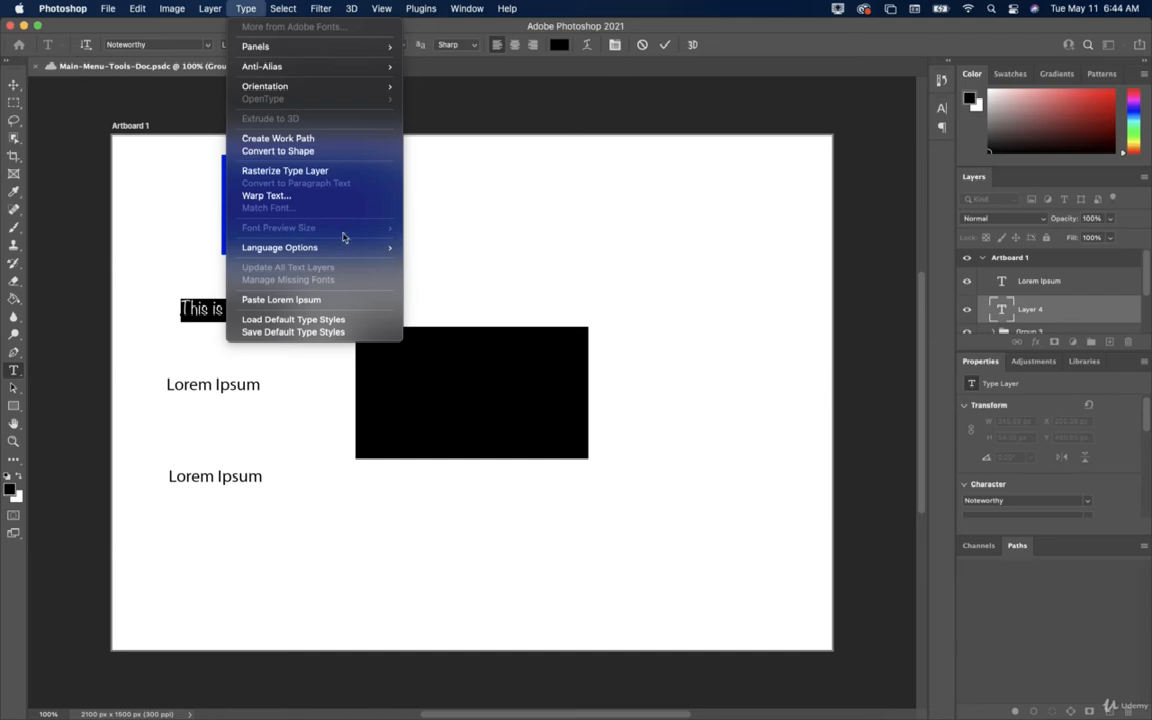
{"action": "mouse_move", "coordinate": [347, 250]}
{"action": "left_click", "coordinate": [268, 377]}
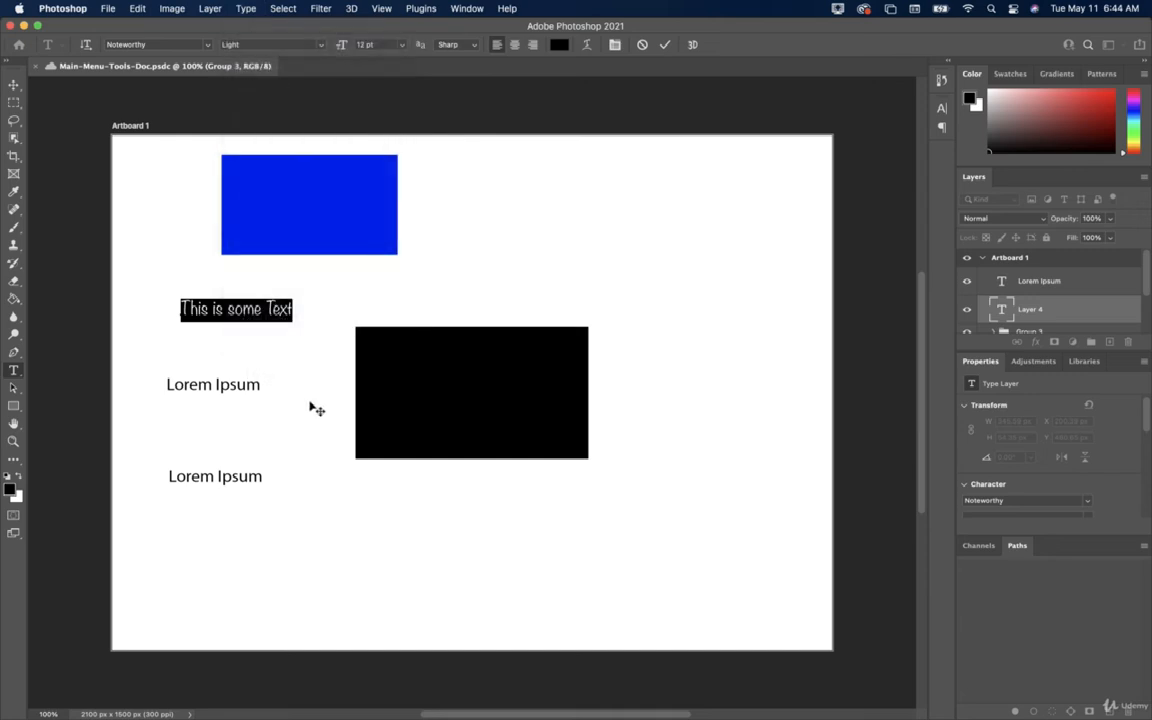
{"action": "left_click", "coordinate": [15, 86]}
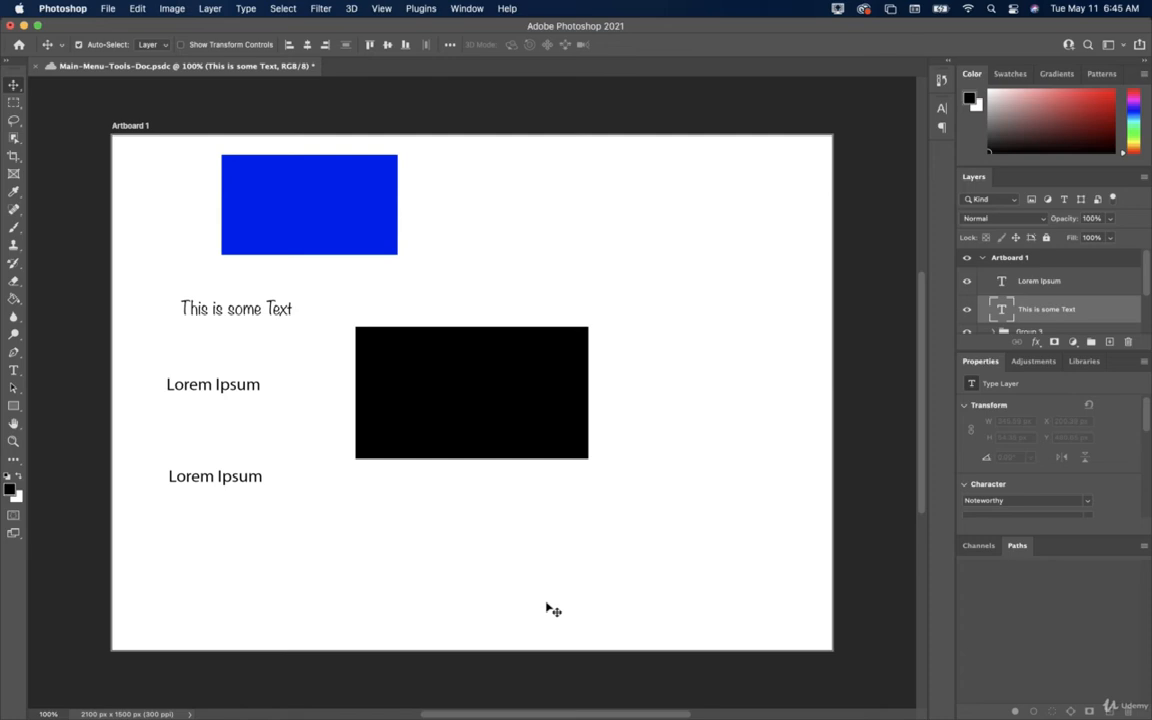
Select the whole artboard, float the Layers panel beside the canvas, then deselect and reselect all.
{"action": "left_click", "coordinate": [283, 8]}
{"action": "left_click", "coordinate": [288, 26]}
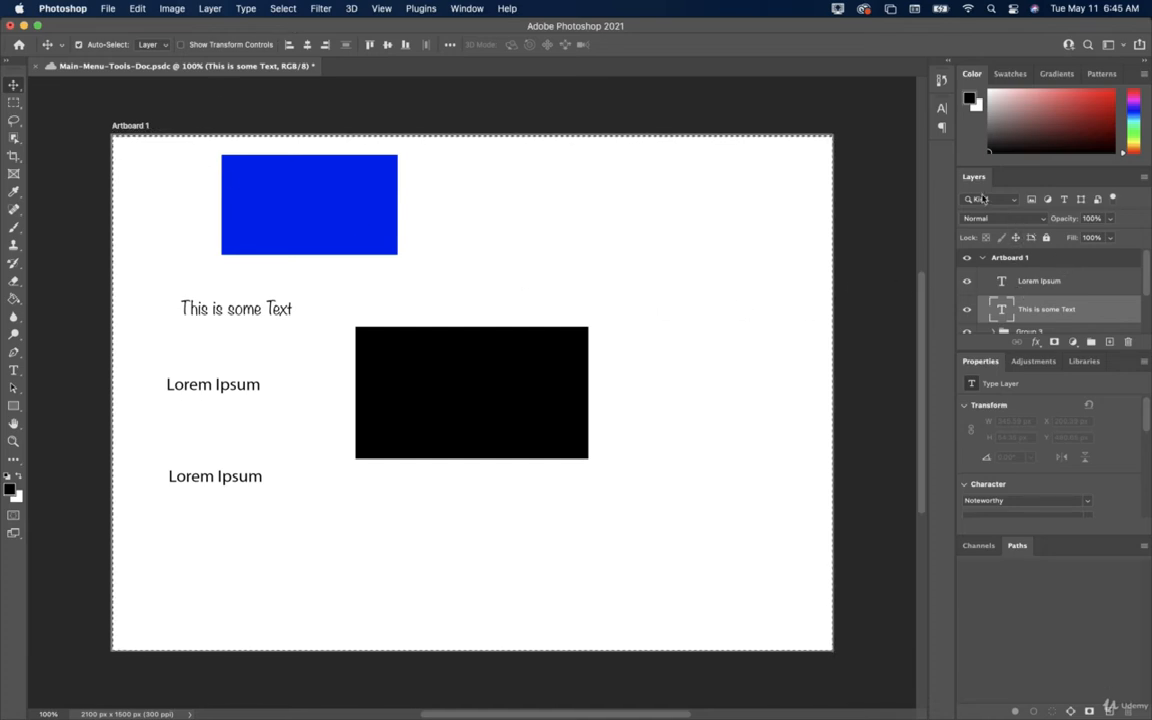
{"action": "left_click_drag", "start_coordinate": [974, 177], "coordinate": [1029, 130]}
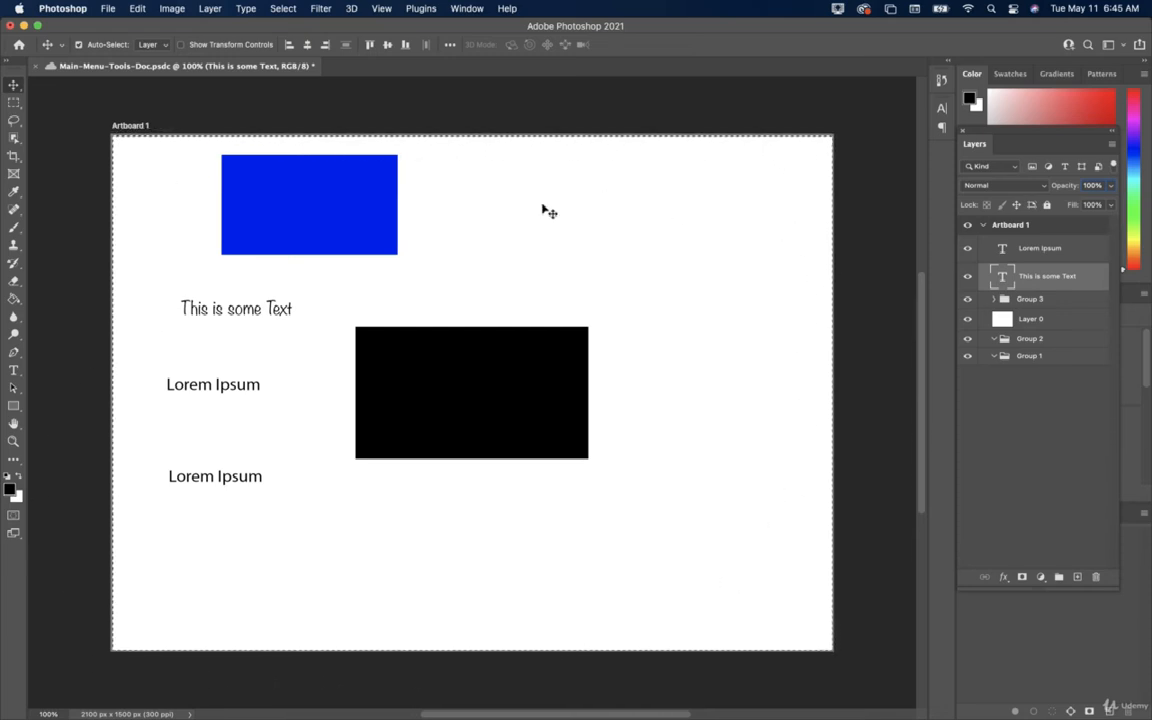
{"action": "left_click", "coordinate": [280, 10]}
{"action": "left_click", "coordinate": [294, 39]}
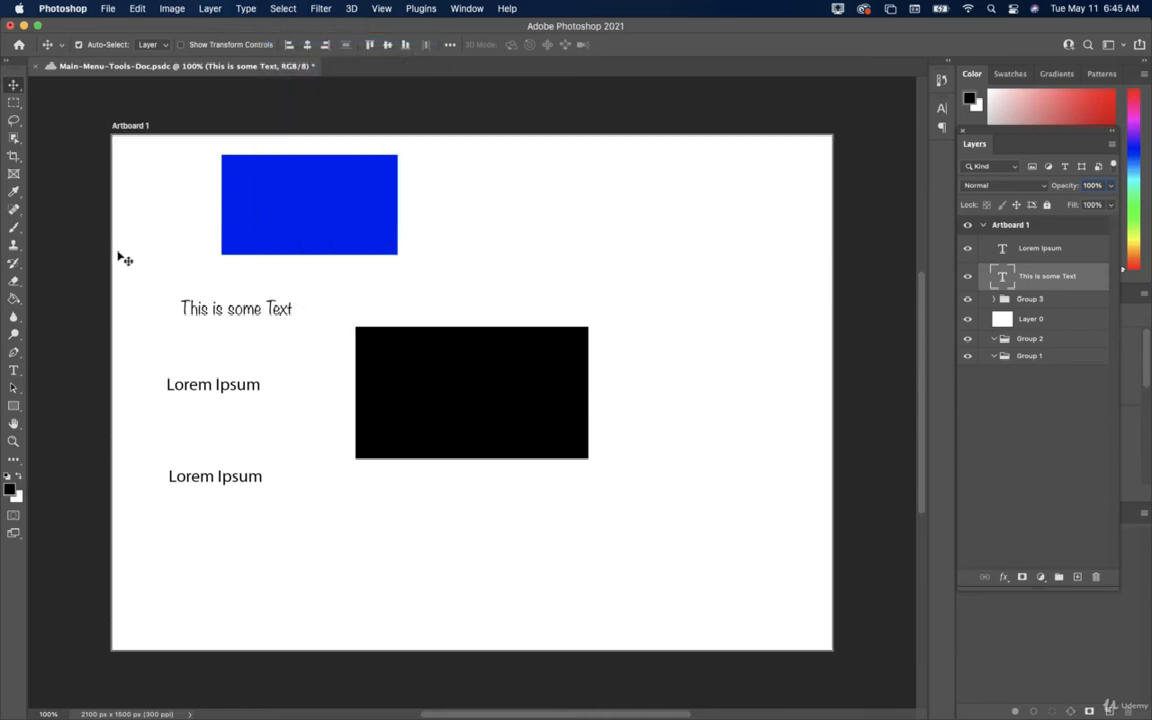
{"action": "left_click", "coordinate": [283, 8]}
{"action": "left_click", "coordinate": [290, 26]}
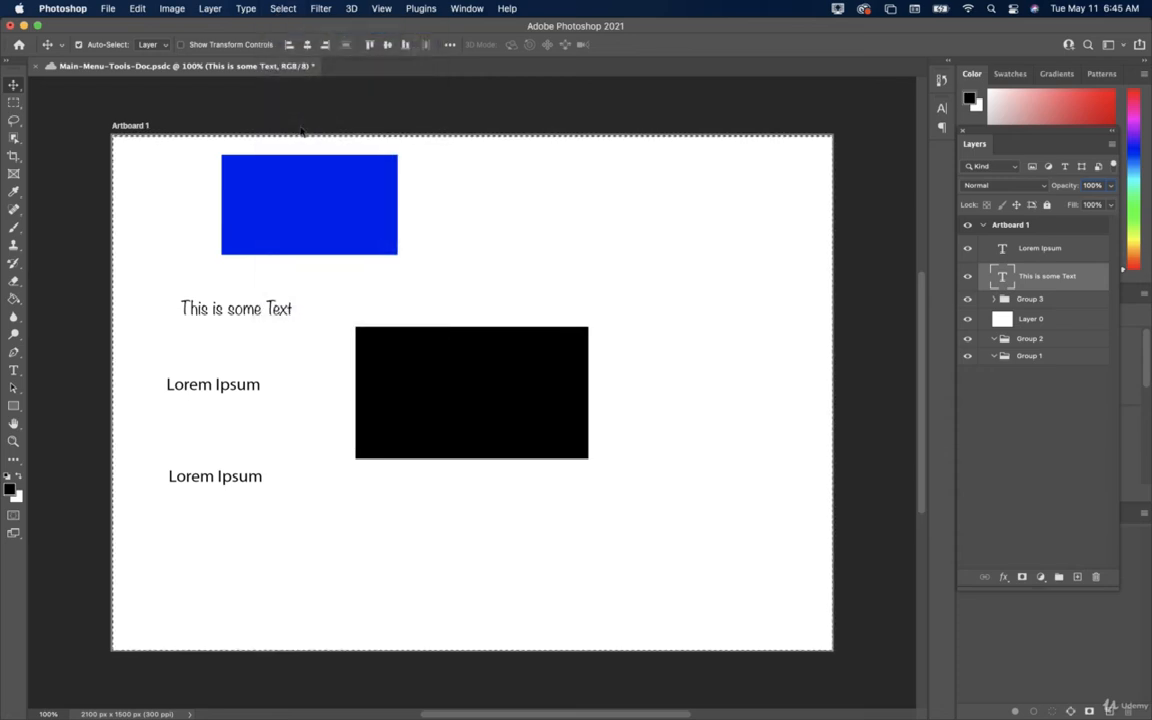
Try deleting the selection, dismiss the rasterize warning, toggle the text layer's visibility, and select Lorem Ipsum.
{"action": "key", "text": "Delete"}
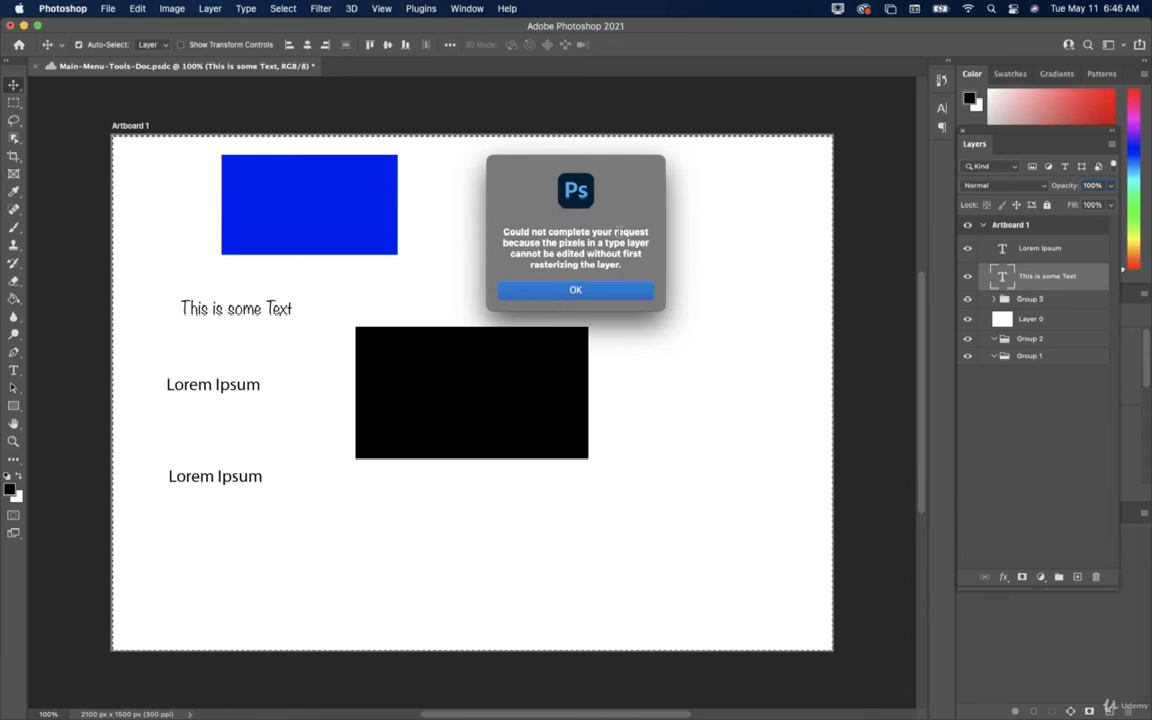
{"action": "left_click", "coordinate": [585, 290]}
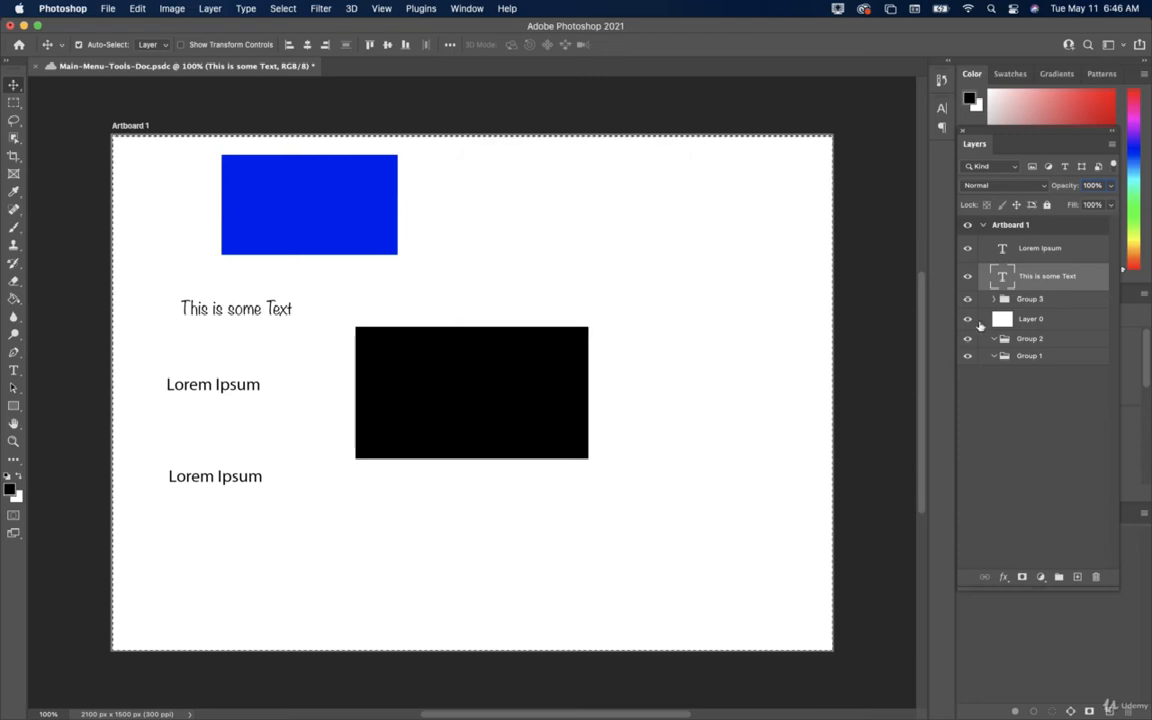
{"action": "left_click", "coordinate": [967, 276]}
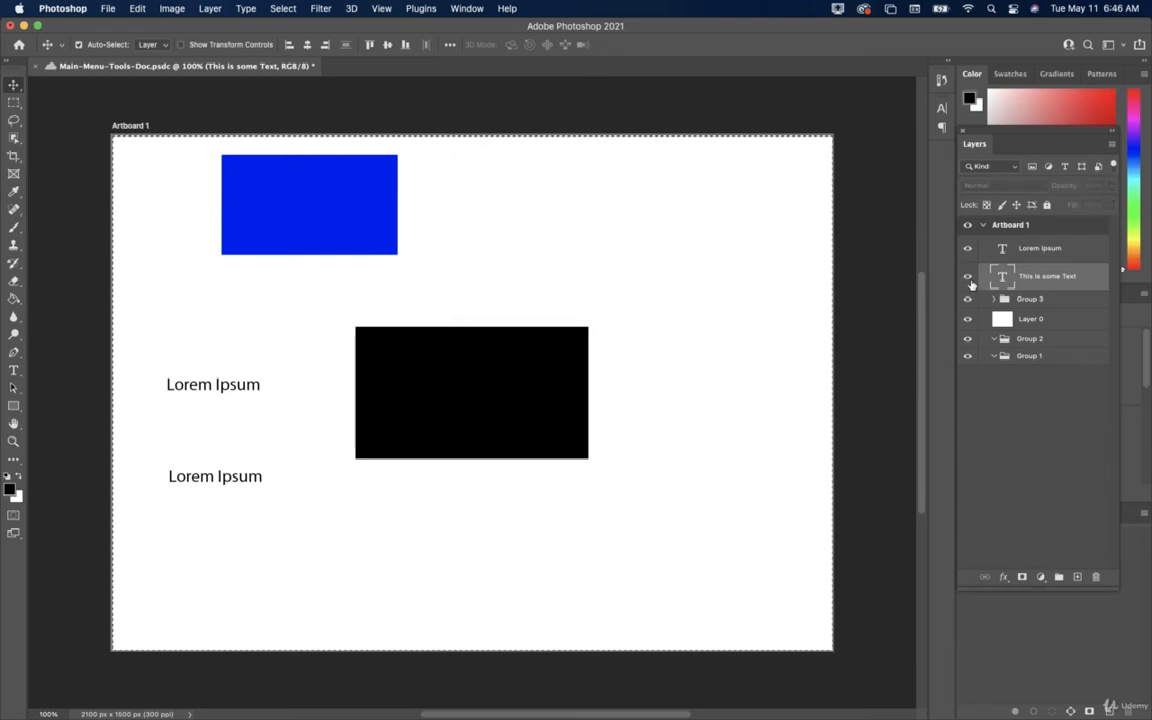
{"action": "left_click", "coordinate": [967, 276]}
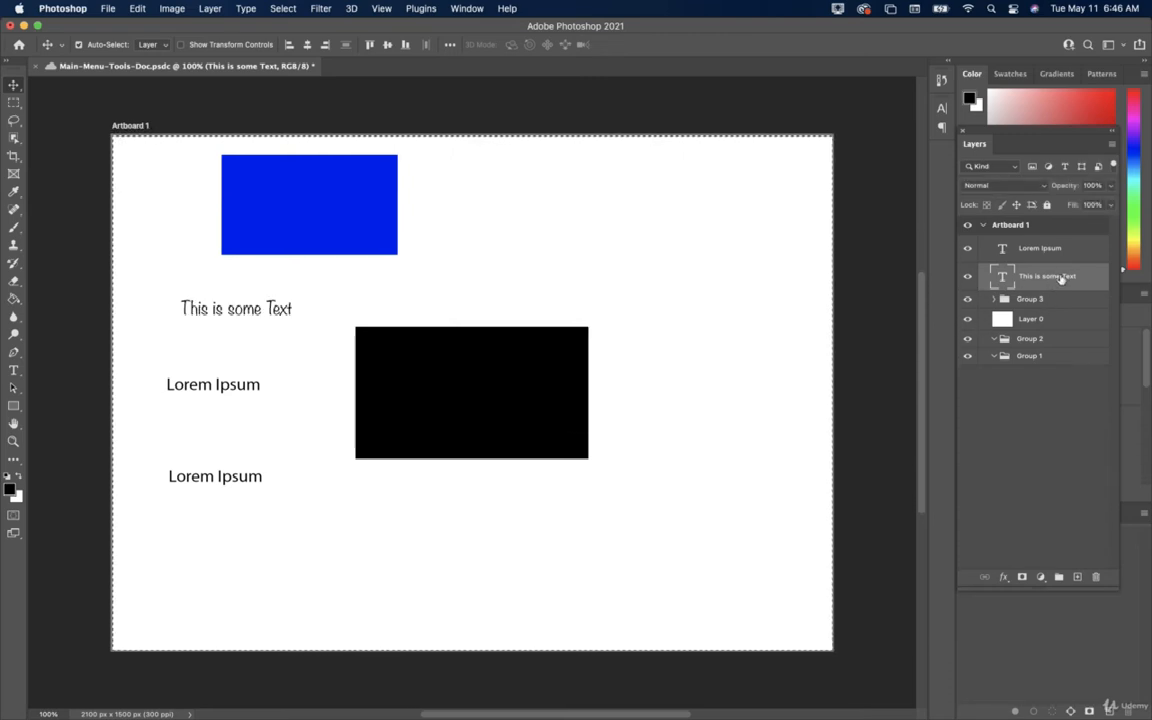
{"action": "left_click", "coordinate": [1039, 247]}
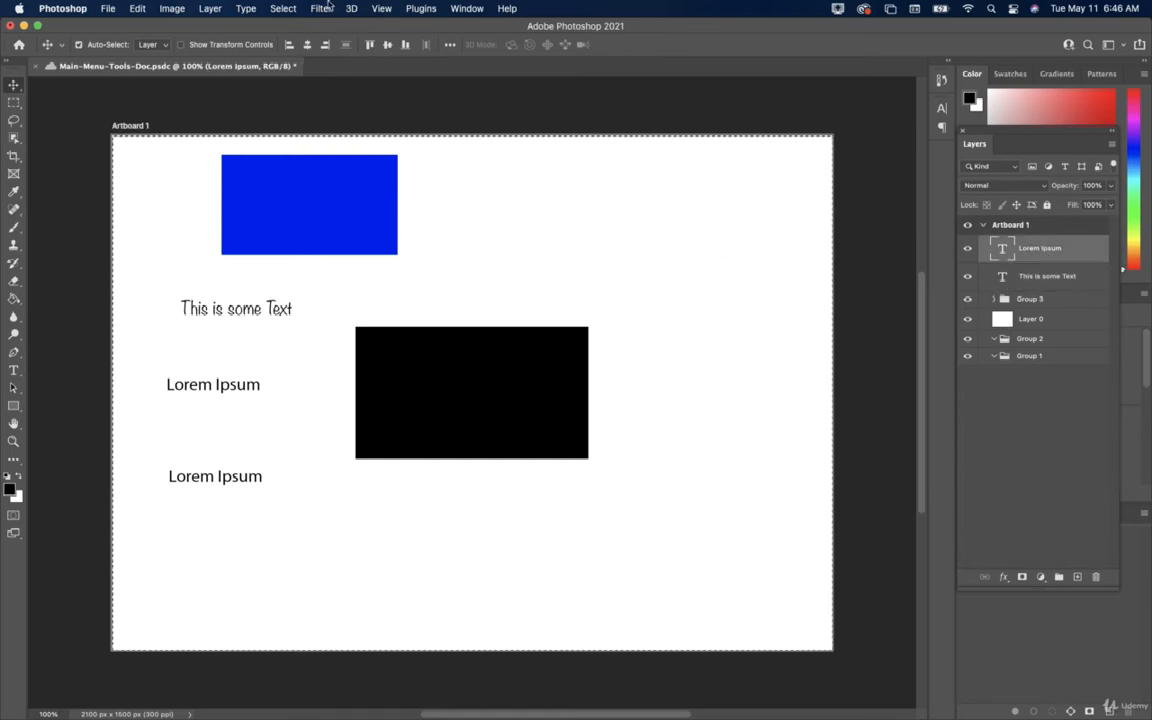
Deselect the artboard selection, select all layers, then deselect all layers.
{"action": "left_click", "coordinate": [282, 14]}
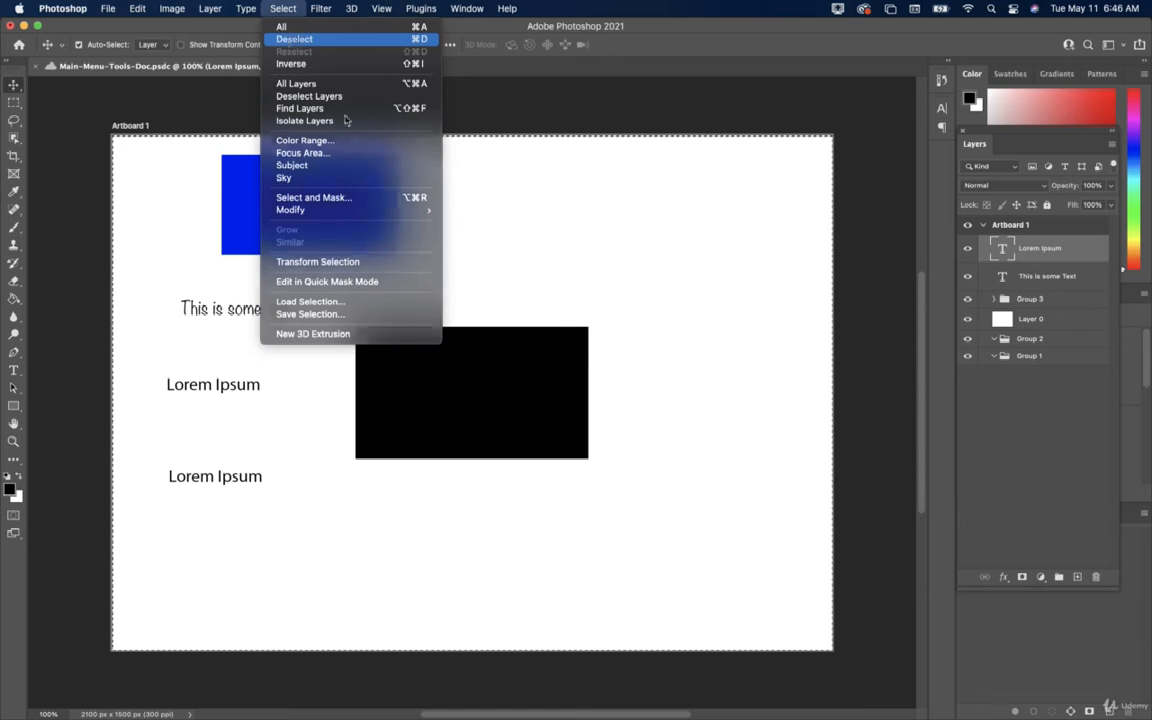
{"action": "left_click", "coordinate": [263, 38]}
{"action": "left_click", "coordinate": [284, 14]}
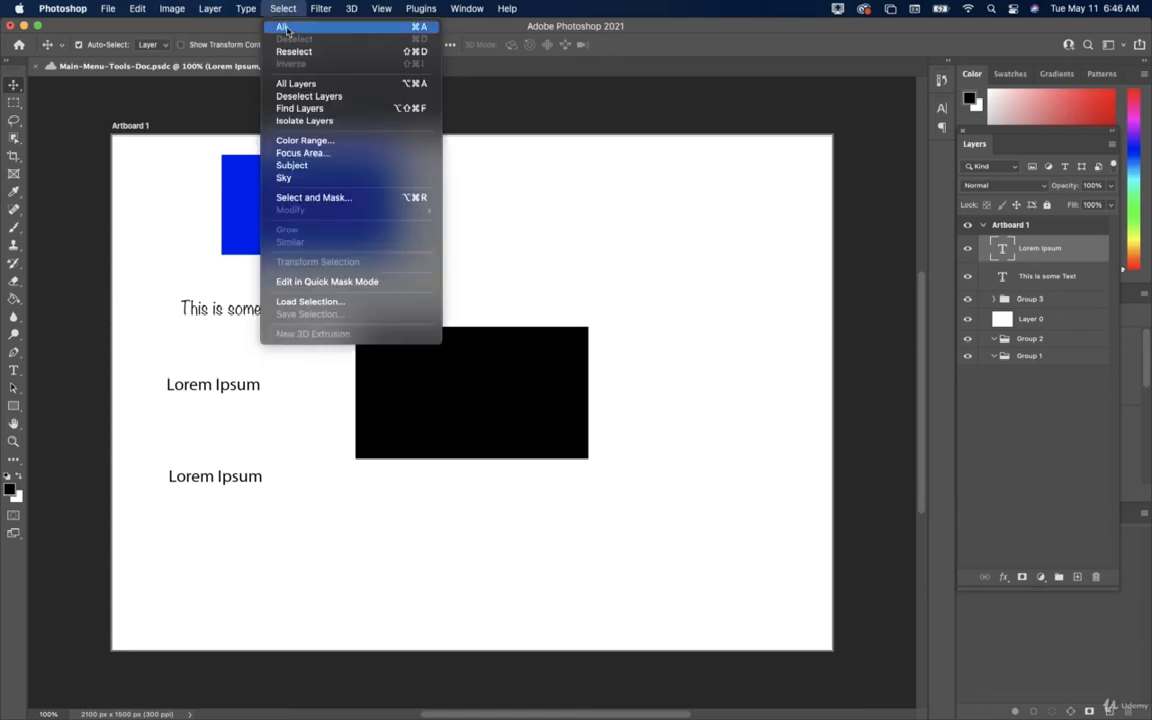
{"action": "left_click", "coordinate": [303, 85]}
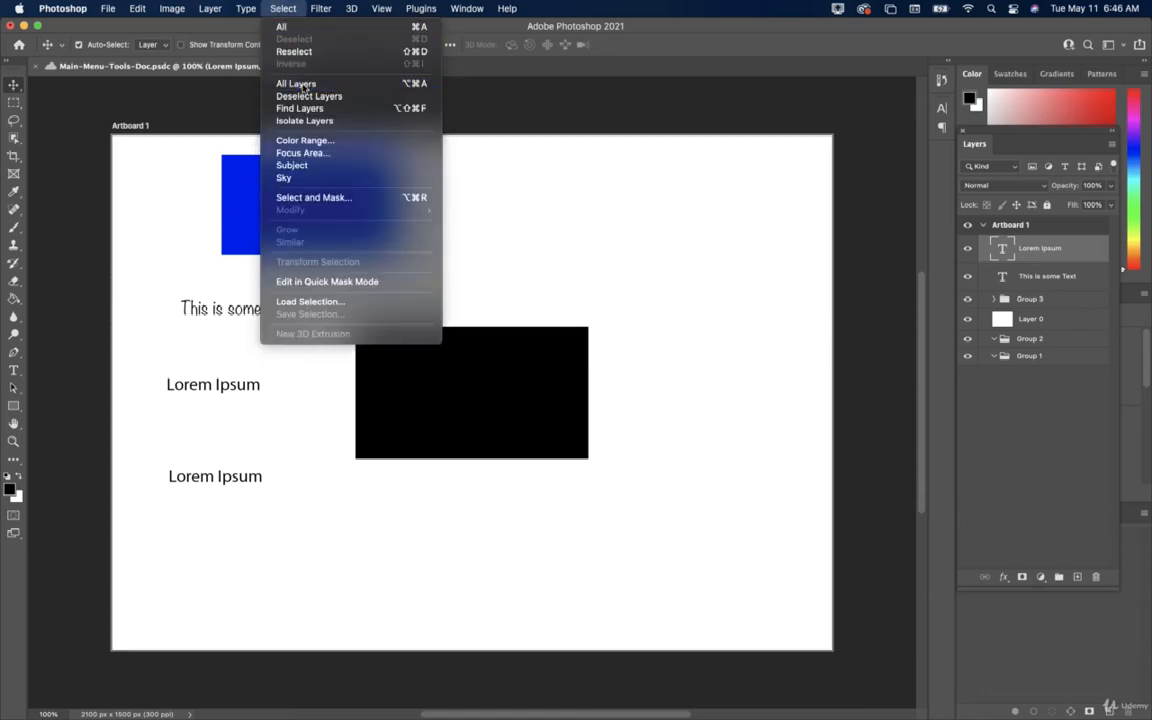
{"action": "left_click", "coordinate": [284, 9]}
{"action": "left_click", "coordinate": [295, 98]}
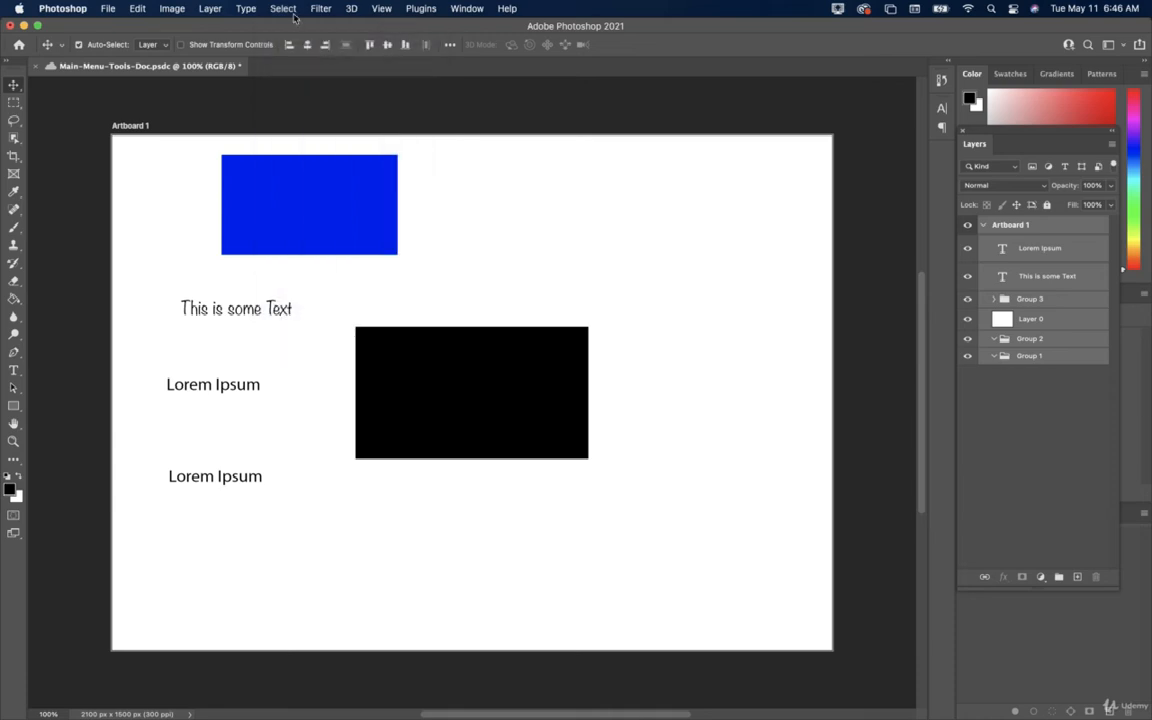
{"action": "left_click", "coordinate": [280, 9]}
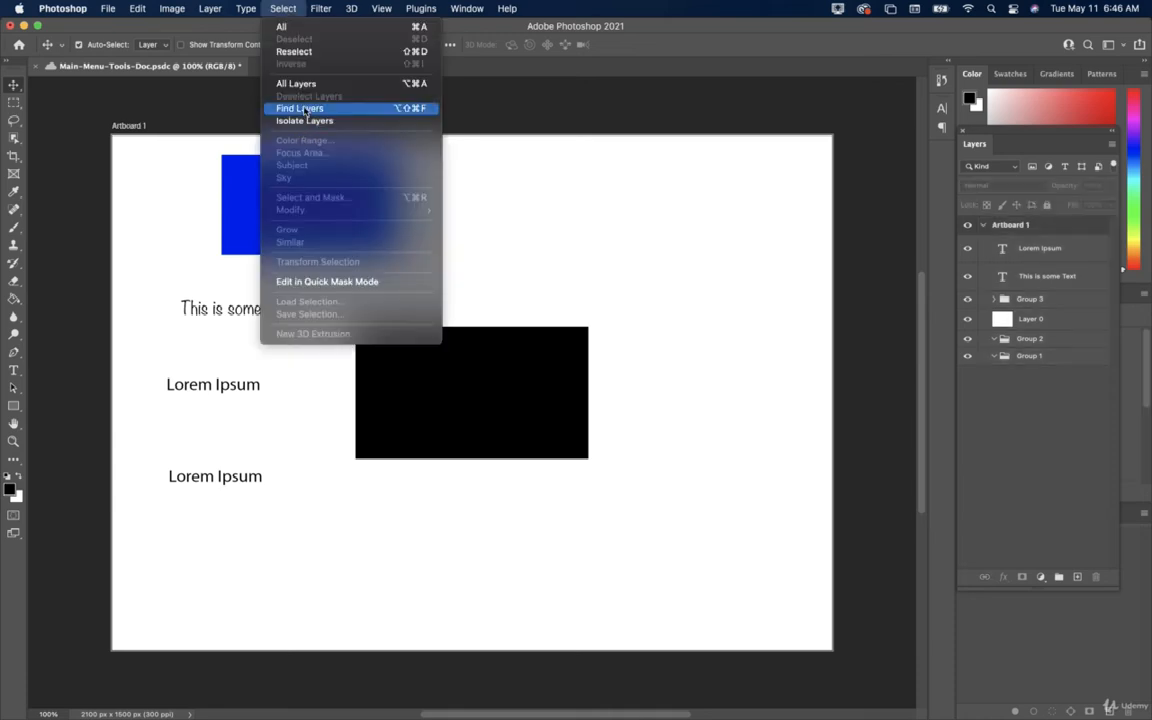
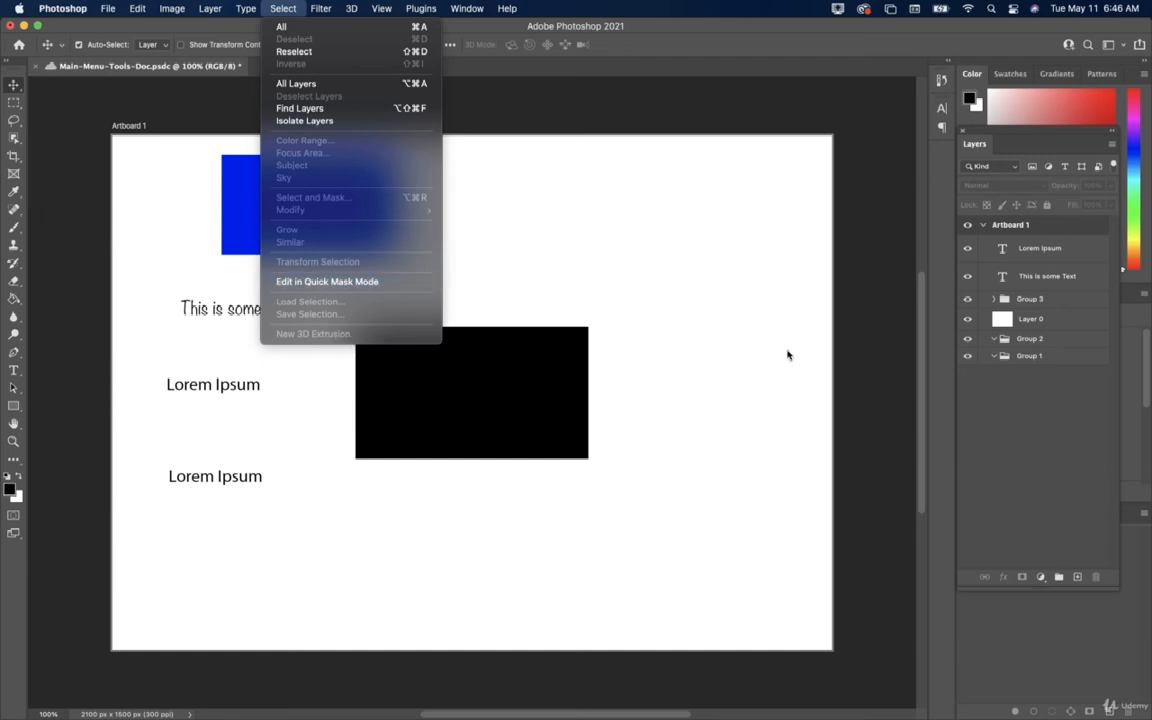
Dismiss the Select menu and make Layer 0 the active layer in the Layers panel.
{"action": "left_click", "coordinate": [1025, 343]}
{"action": "left_click", "coordinate": [1027, 317]}
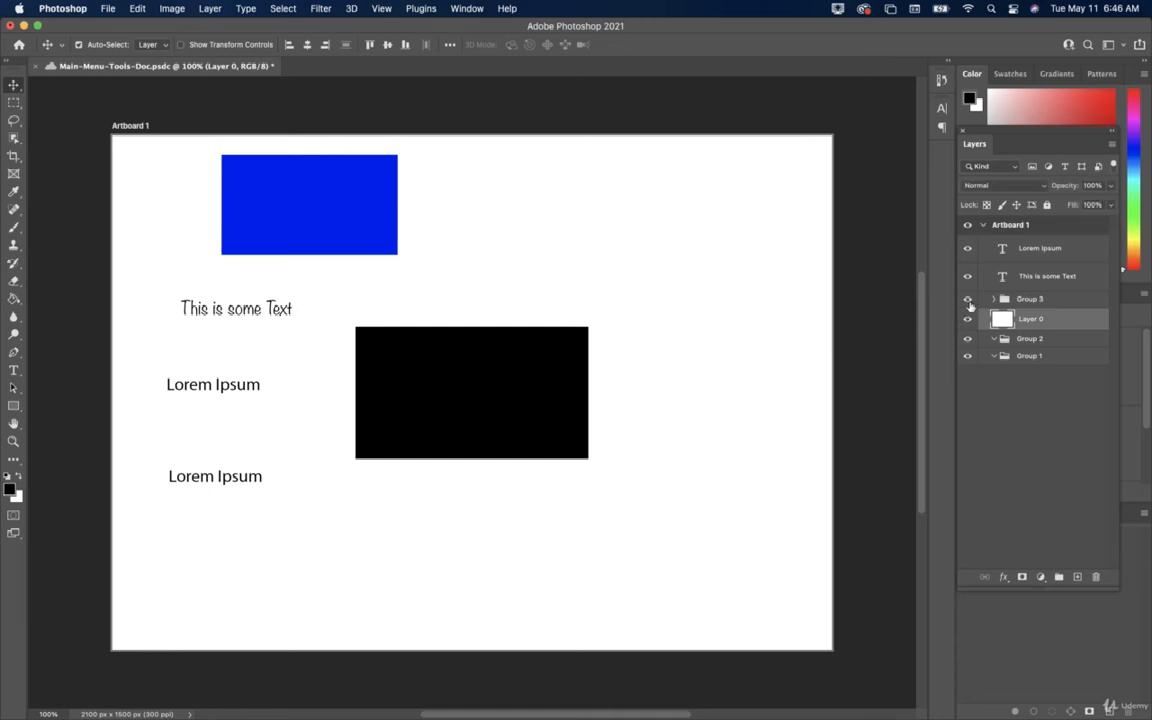
{"action": "left_click", "coordinate": [968, 300]}
{"action": "left_click", "coordinate": [968, 300]}
{"action": "key", "text": "super+t"}
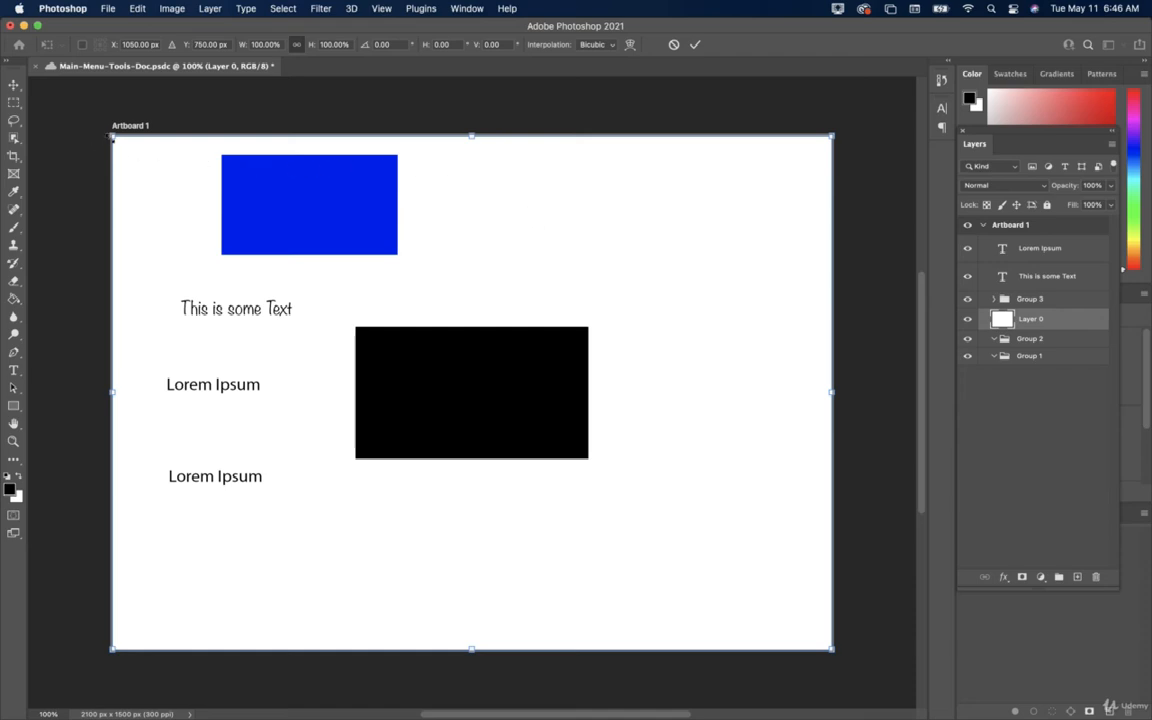
{"action": "left_click_drag", "start_coordinate": [112, 138], "coordinate": [251, 235]}
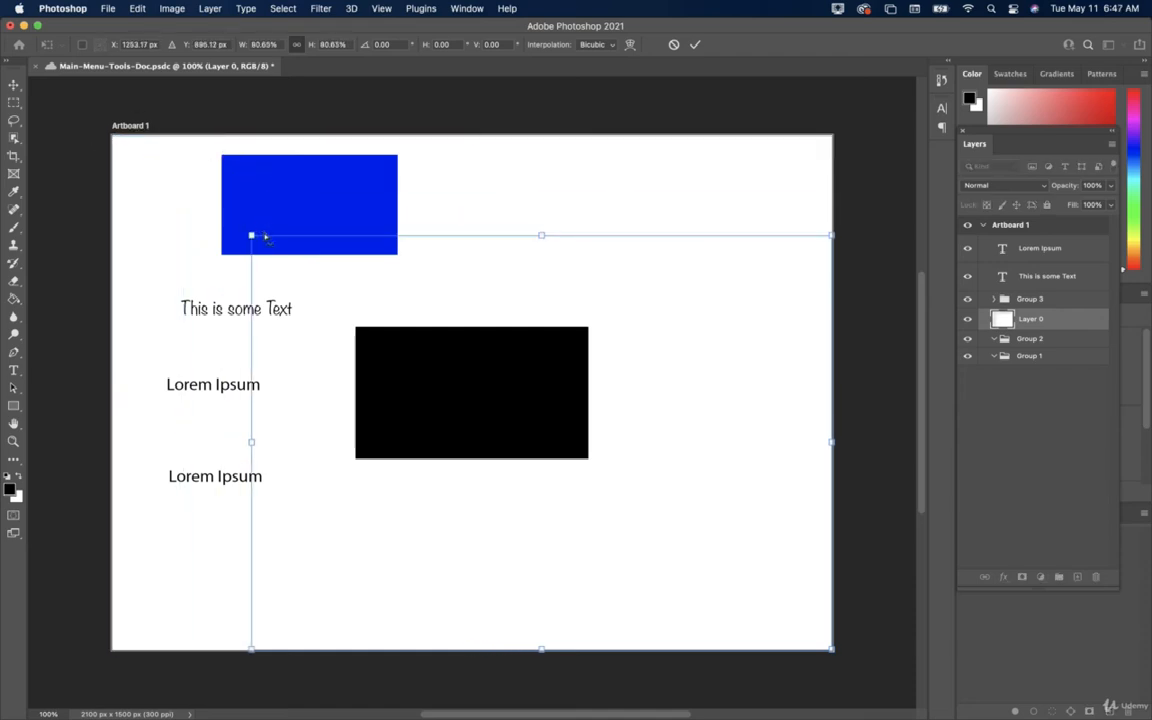
{"action": "key", "text": "super+z"}
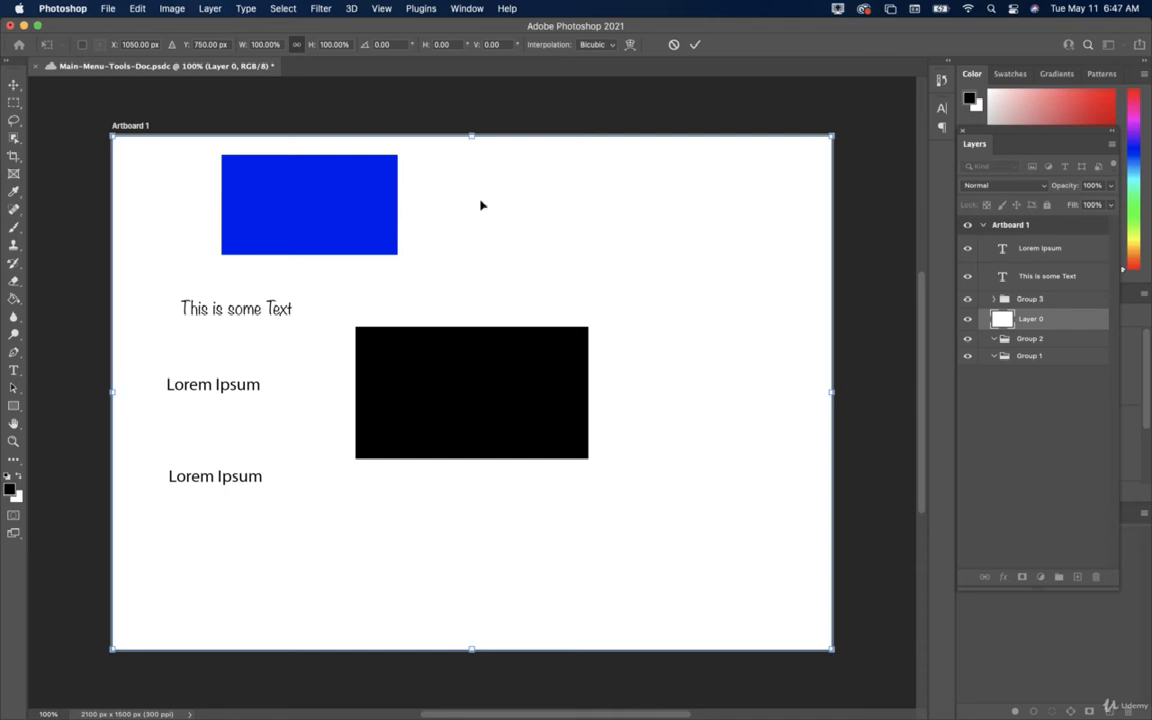
{"action": "key", "text": "Escape"}
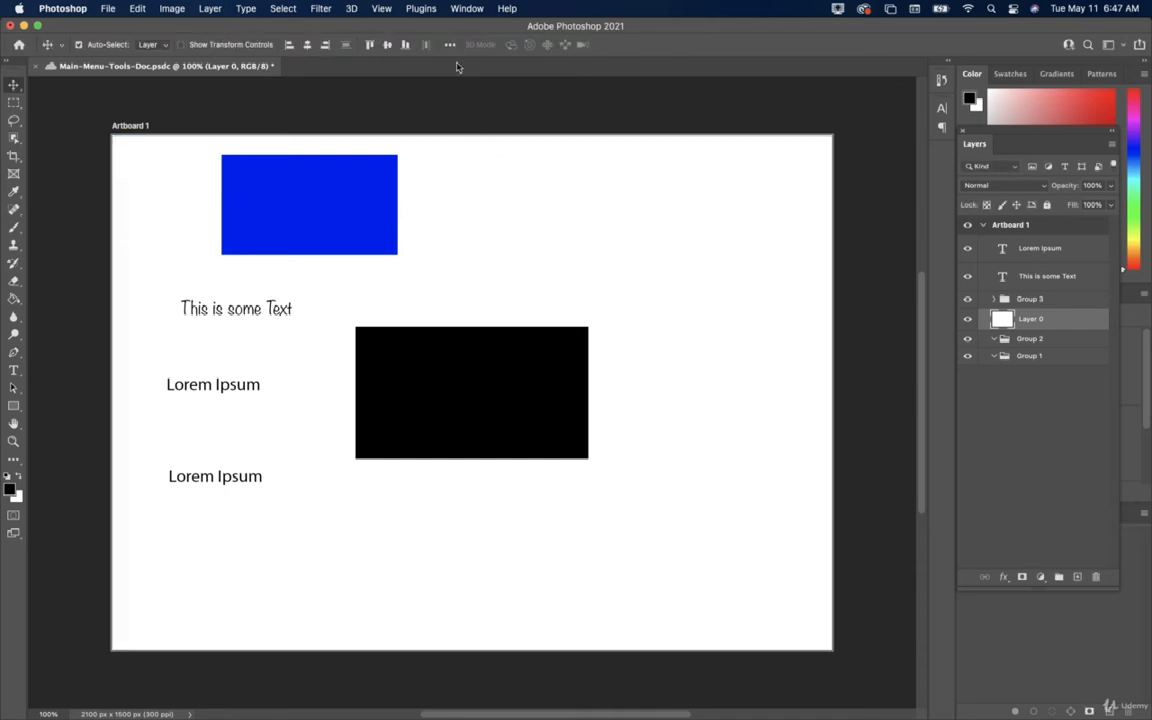
{"action": "left_click", "coordinate": [280, 8]}
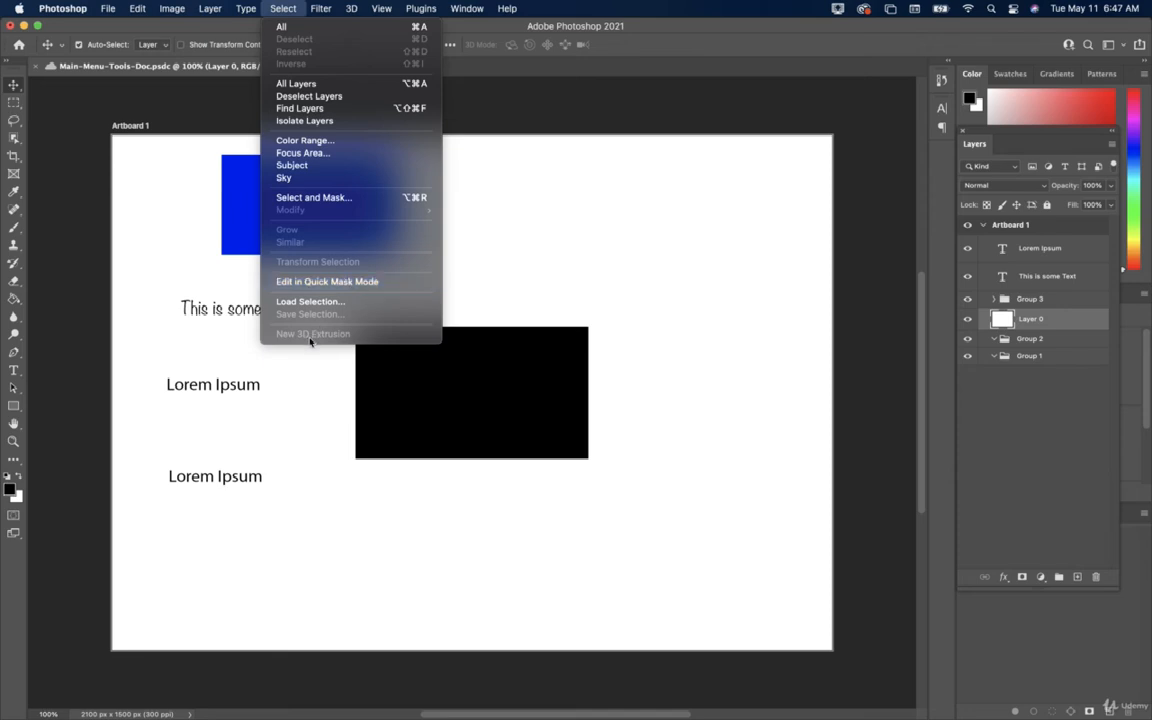
{"action": "left_click", "coordinate": [315, 396]}
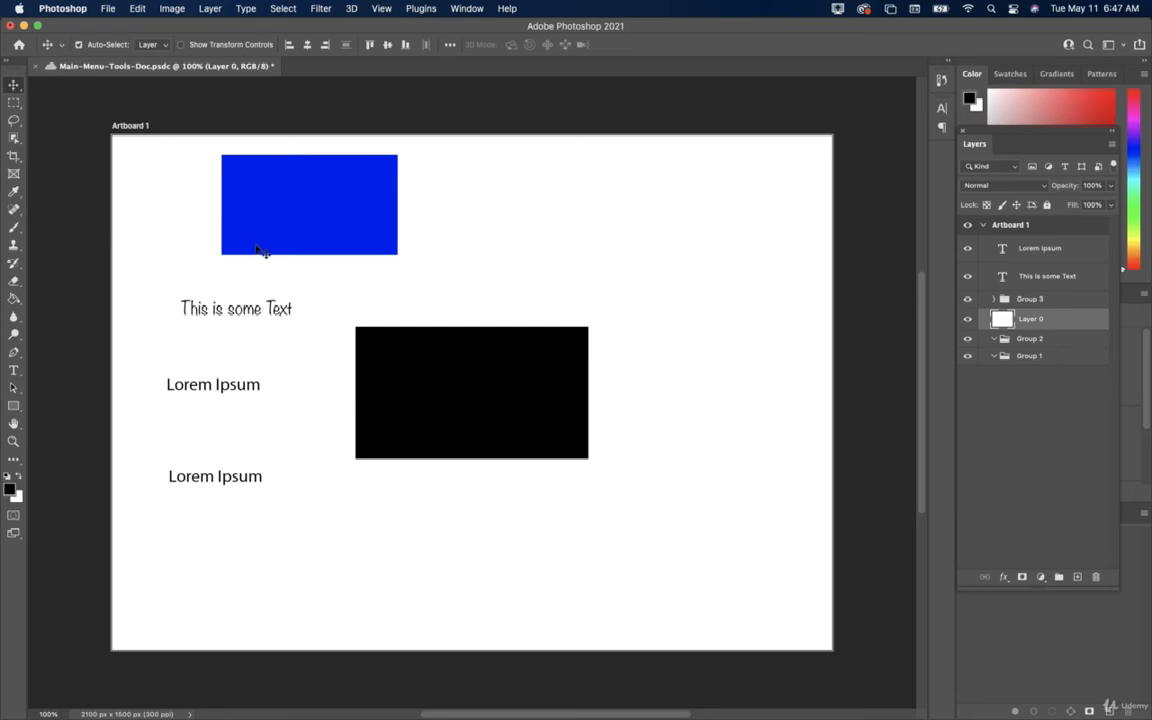
{"action": "left_click", "coordinate": [106, 10]}
Save the document, apply Filter > Blur > Blur to Layer 0, and collapse Group 3.
{"action": "left_click", "coordinate": [118, 145]}
{"action": "left_click", "coordinate": [321, 9]}
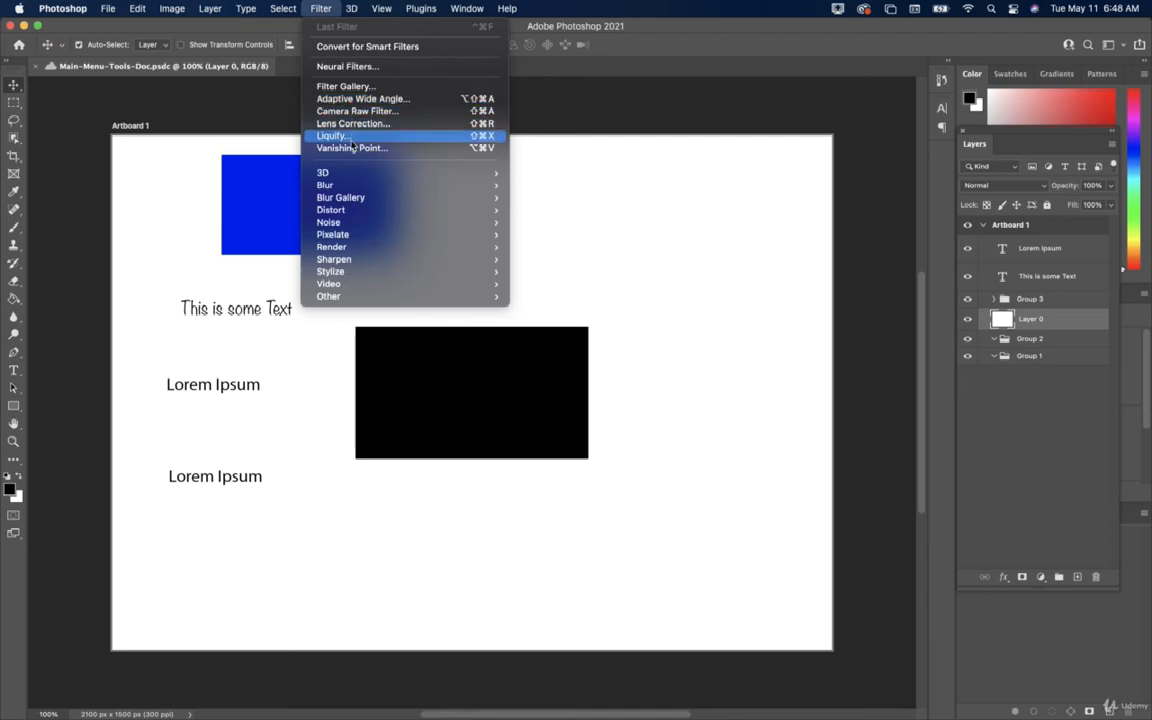
{"action": "mouse_move", "coordinate": [354, 174]}
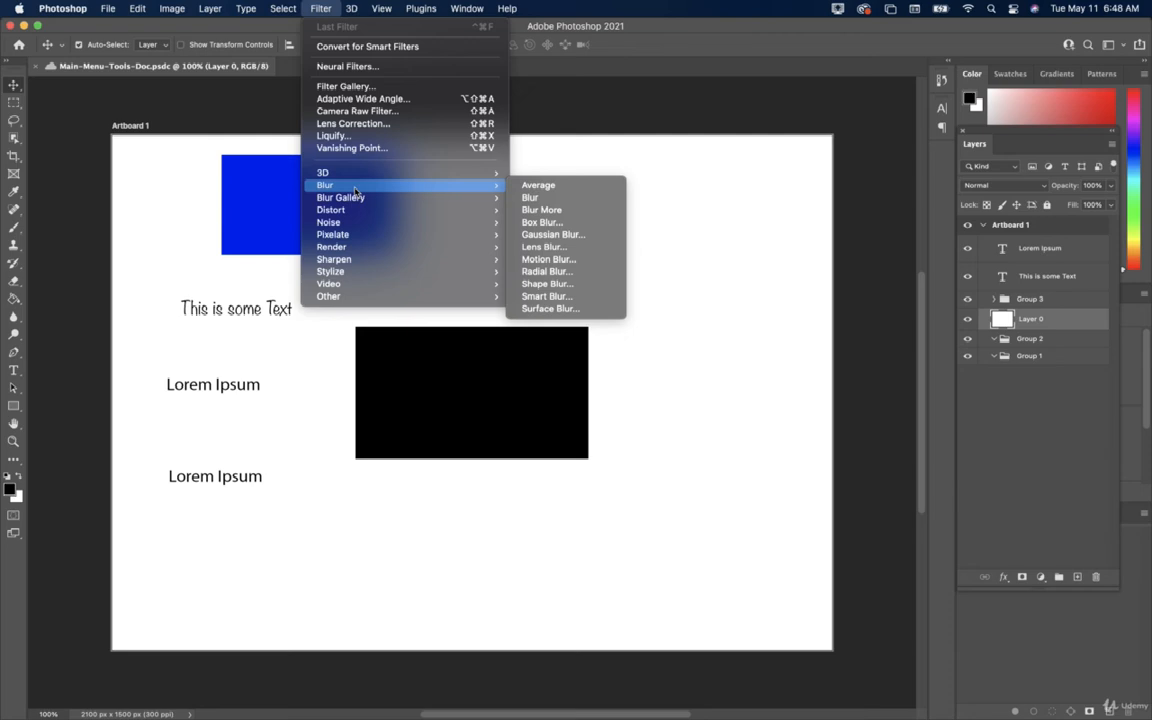
{"action": "left_click", "coordinate": [585, 197]}
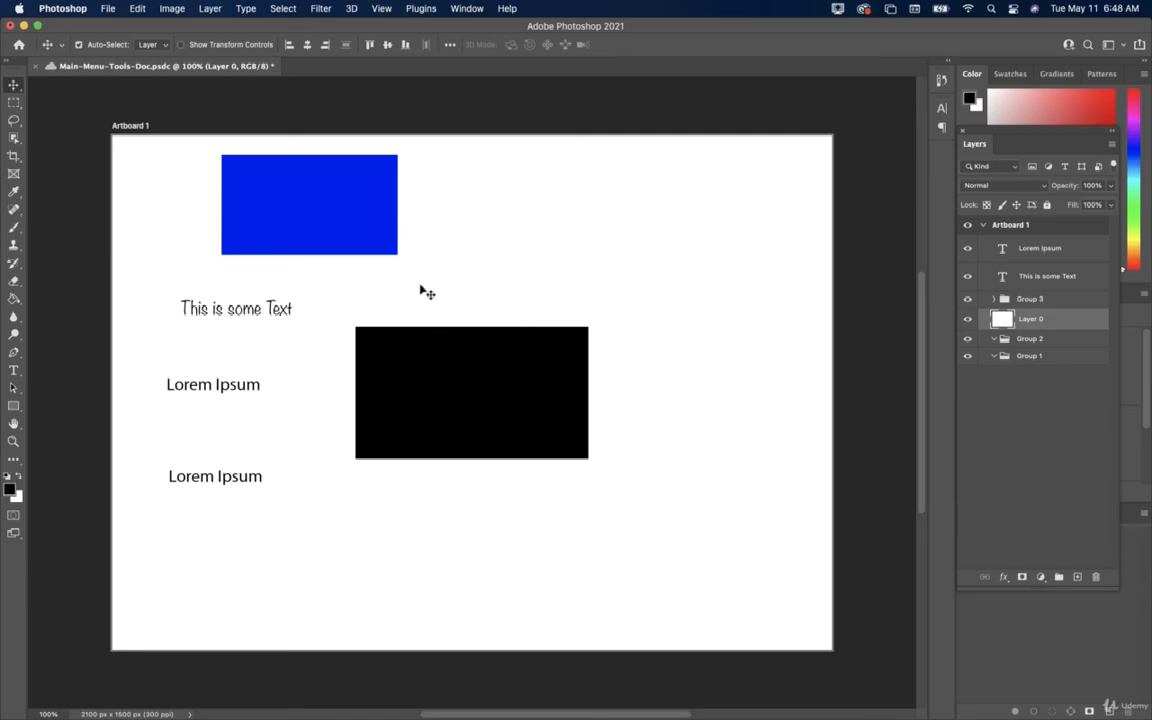
{"action": "left_click", "coordinate": [968, 300]}
Expand Group 3, add a new layer, and marquee a rectangle below the lower Lorem Ipsum.
{"action": "left_click", "coordinate": [968, 300]}
{"action": "left_click", "coordinate": [1078, 577]}
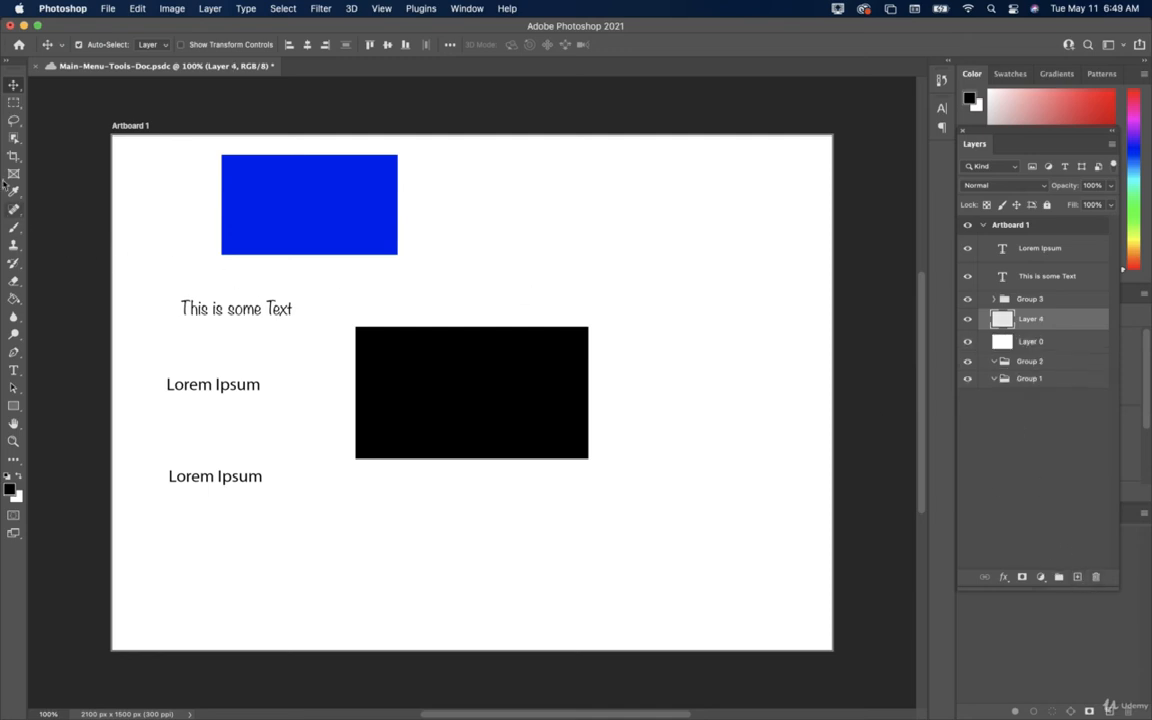
{"action": "left_click", "coordinate": [14, 102]}
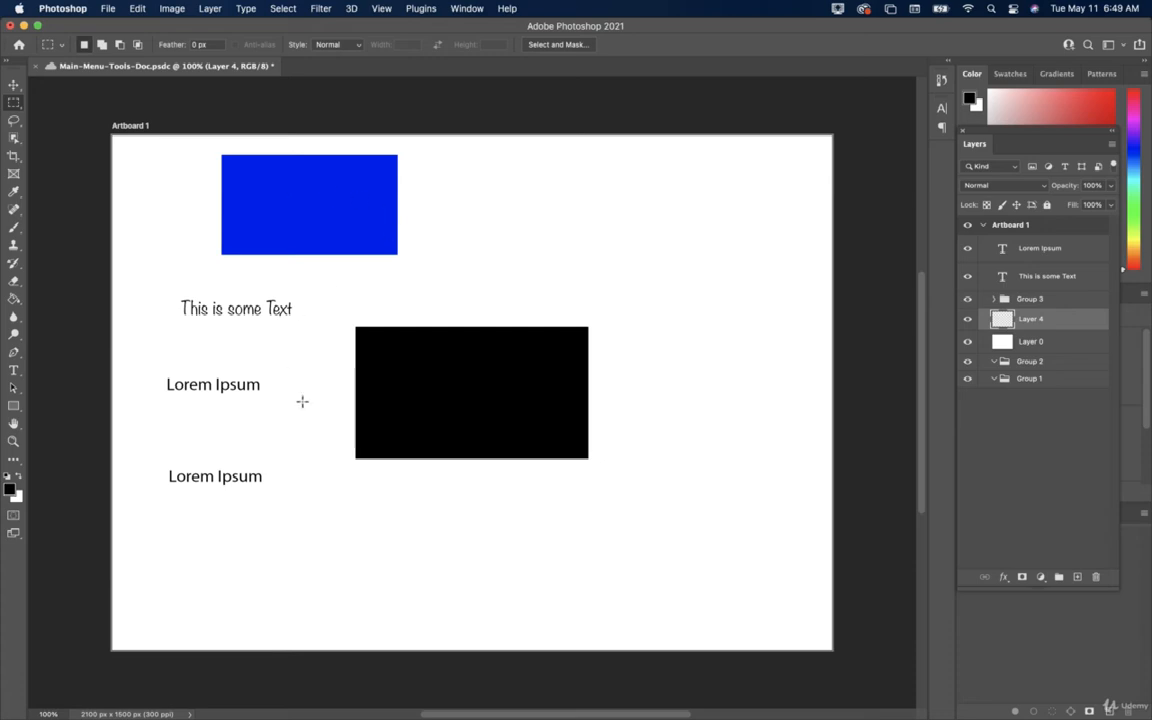
{"action": "left_click_drag", "start_coordinate": [313, 490], "coordinate": [528, 623]}
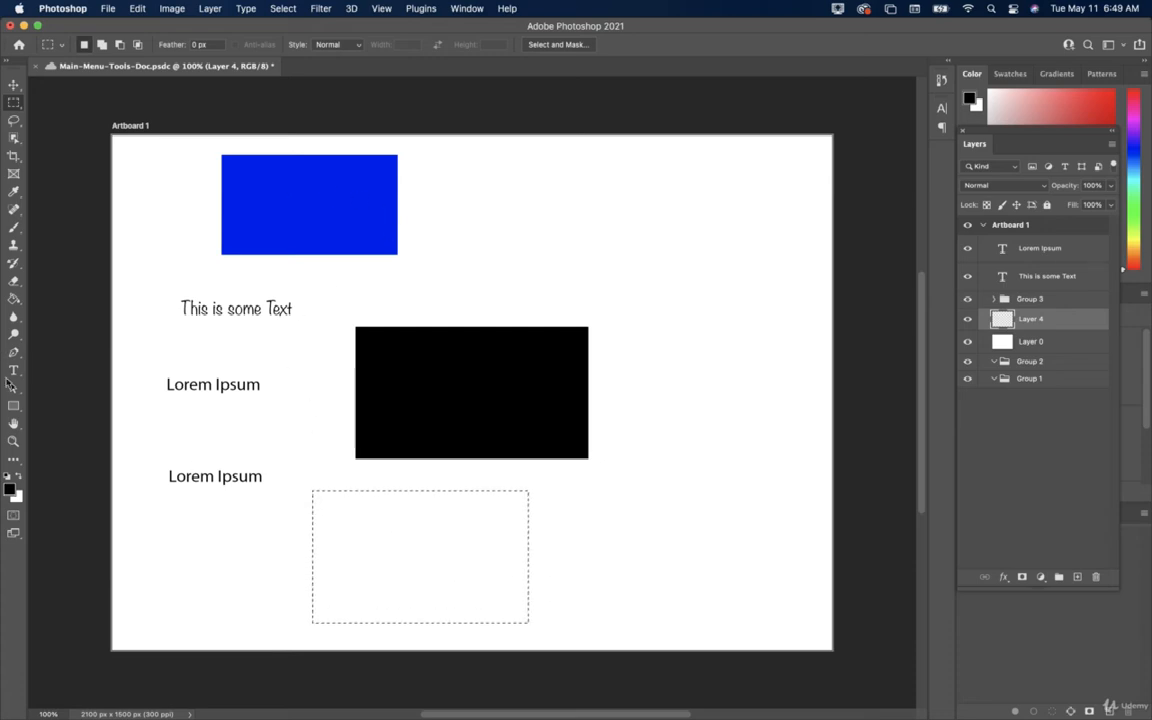
Fill the rectangular selection with a dark red foreground colour, then deselect.
{"action": "left_click", "coordinate": [14, 299]}
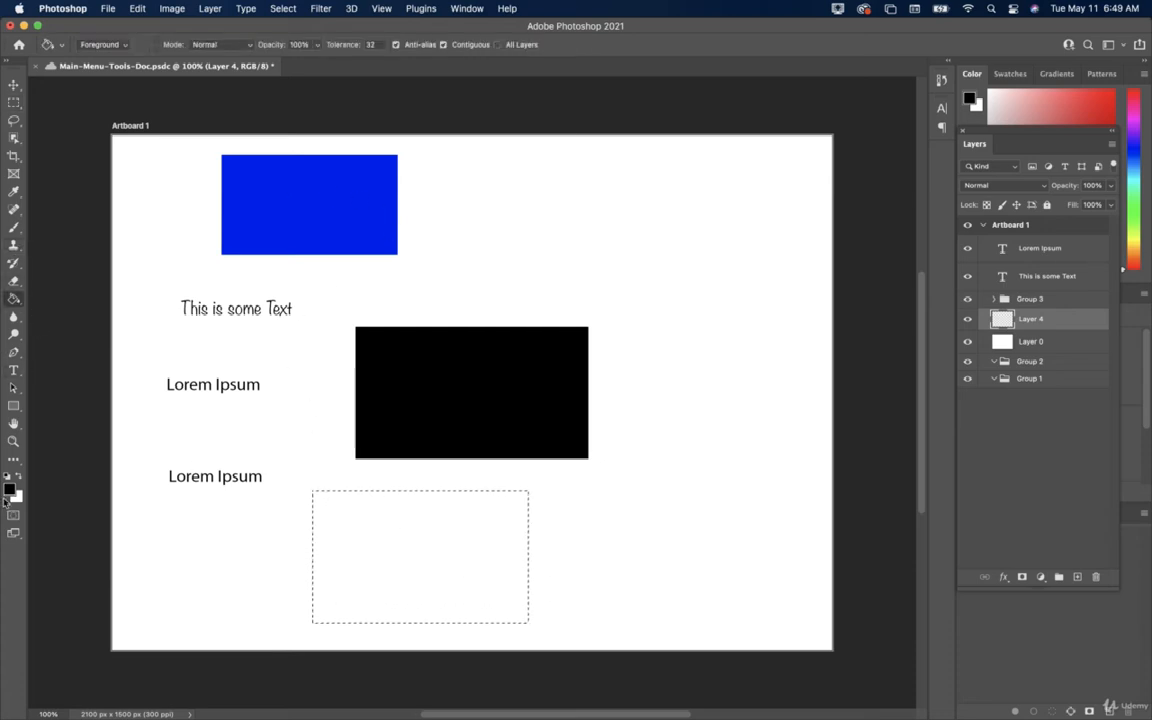
{"action": "left_click", "coordinate": [9, 489]}
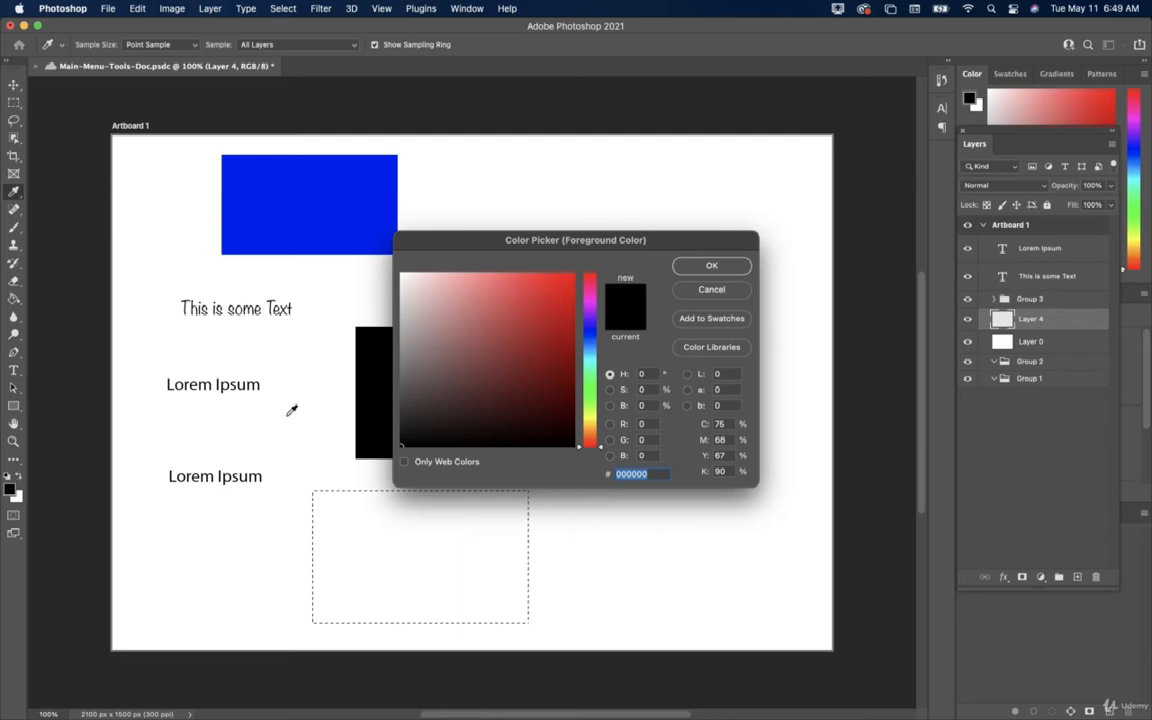
{"action": "left_click", "coordinate": [544, 335]}
{"action": "left_click", "coordinate": [705, 265]}
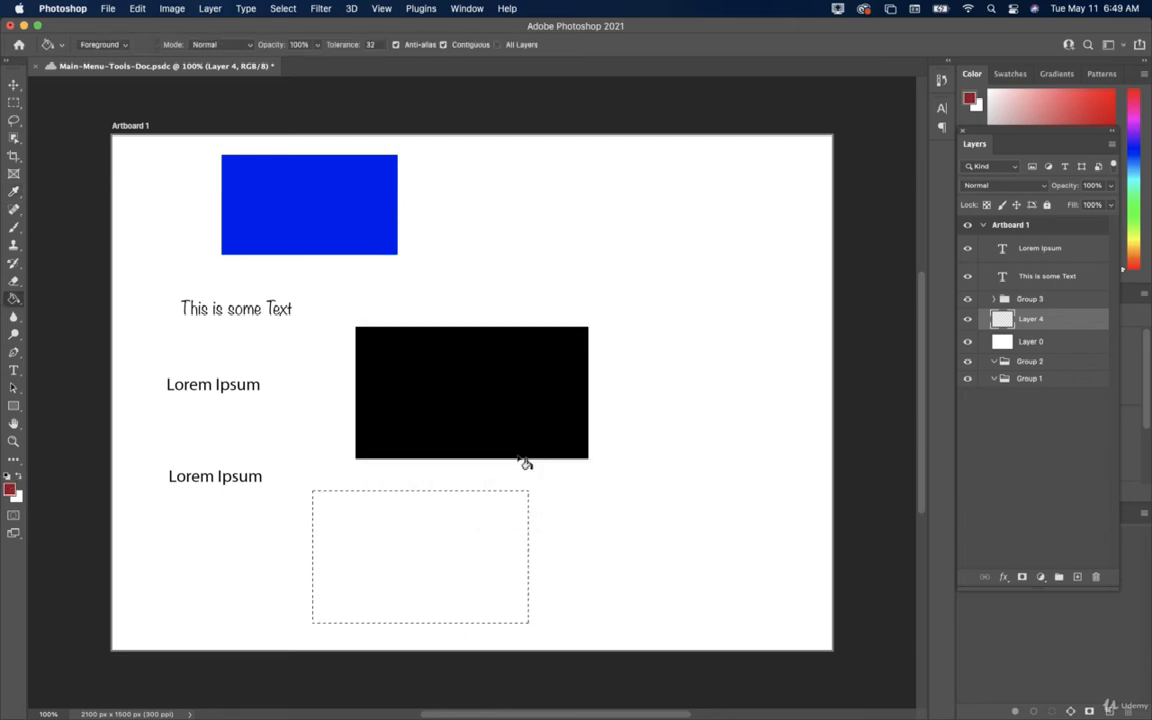
{"action": "left_click", "coordinate": [446, 546]}
{"action": "key", "text": "v"}
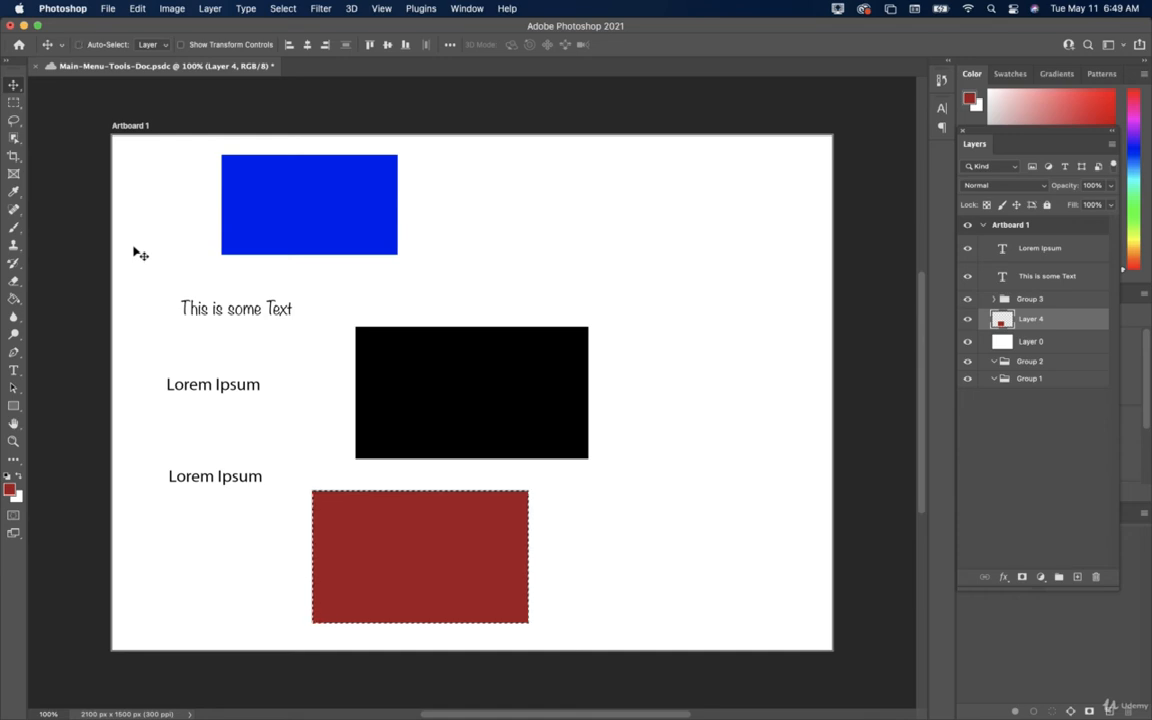
{"action": "key", "text": "super+d"}
Apply a 60-pixel Box Blur to Layer 4's dark red rectangle.
{"action": "left_click", "coordinate": [319, 10]}
{"action": "mouse_move", "coordinate": [490, 190]}
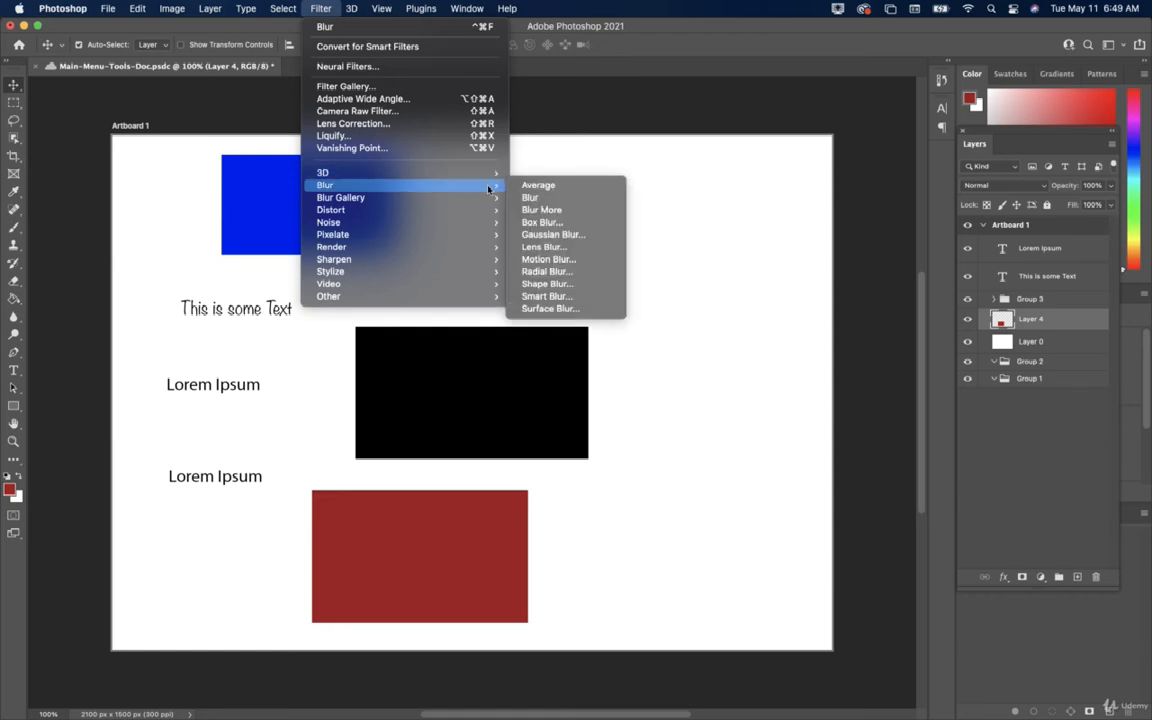
{"action": "left_click", "coordinate": [541, 222]}
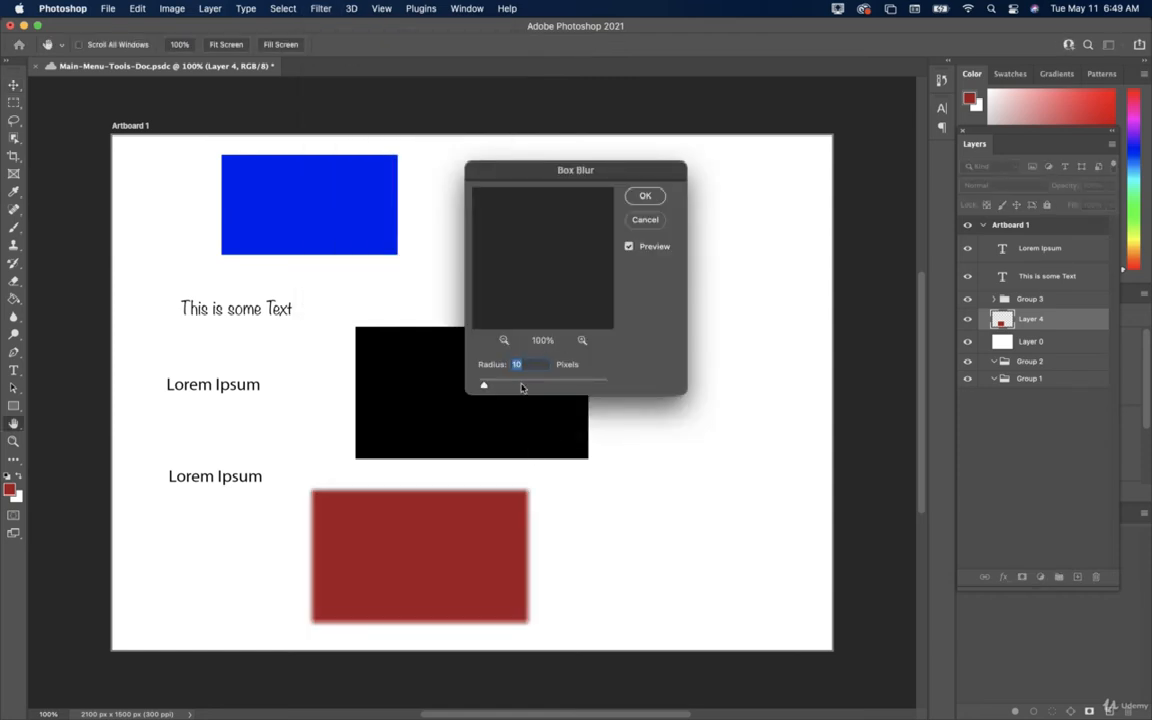
{"action": "left_click_drag", "start_coordinate": [484, 386], "coordinate": [512, 387]}
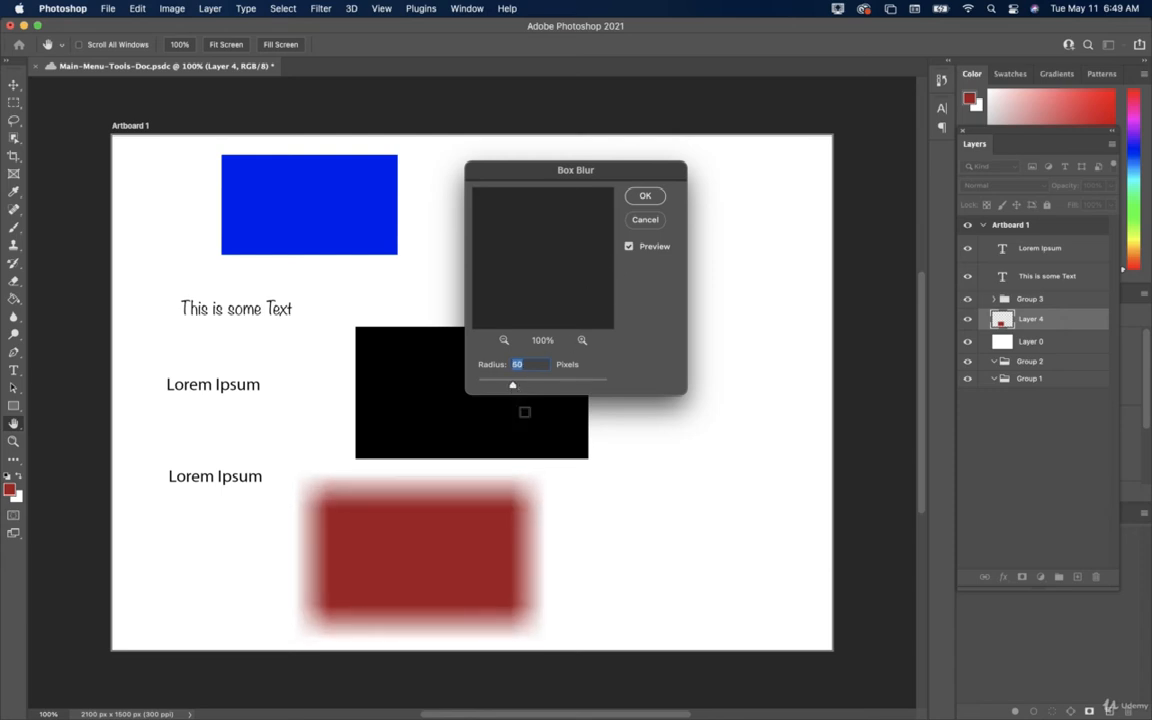
{"action": "left_click", "coordinate": [645, 195]}
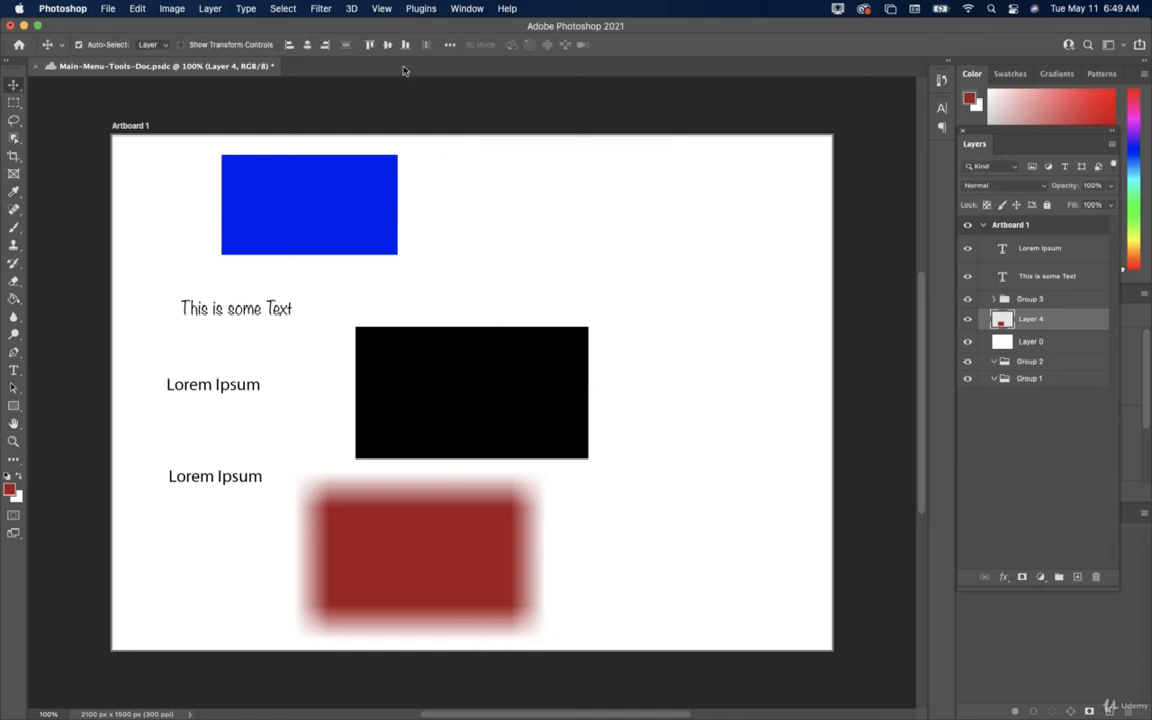
Apply Filter > Distort > Twirl at a -278° angle to Layer 4's blurred rectangle.
{"action": "left_click", "coordinate": [320, 9]}
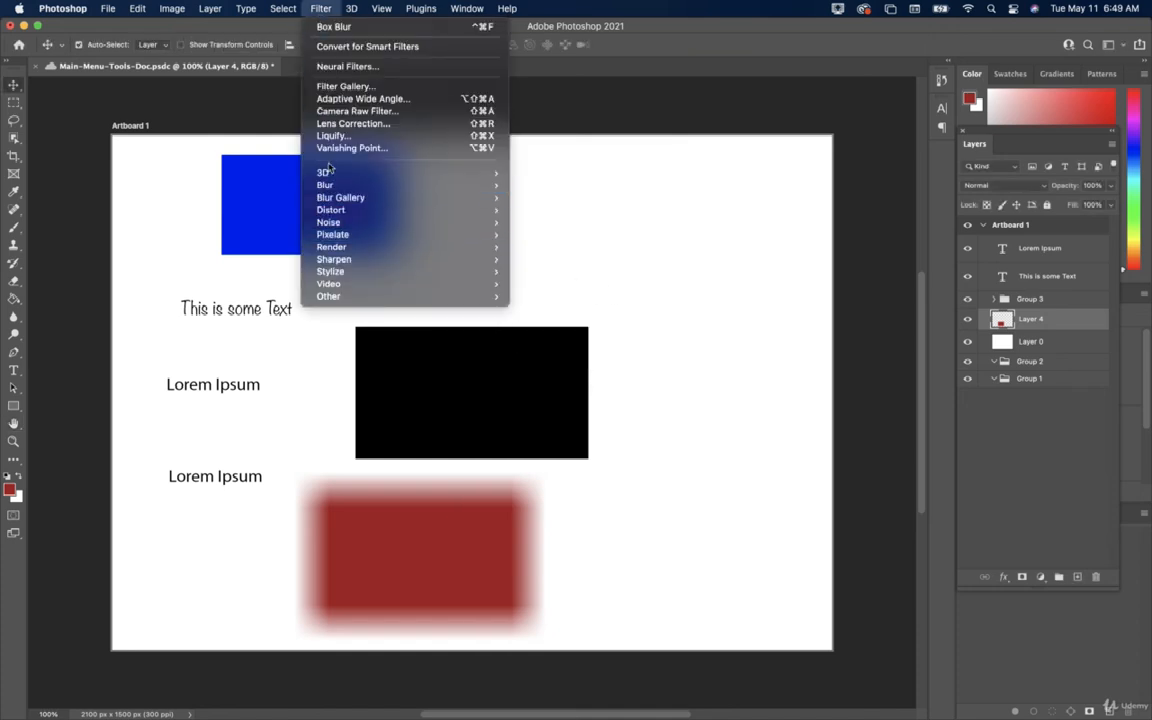
{"action": "mouse_move", "coordinate": [340, 237]}
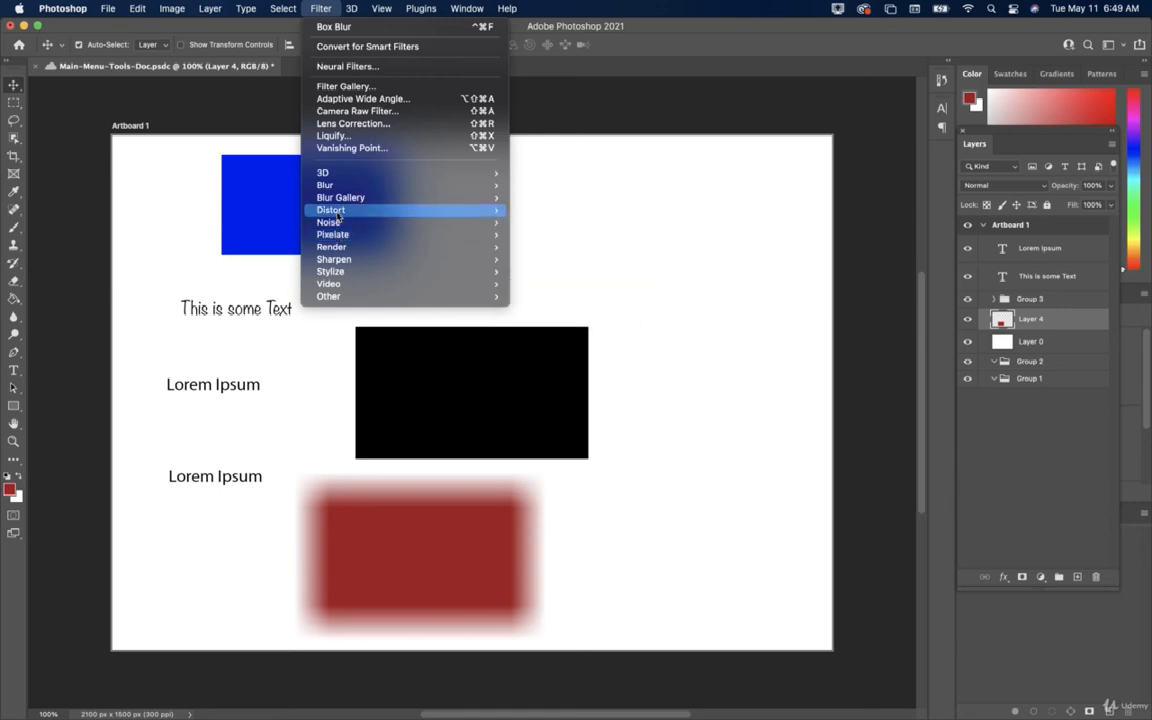
{"action": "mouse_move", "coordinate": [340, 210]}
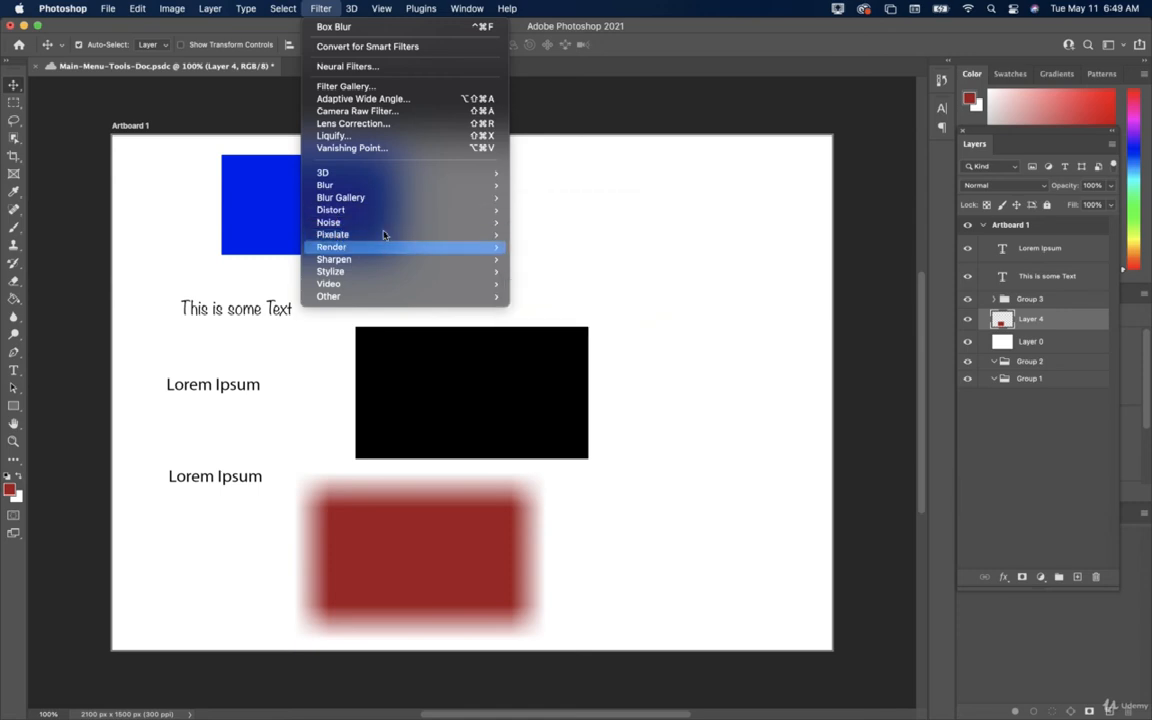
{"action": "mouse_move", "coordinate": [395, 223]}
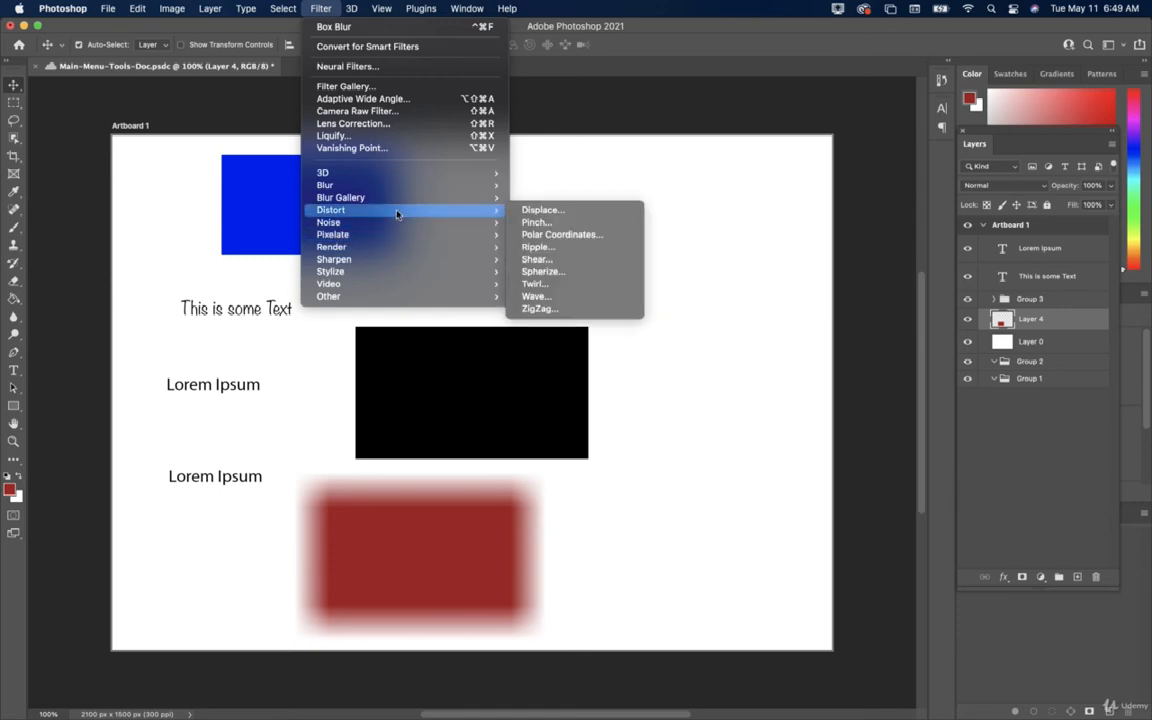
{"action": "left_click", "coordinate": [561, 288]}
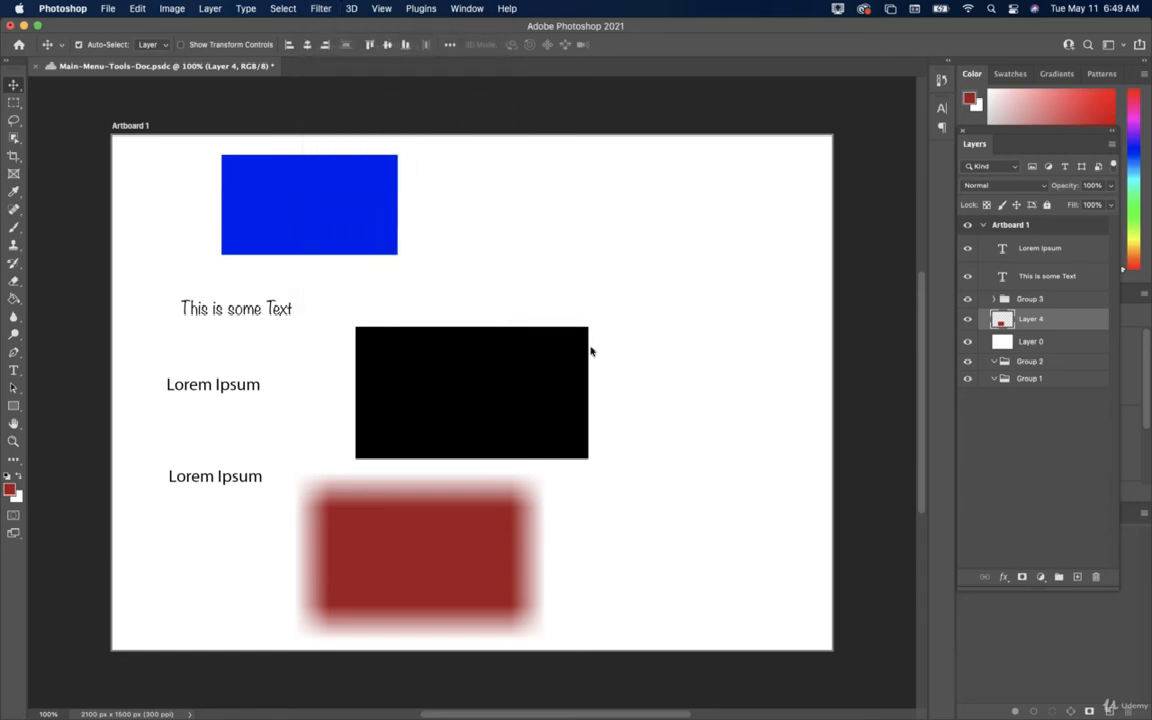
{"action": "left_click_drag", "start_coordinate": [548, 298], "coordinate": [531, 298]}
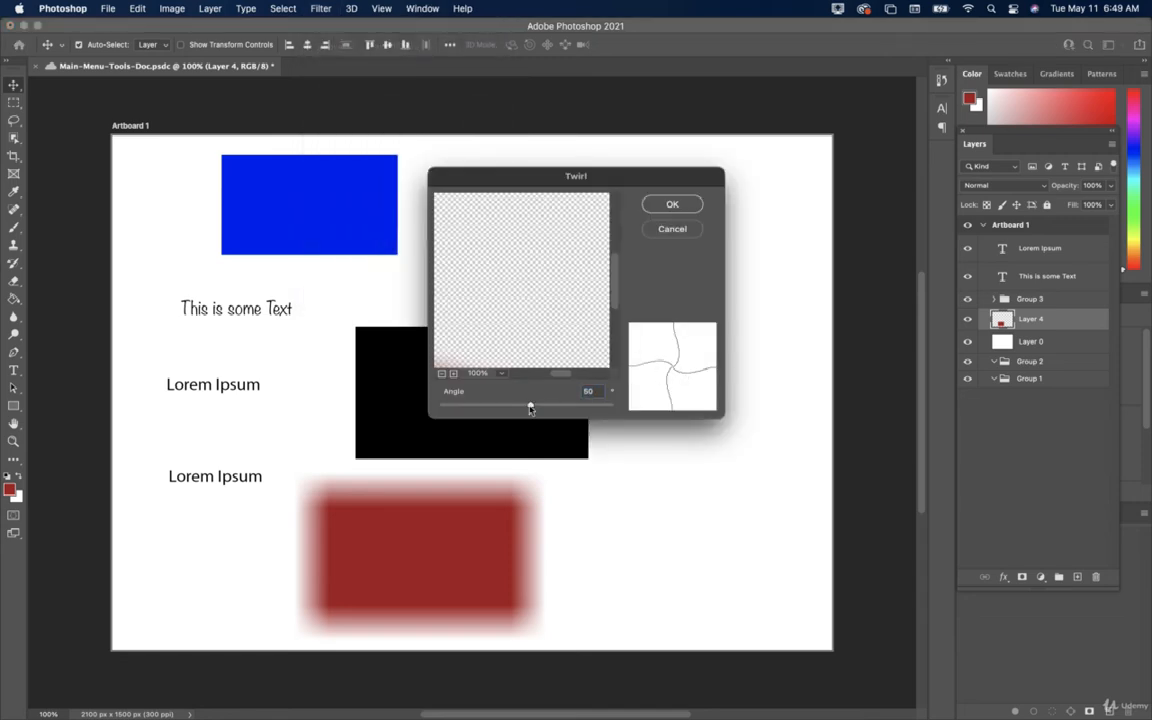
{"action": "left_click_drag", "start_coordinate": [530, 404], "coordinate": [508, 406]}
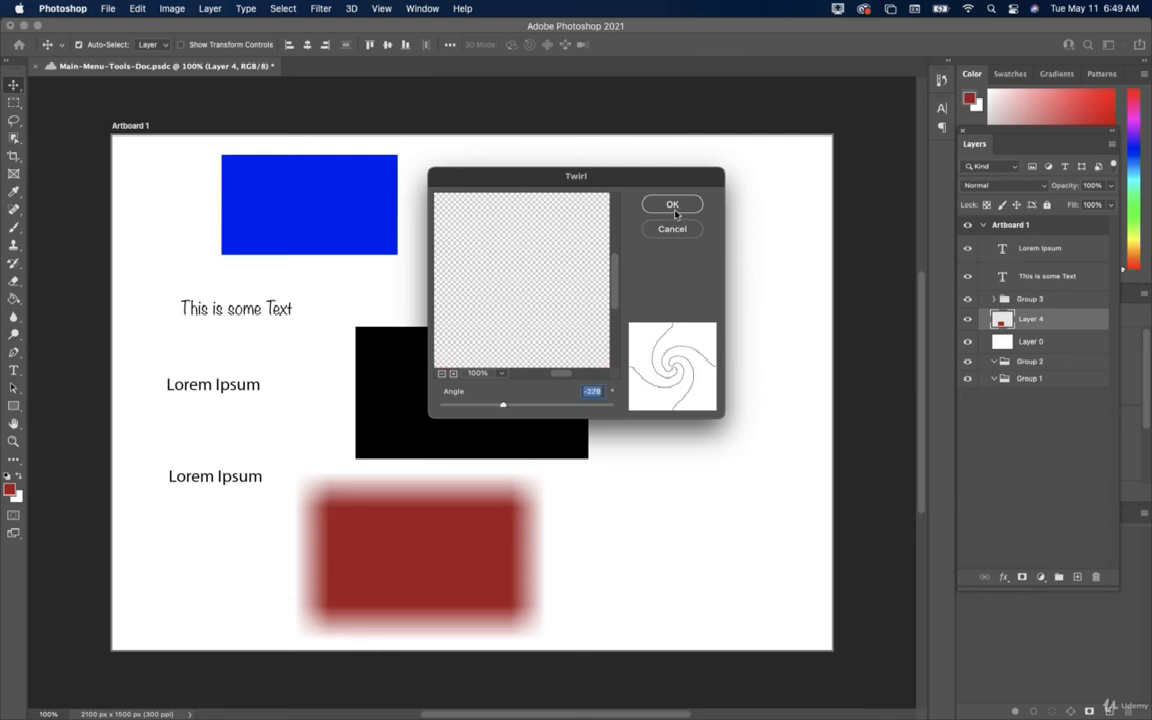
{"action": "key", "text": "Return"}
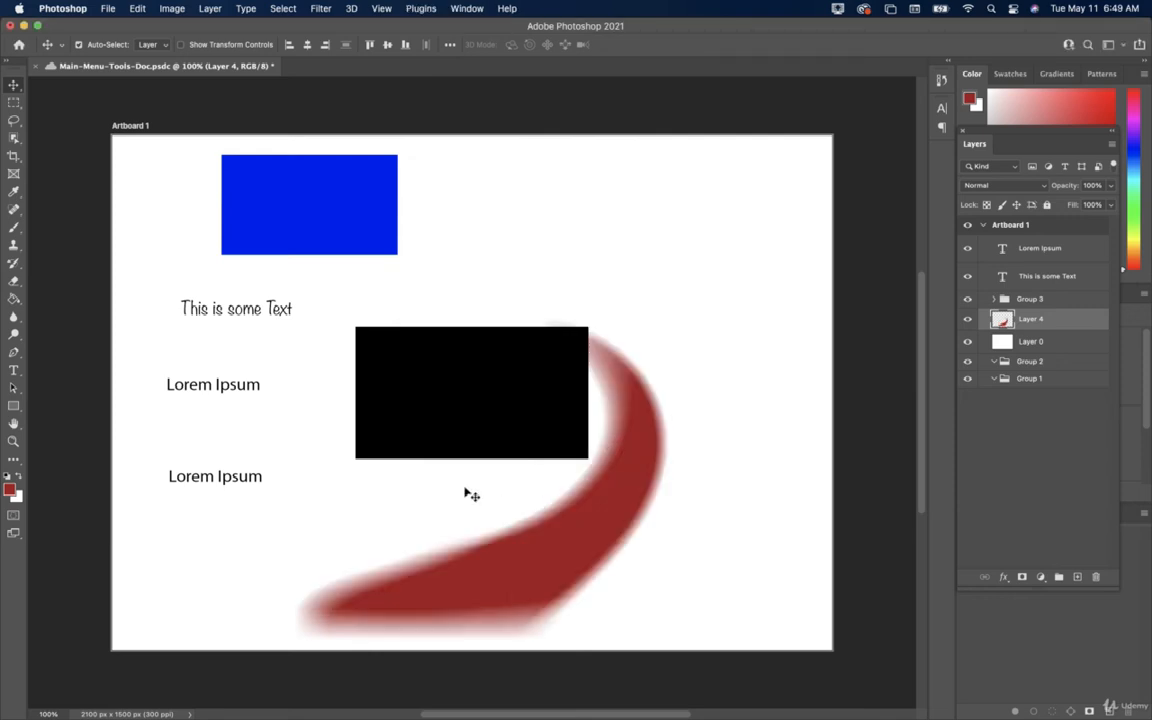
Apply Emboss to the swoosh at 135° angle, 31-pixel height and 100% amount.
{"action": "left_click", "coordinate": [320, 9]}
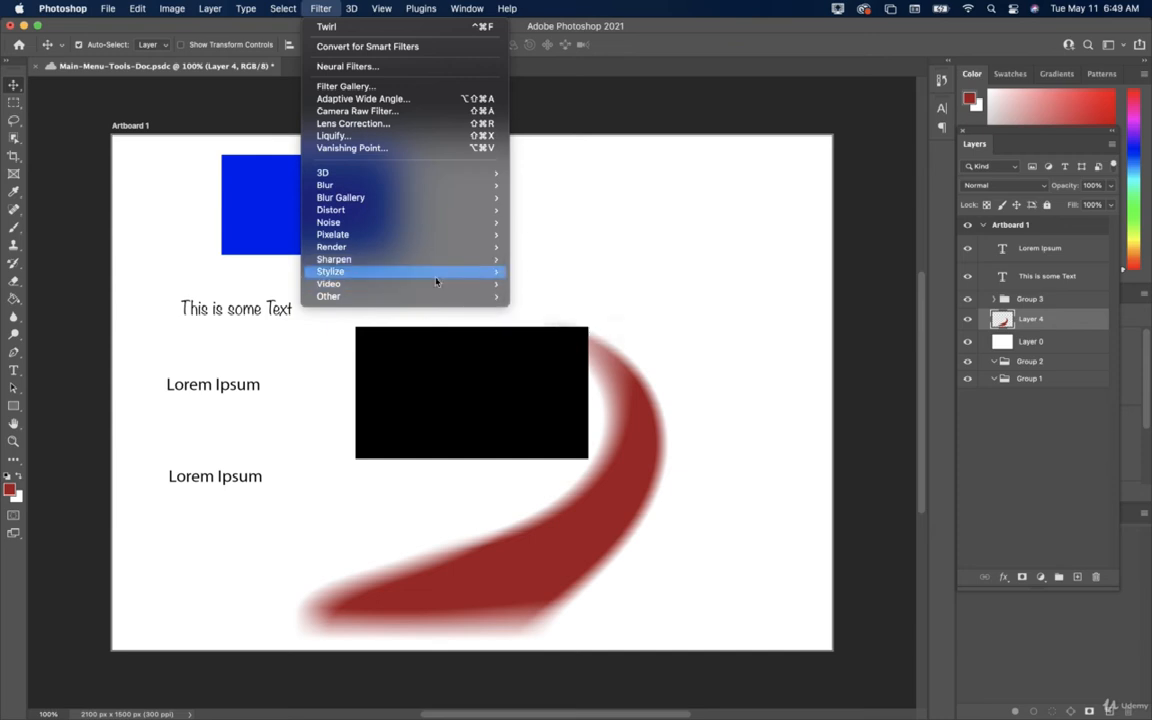
{"action": "mouse_move", "coordinate": [440, 272]}
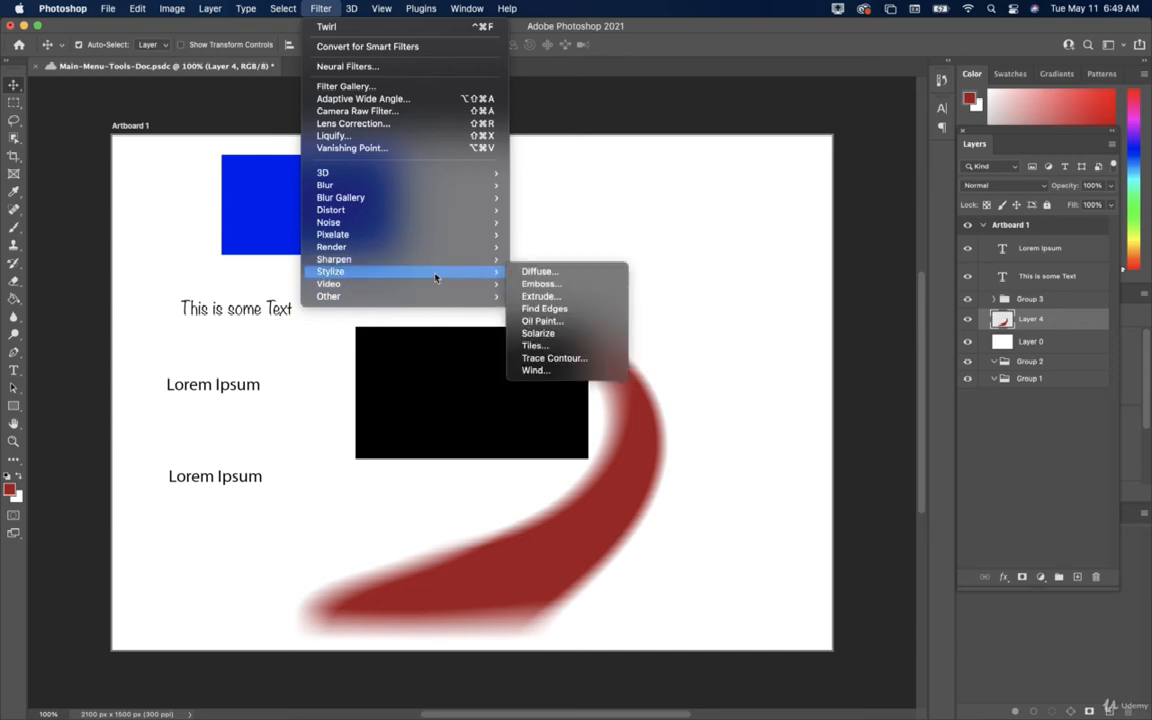
{"action": "left_click", "coordinate": [561, 284]}
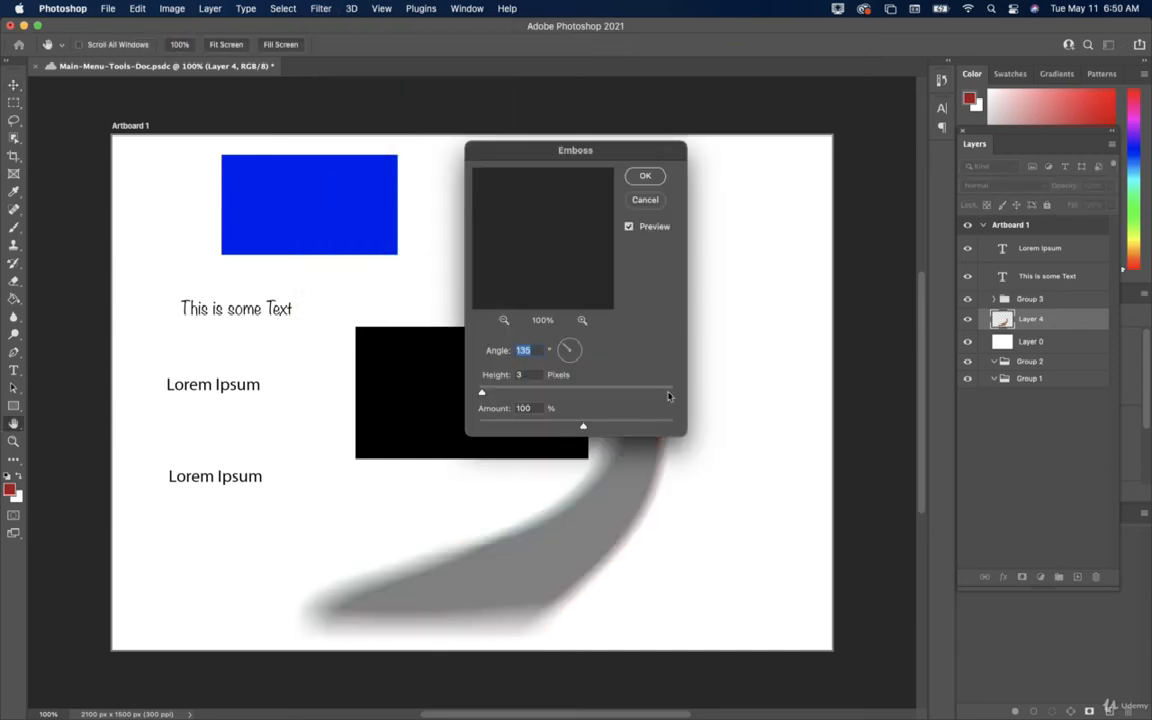
{"action": "left_click", "coordinate": [506, 390]}
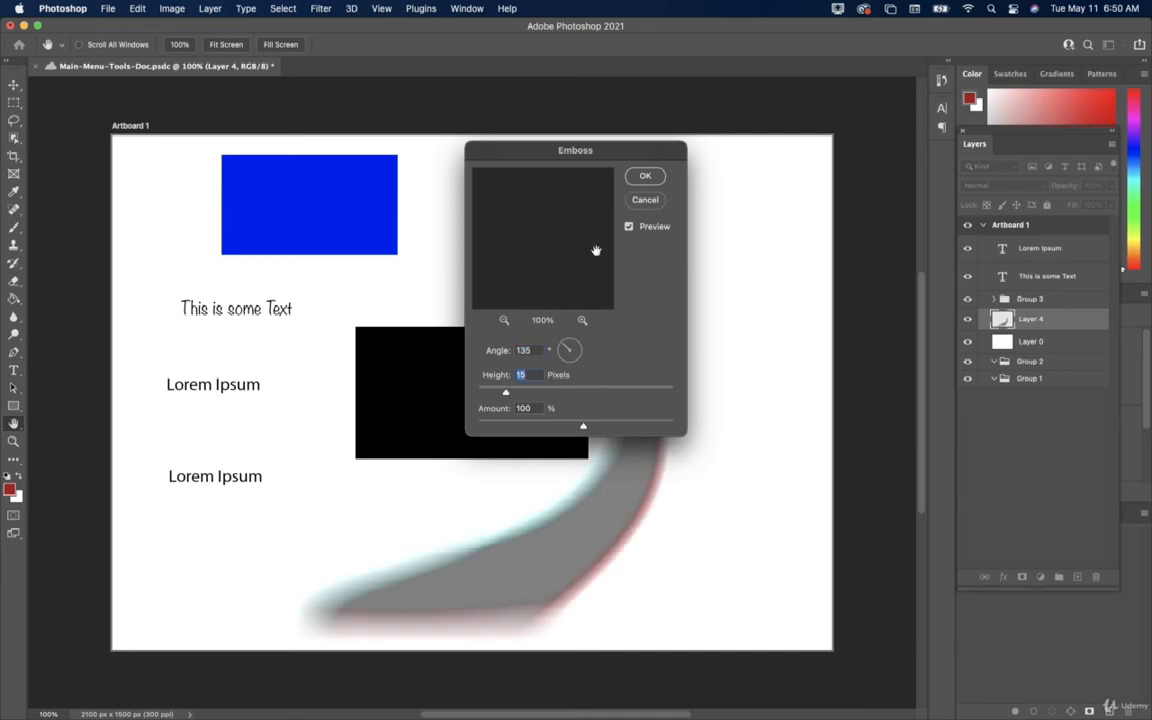
{"action": "left_click", "coordinate": [536, 390]}
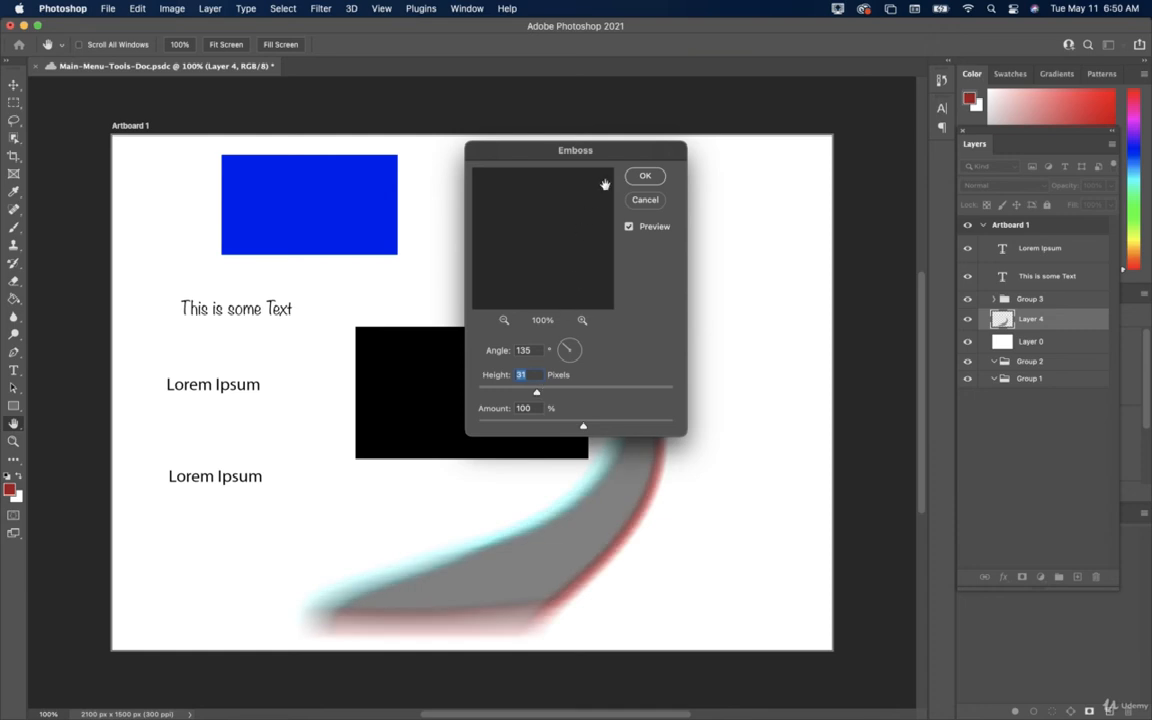
{"action": "left_click", "coordinate": [640, 175]}
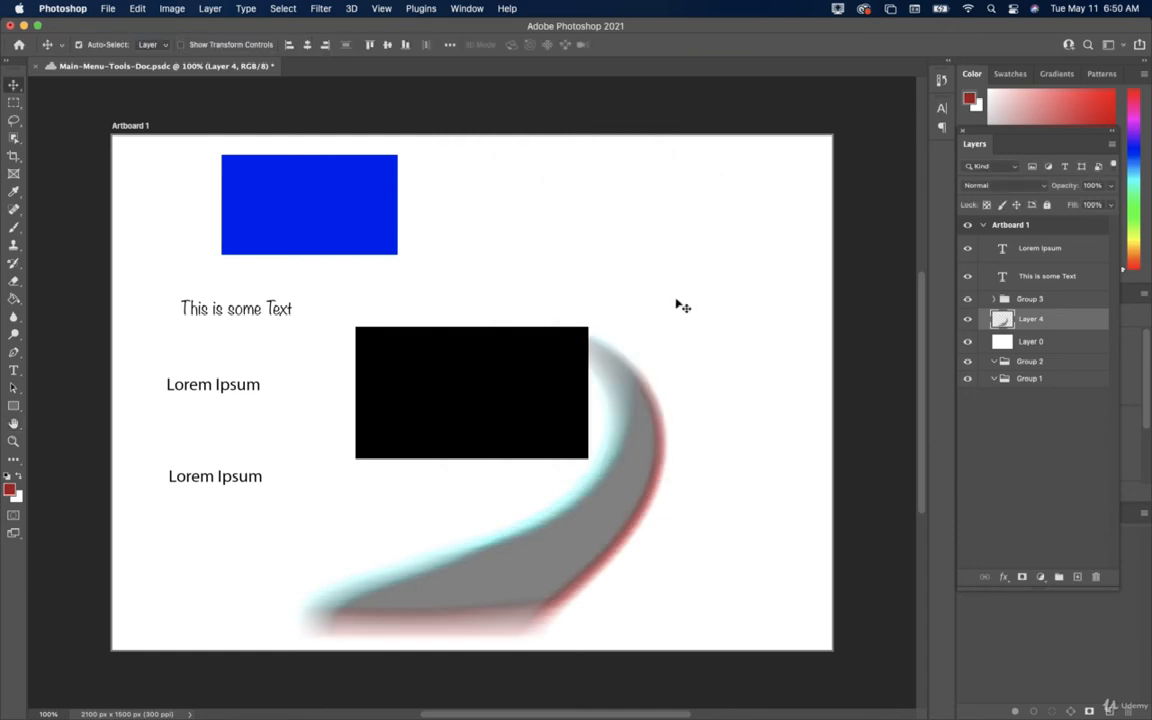
{"action": "left_click", "coordinate": [321, 8]}
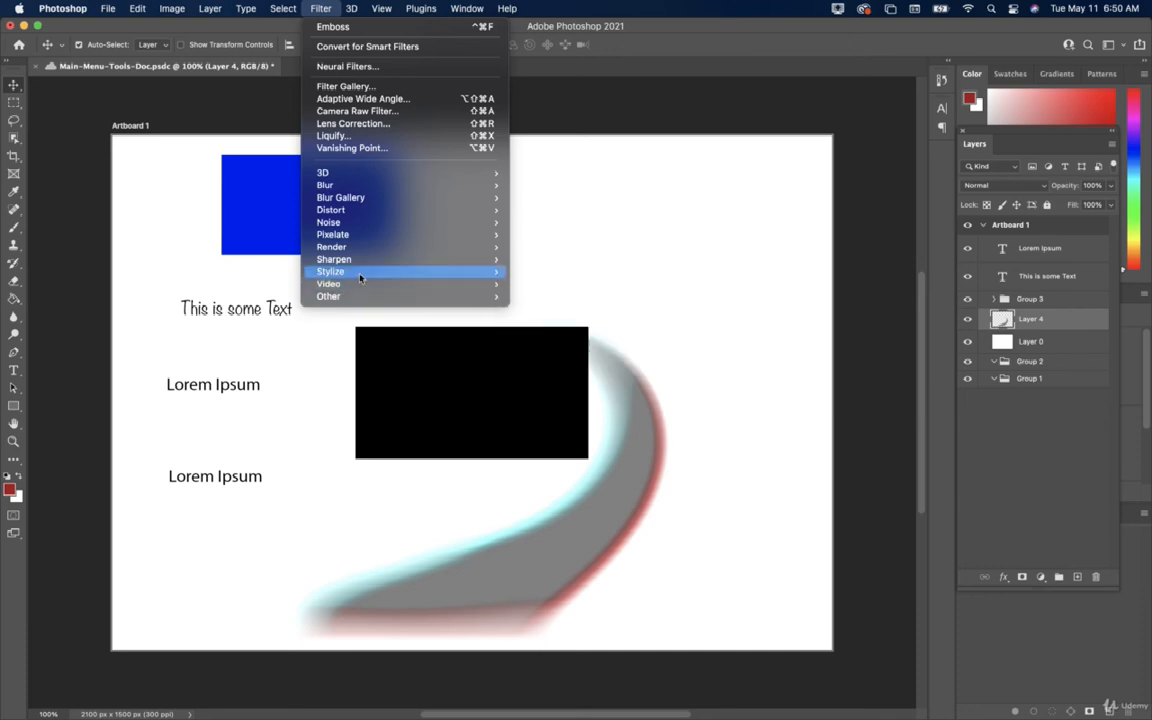
Close the Filter menu, glance at the File menu, then show the 3D menu.
{"action": "left_click", "coordinate": [348, 357]}
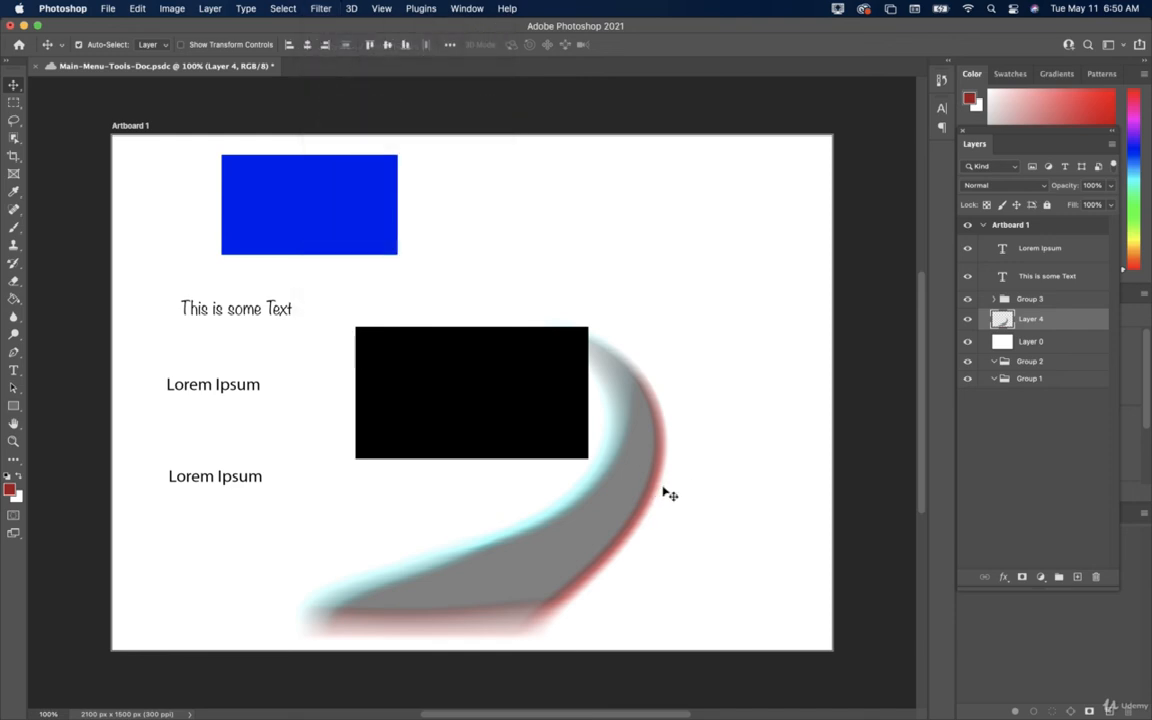
{"action": "left_click", "coordinate": [107, 9]}
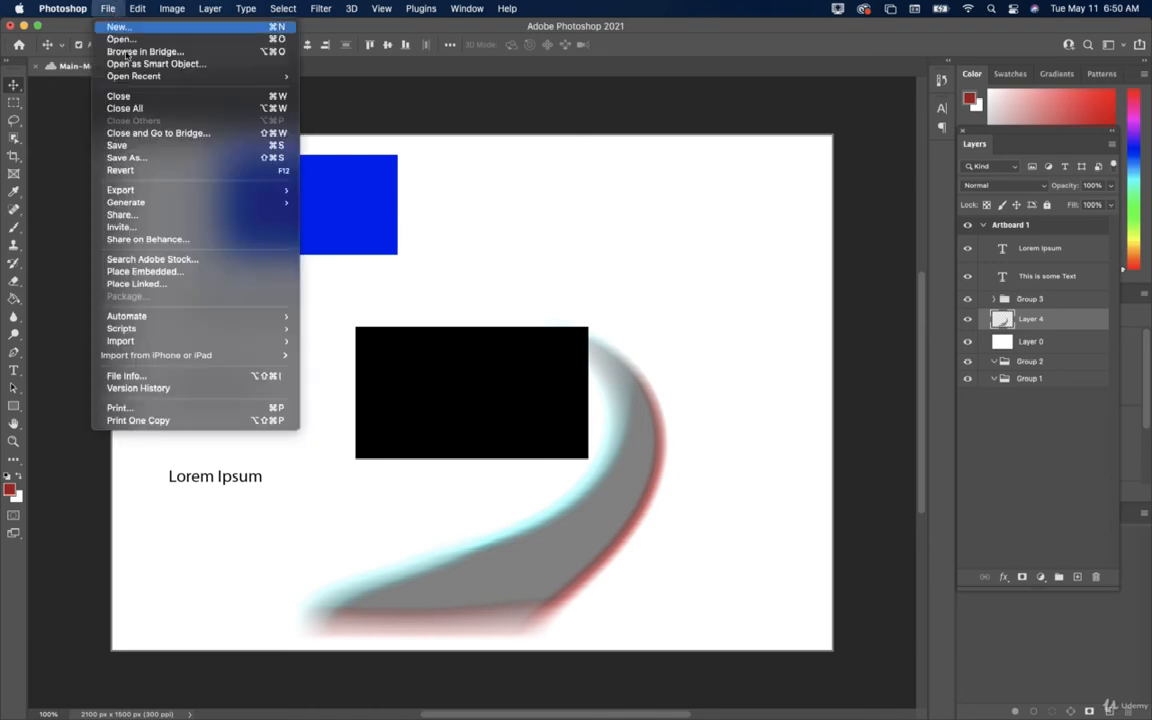
{"action": "left_click", "coordinate": [139, 152]}
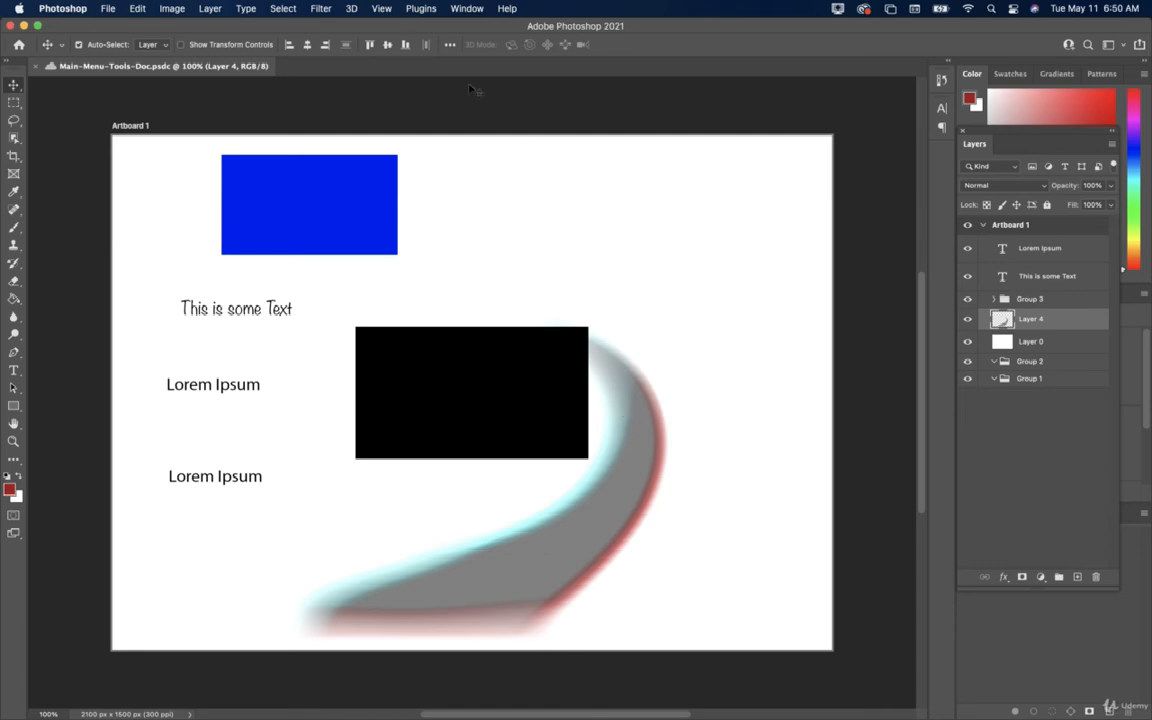
{"action": "left_click", "coordinate": [351, 9]}
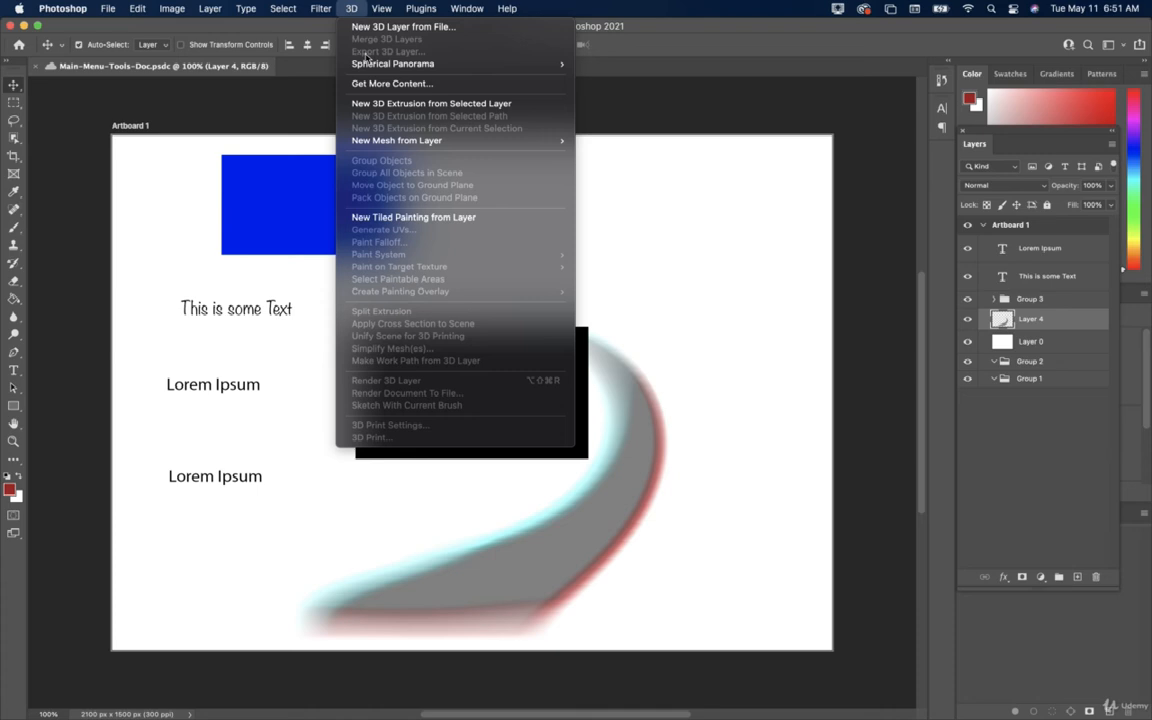
Look through the 3D menu's Spherical Panorama and New Mesh from Layer submenus, then close it.
{"action": "mouse_move", "coordinate": [370, 68]}
{"action": "mouse_move", "coordinate": [489, 144]}
{"action": "mouse_move", "coordinate": [445, 146]}
{"action": "left_click", "coordinate": [407, 467]}
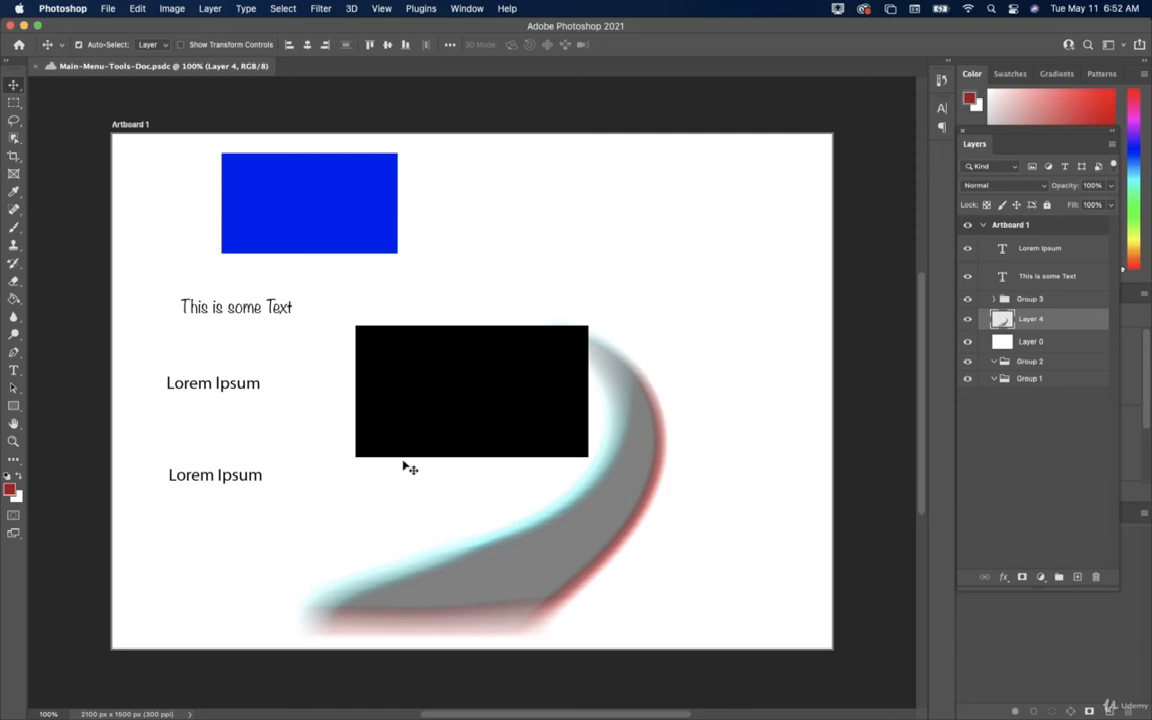
Show the View menu, briefly checking the Plugins menu along the way.
{"action": "left_click", "coordinate": [382, 8]}
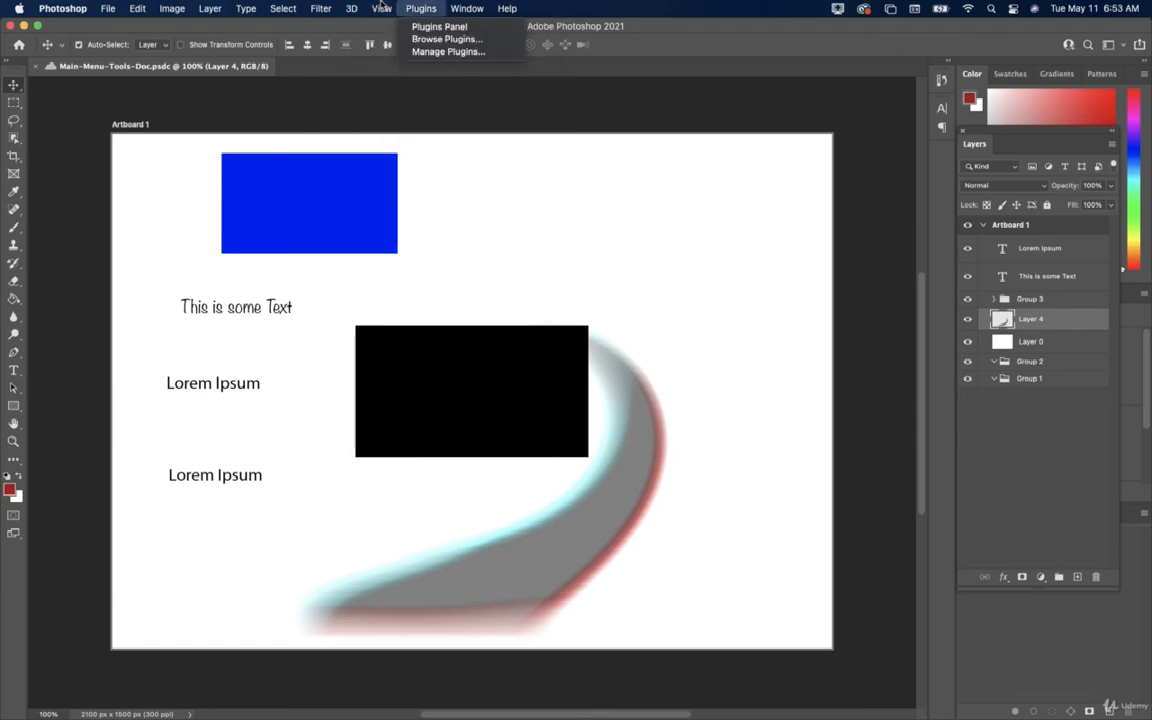
{"action": "mouse_move", "coordinate": [382, 7]}
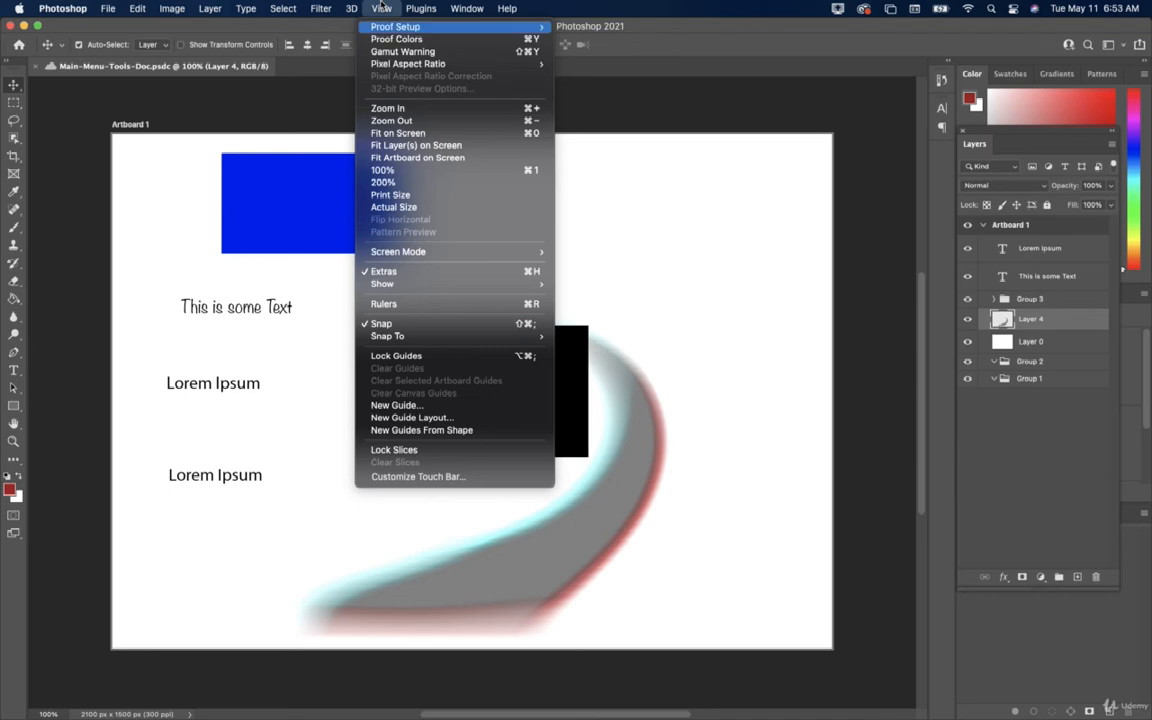
{"action": "key", "text": "Down"}
{"action": "key", "text": "Down"}
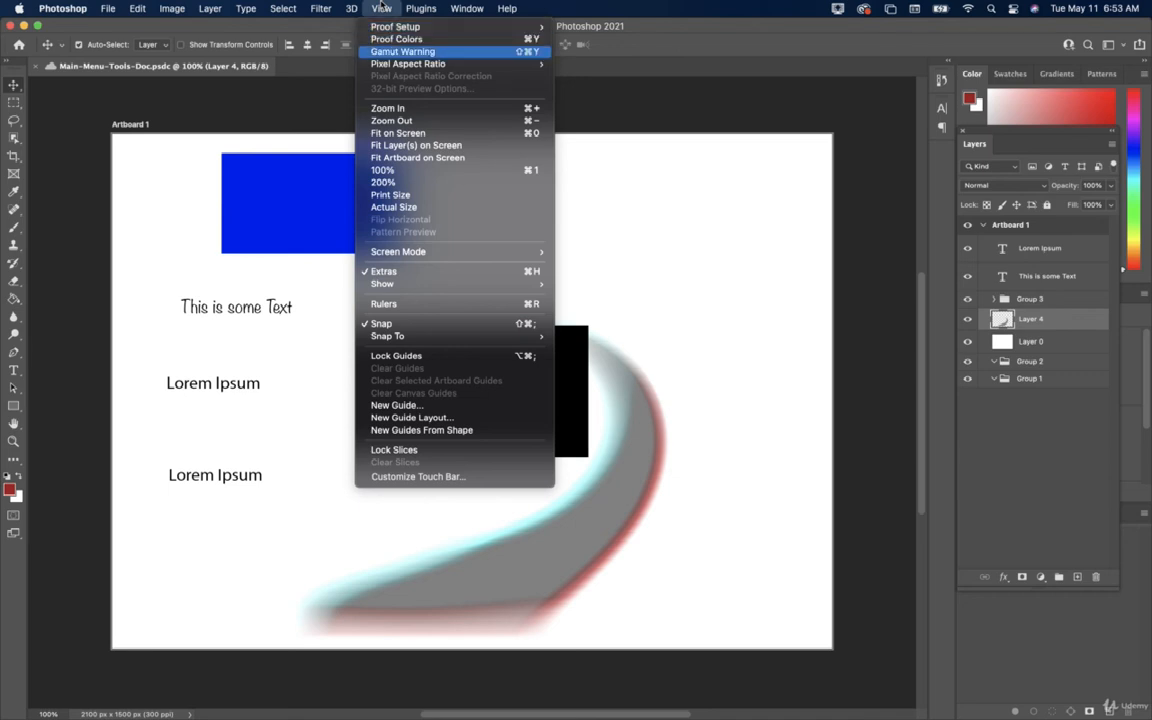
{"action": "key", "text": "Down"}
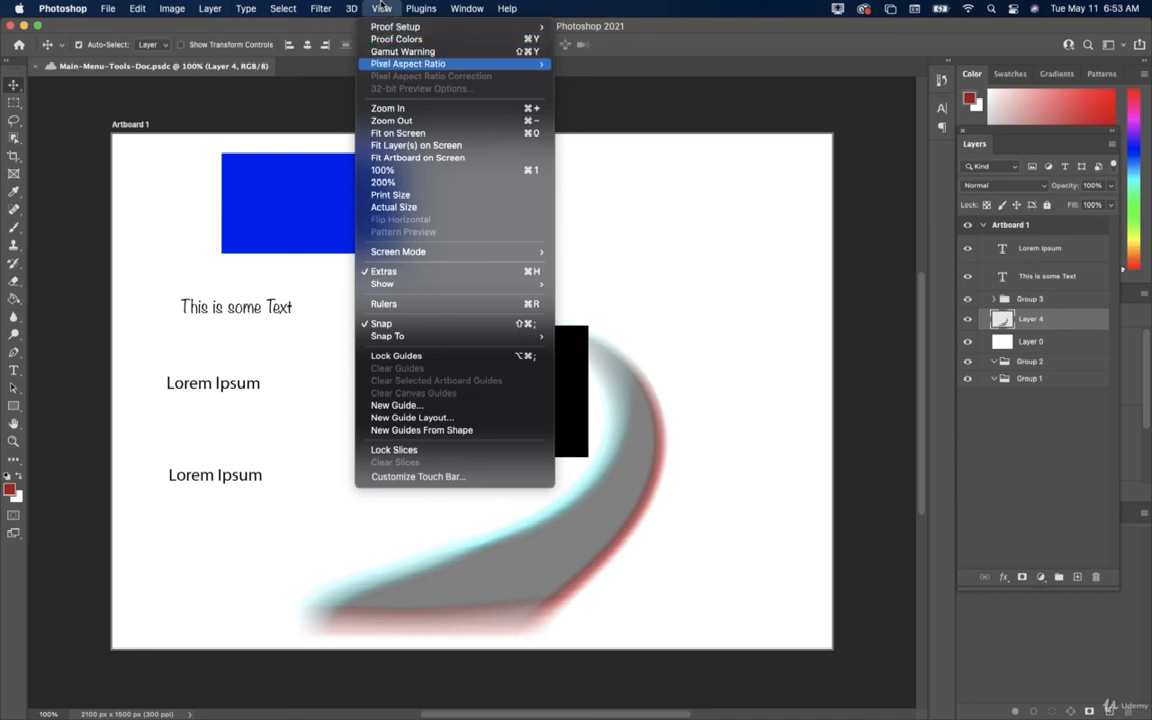
{"action": "key", "text": "Down"}
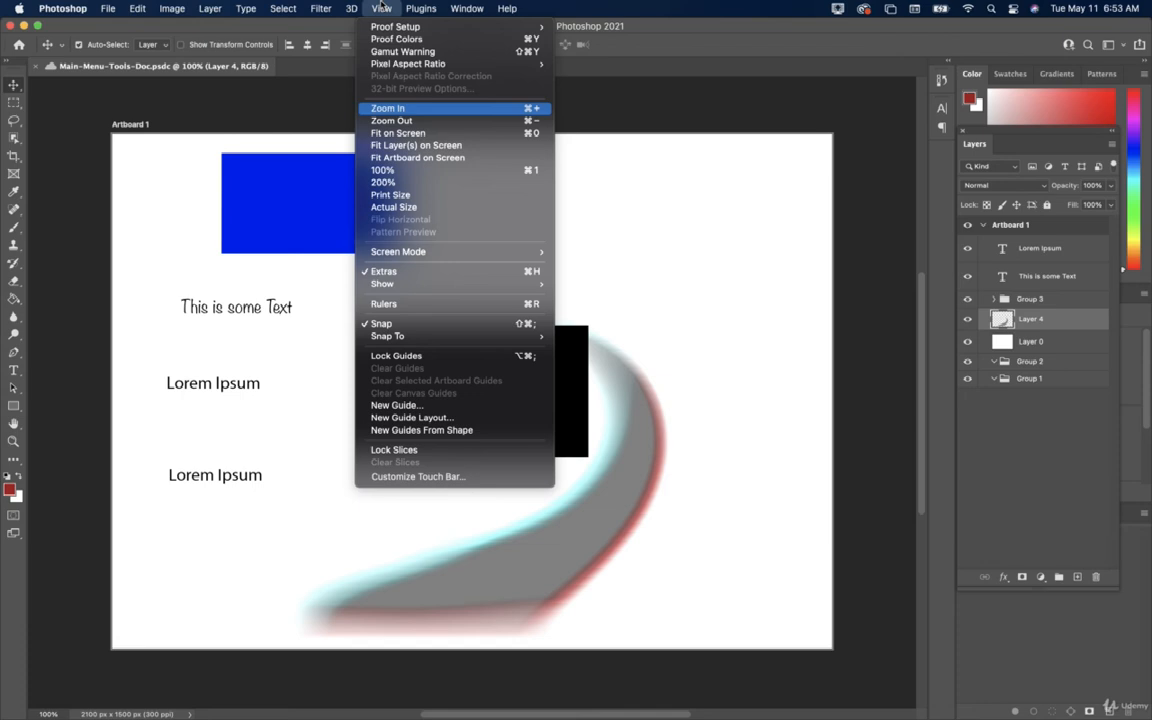
{"action": "key", "text": "Down"}
{"action": "key", "text": "Down"}
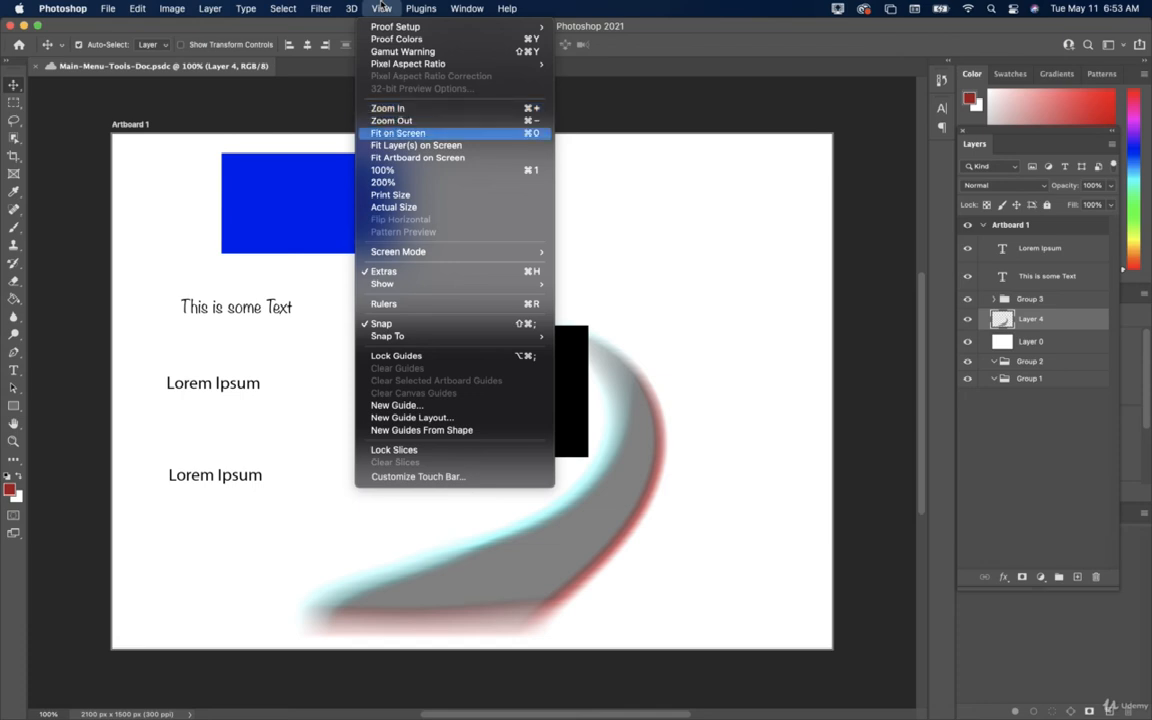
{"action": "key", "text": "Down"}
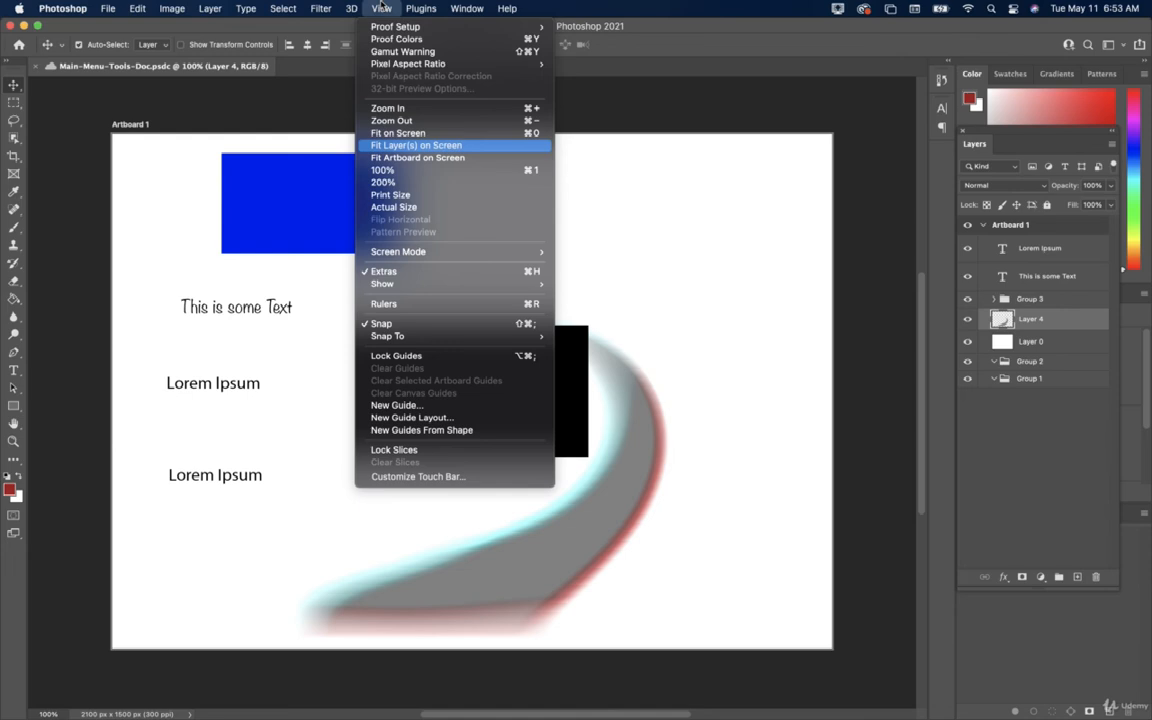
{"action": "key", "text": "Down"}
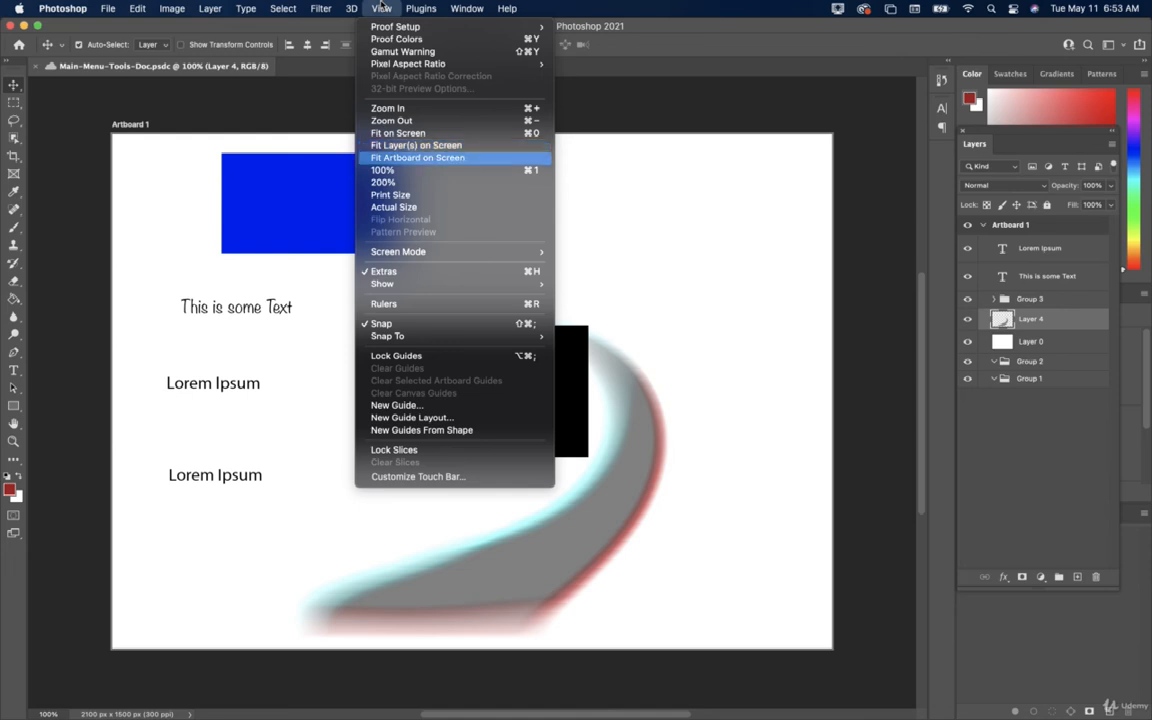
{"action": "key", "text": "Down"}
{"action": "key", "text": "Down"}
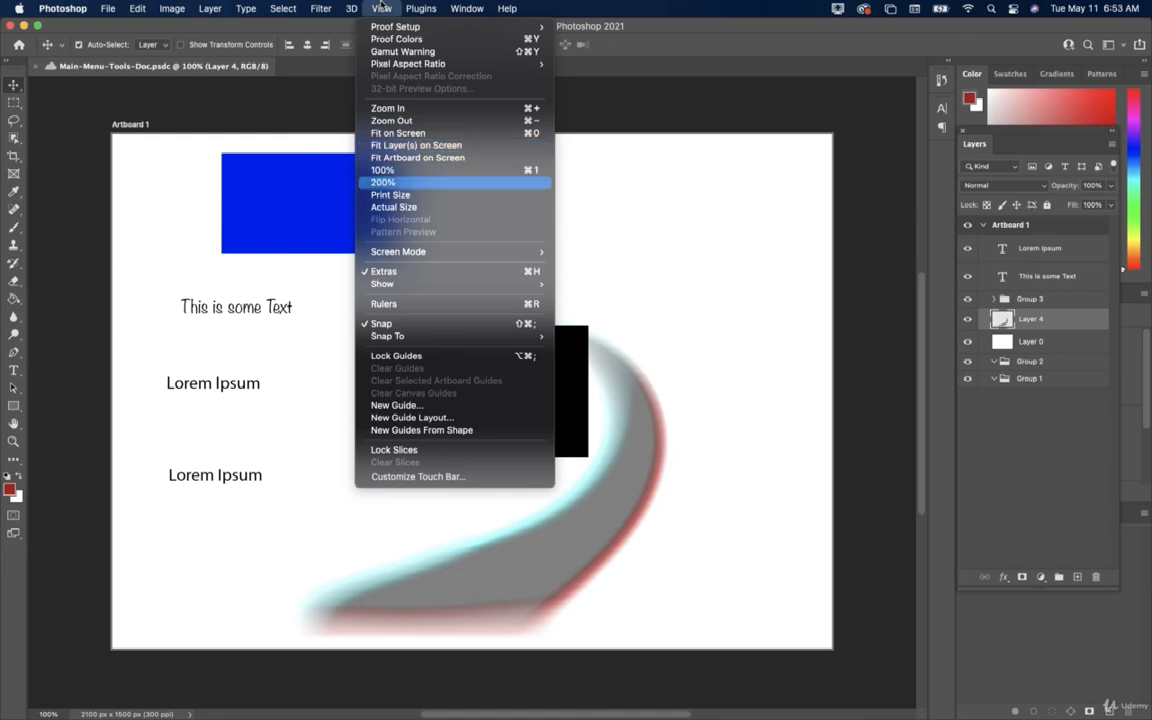
{"action": "key", "text": "Down"}
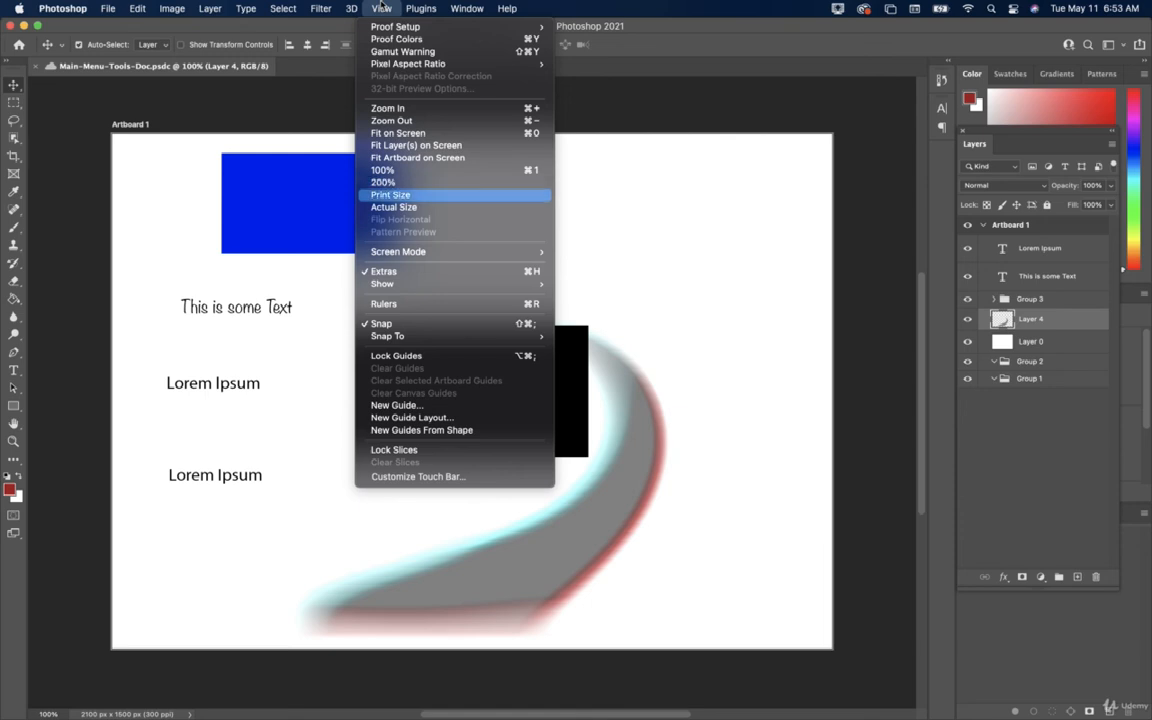
{"action": "key", "text": "Down"}
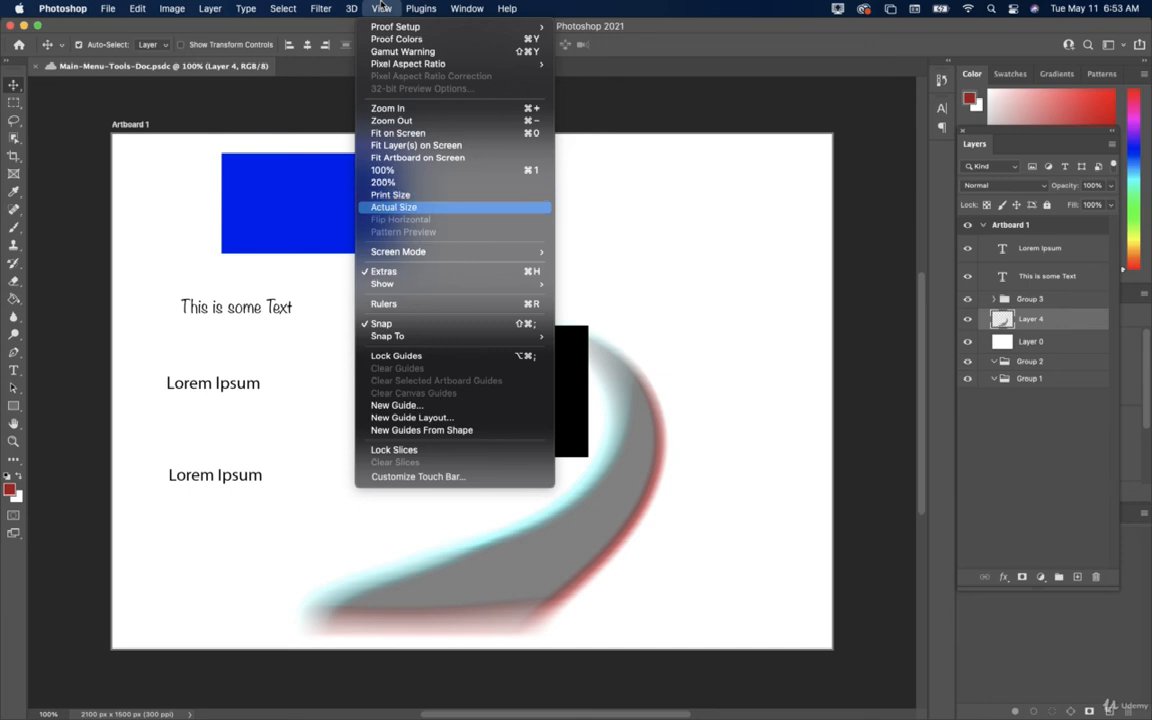
{"action": "key", "text": "Down"}
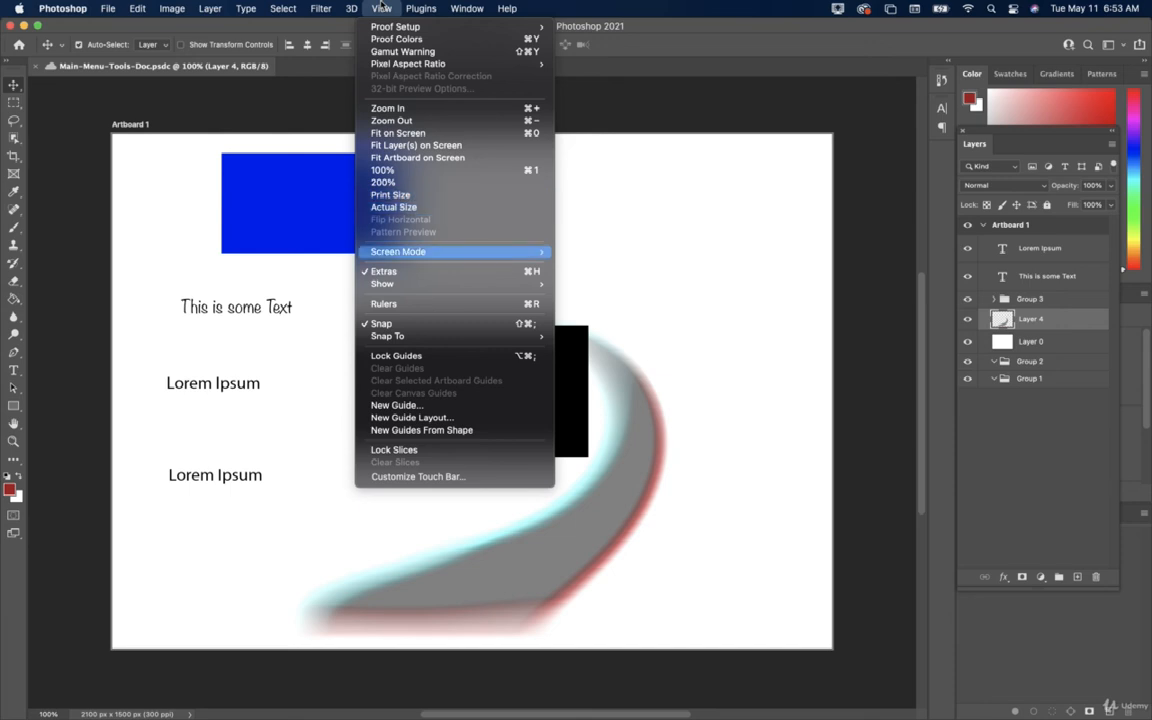
Peek at the Screen Mode submenu, then expand View > Show to list extras like Smart Guides.
{"action": "key", "text": "Right"}
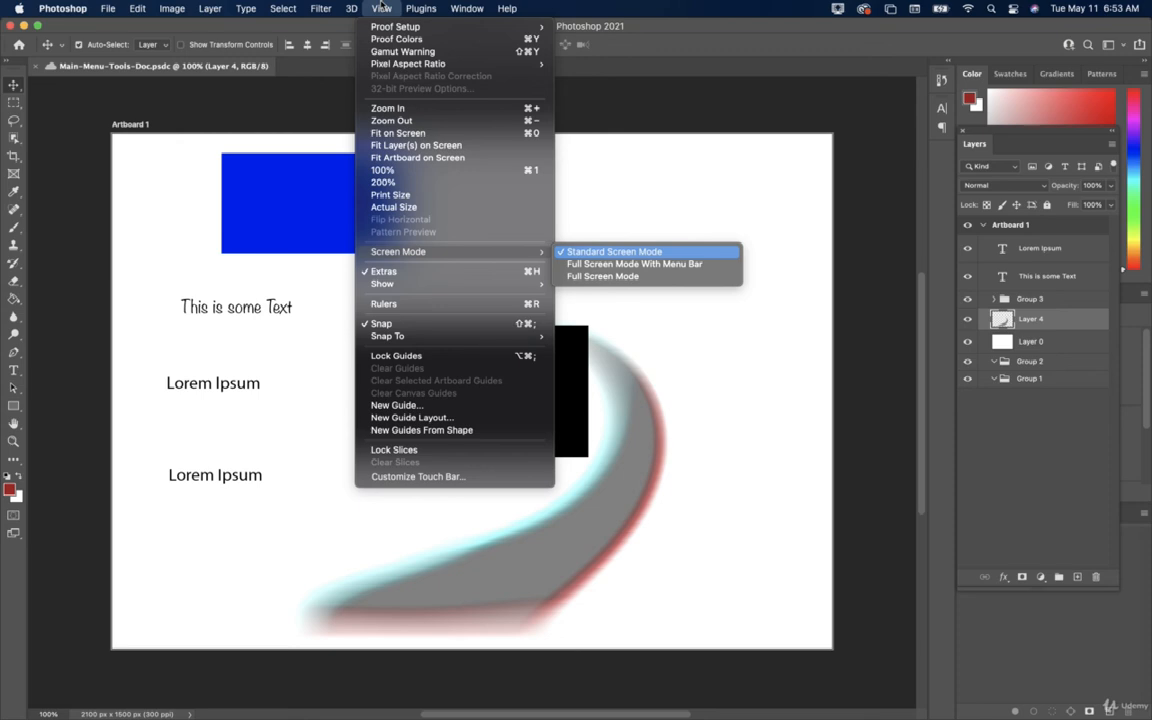
{"action": "key", "text": "Down"}
{"action": "key", "text": "Down"}
{"action": "key", "text": "Left"}
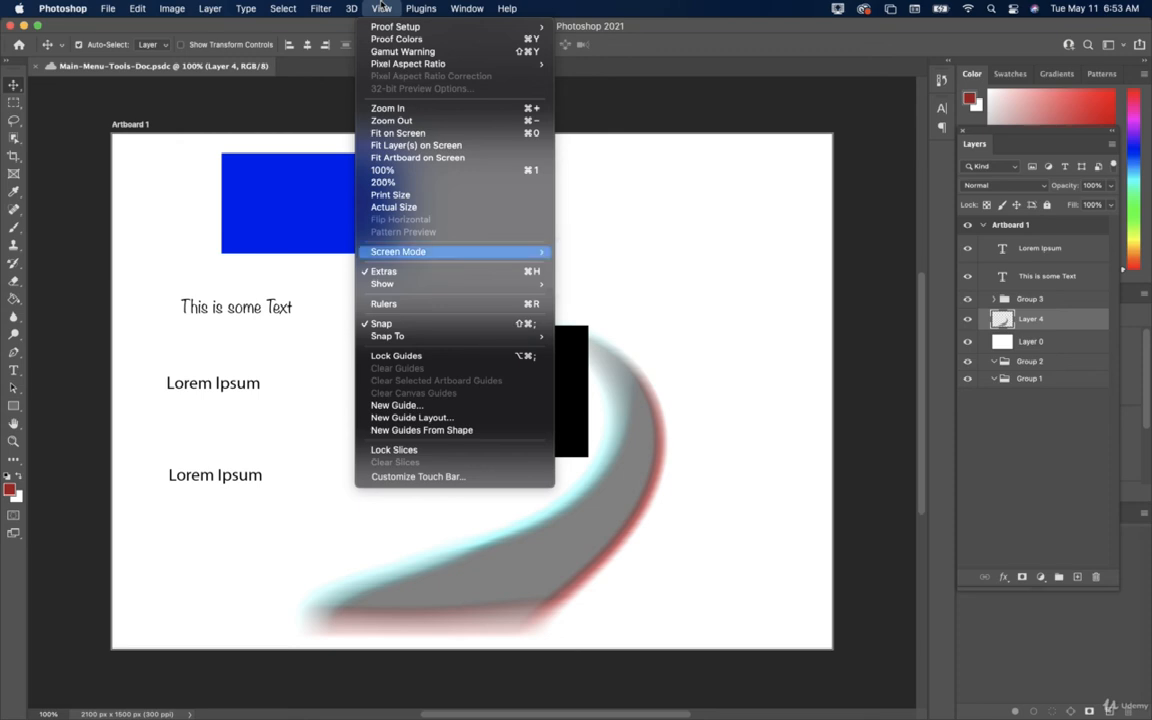
{"action": "key", "text": "Down"}
{"action": "key", "text": "Down"}
{"action": "key", "text": "Right"}
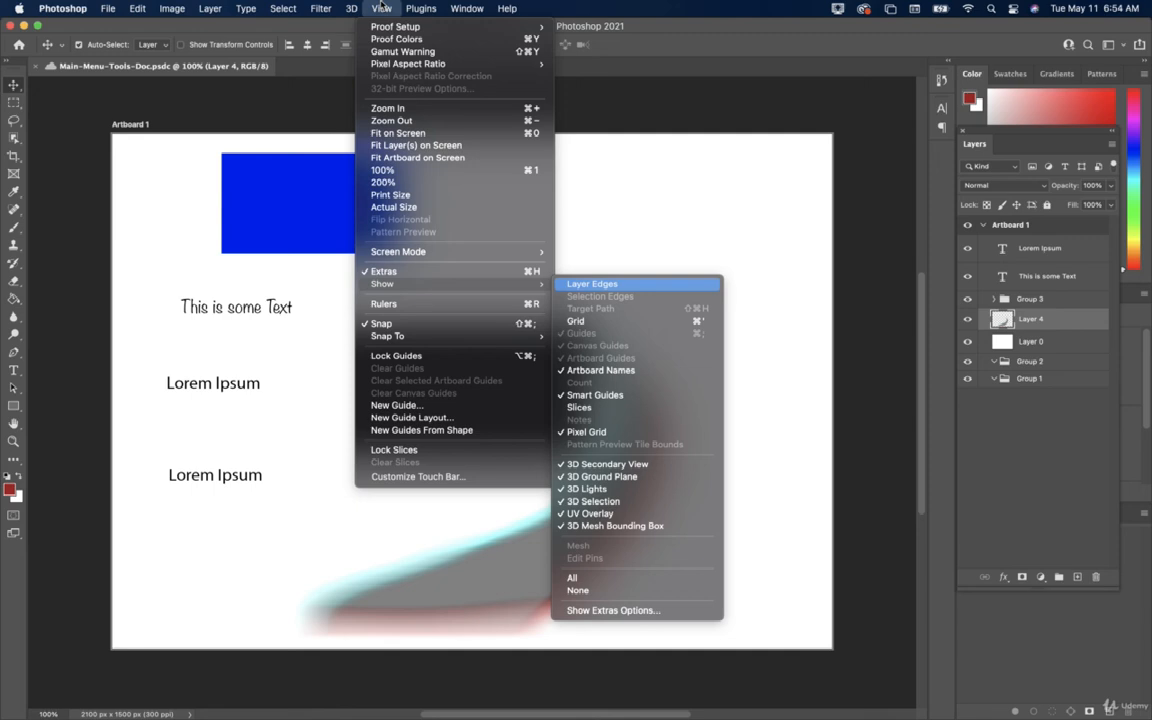
Step through View's Rulers, Snap, Snap To, Lock Guides and New Guide items, then close the menu.
{"action": "key", "text": "Left"}
{"action": "key", "text": "Down"}
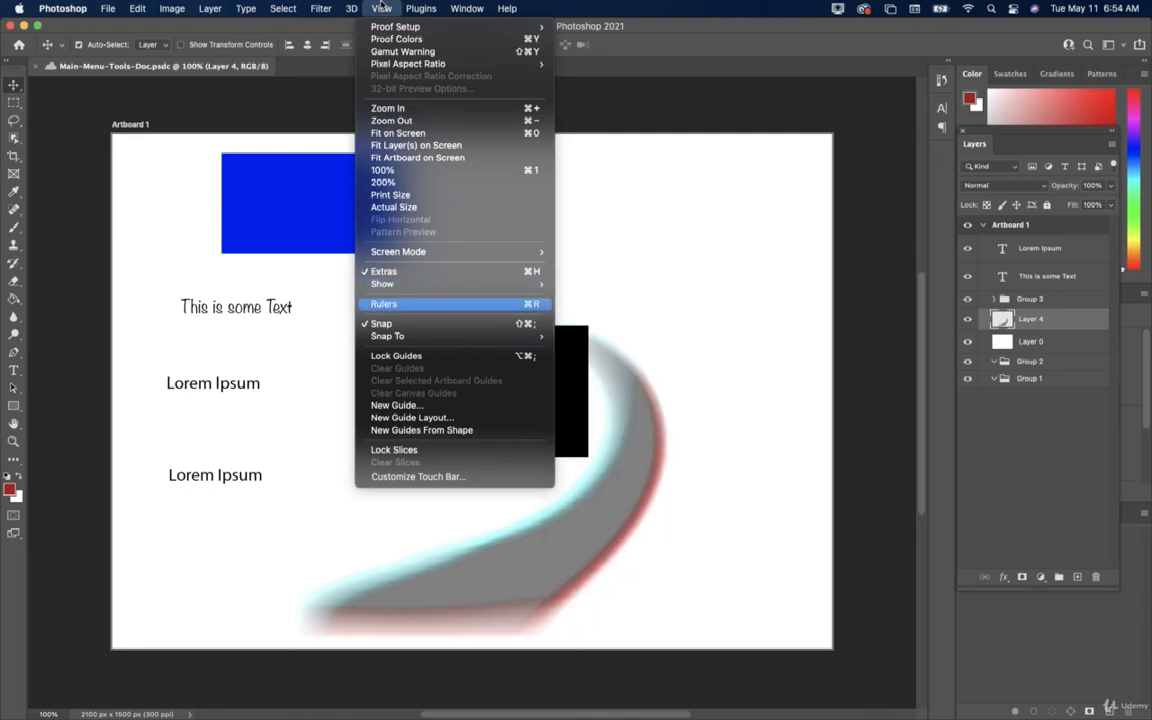
{"action": "key", "text": "Down"}
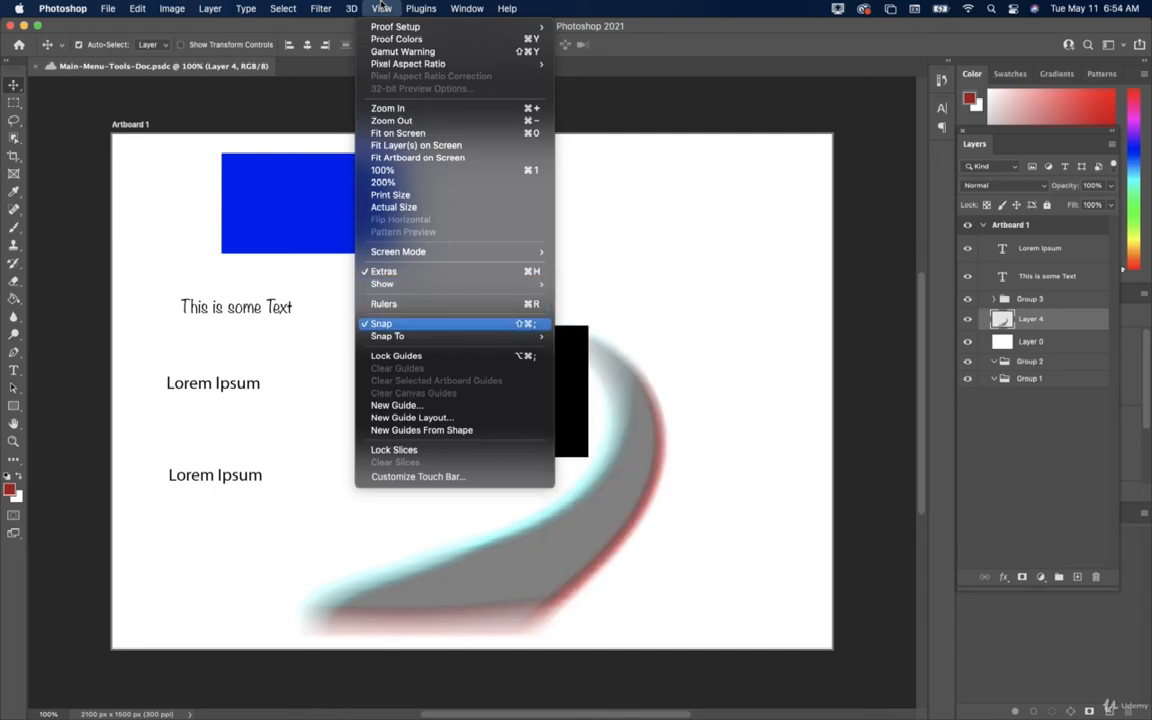
{"action": "key", "text": "Down"}
{"action": "key", "text": "Right"}
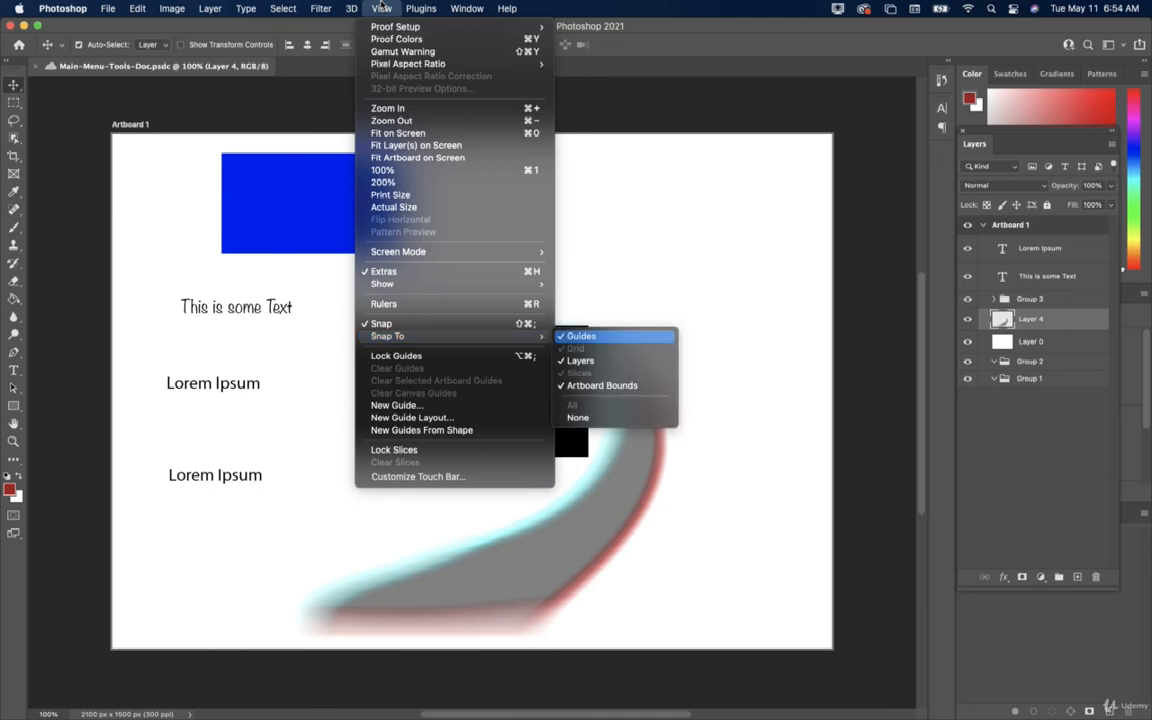
{"action": "key", "text": "Left"}
{"action": "key", "text": "Down"}
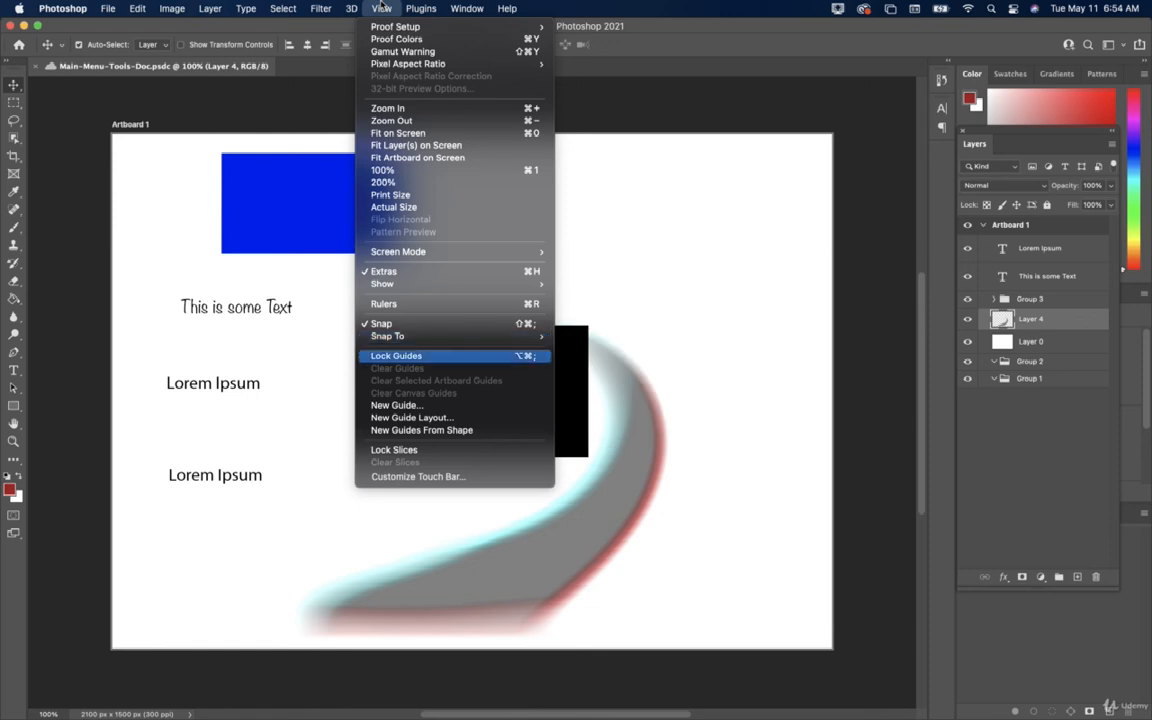
{"action": "key", "text": "Down"}
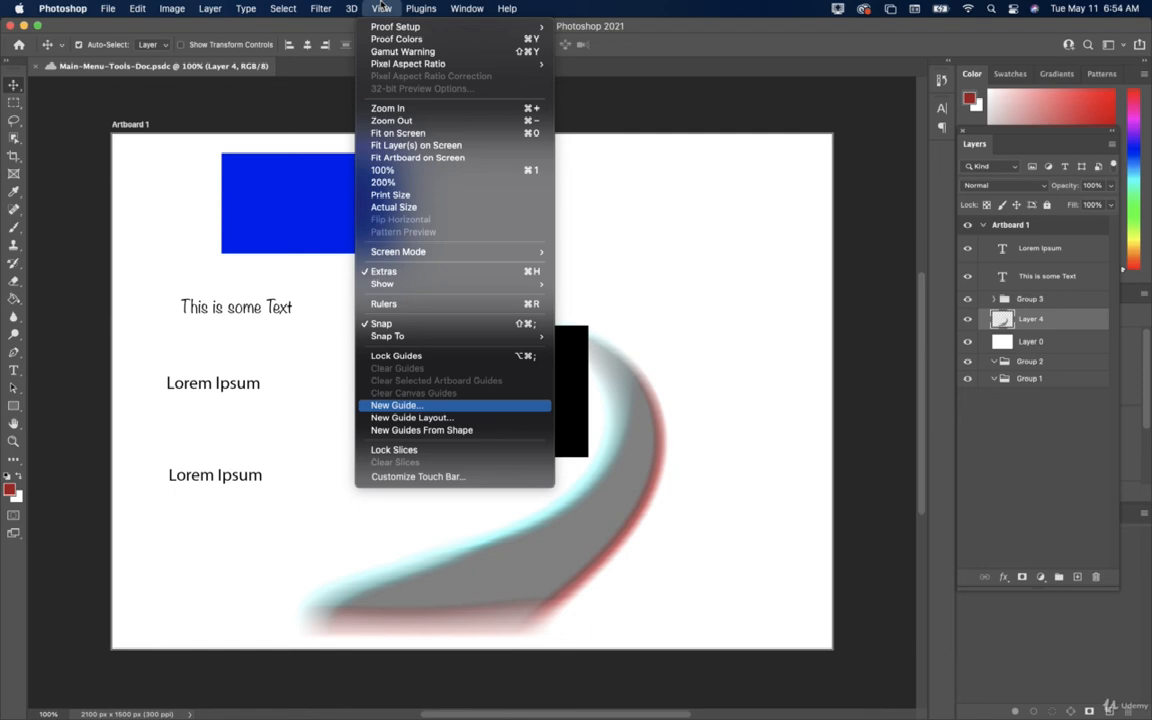
{"action": "left_click", "coordinate": [383, 7]}
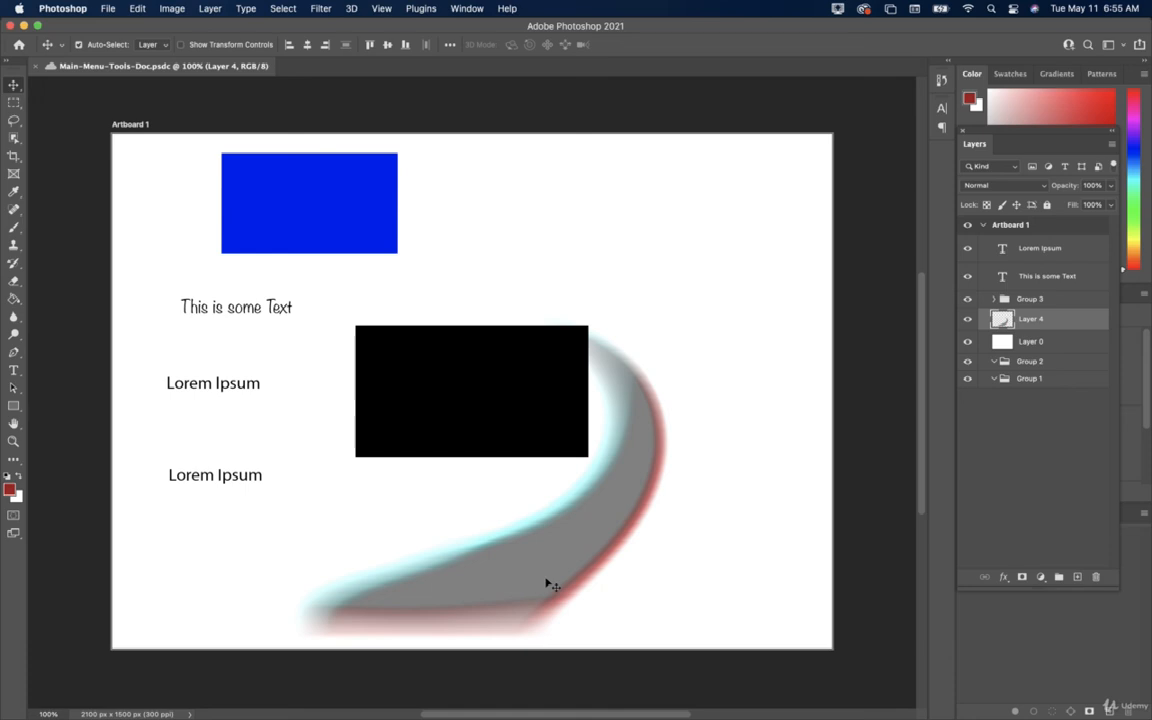
Show the Plugins panel, then choose Plugins > Browse Plugins to open the Creative Cloud Marketplace.
{"action": "left_click", "coordinate": [414, 10]}
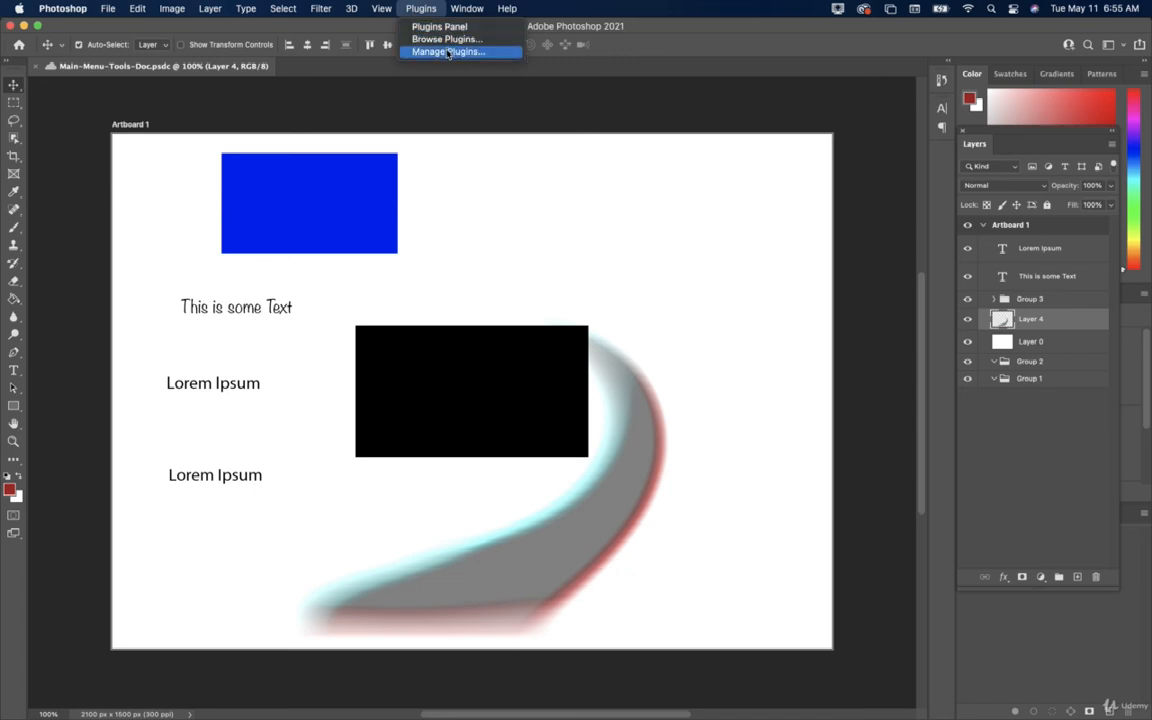
{"action": "left_click", "coordinate": [440, 28]}
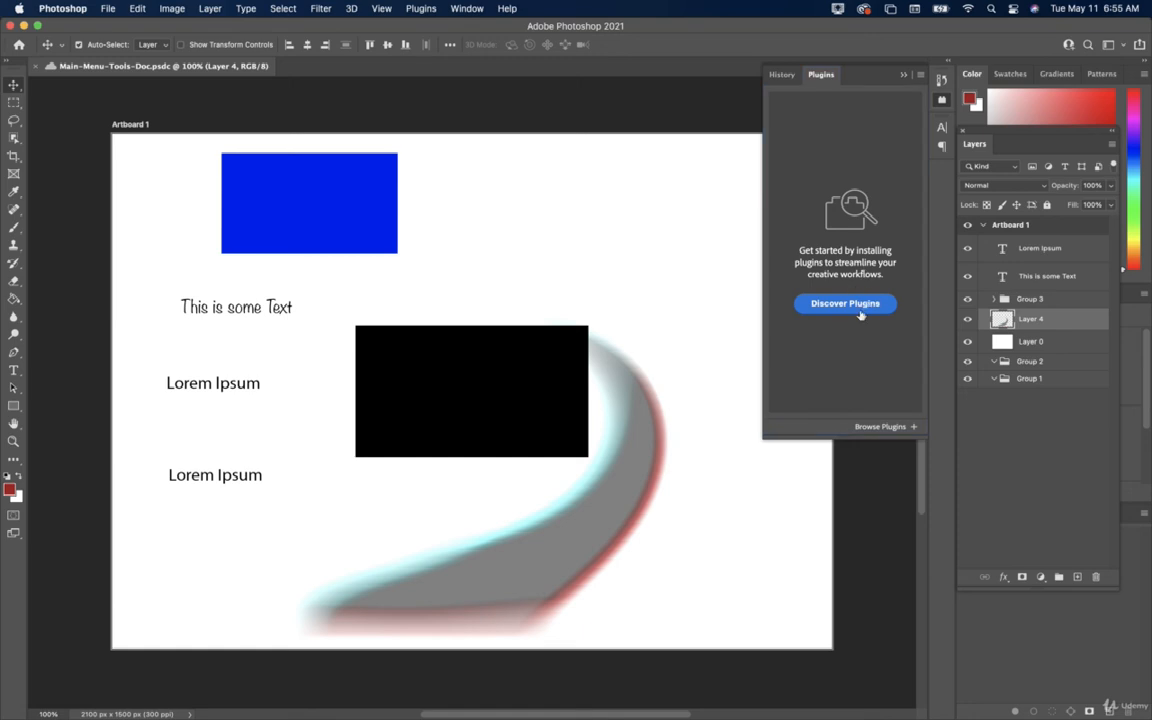
{"action": "left_click", "coordinate": [421, 8]}
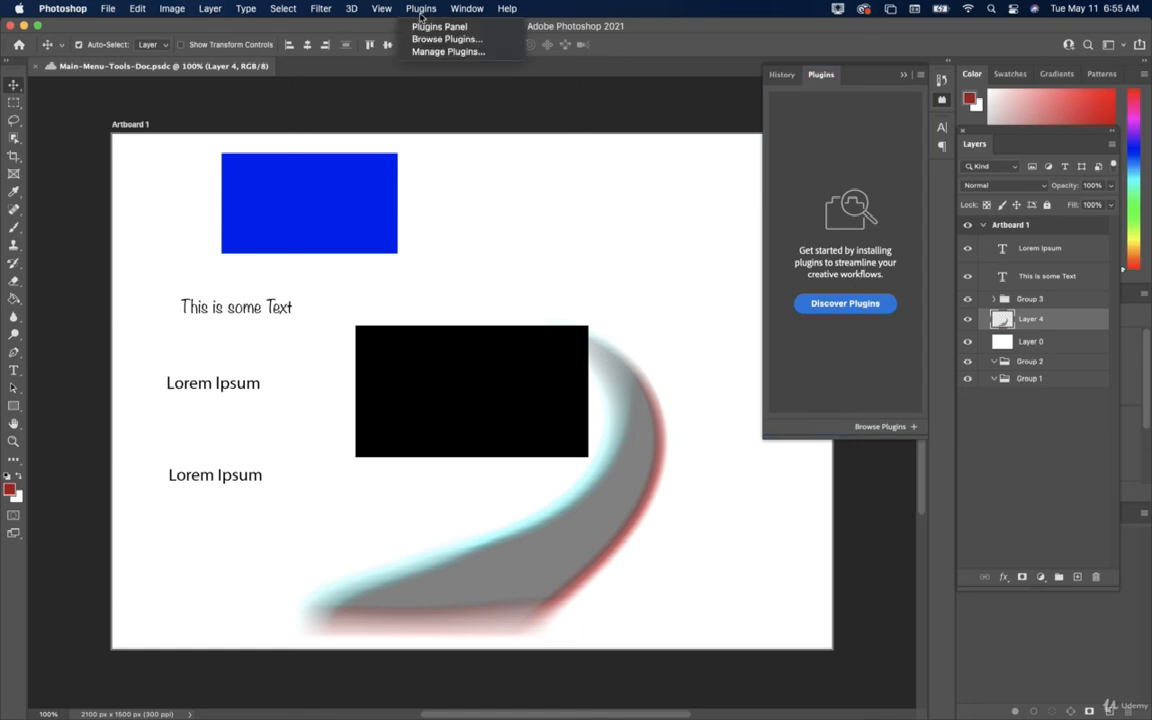
{"action": "left_click", "coordinate": [443, 40]}
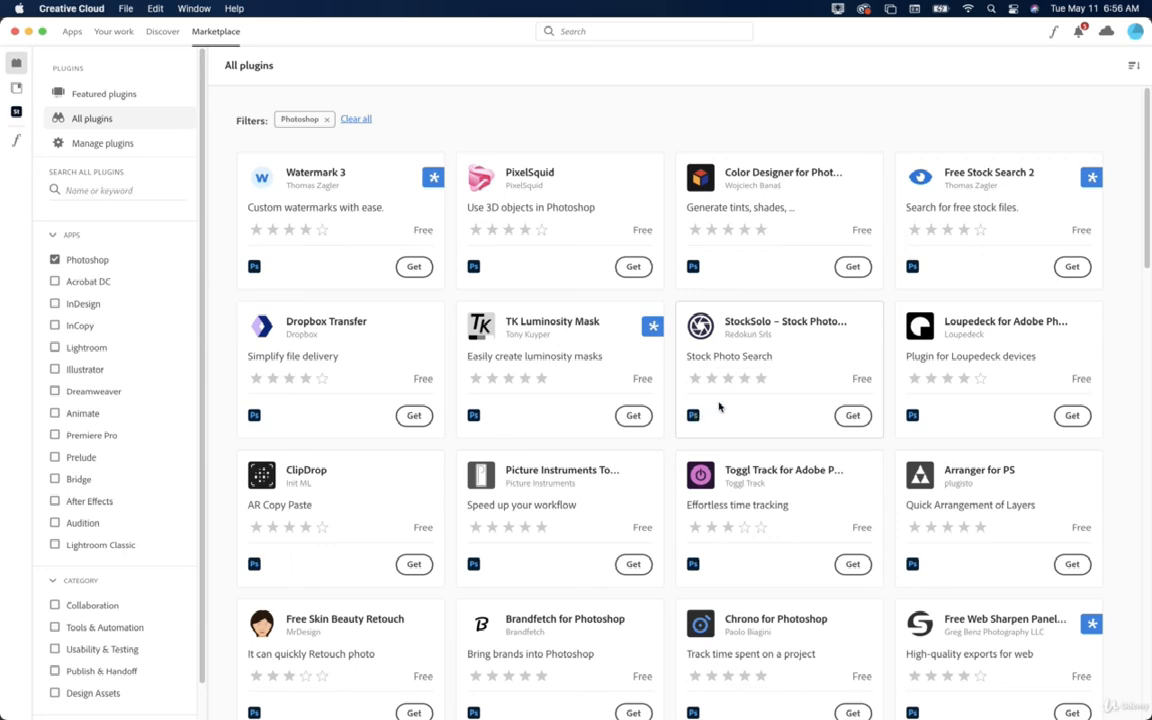
Scroll through the Photoshop-filtered All plugins grid in the Marketplace.
{"action": "scroll", "coordinate": [767, 450], "scroll_direction": "down", "scroll_amount": 5}
{"action": "scroll", "coordinate": [767, 450], "scroll_direction": "down", "scroll_amount": 20}
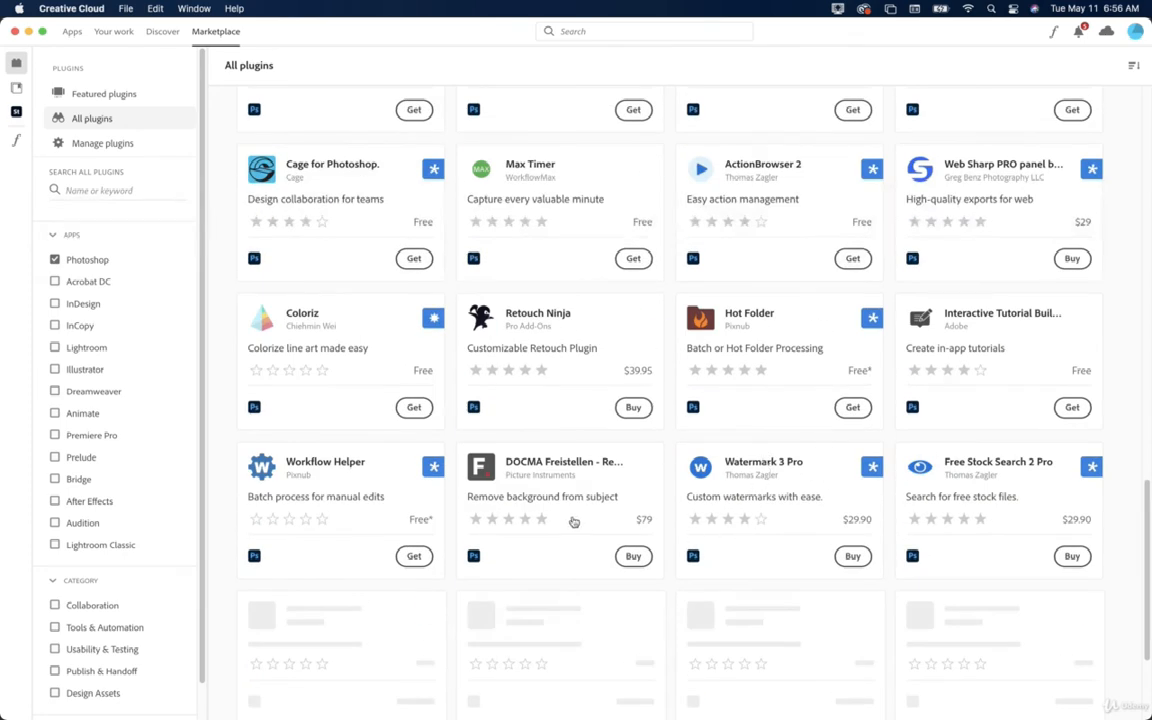
{"action": "scroll", "coordinate": [545, 522], "scroll_direction": "up", "scroll_amount": 3}
{"action": "scroll", "coordinate": [560, 518], "scroll_direction": "up", "scroll_amount": 20}
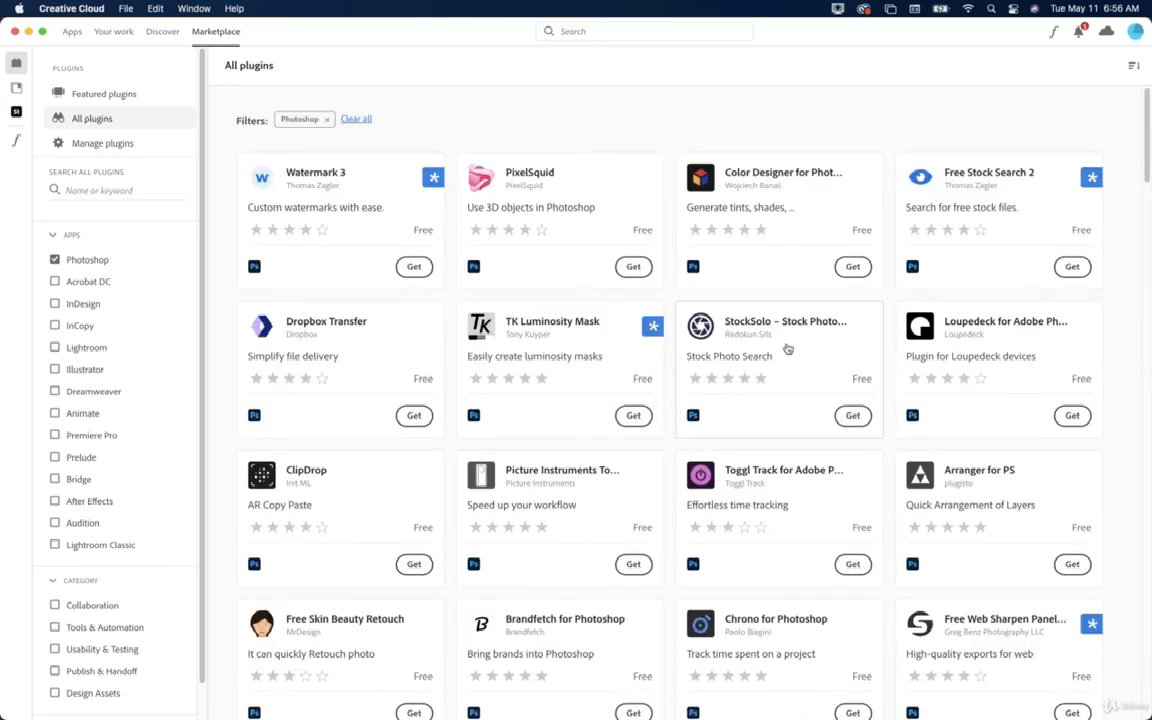
Review the Watermark 3 plugin's details and ratings, then return to the plugins list.
{"action": "left_click", "coordinate": [299, 236]}
{"action": "scroll", "coordinate": [747, 483], "scroll_direction": "down", "scroll_amount": 10}
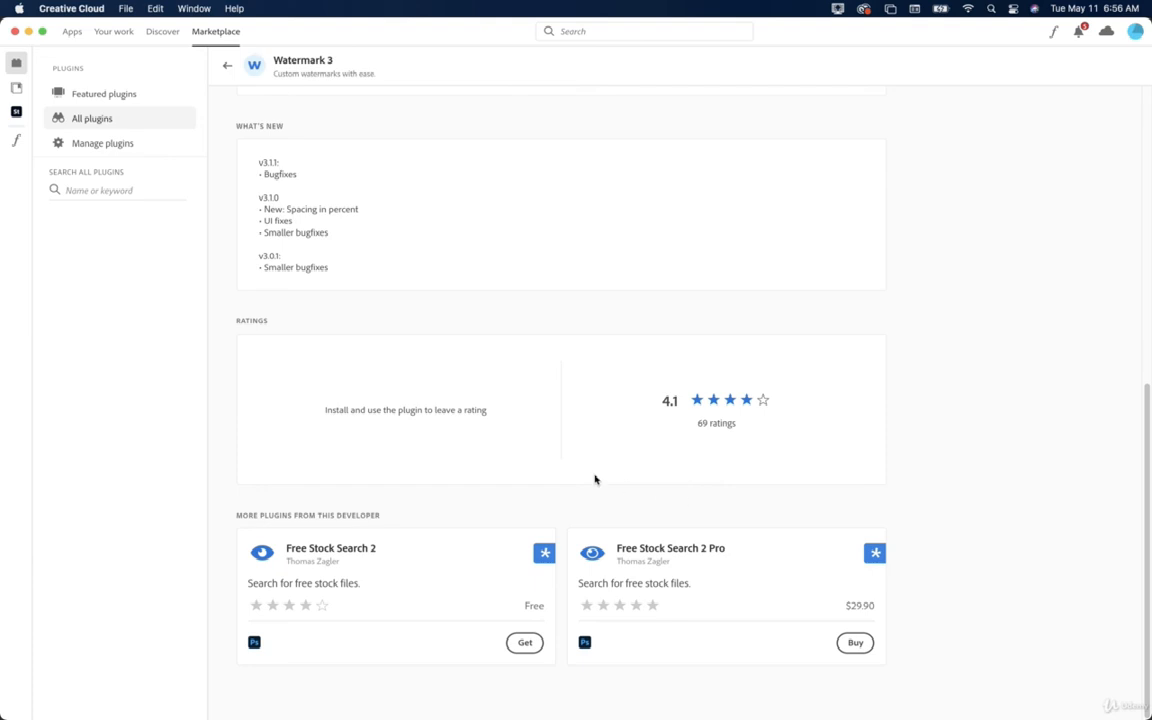
{"action": "scroll", "coordinate": [694, 422], "scroll_direction": "up", "scroll_amount": 3}
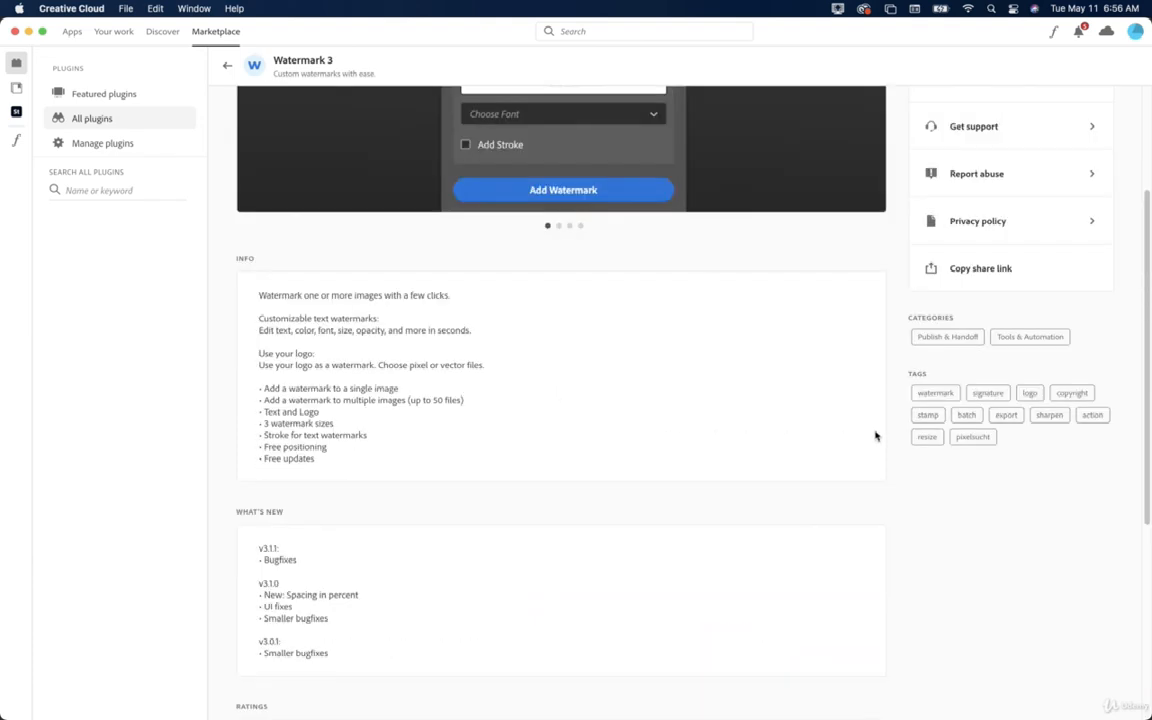
{"action": "scroll", "coordinate": [874, 435], "scroll_direction": "down", "scroll_amount": 3}
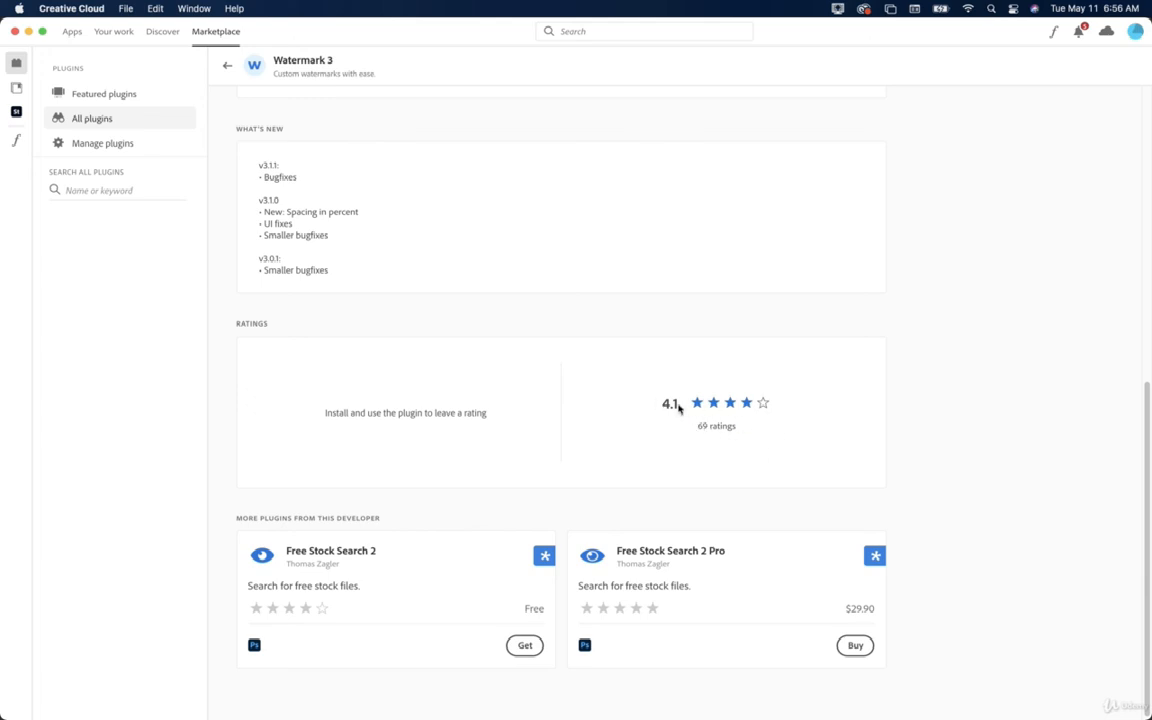
{"action": "scroll", "coordinate": [759, 382], "scroll_direction": "up", "scroll_amount": 15}
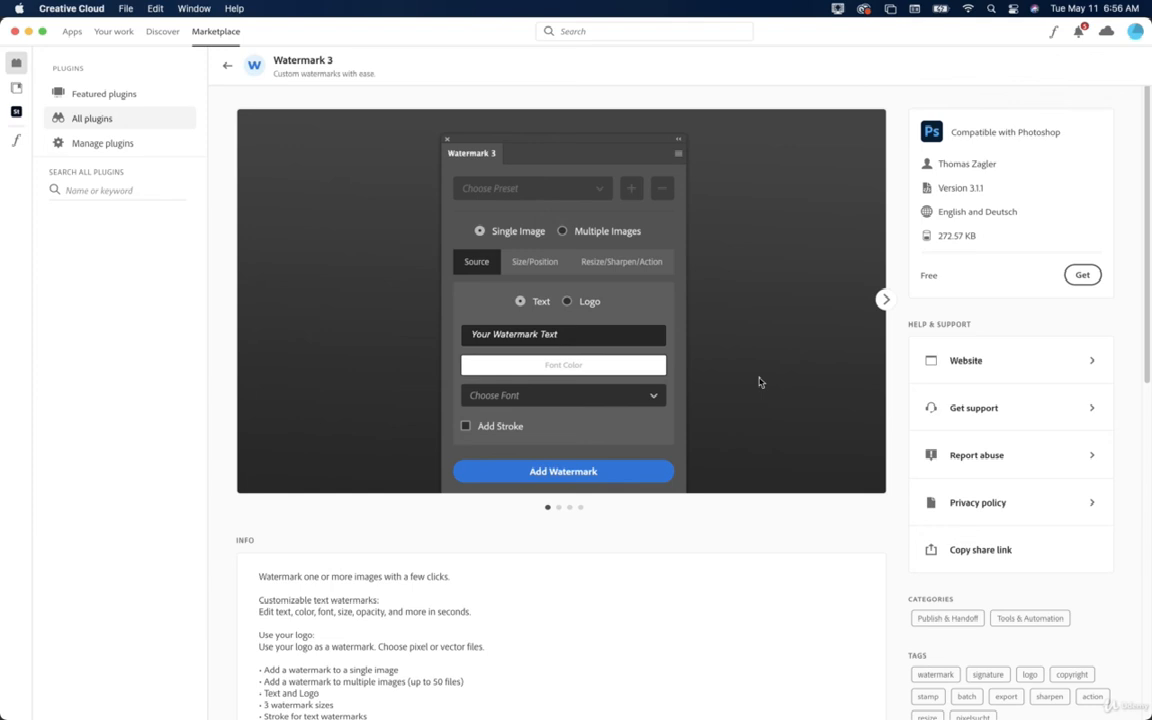
{"action": "left_click", "coordinate": [229, 67]}
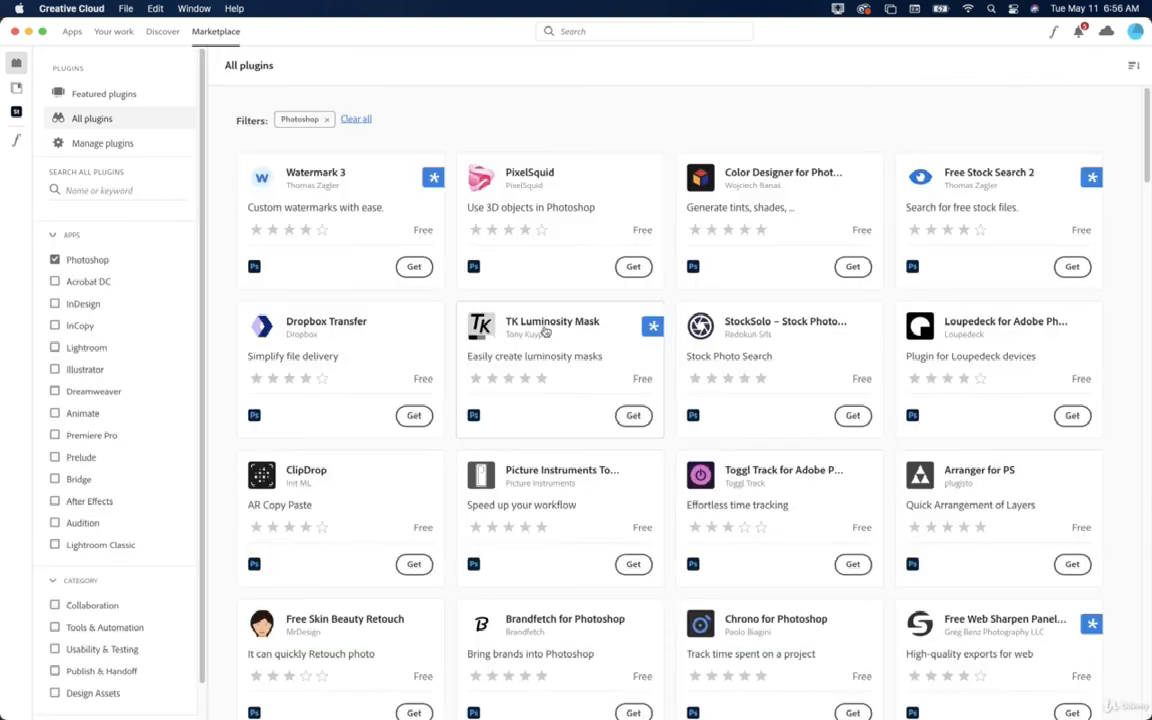
Look over the Arranger for PS plugin page, return to the list, and switch back to Photoshop.
{"action": "left_click", "coordinate": [985, 477]}
{"action": "scroll", "coordinate": [697, 532], "scroll_direction": "down", "scroll_amount": 5}
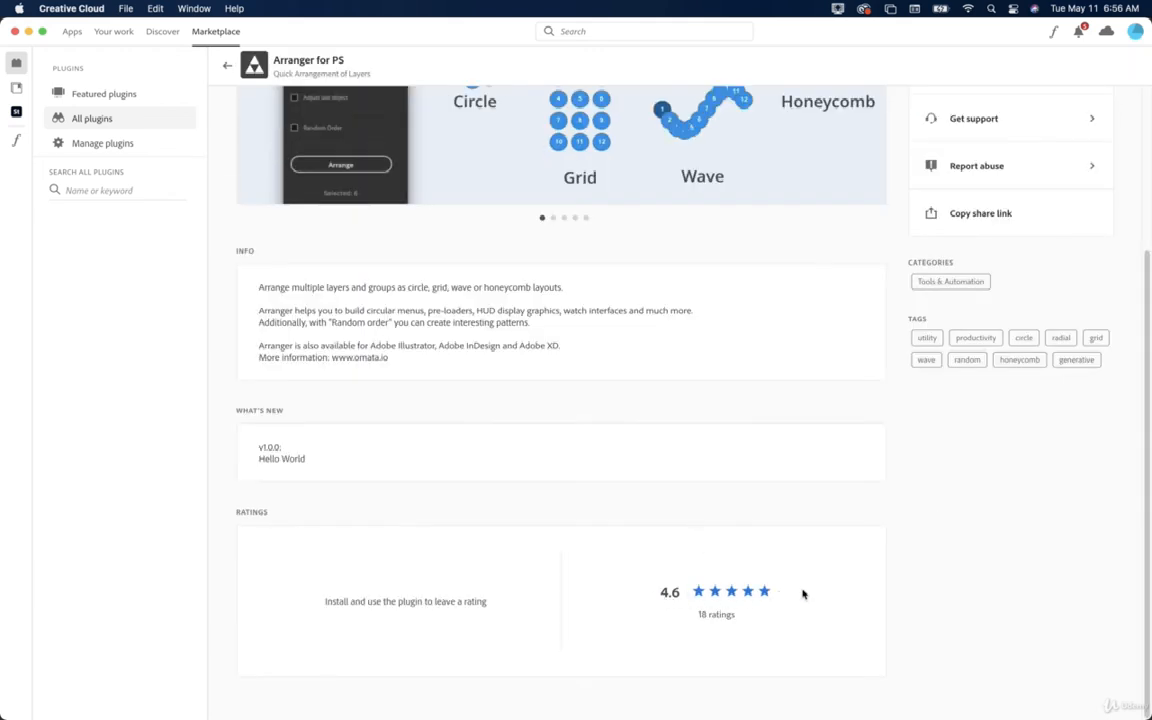
{"action": "scroll", "coordinate": [835, 540], "scroll_direction": "up", "scroll_amount": 5}
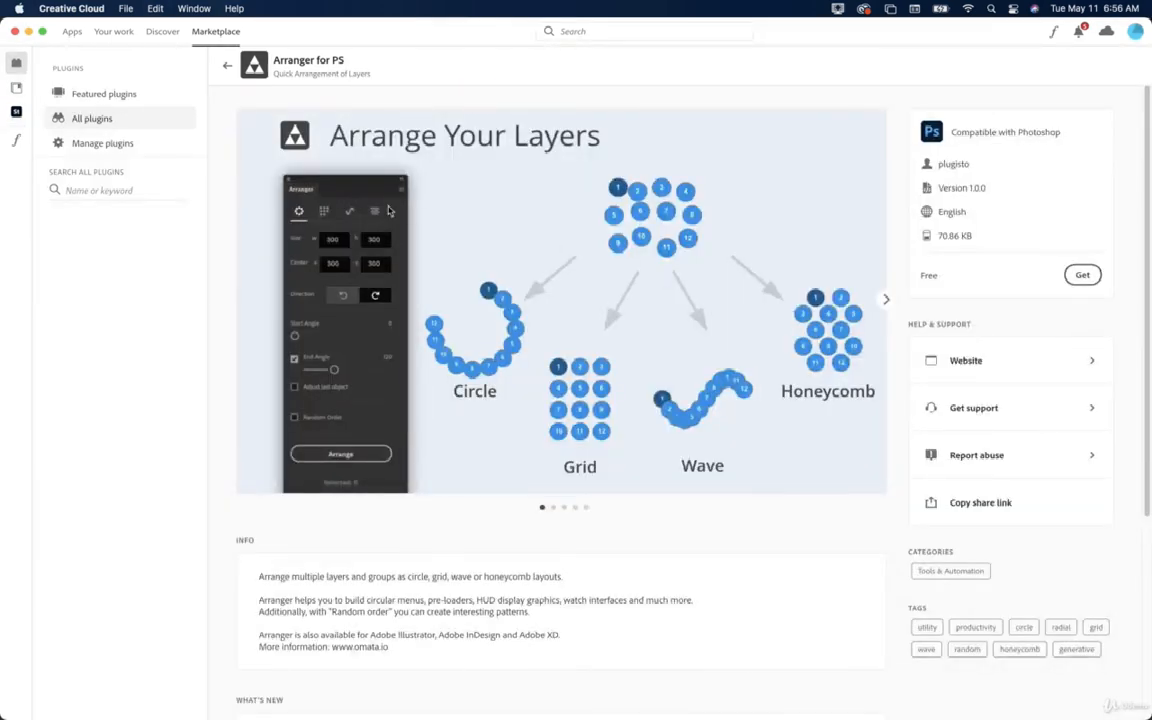
{"action": "left_click", "coordinate": [227, 65]}
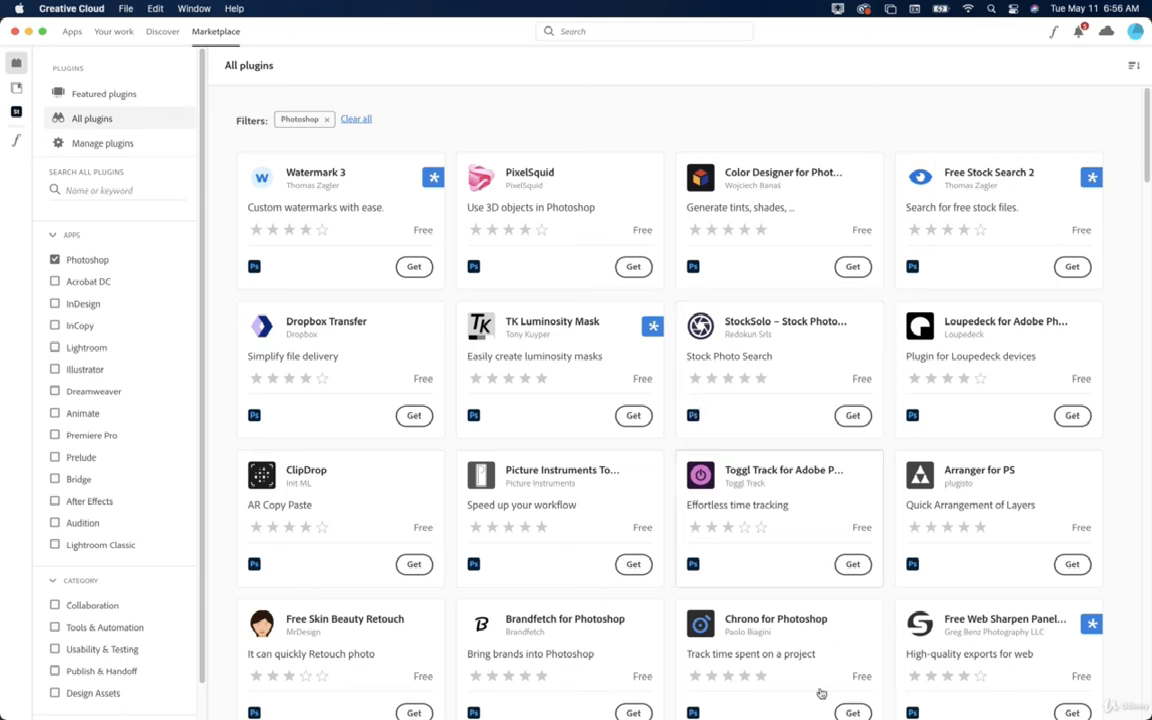
{"action": "mouse_move", "coordinate": [780, 690]}
{"action": "left_click", "coordinate": [527, 687]}
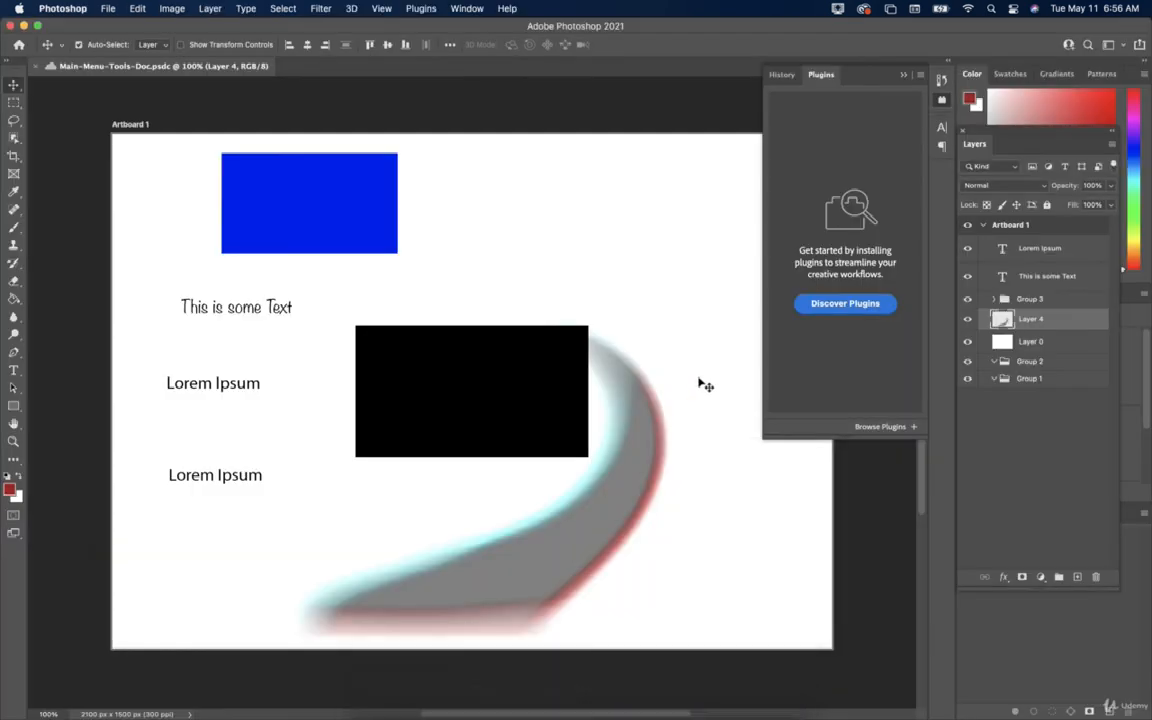
Reopen Browse Plugins, view the Manage plugins page listing Pantone Connect, then return to Photoshop.
{"action": "left_click", "coordinate": [420, 8]}
{"action": "left_click", "coordinate": [400, 44]}
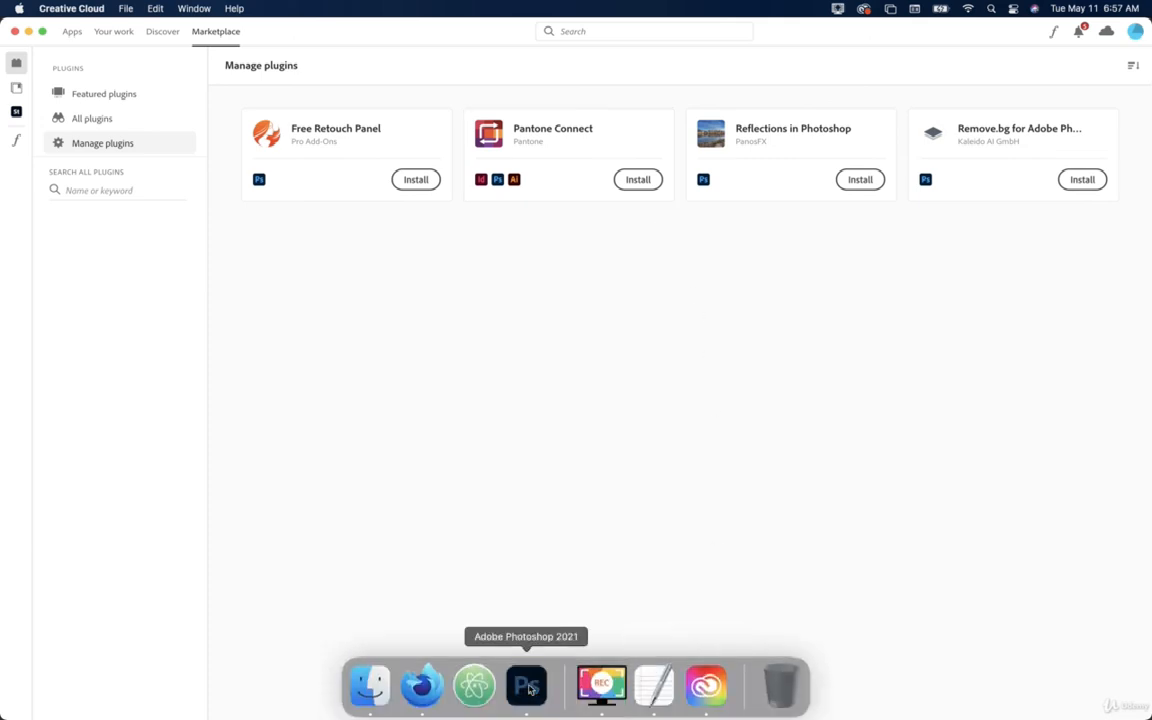
{"action": "left_click", "coordinate": [527, 684]}
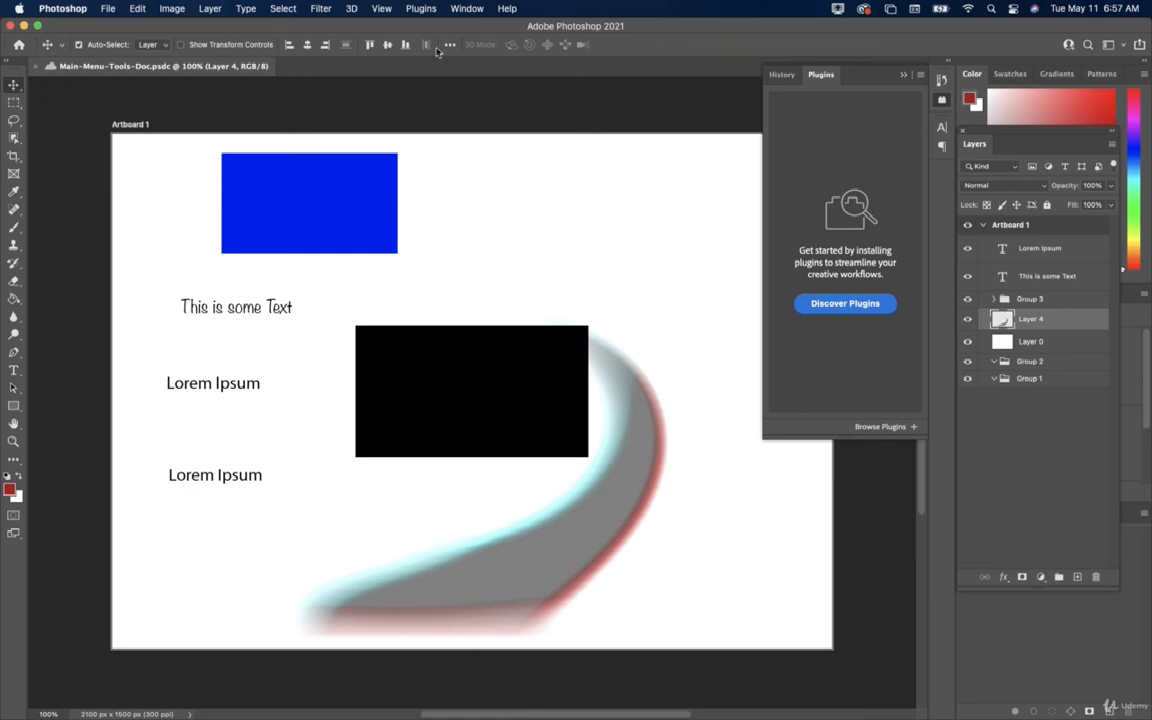
Open the Window menu and show its Arrange submenu.
{"action": "left_click", "coordinate": [460, 9]}
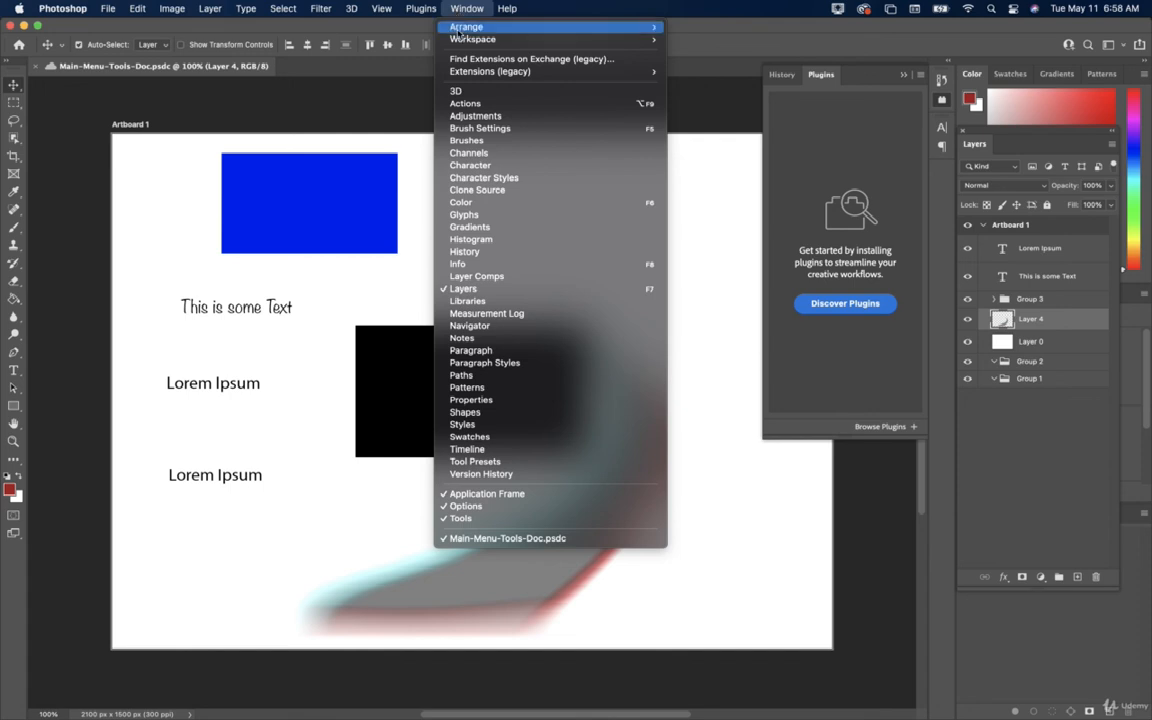
{"action": "mouse_move", "coordinate": [458, 28]}
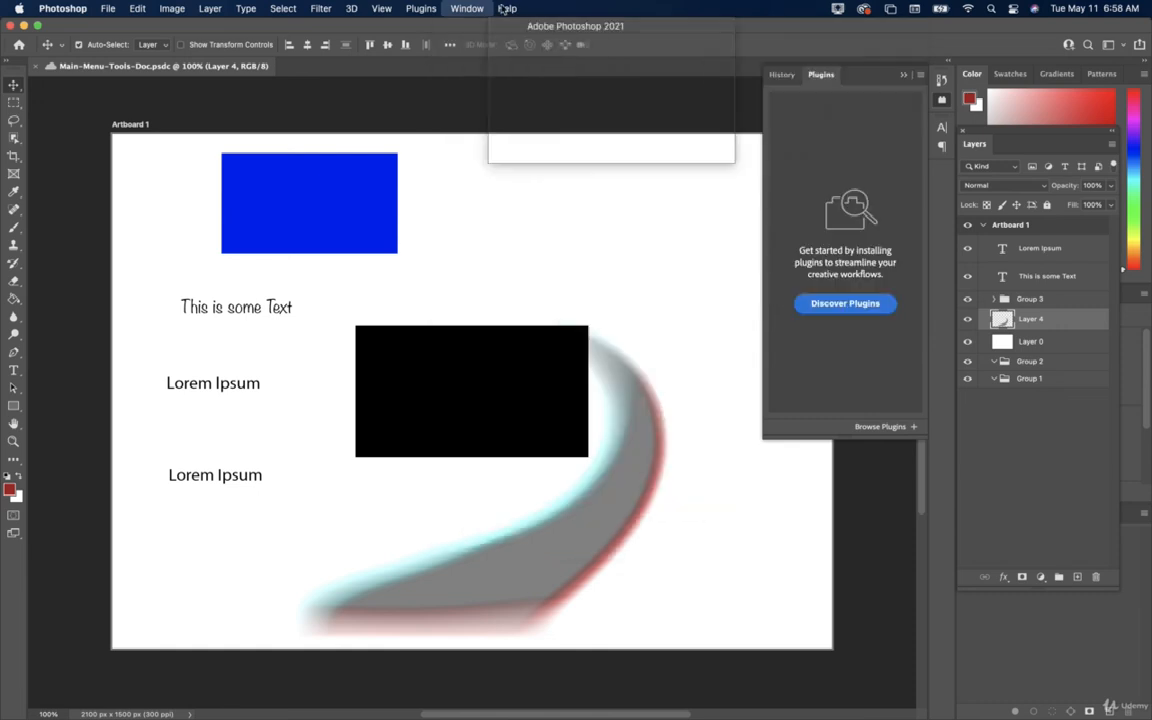
Show the Window > Workspace submenu, then close the Window menu.
{"action": "mouse_move", "coordinate": [481, 45]}
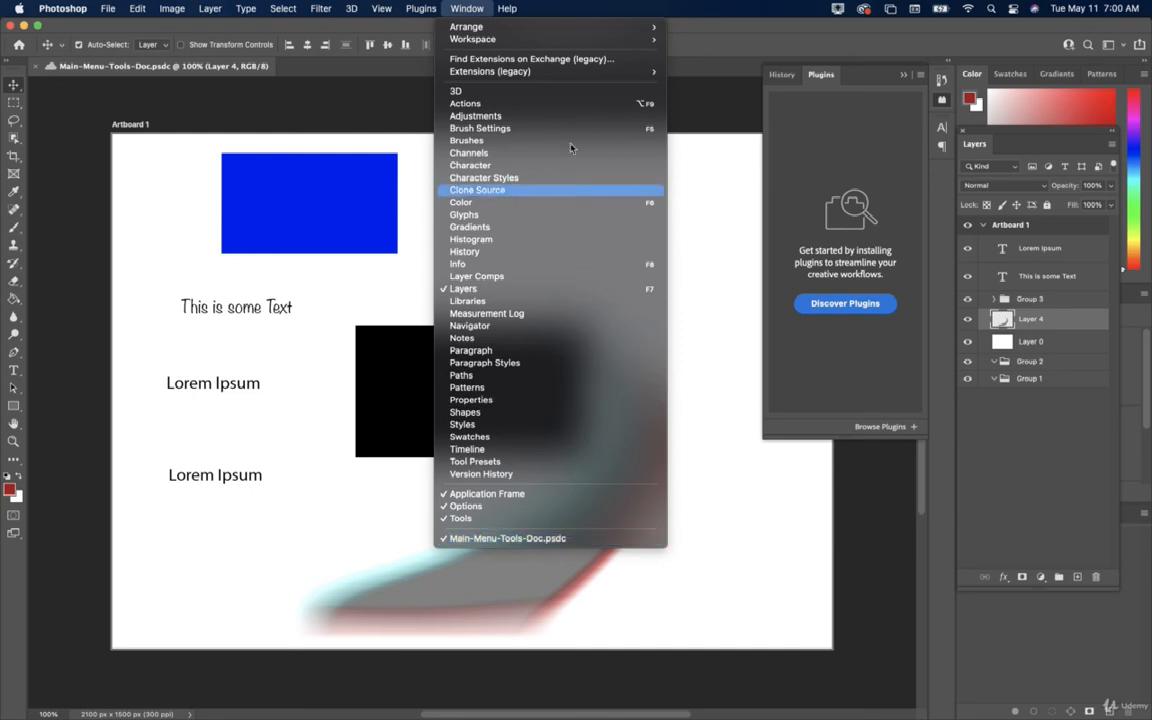
{"action": "left_click", "coordinate": [467, 8]}
{"action": "left_click", "coordinate": [467, 8]}
{"action": "left_click", "coordinate": [467, 8]}
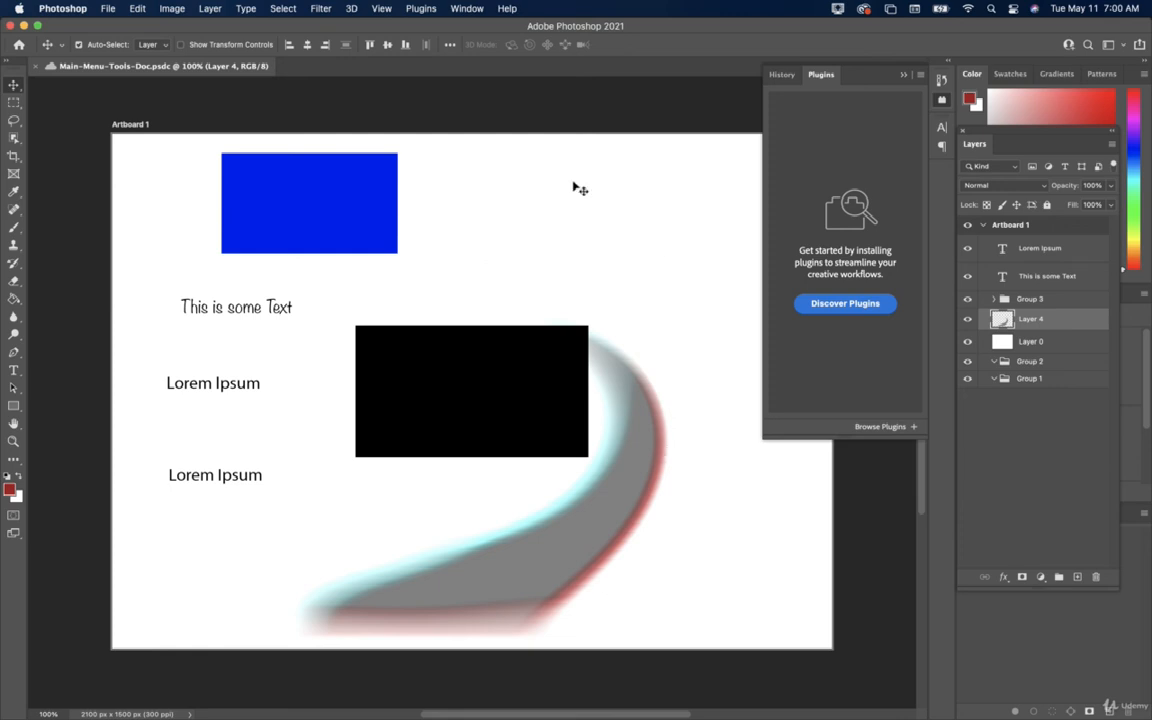
{"action": "left_click", "coordinate": [515, 12]}
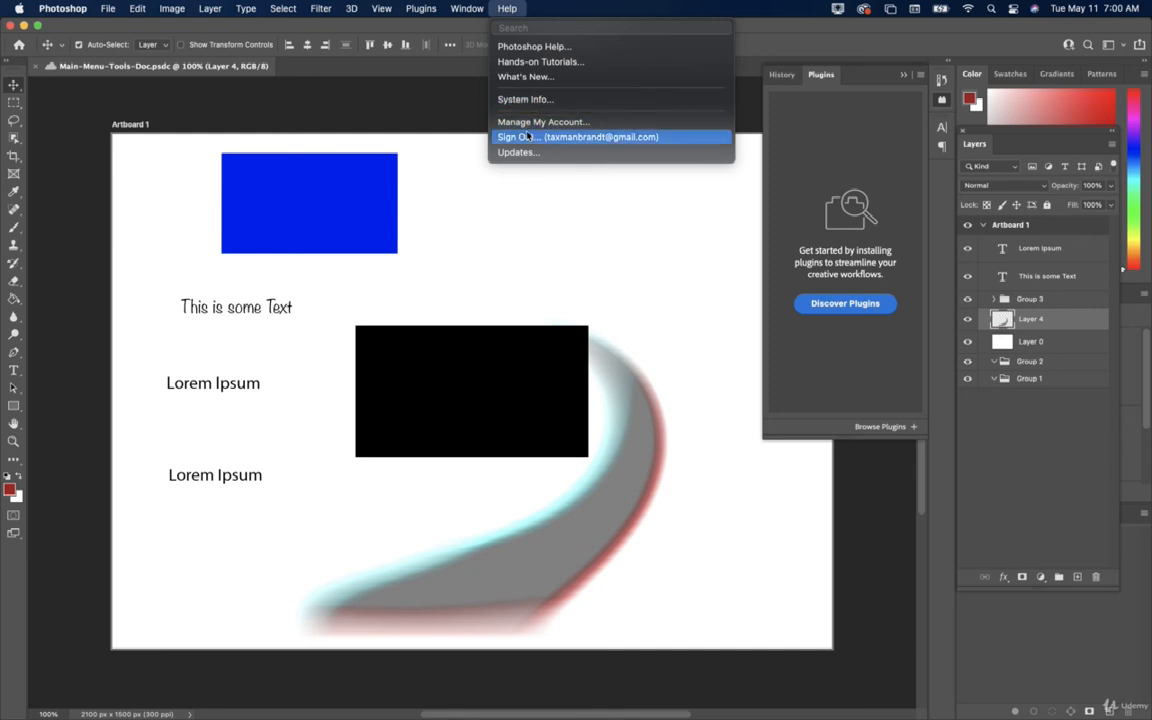
{"action": "left_click", "coordinate": [528, 211]}
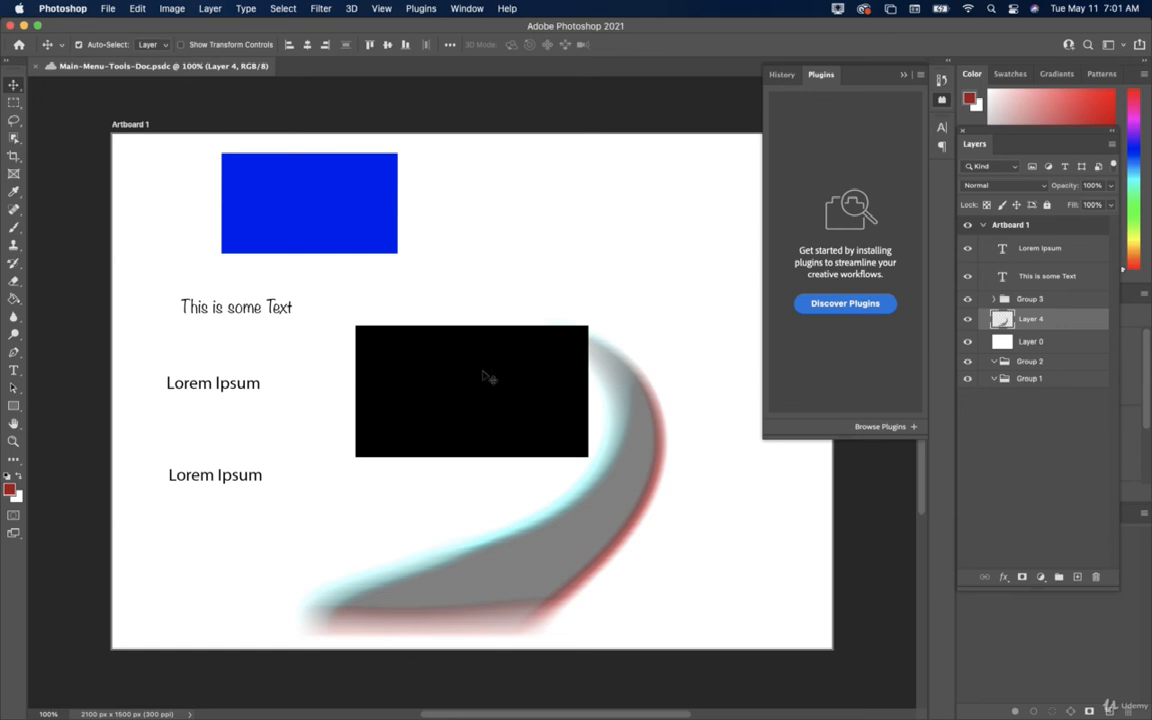
{"action": "left_click", "coordinate": [107, 8]}
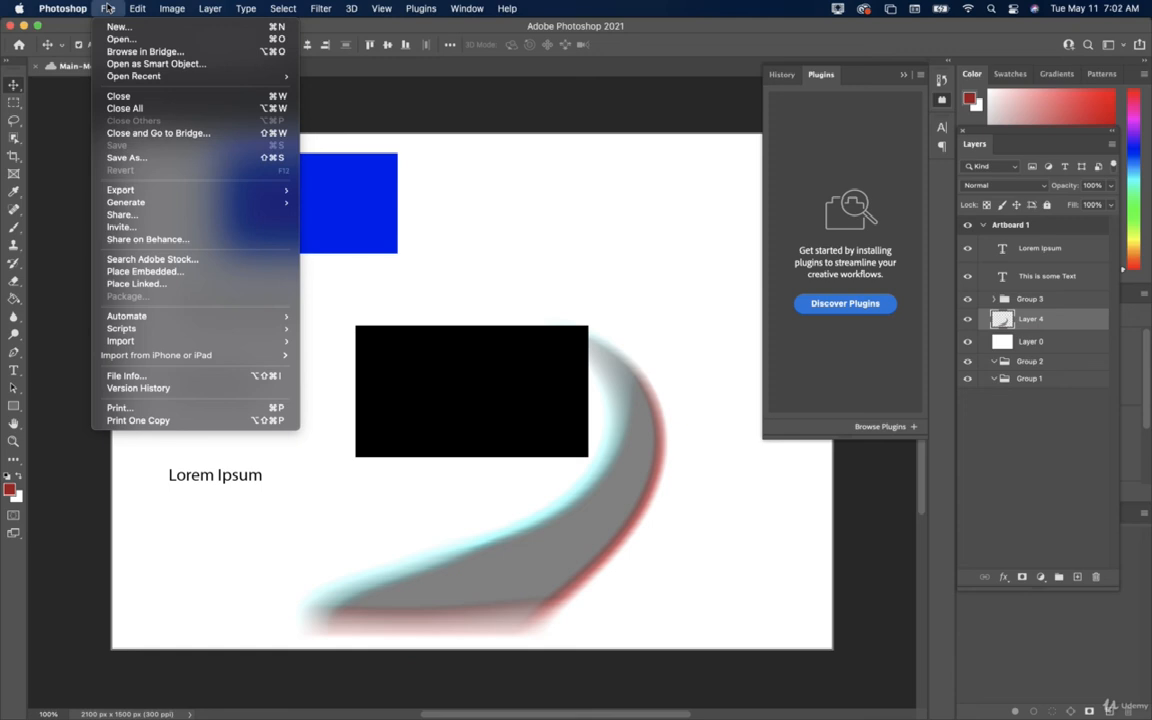
{"action": "left_click", "coordinate": [107, 8]}
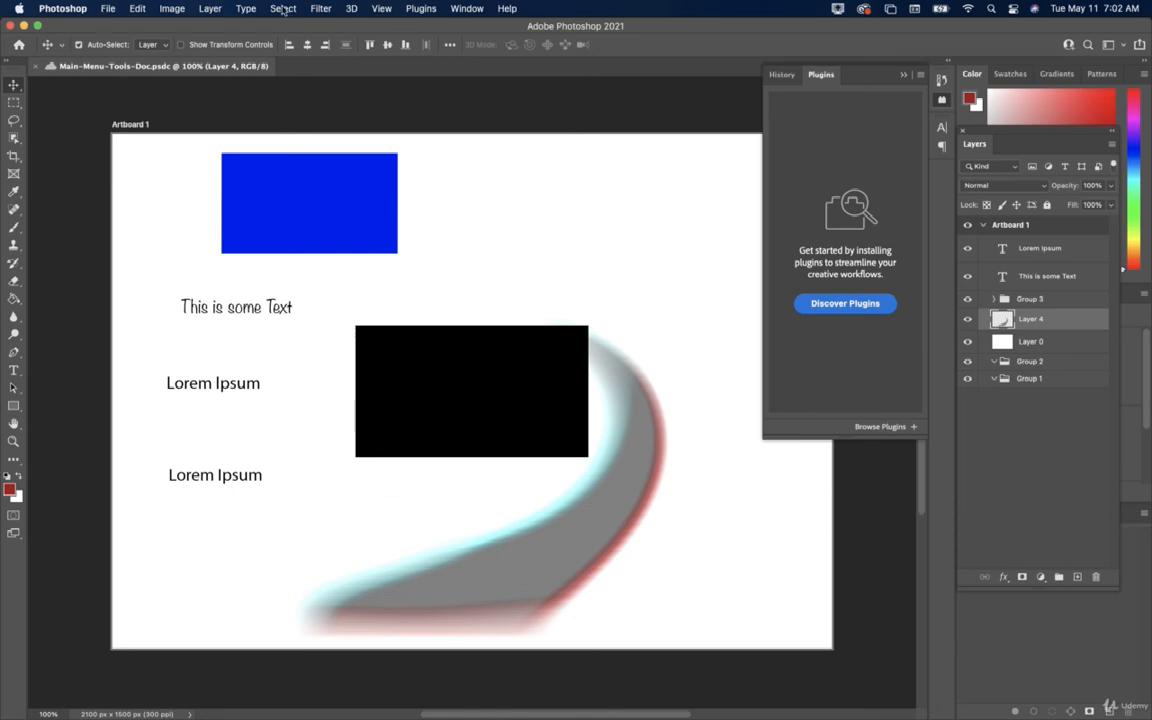
{"action": "left_click", "coordinate": [112, 9]}
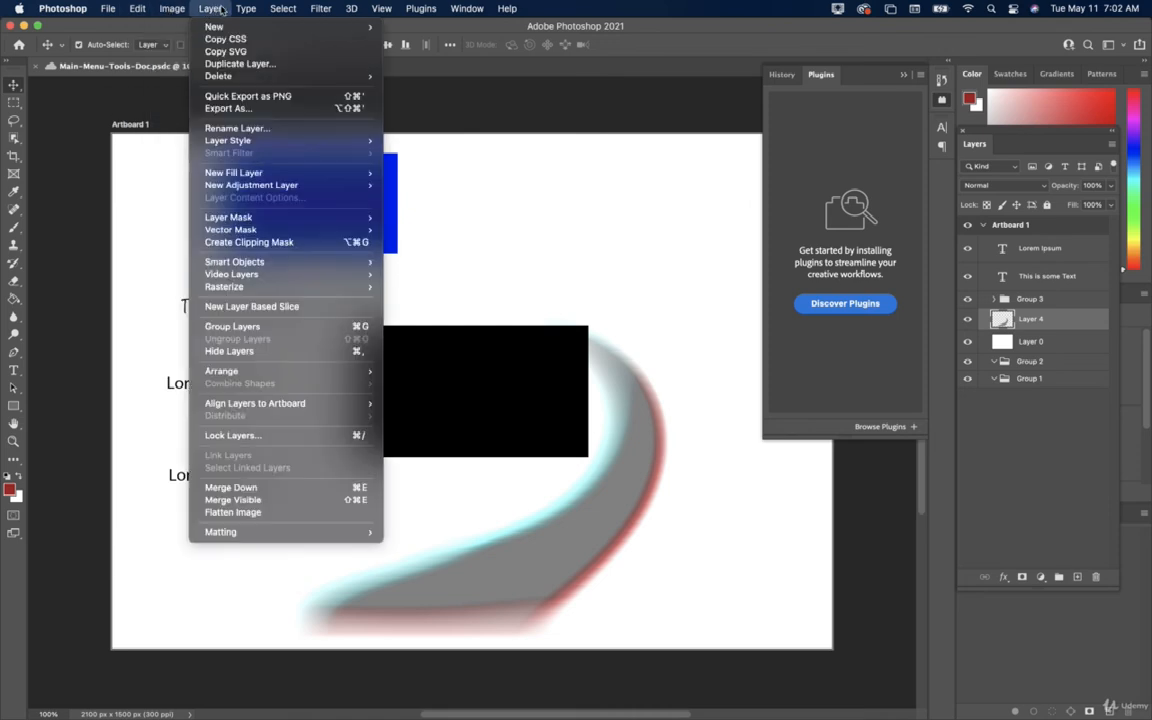
{"action": "mouse_move", "coordinate": [246, 9]}
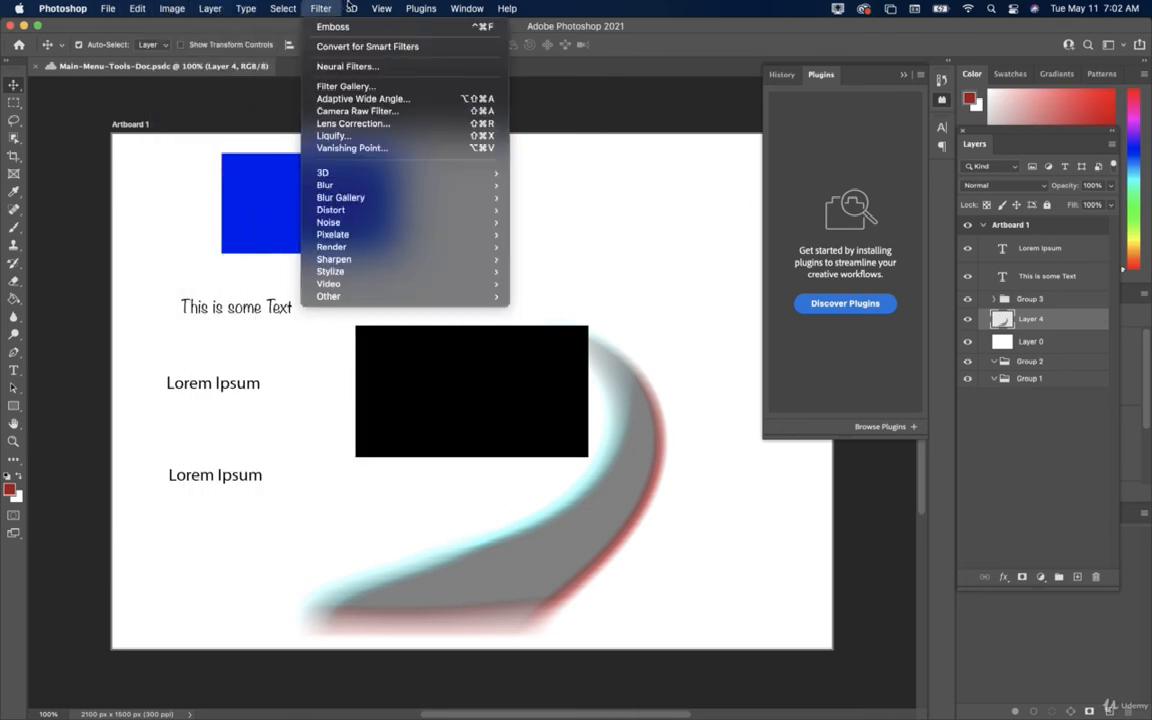
{"action": "mouse_move", "coordinate": [352, 8]}
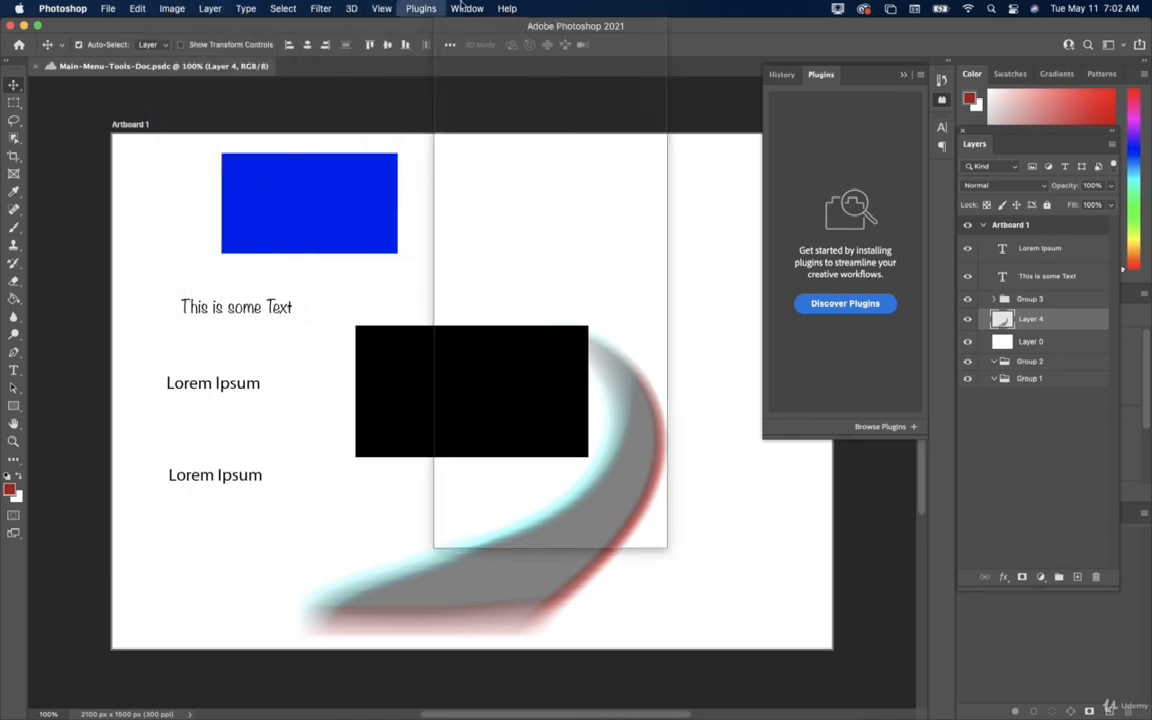
{"action": "left_click", "coordinate": [517, 9]}
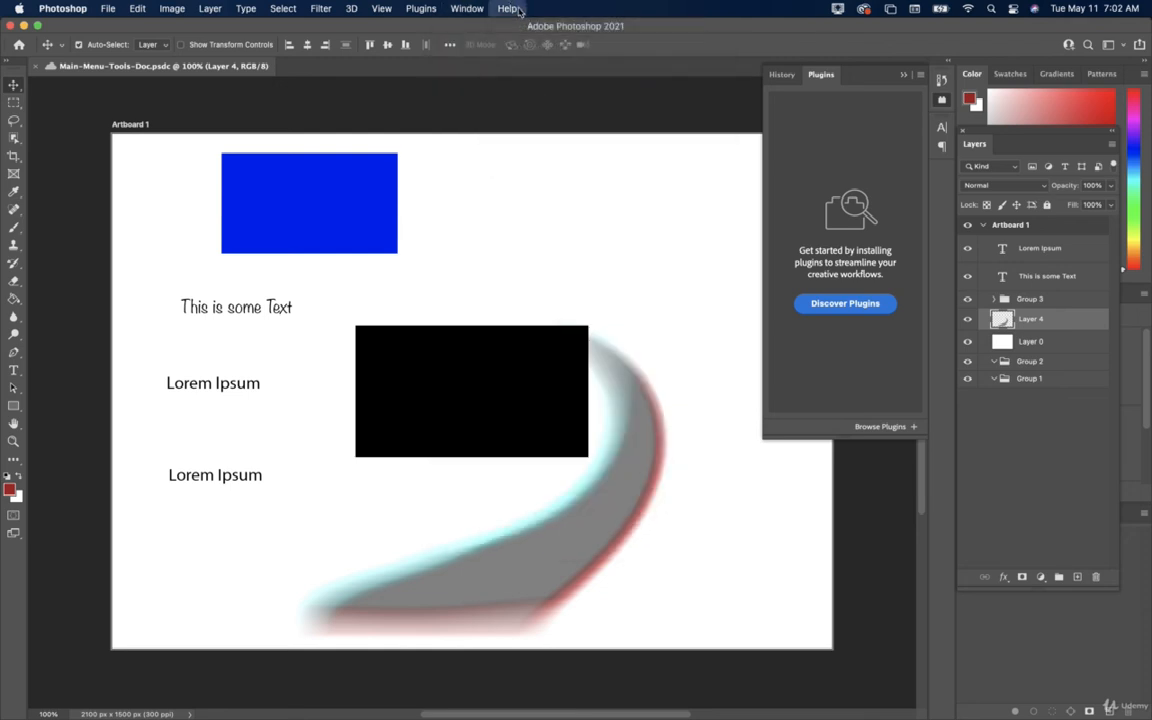